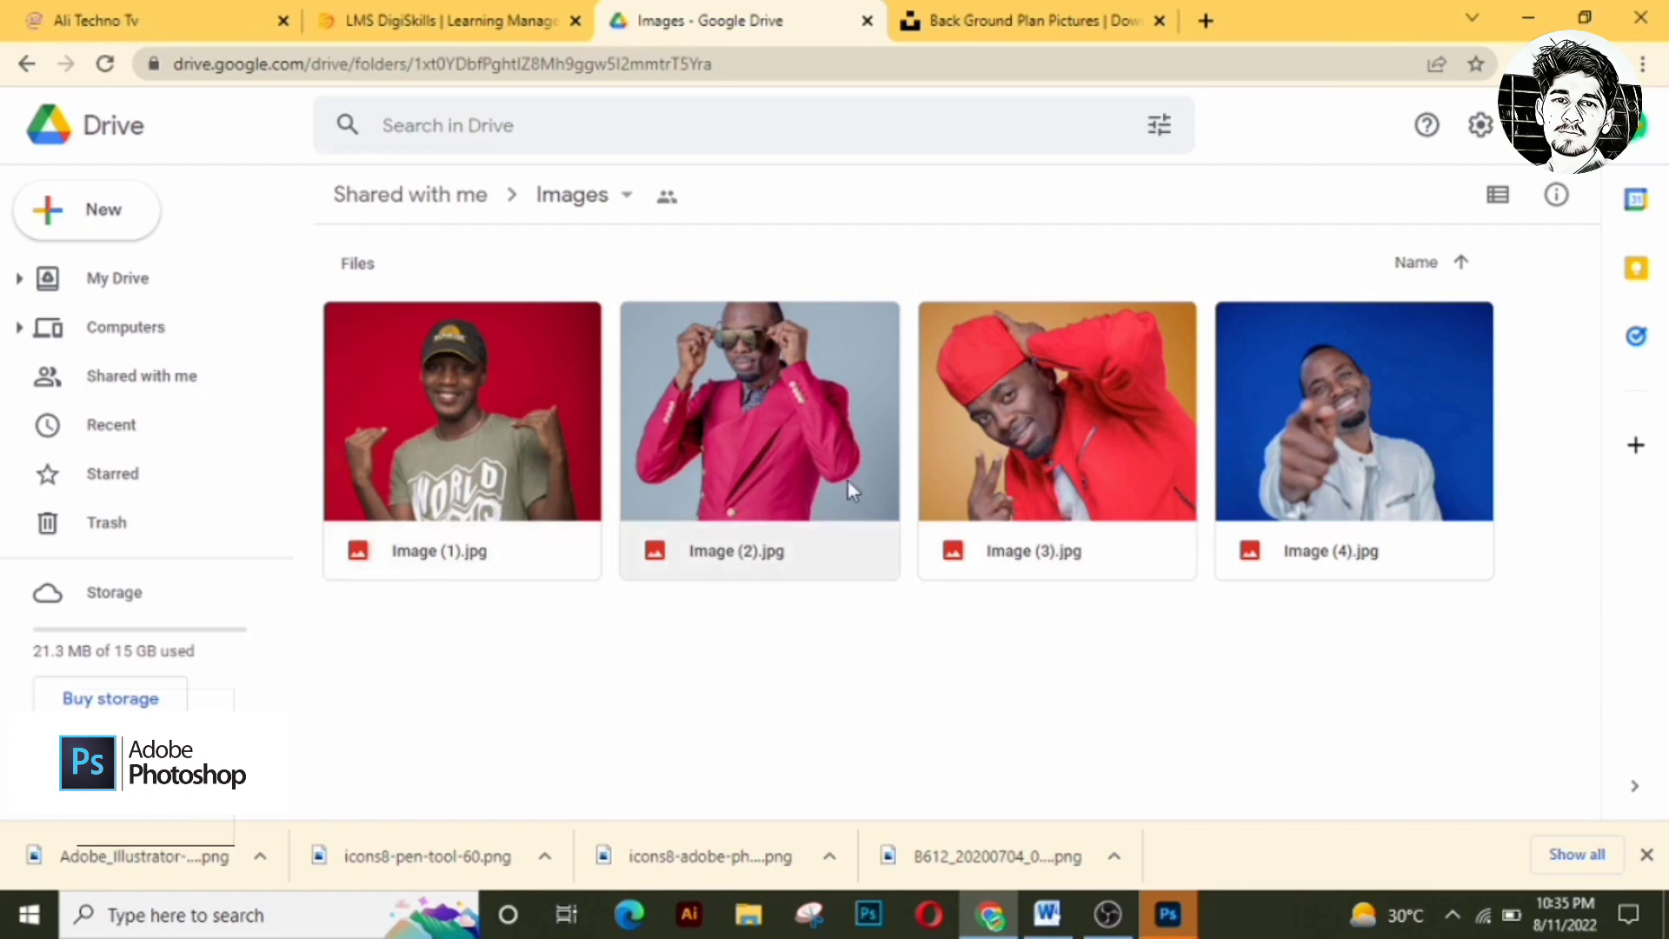
Step: Preview Image (2).jpg and Image (1).jpg in the shared Images folder
click(780, 466)
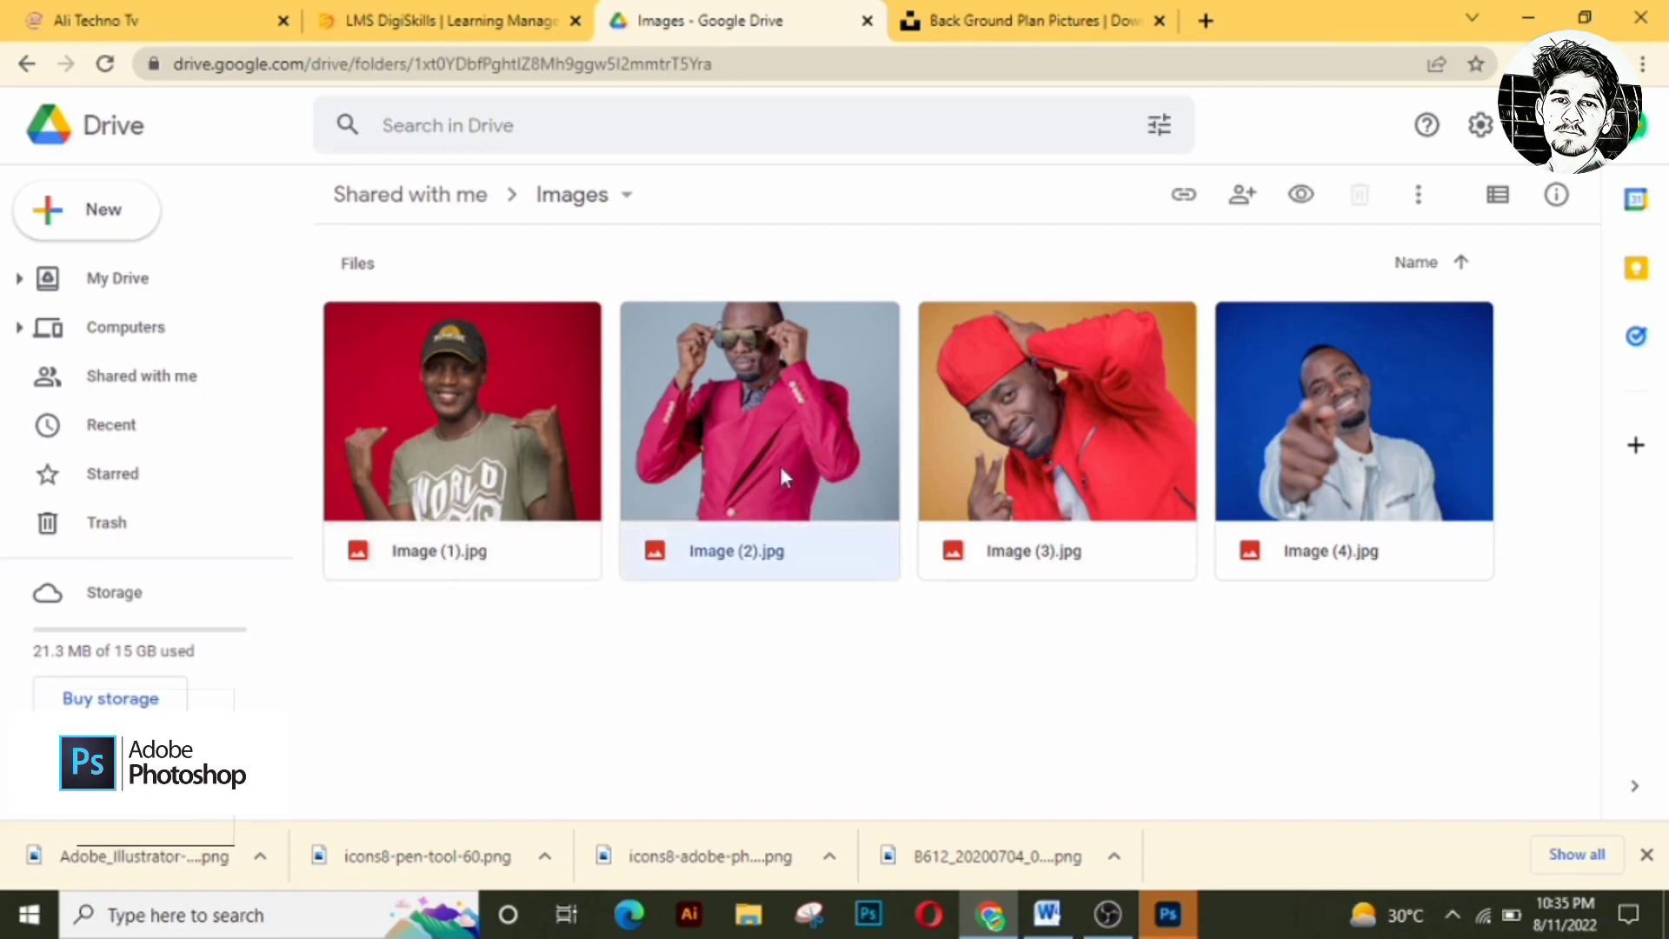
double_click(780, 465)
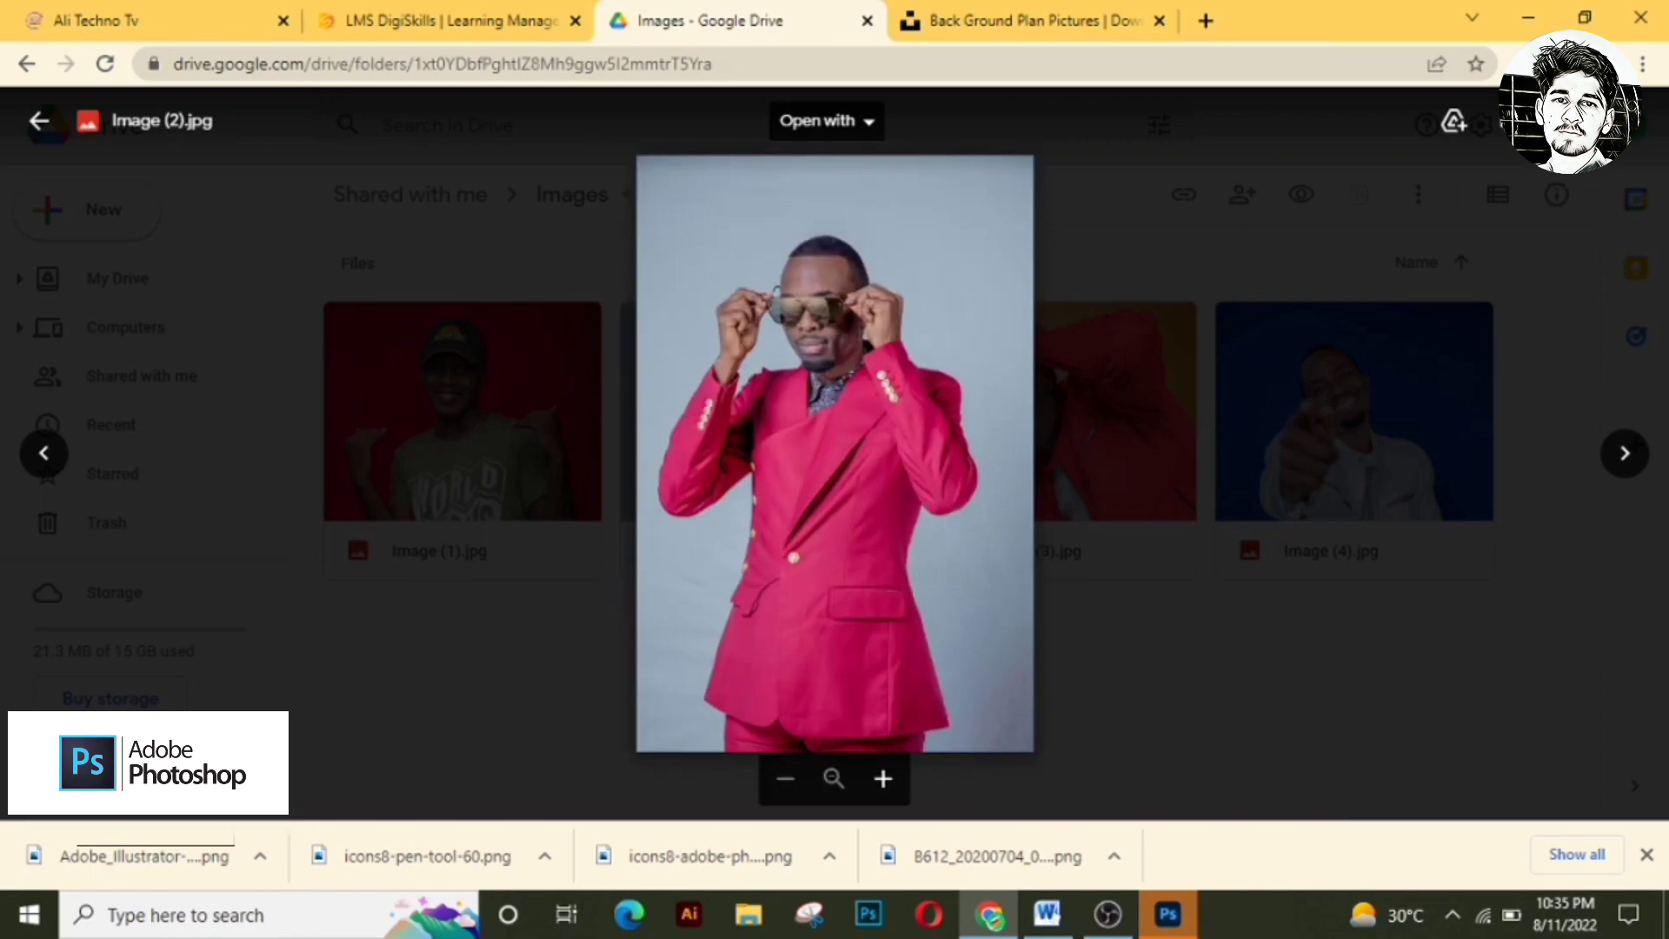
click(478, 398)
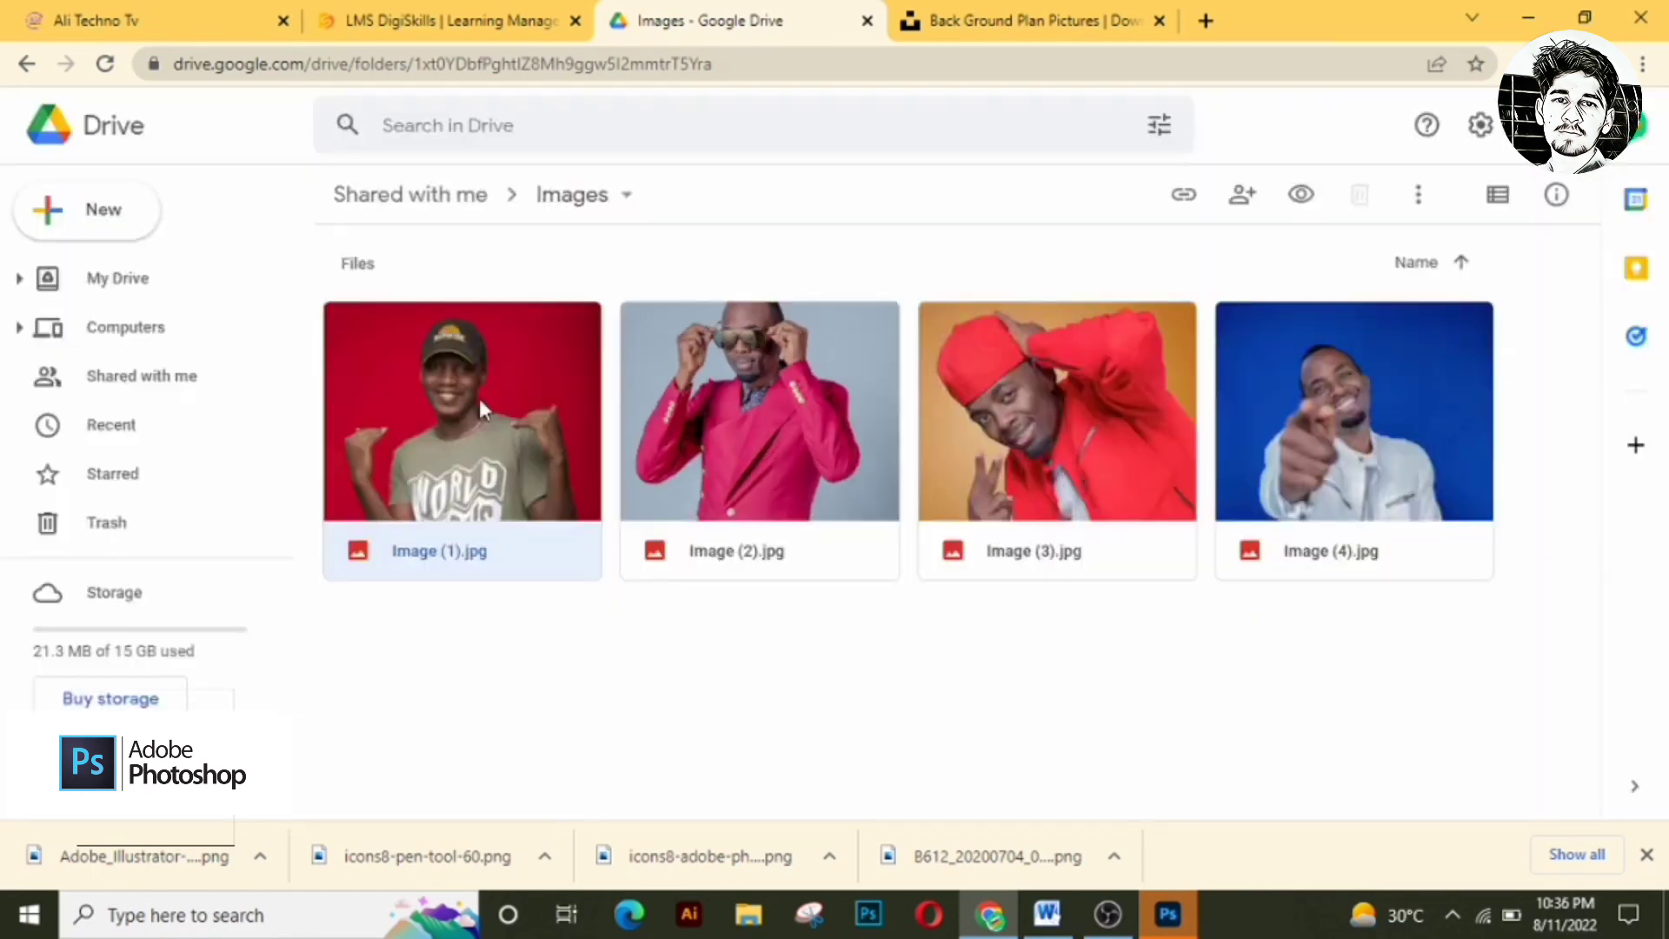
double_click(478, 398)
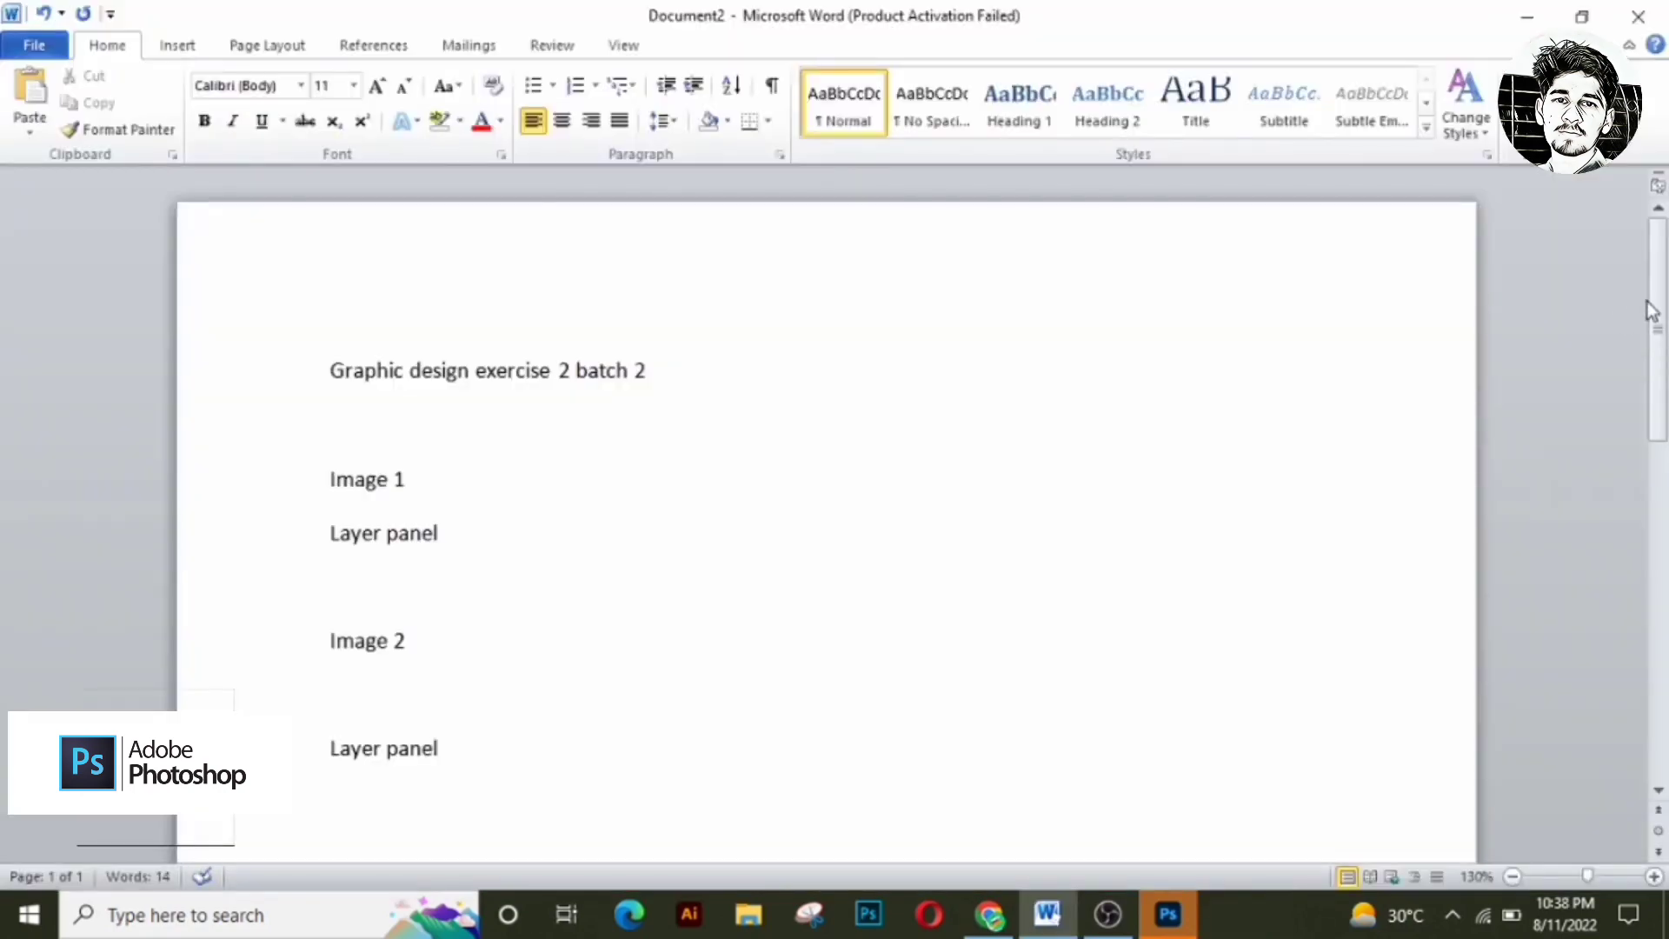
Step: Switch to Photoshop and open Image (1) from the Downloads folder
scroll(1662, 348, down, 2)
scroll(1662, 348, up, 3)
mouse_move(1163, 917)
click(1151, 824)
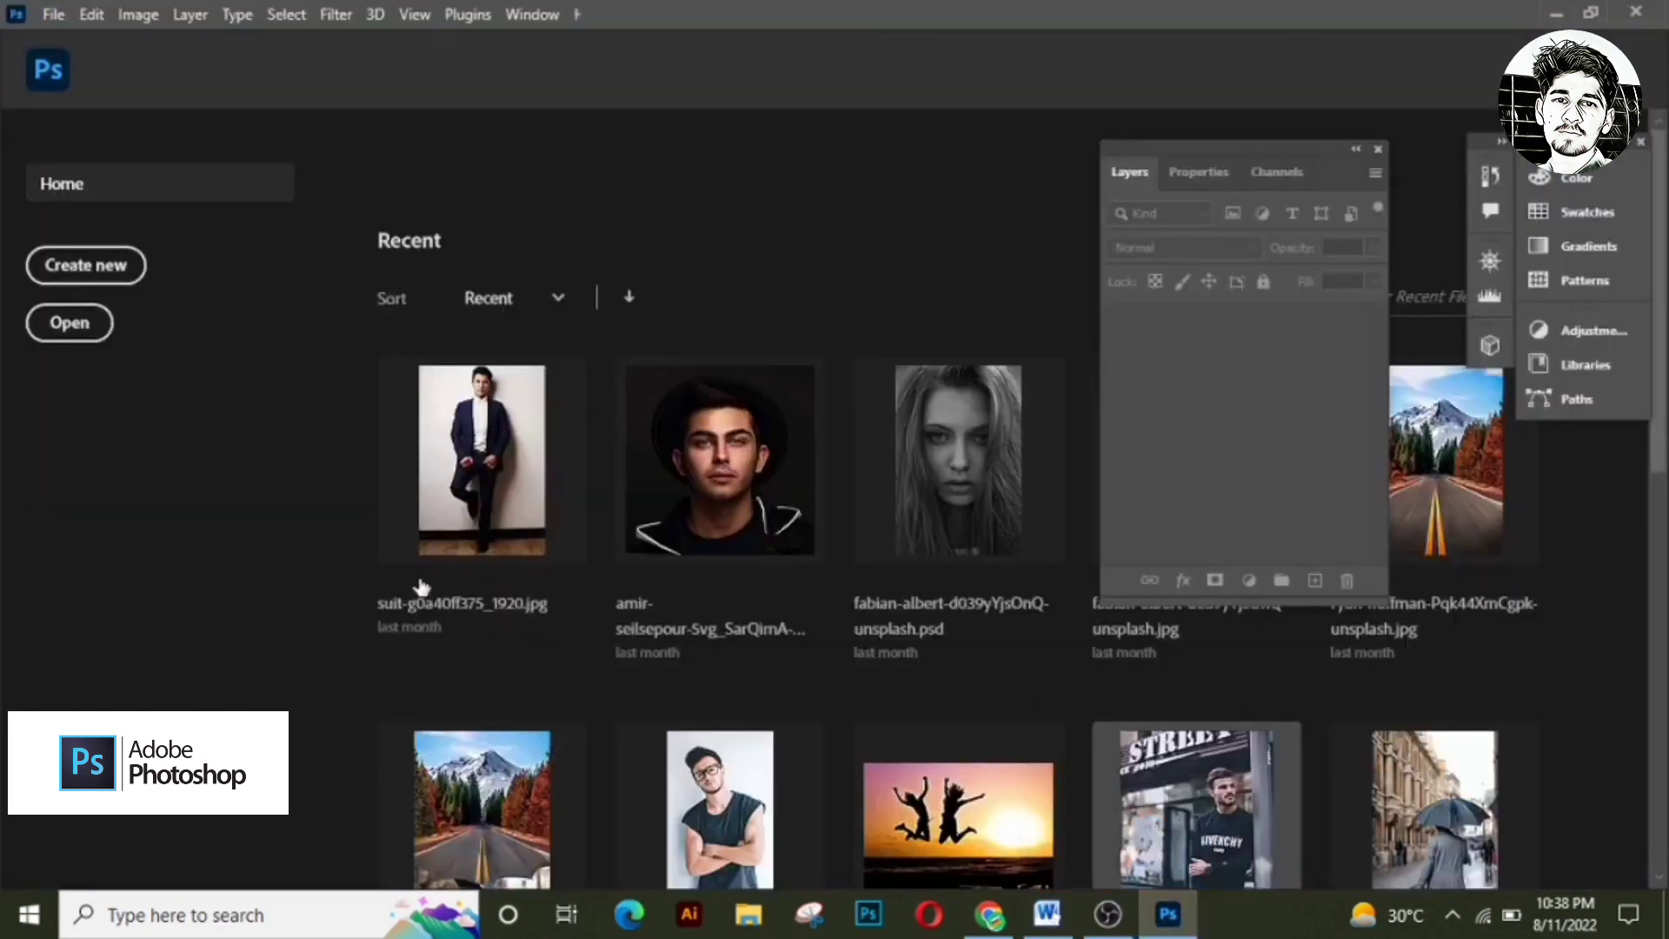
click(71, 324)
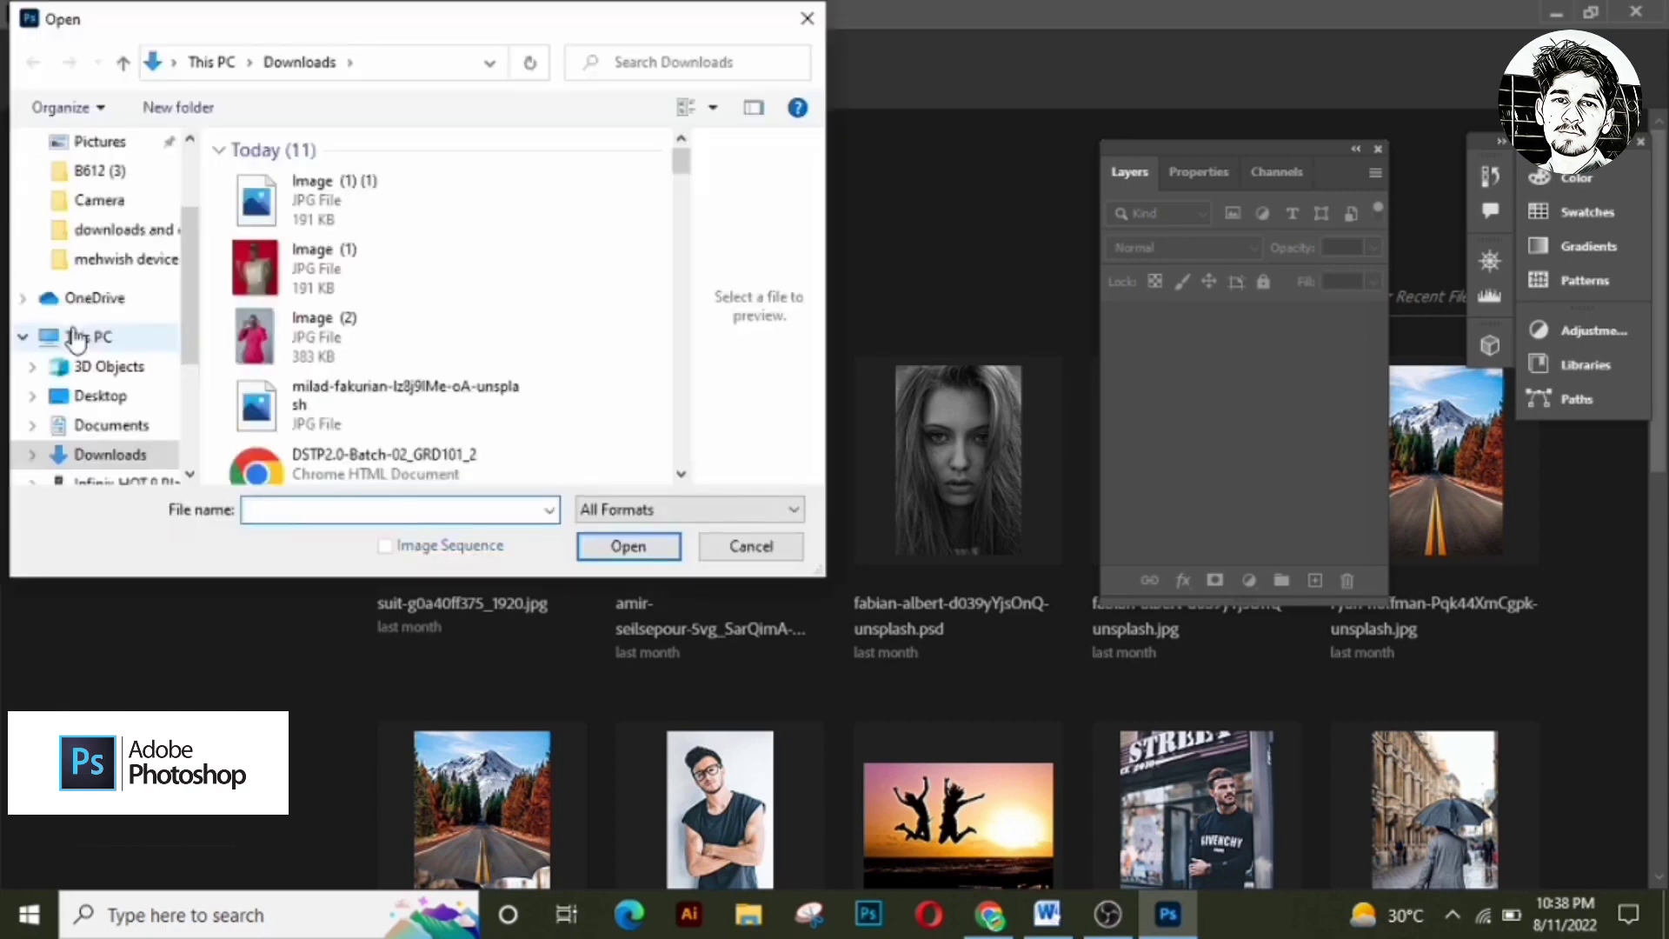
click(260, 276)
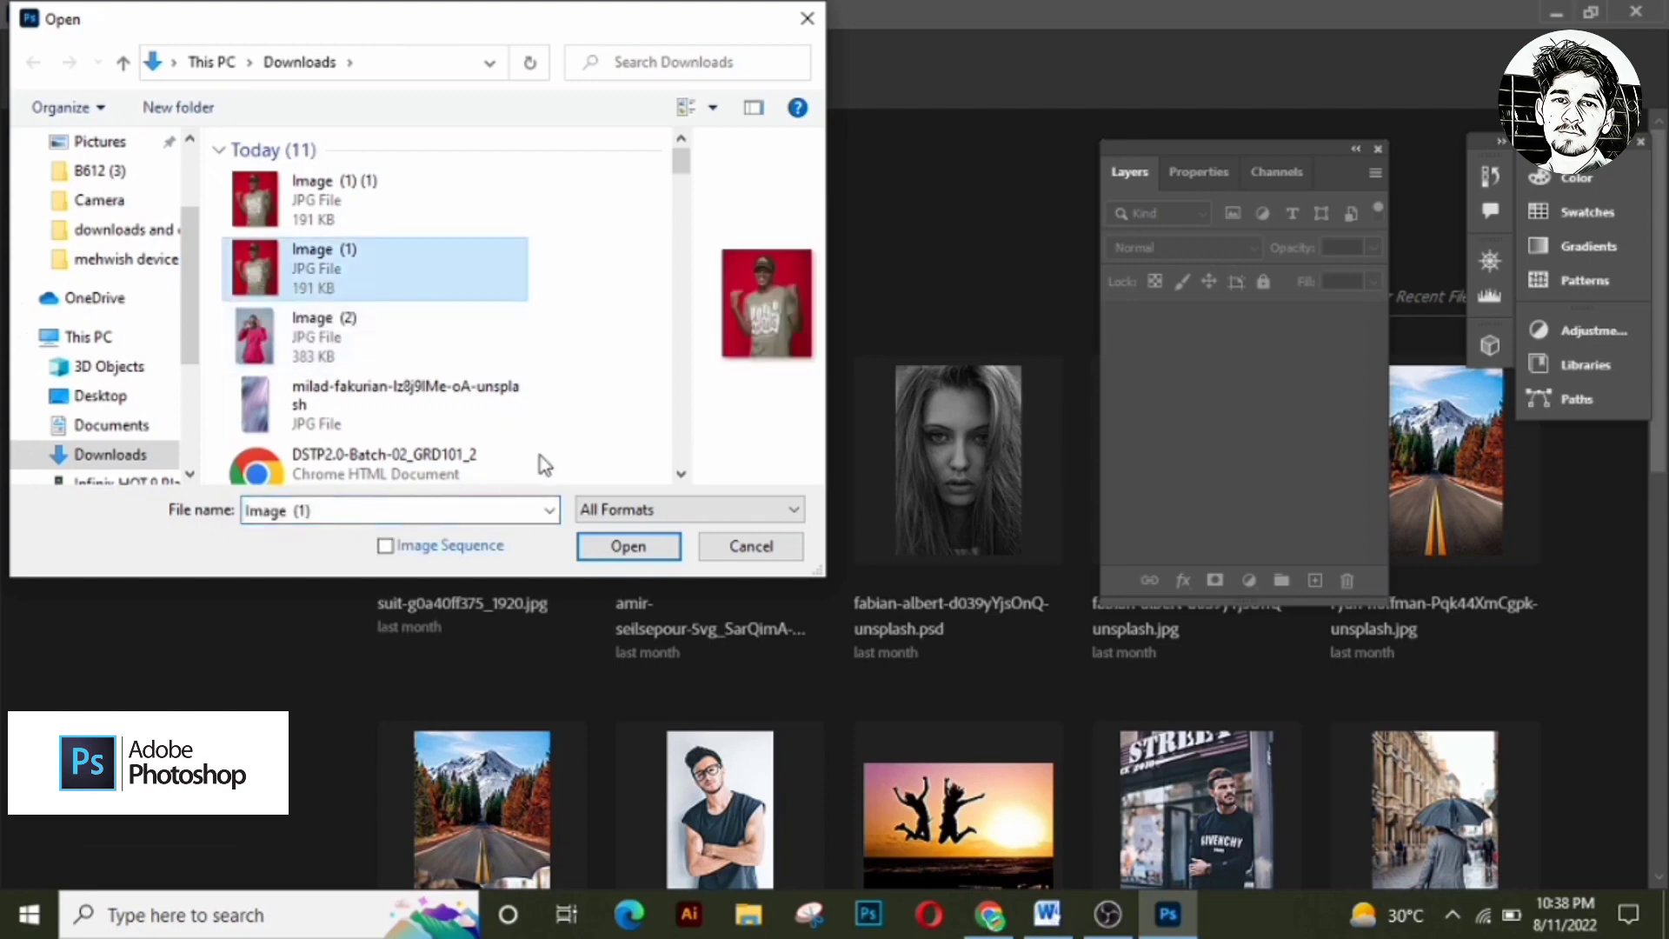
click(621, 545)
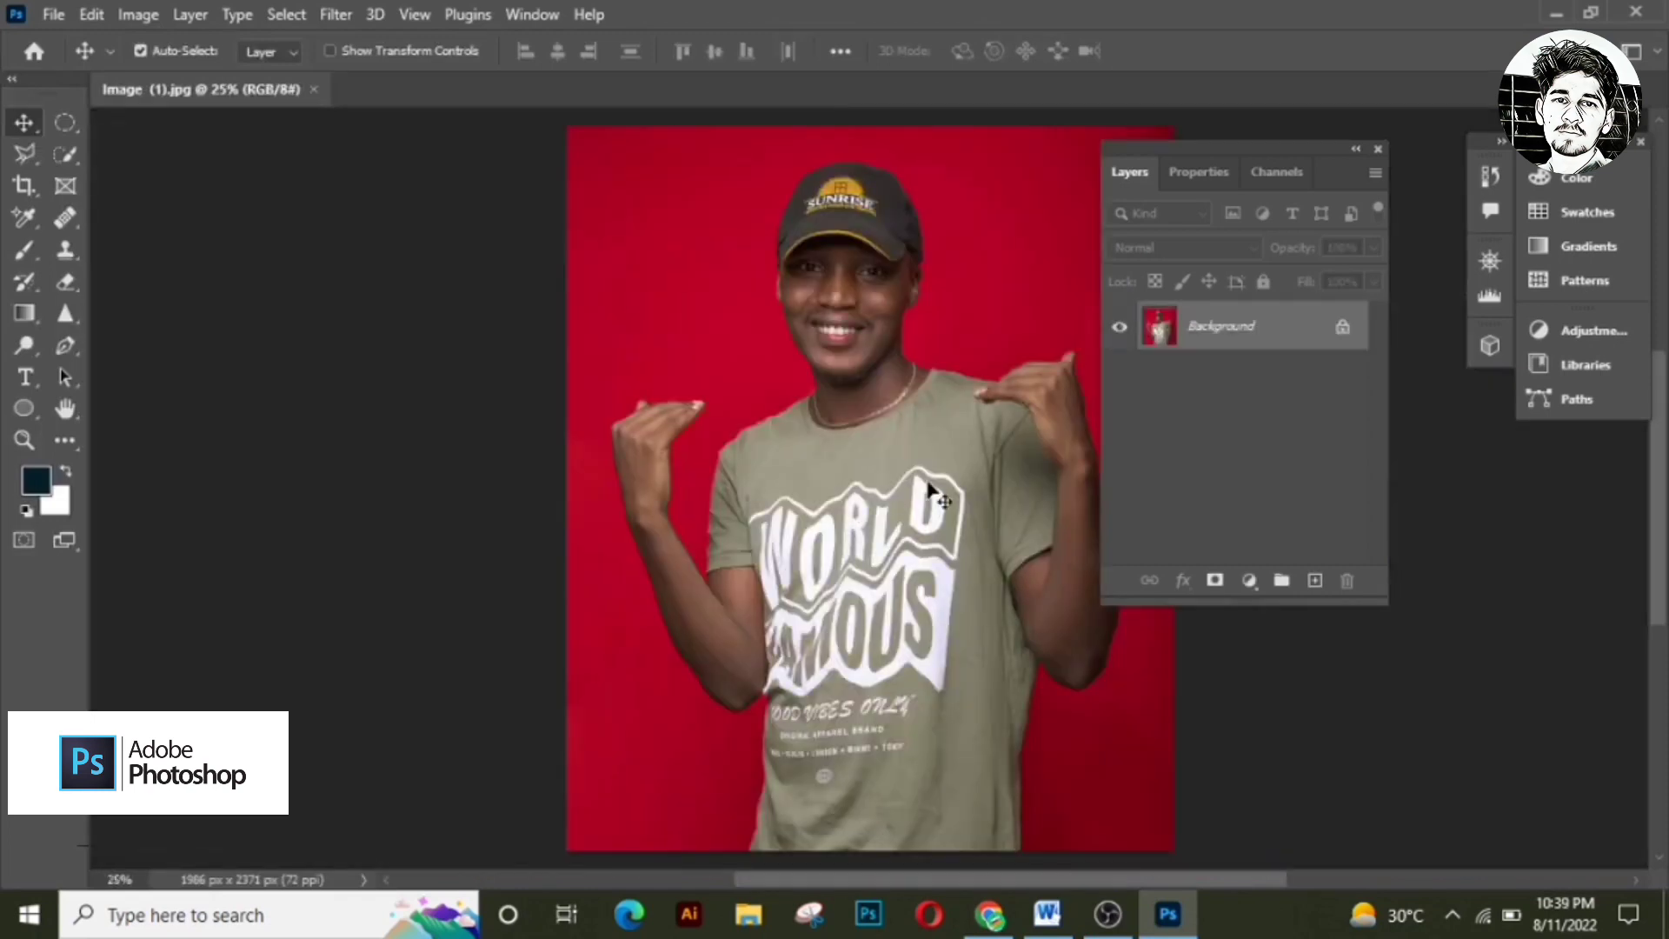
Step: Convert the locked Background into an editable layer named Layer 0 and select the man with Select Subject
double_click(1300, 337)
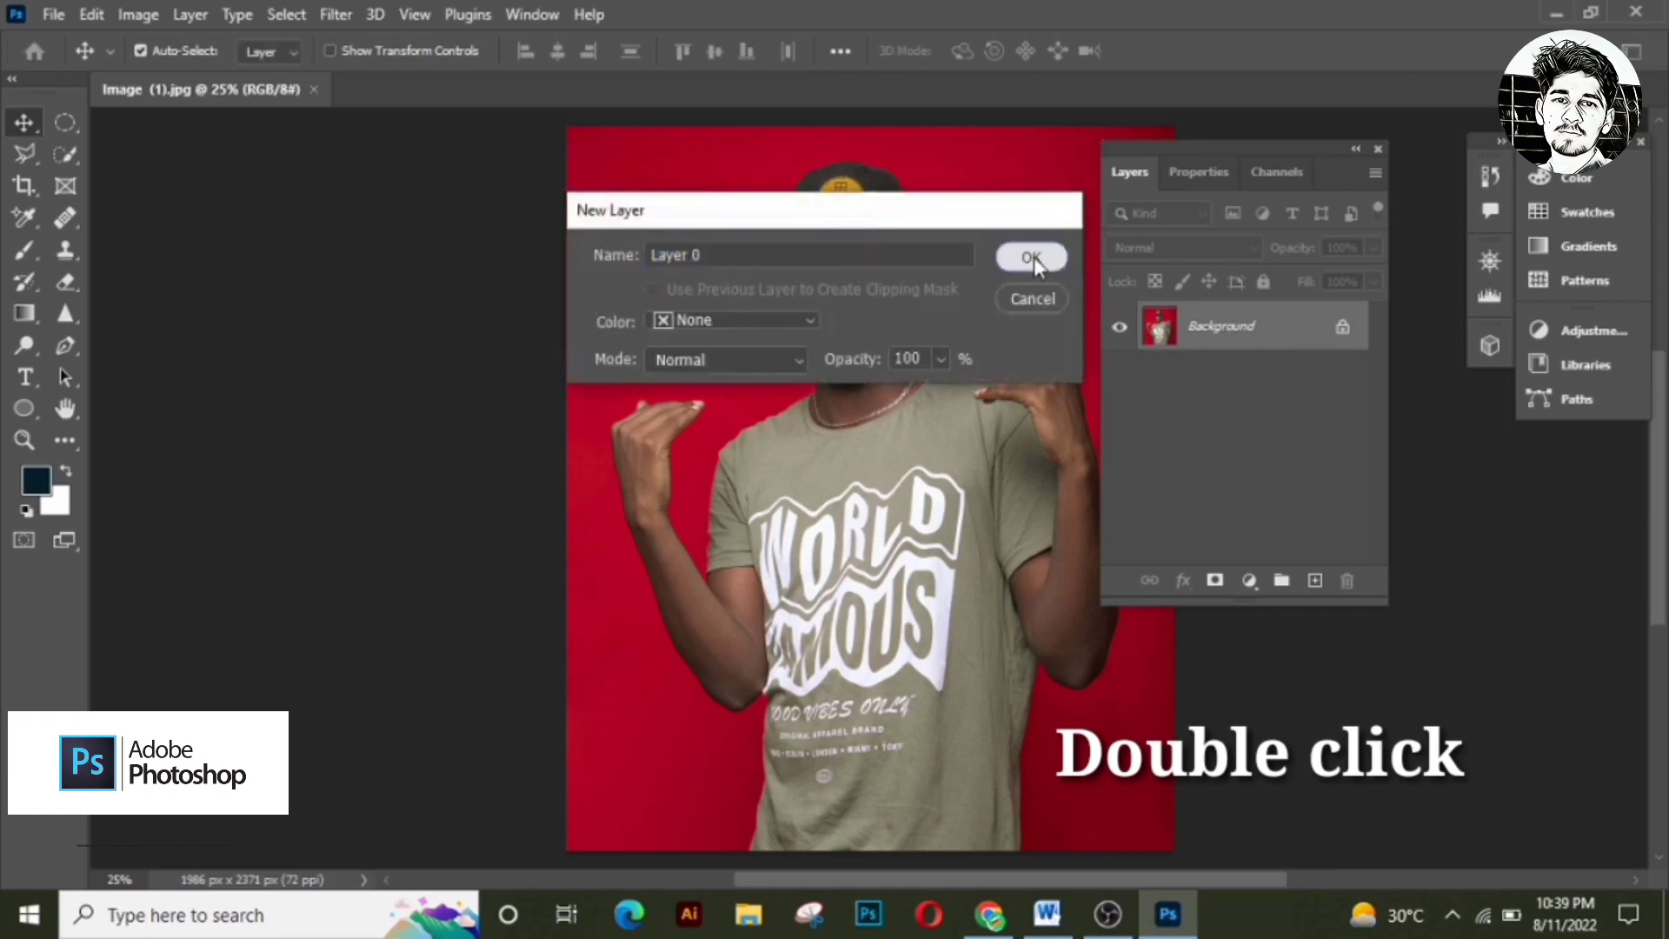
click(1031, 258)
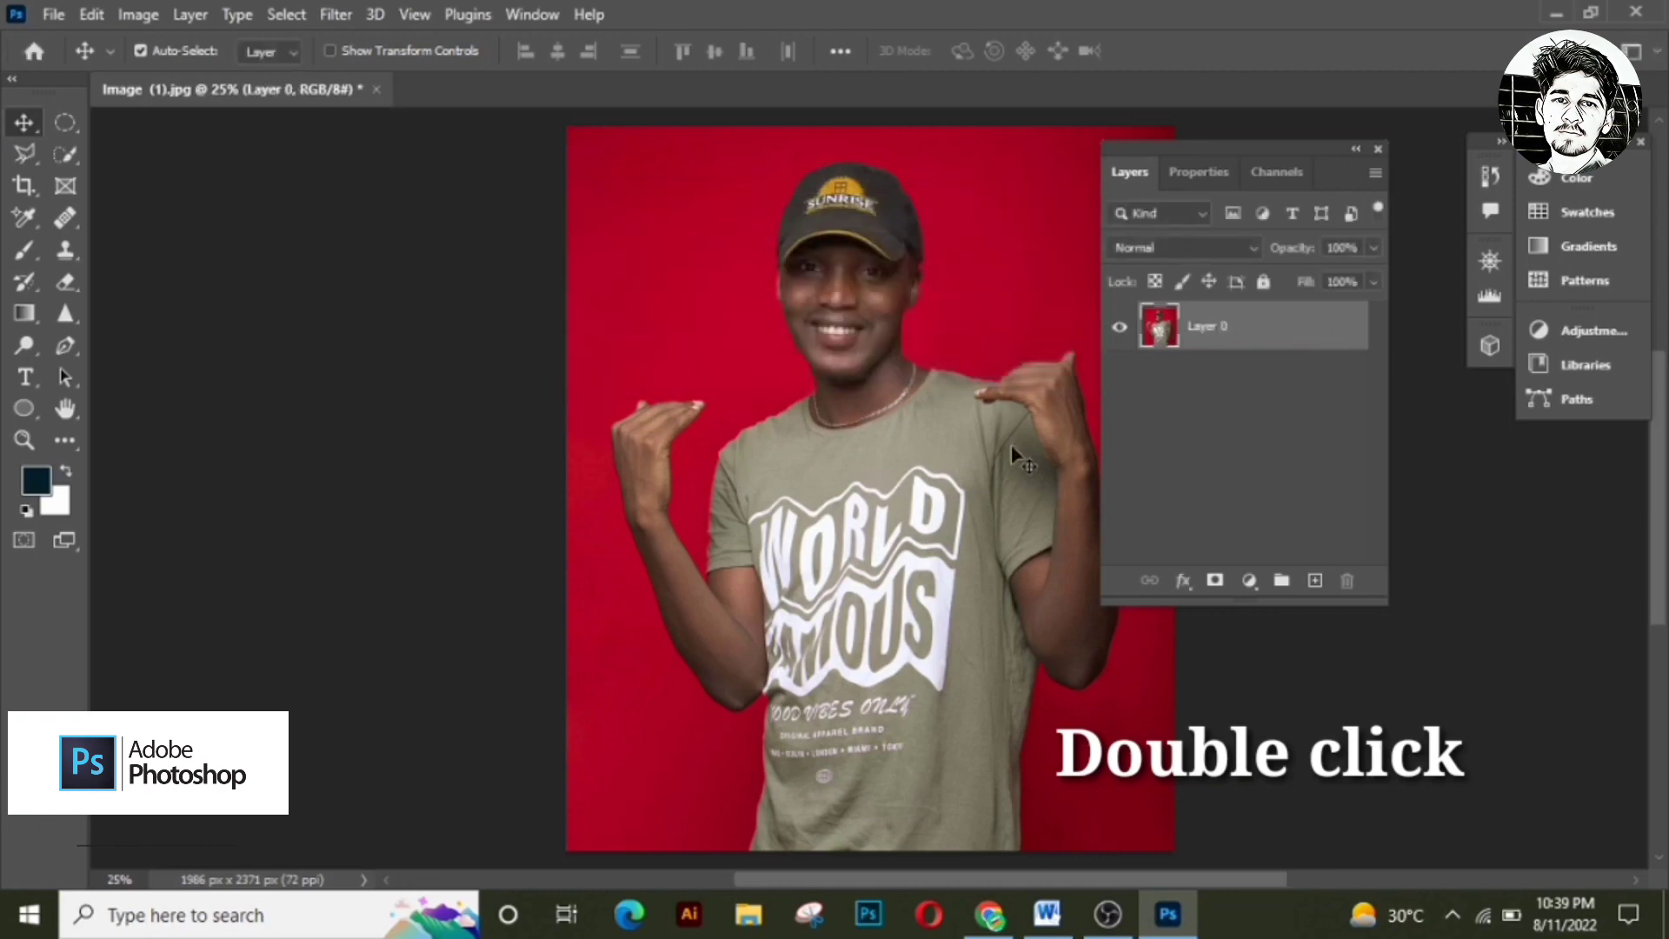
key(h)
drag(1012, 448, 905, 452)
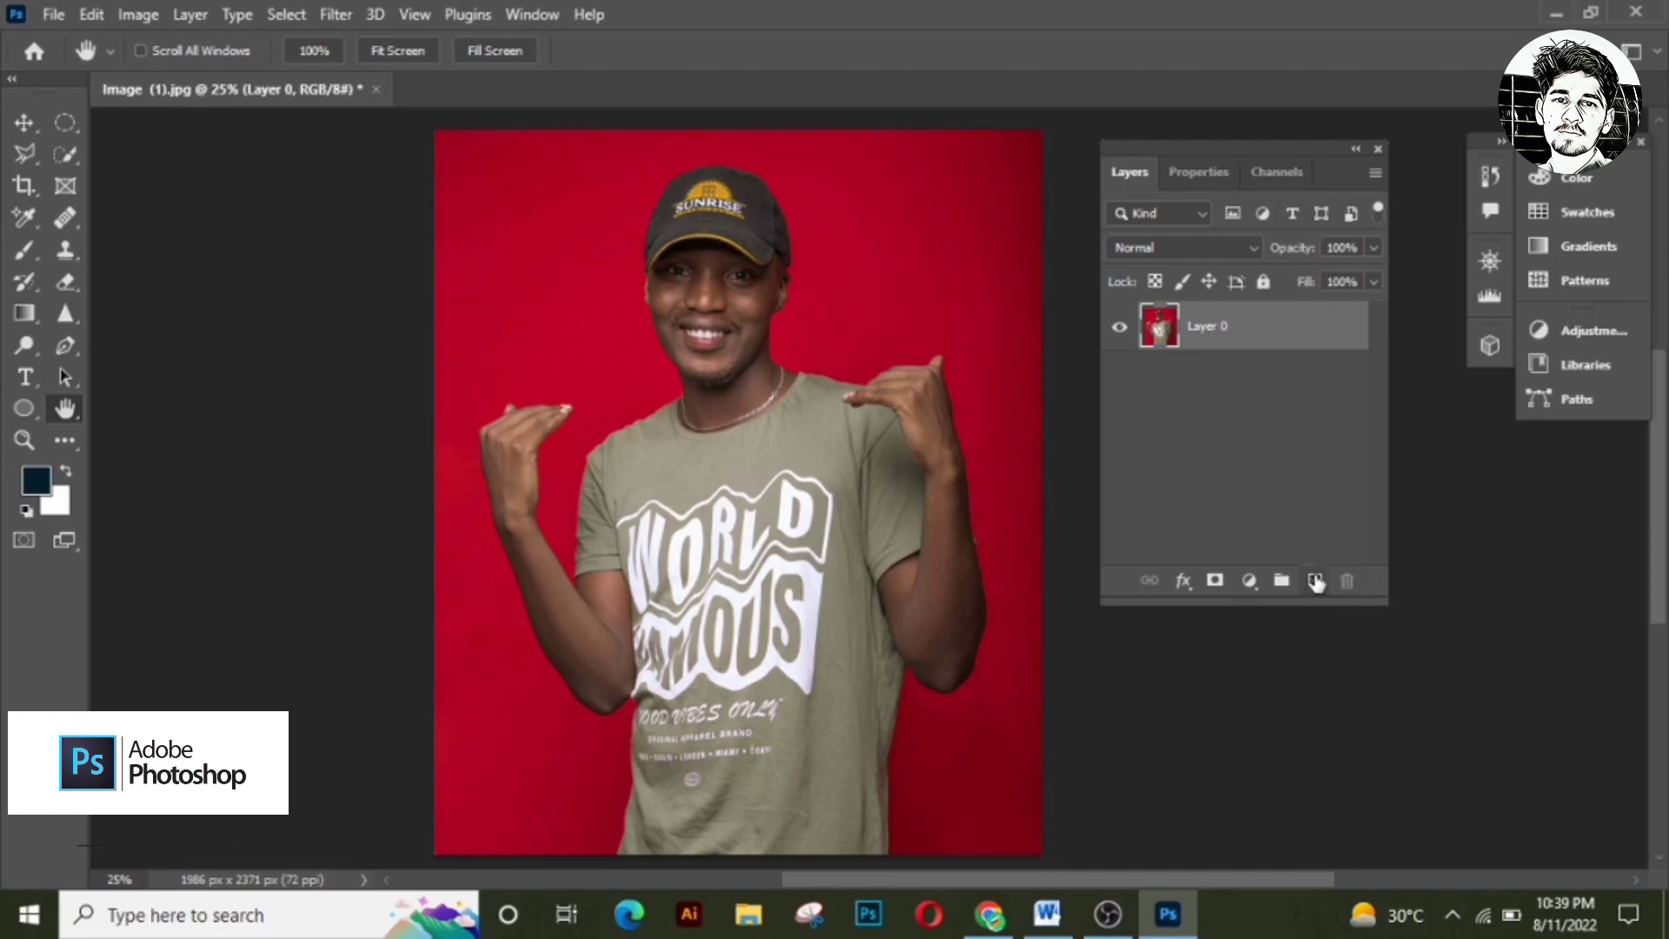
click(67, 165)
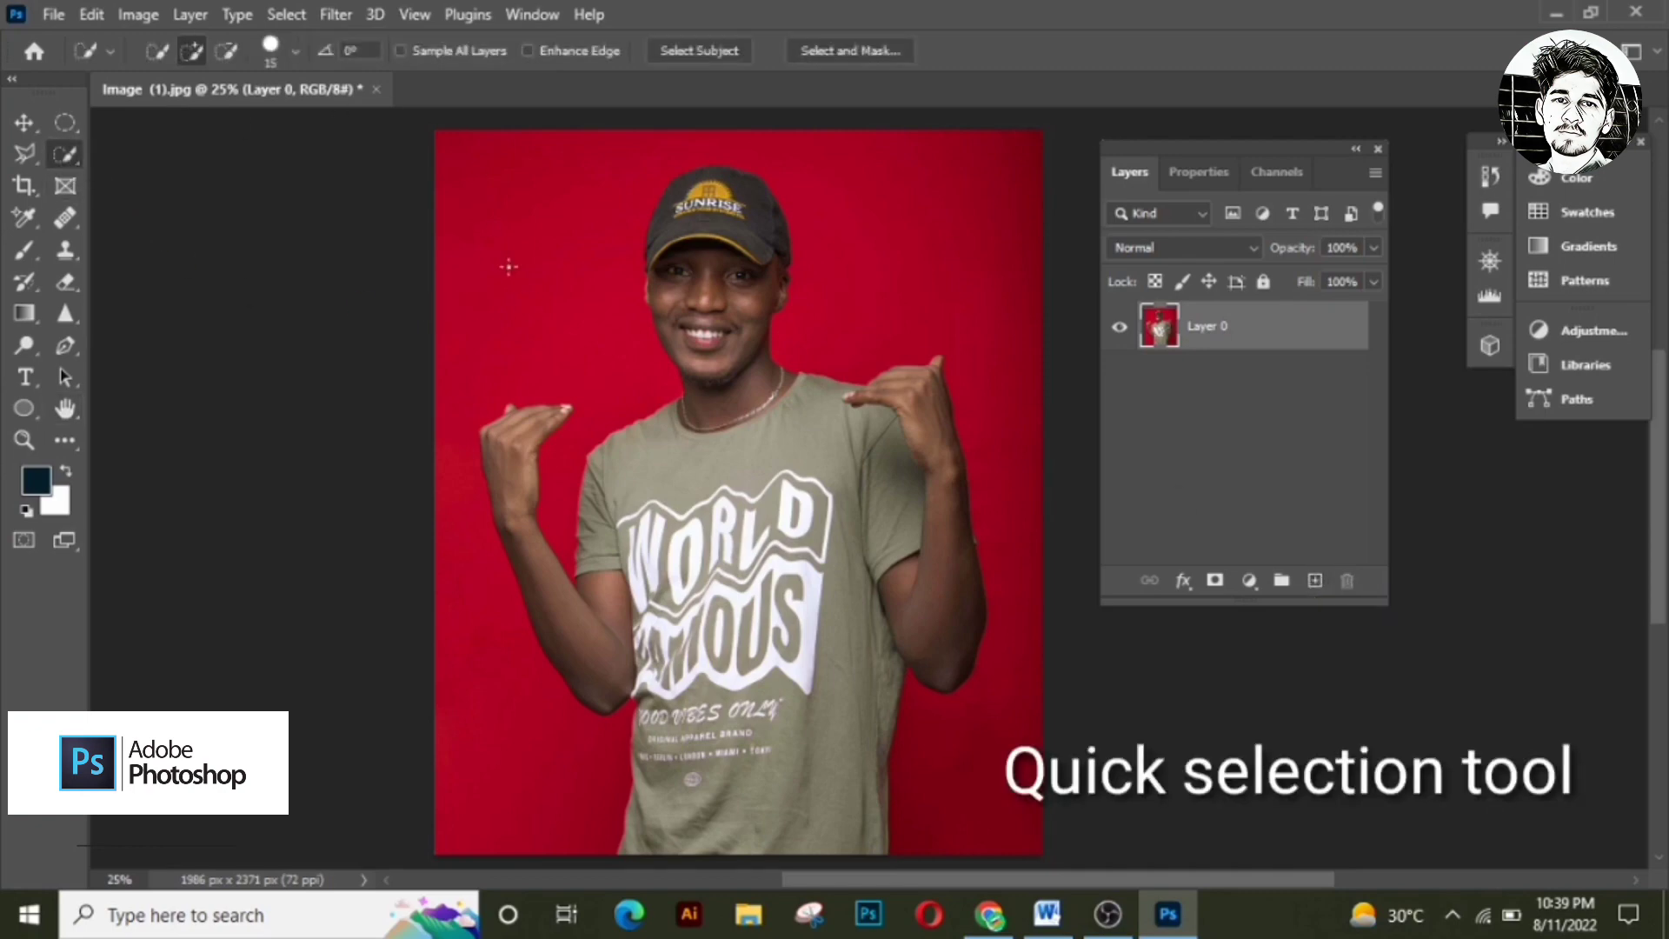
click(700, 54)
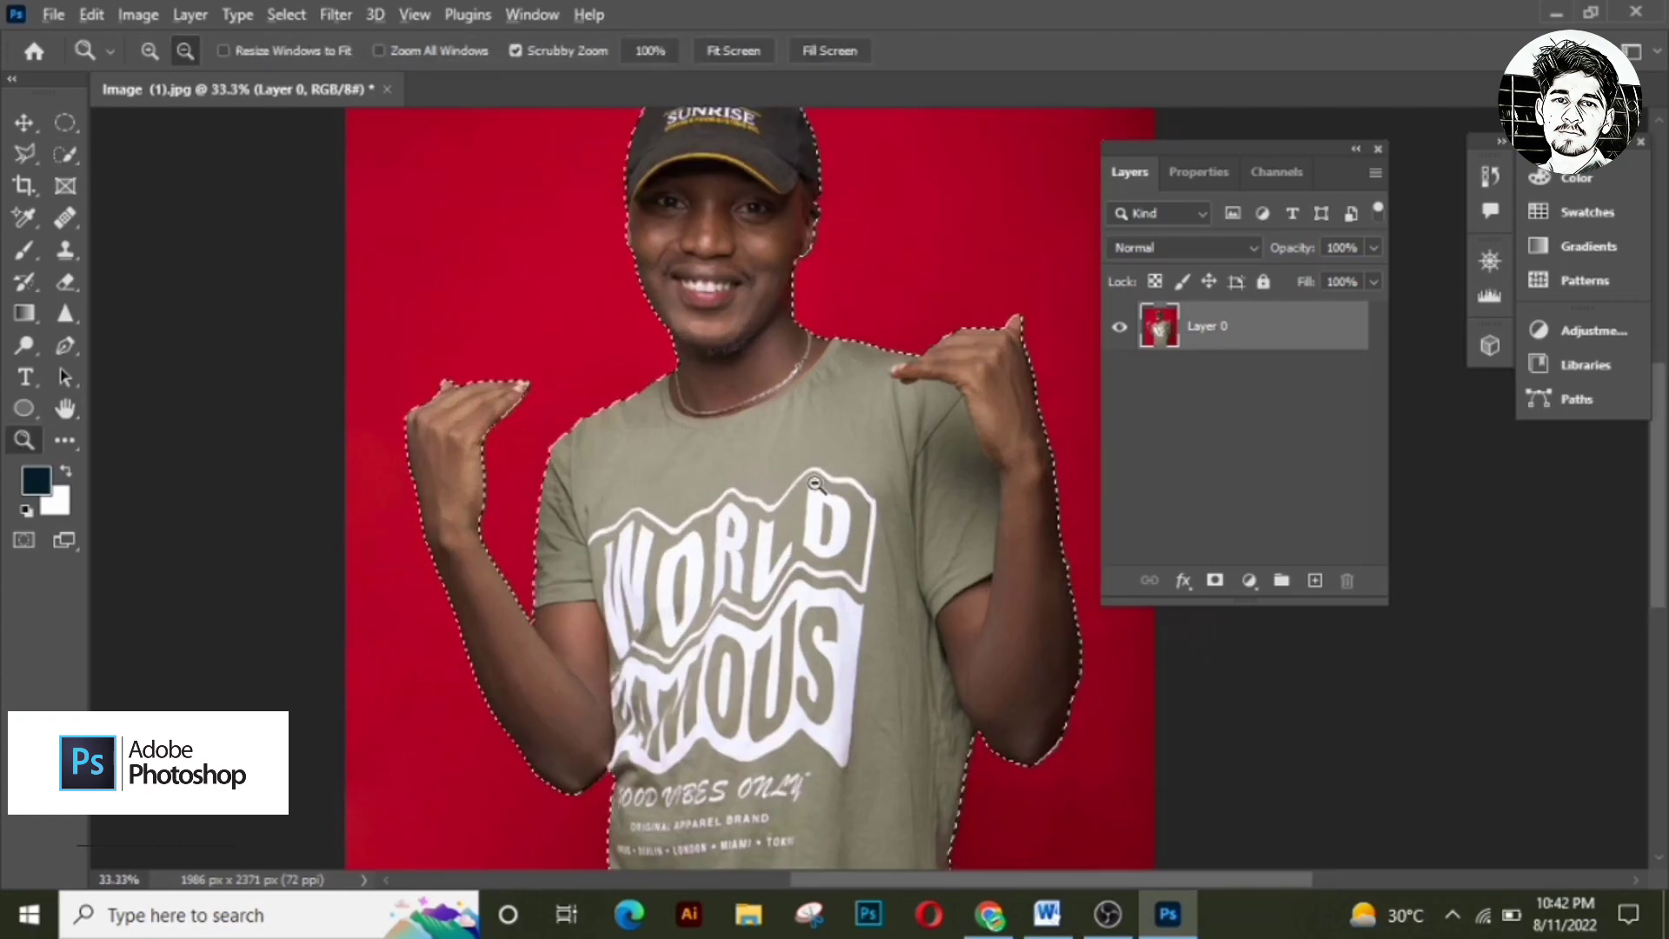
alt+click(815, 483)
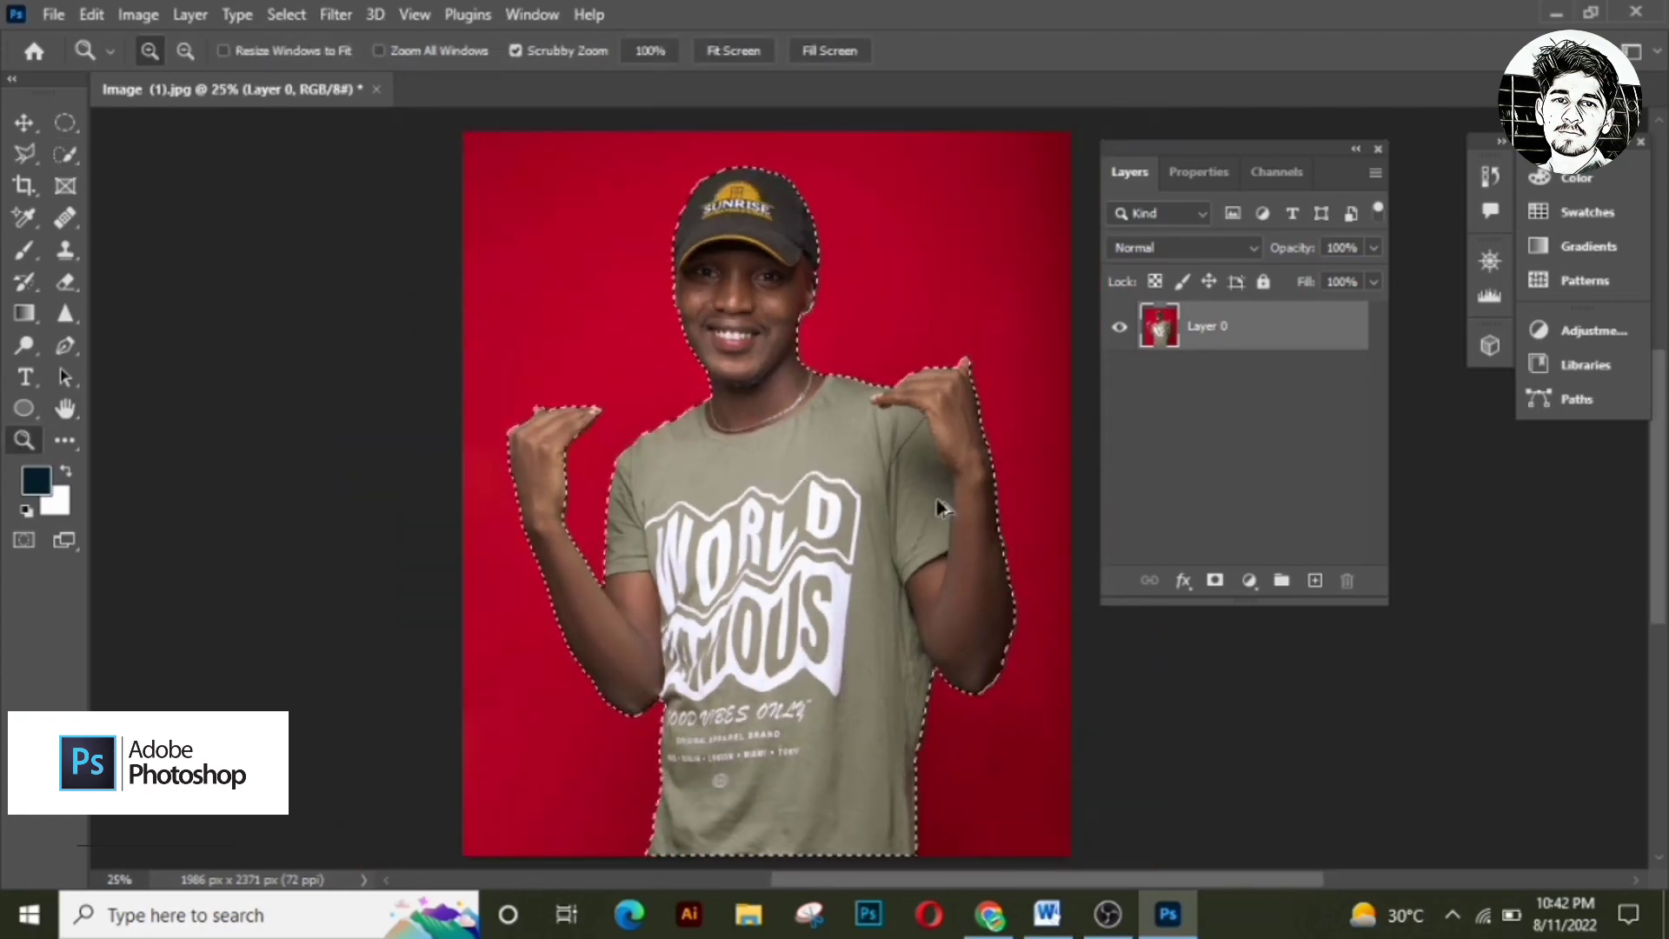
Step: Copy the selected man onto a new layer and hide Layer 0 with the red background
key(ctrl+shift+n)
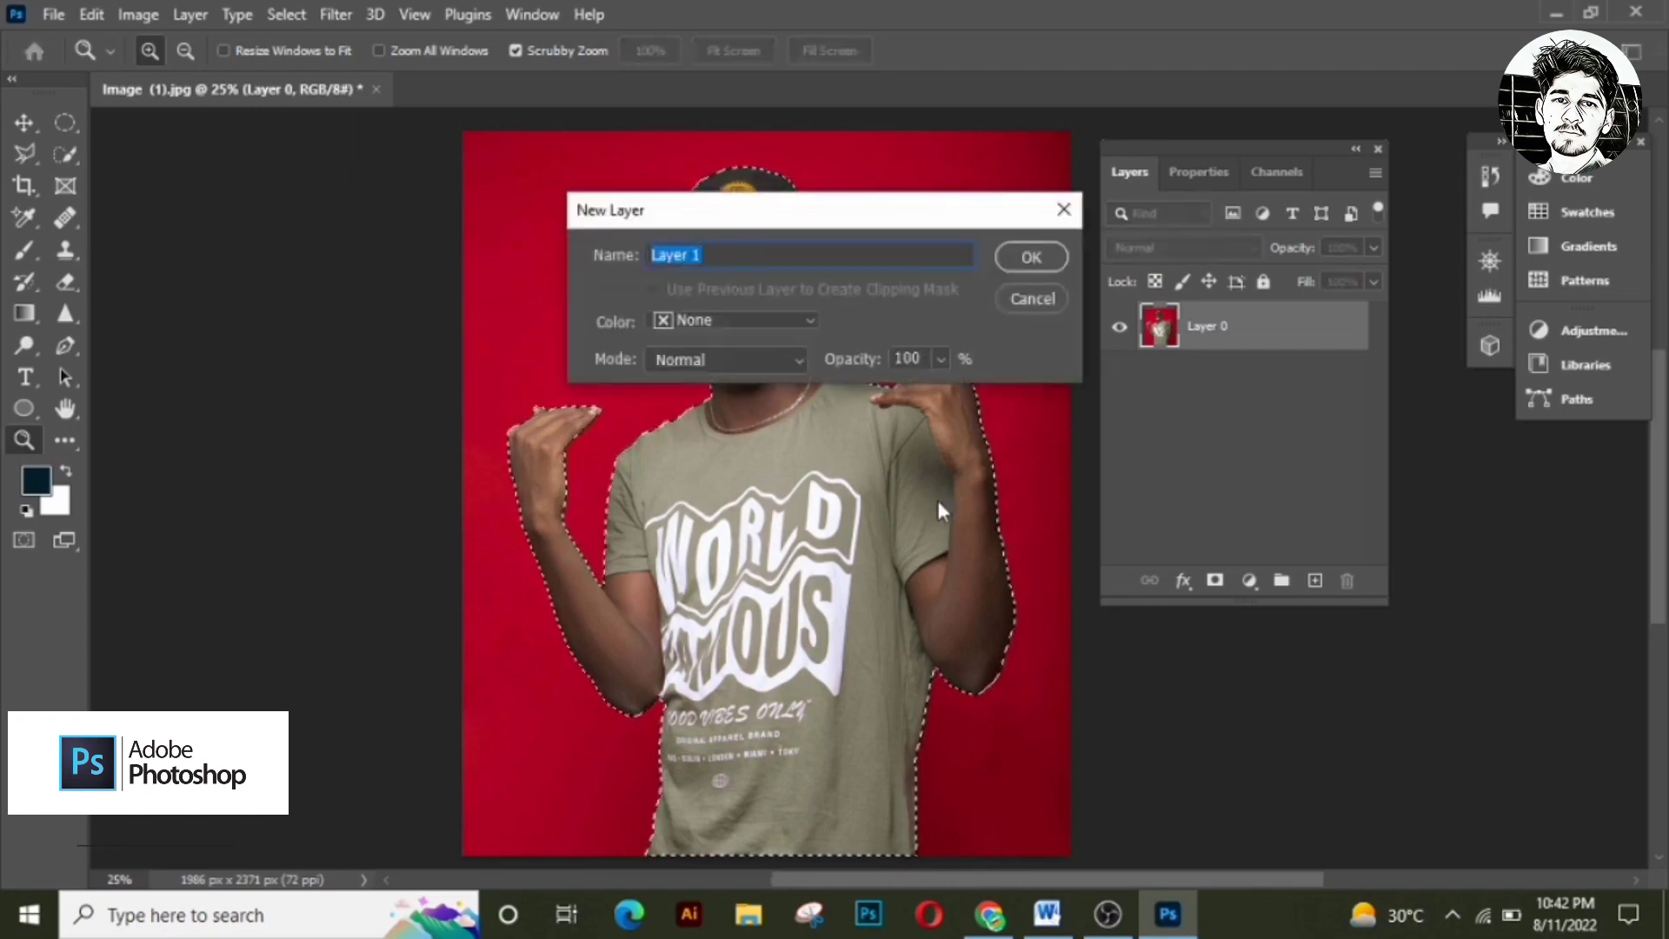
click(1030, 294)
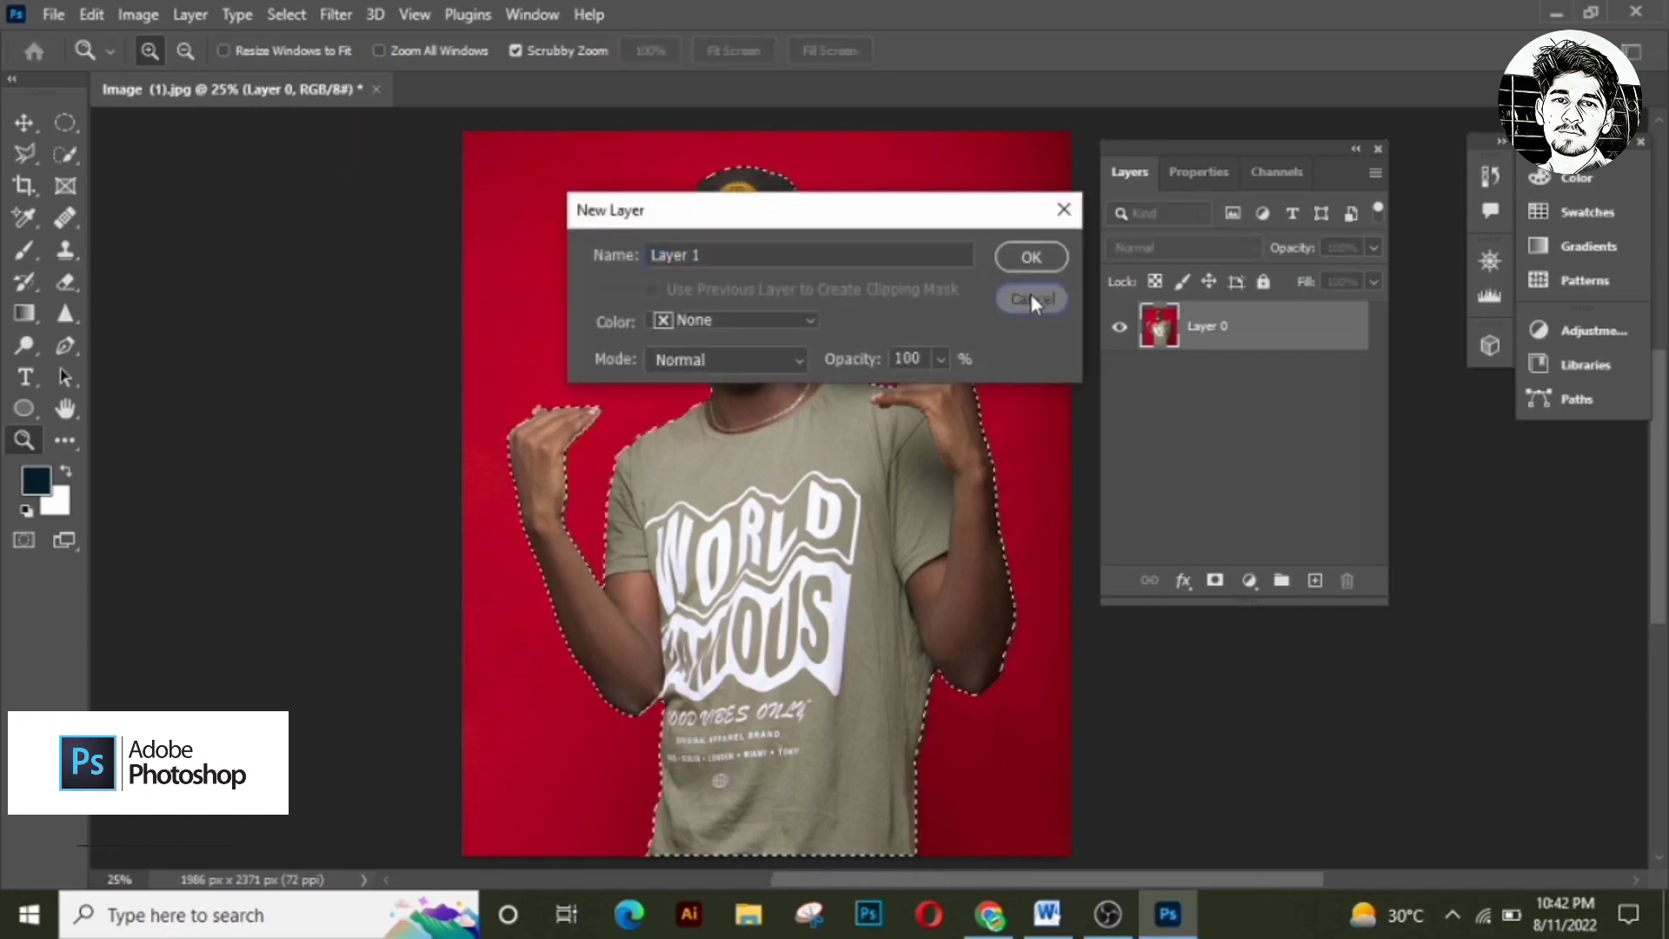
key(ctrl+j)
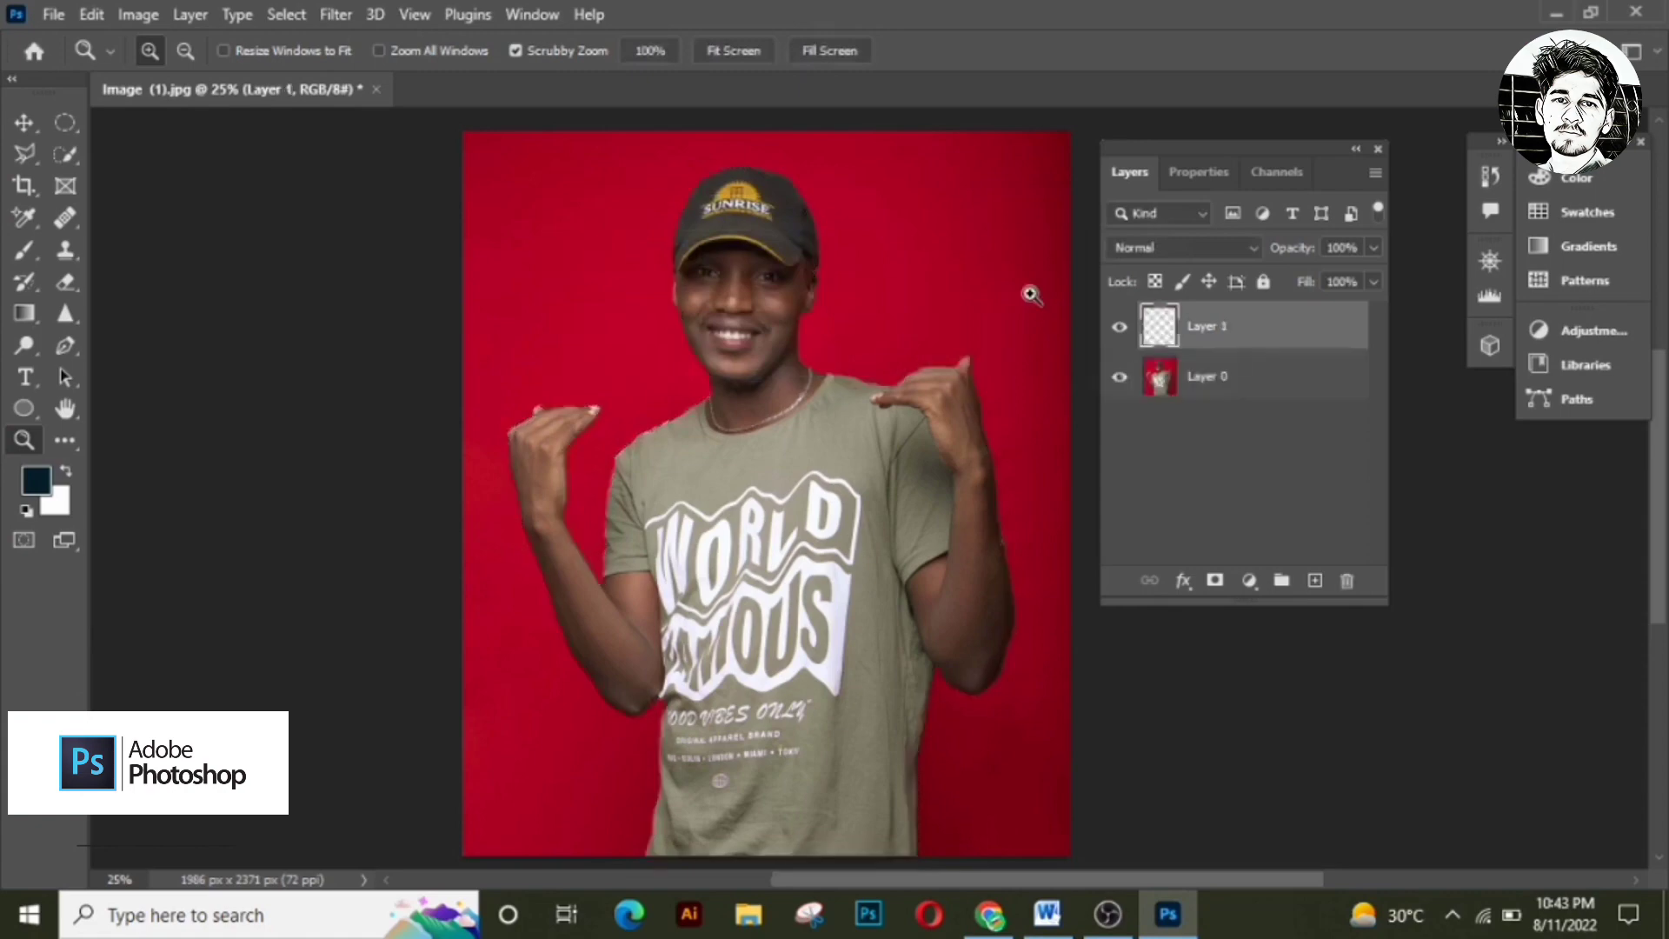
click(1120, 377)
click(1120, 377)
click(1120, 377)
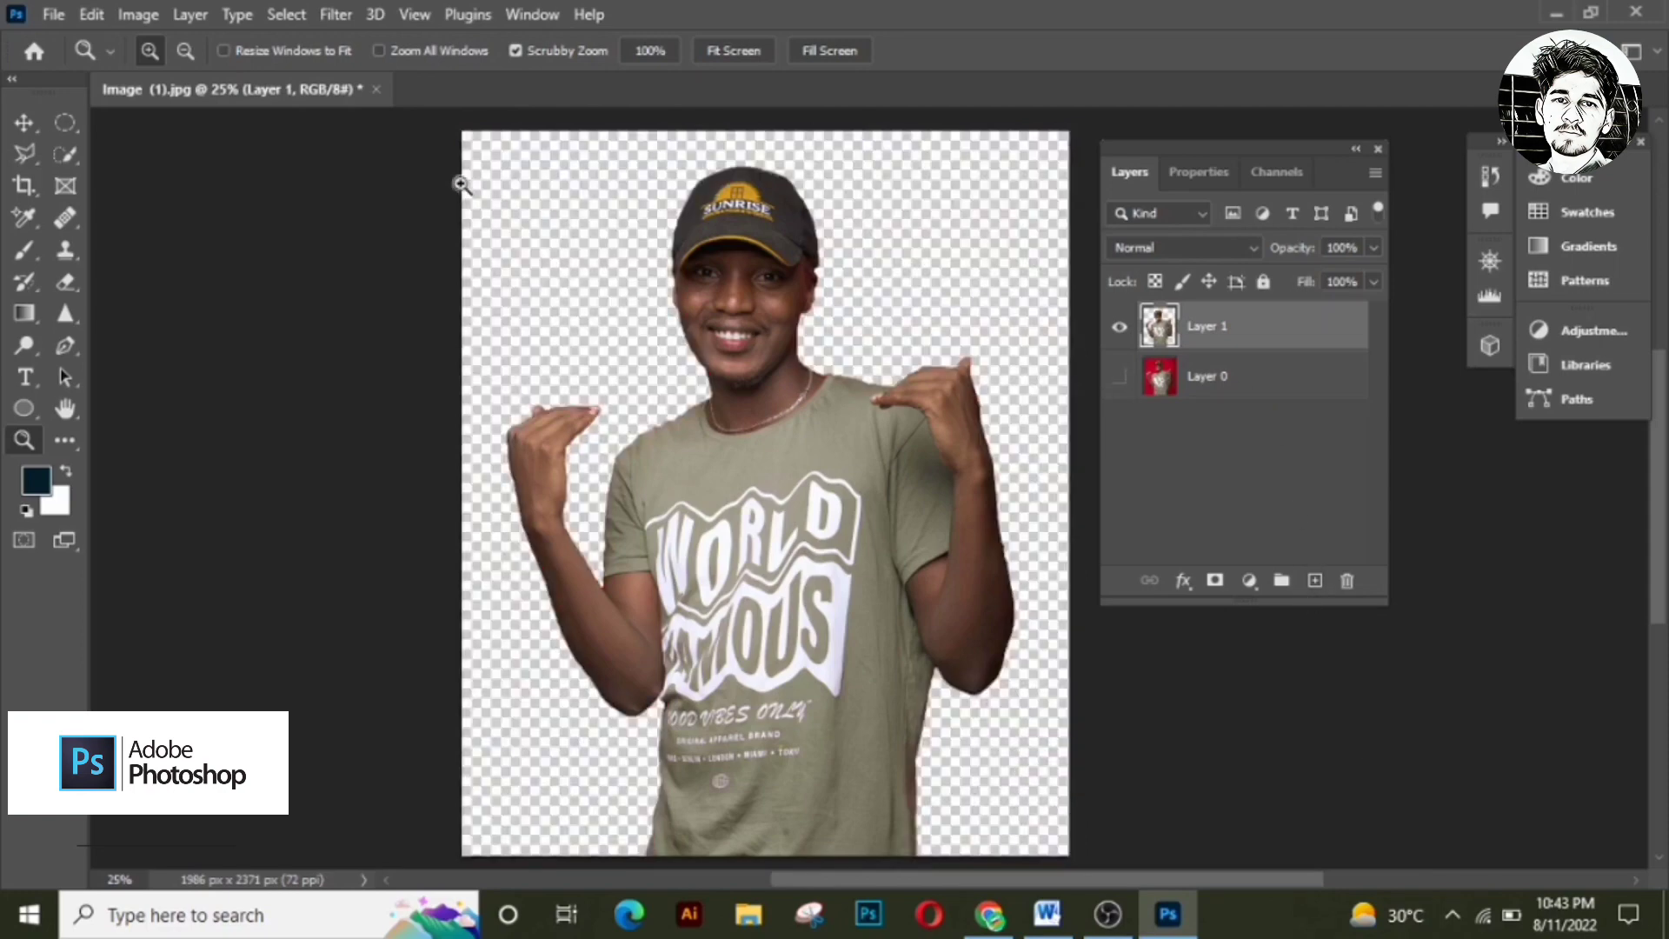
Step: Open the purple-blue unsplash background JPG from the Downloads folder as a separate document
click(53, 14)
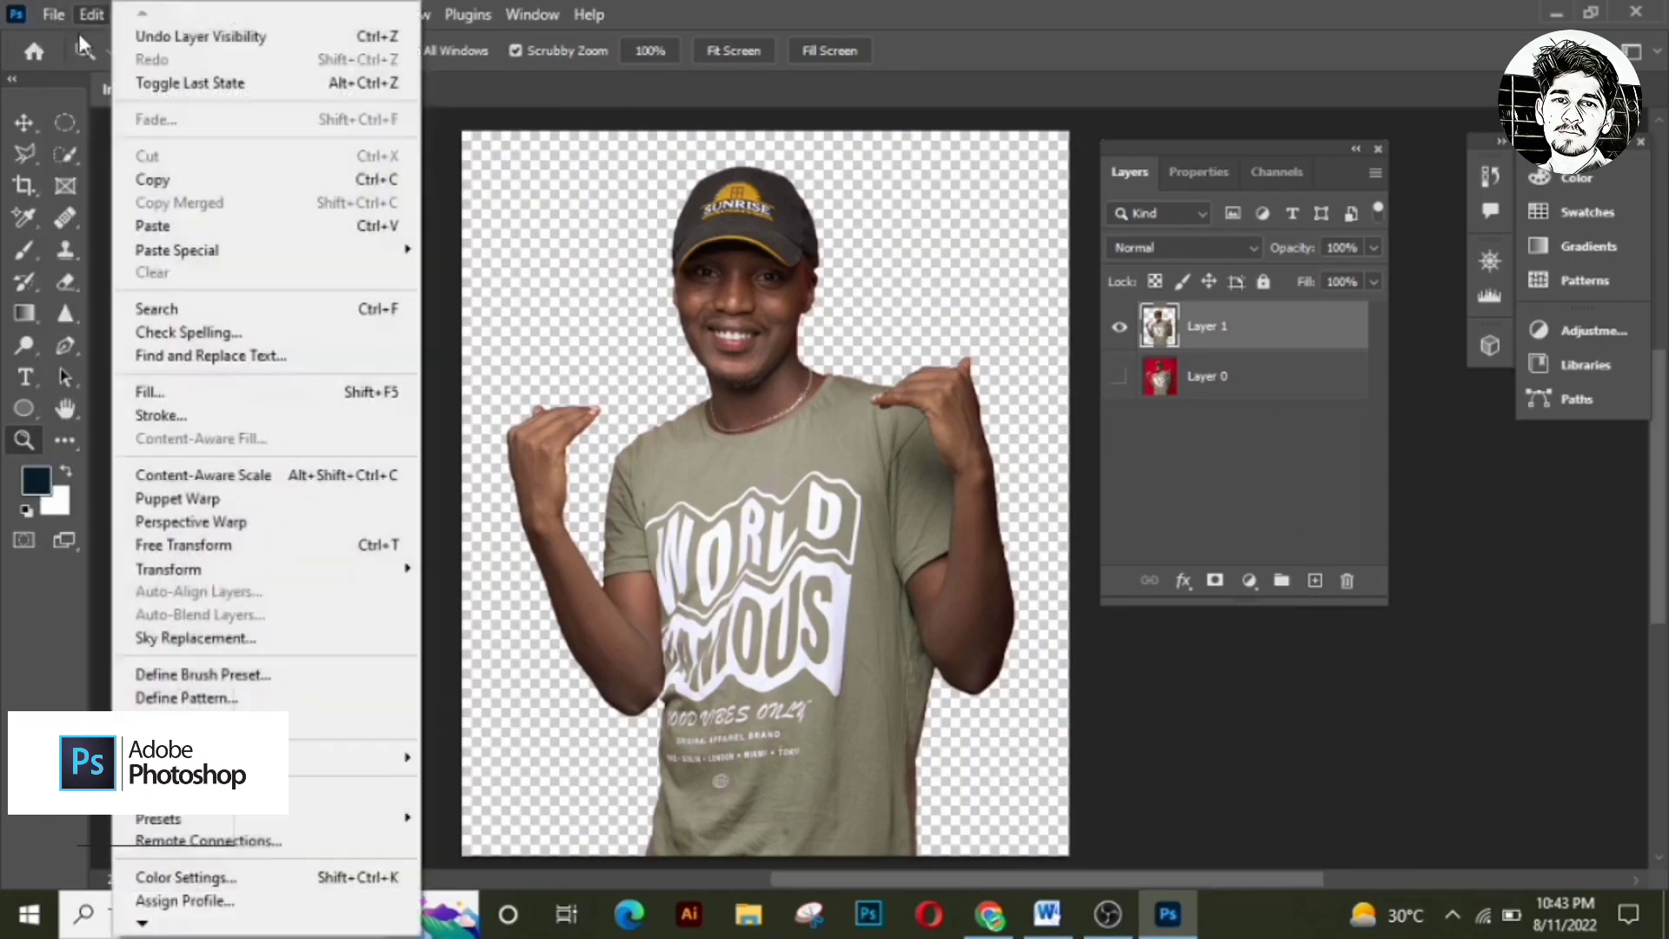
click(83, 54)
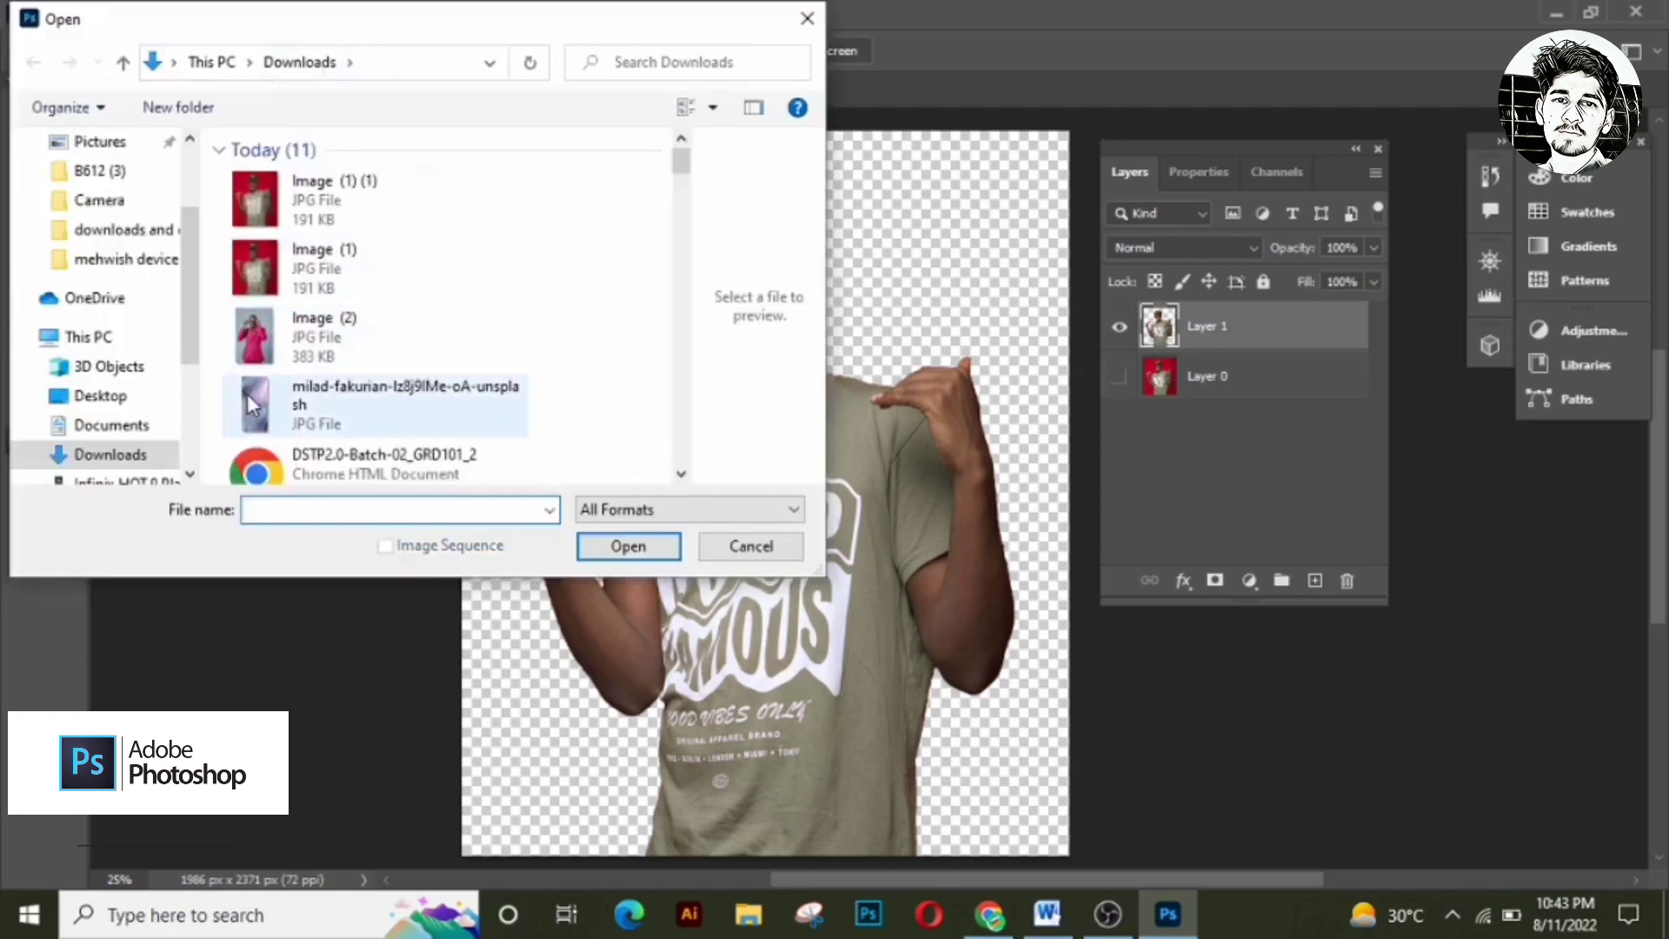
click(247, 393)
click(650, 555)
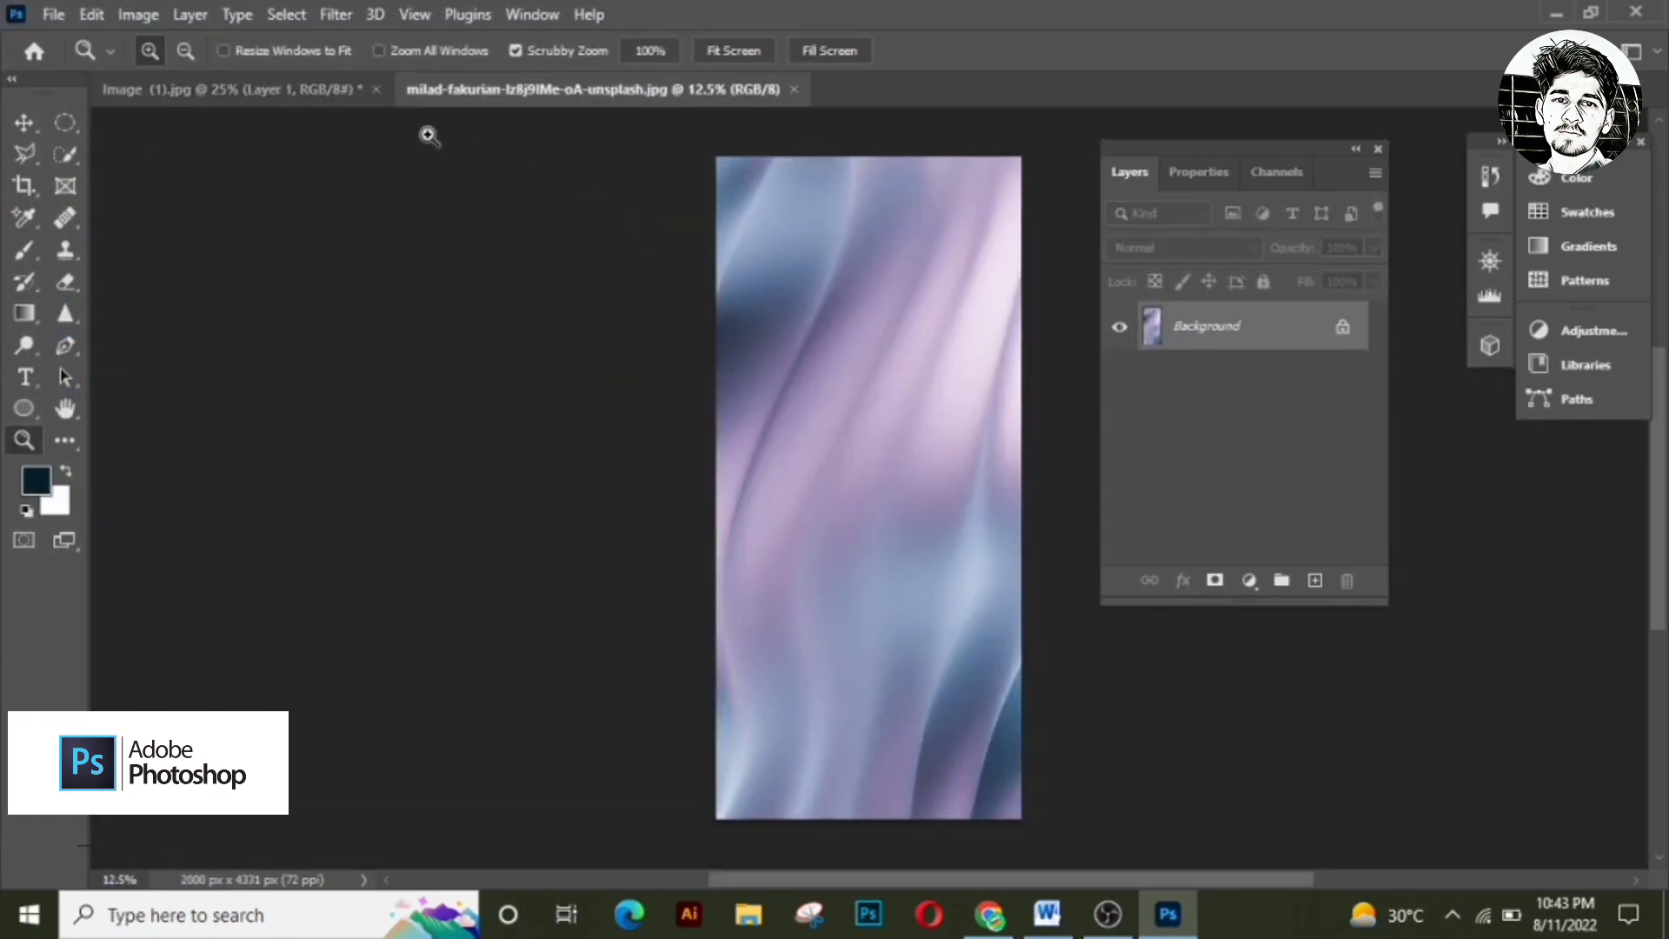
click(328, 103)
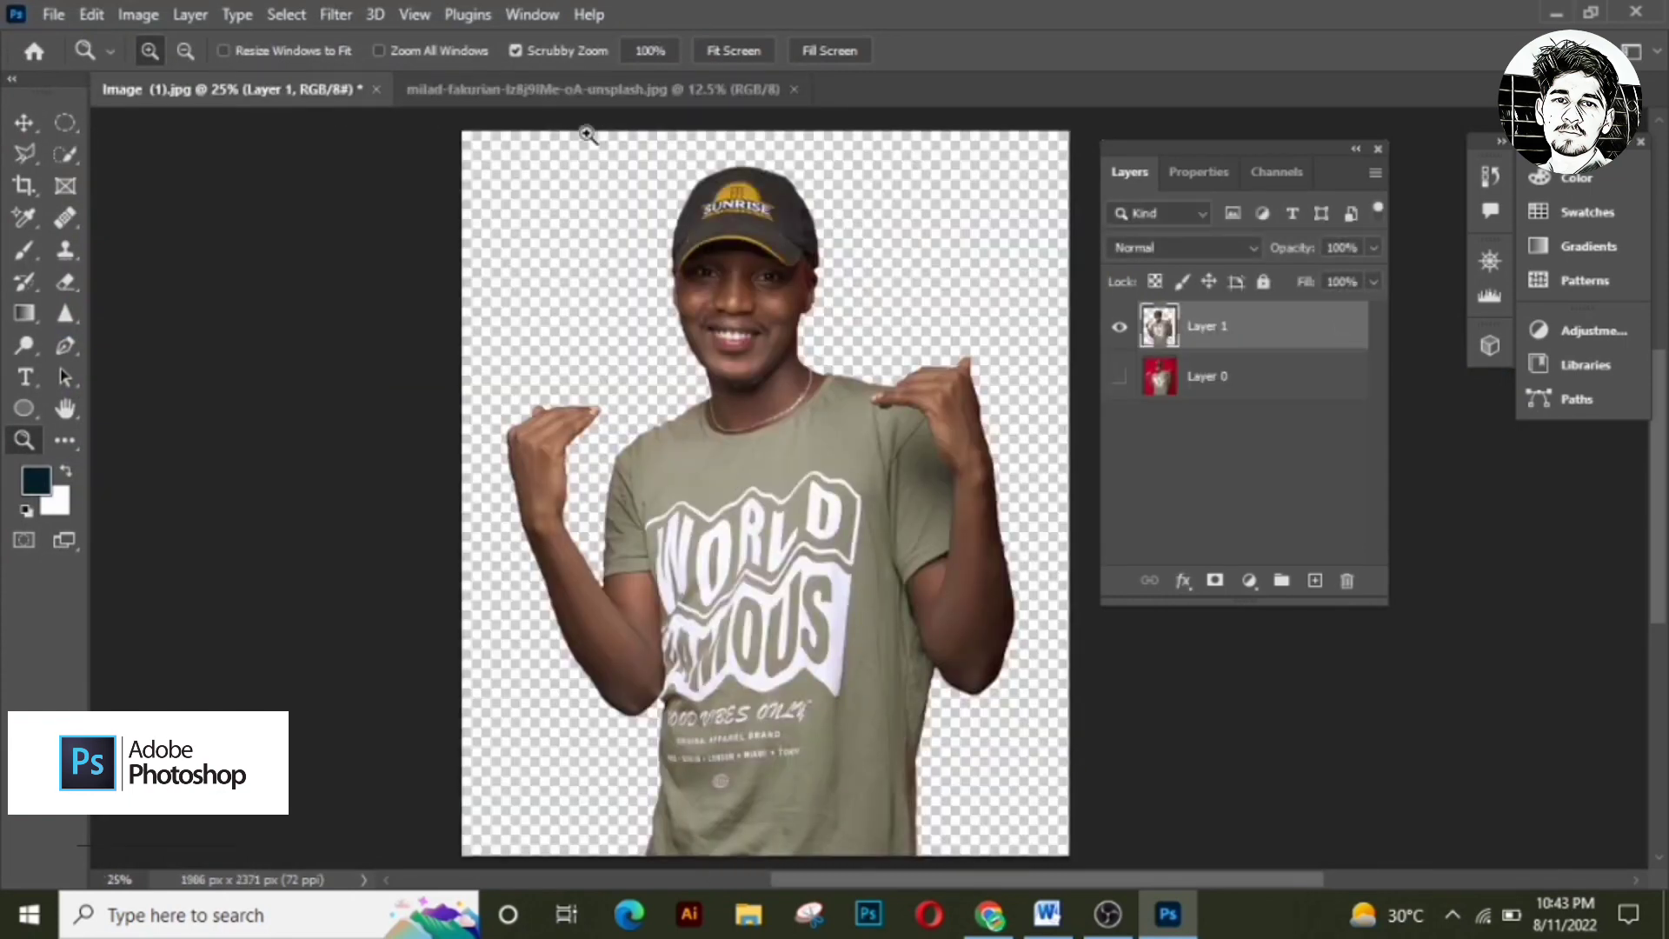
click(577, 98)
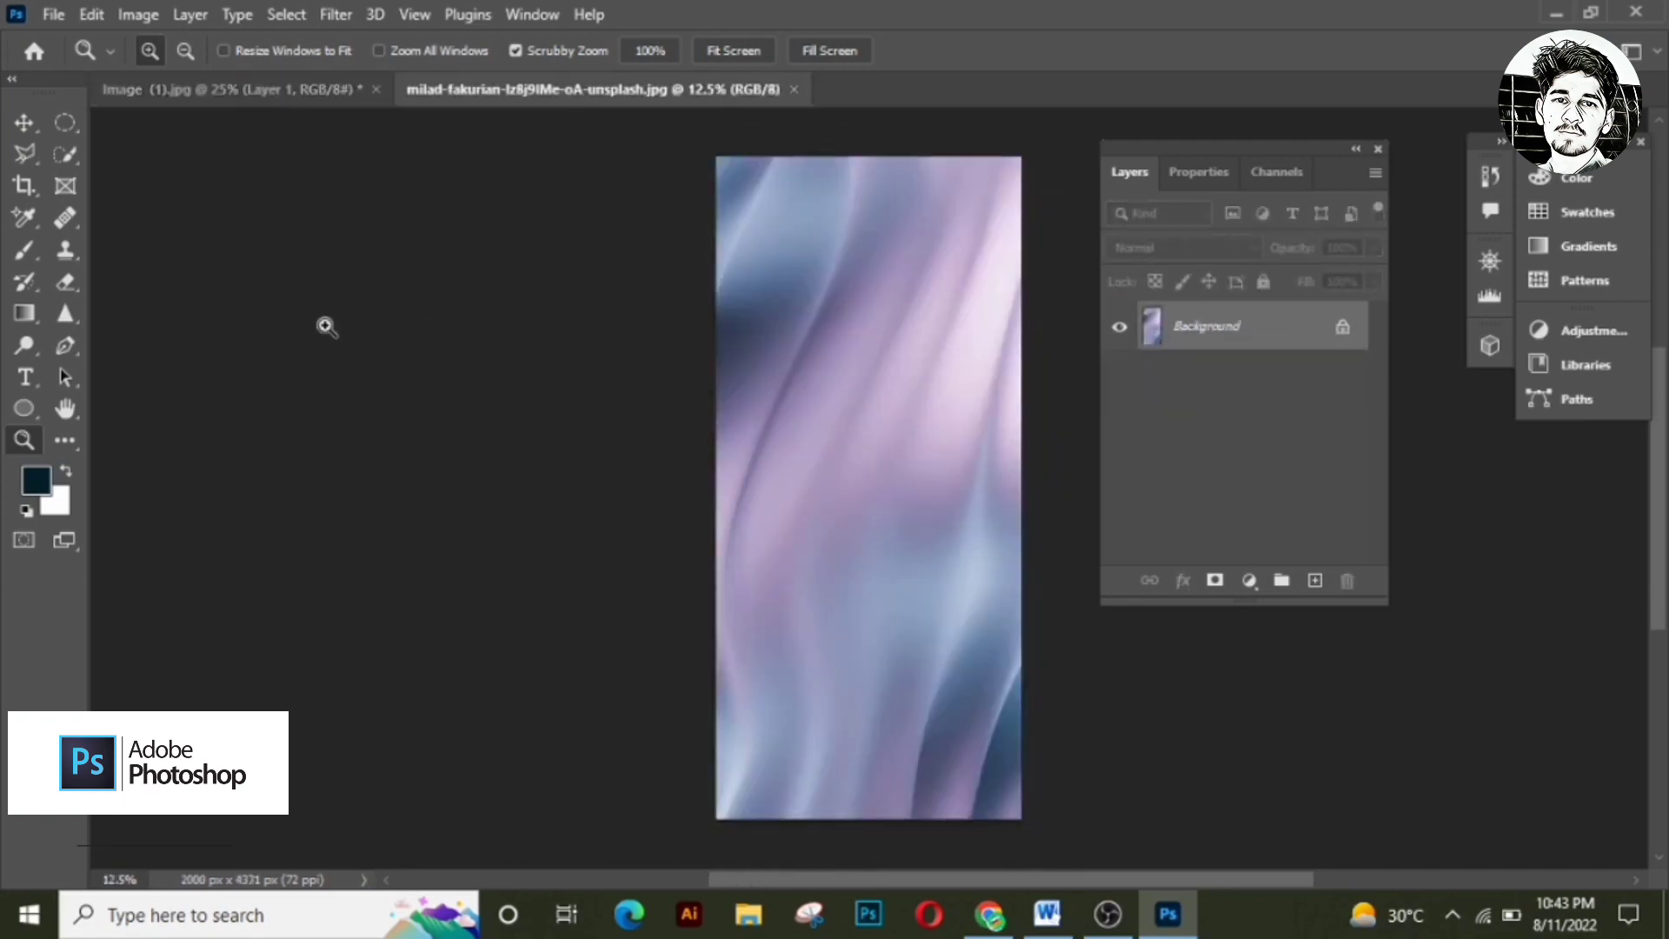
Step: Copy the entire purple-blue background picture and add it as a new layer in Image (1).jpg
click(23, 125)
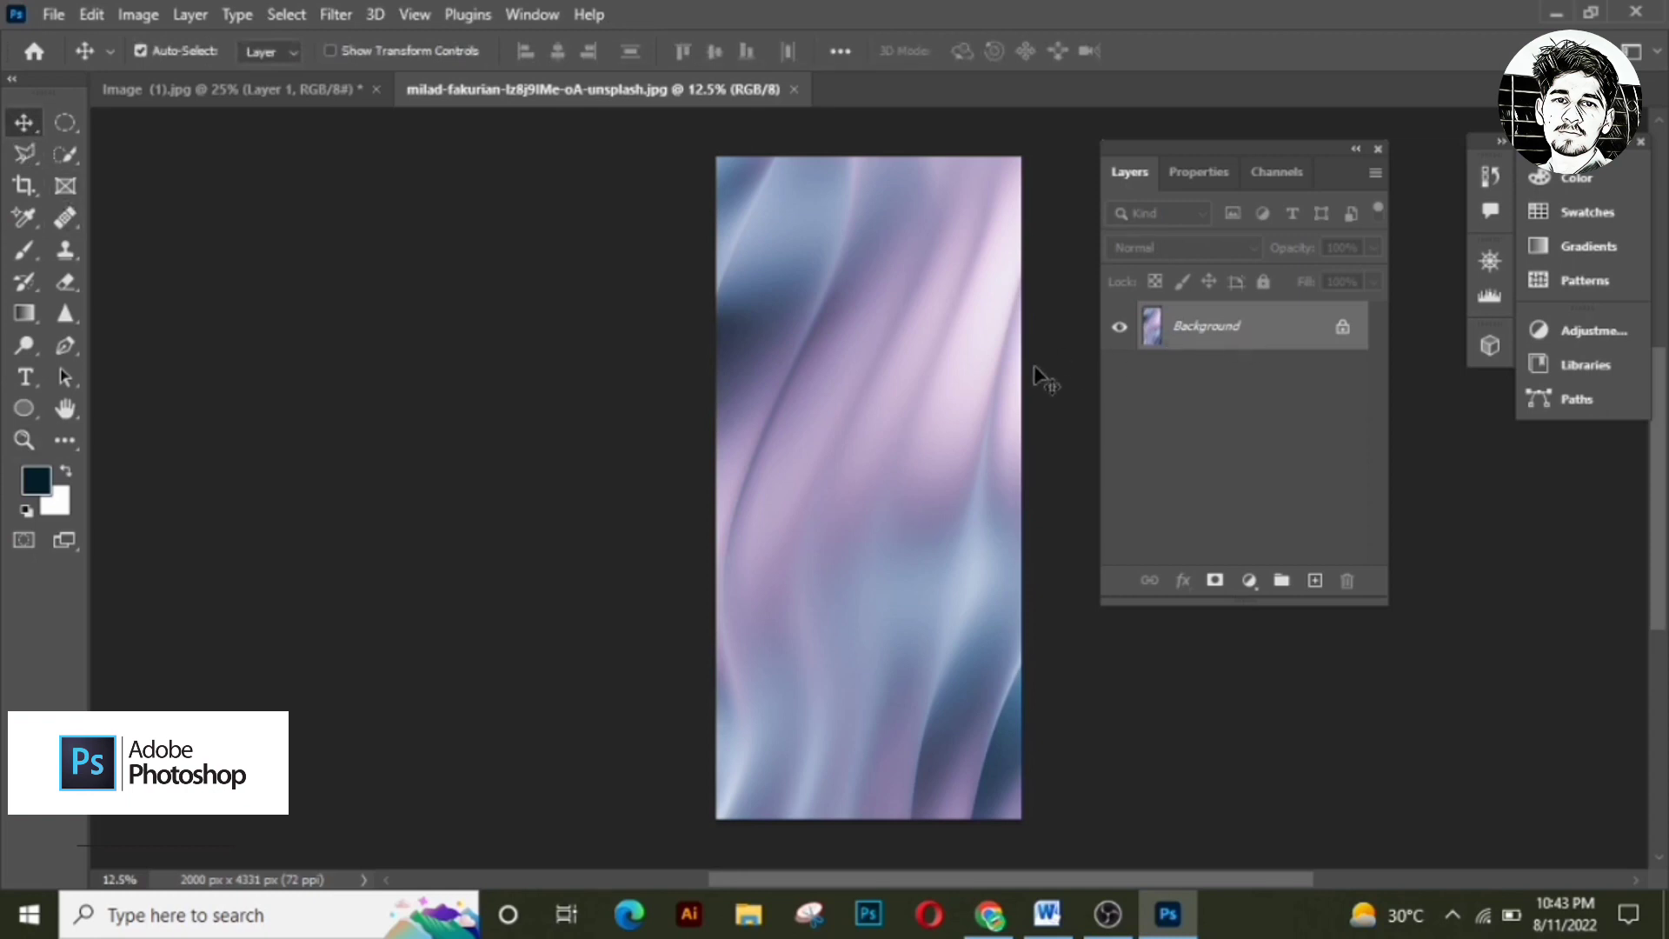
key(ctrl+a)
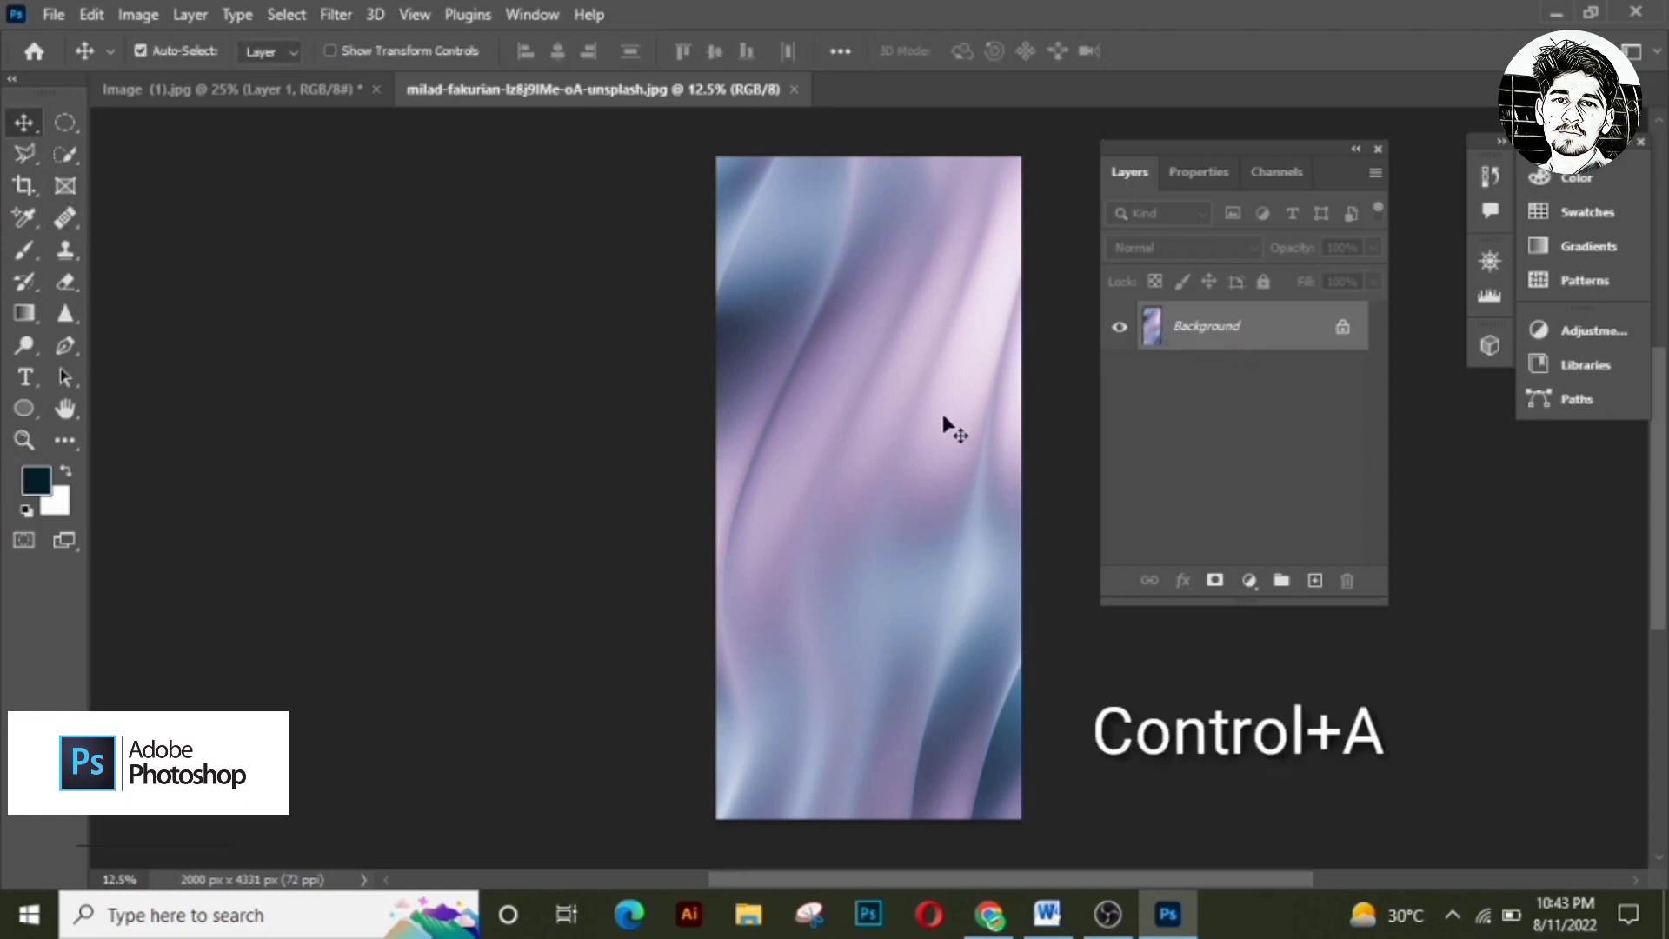
click(320, 89)
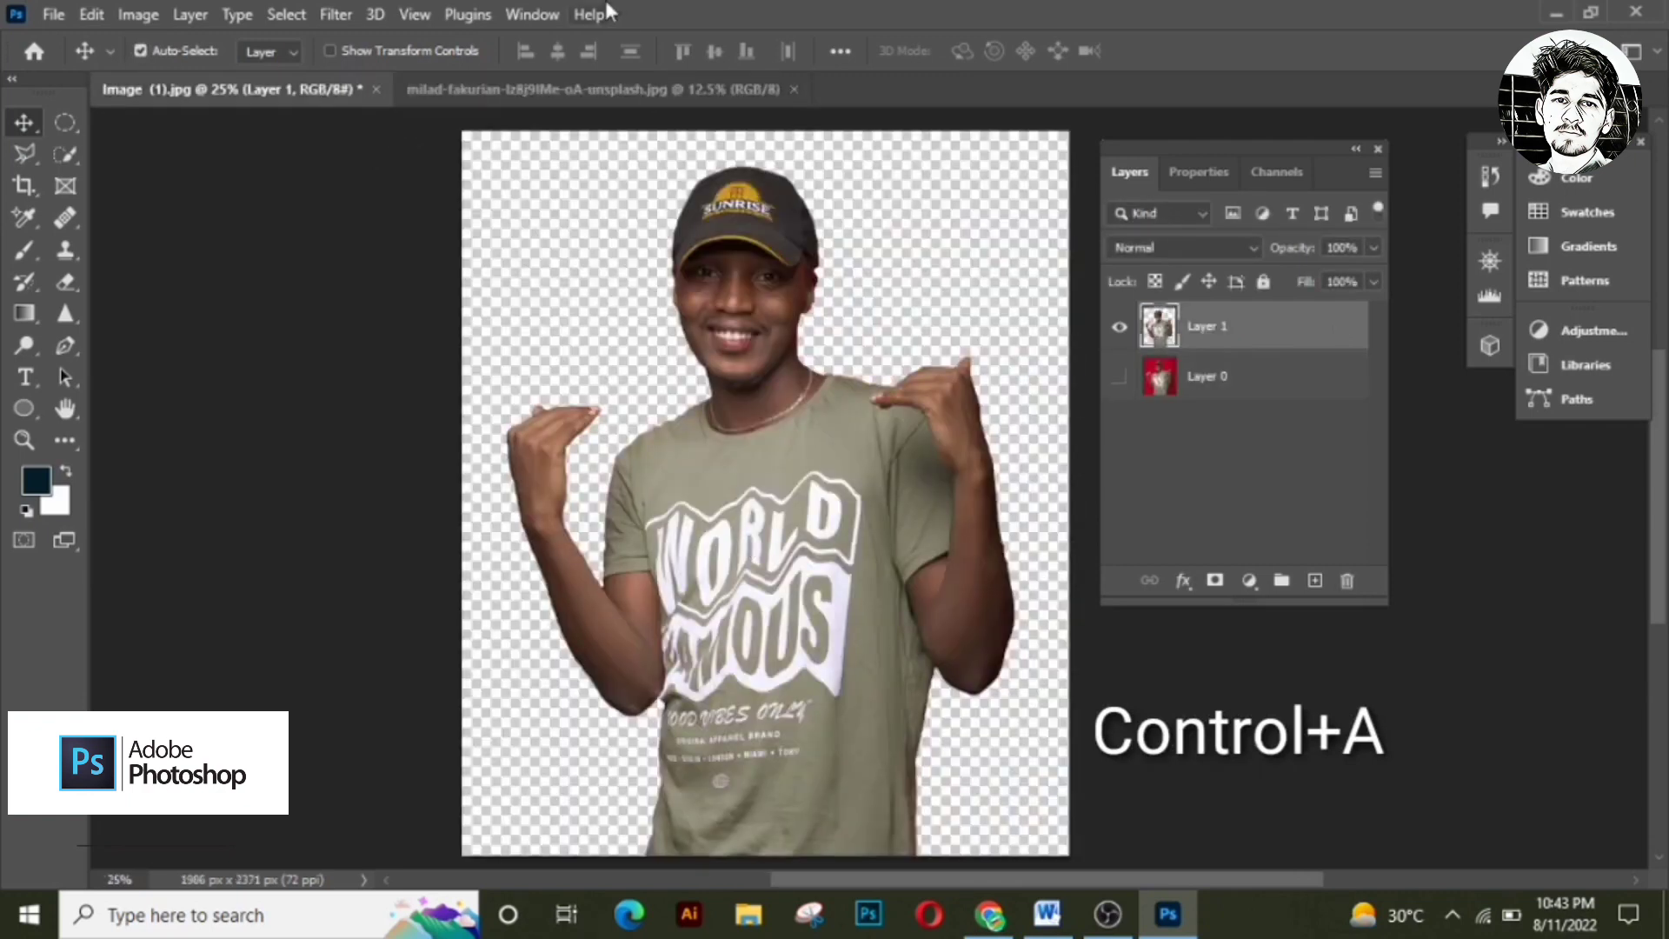
key(ctrl+c)
click(614, 90)
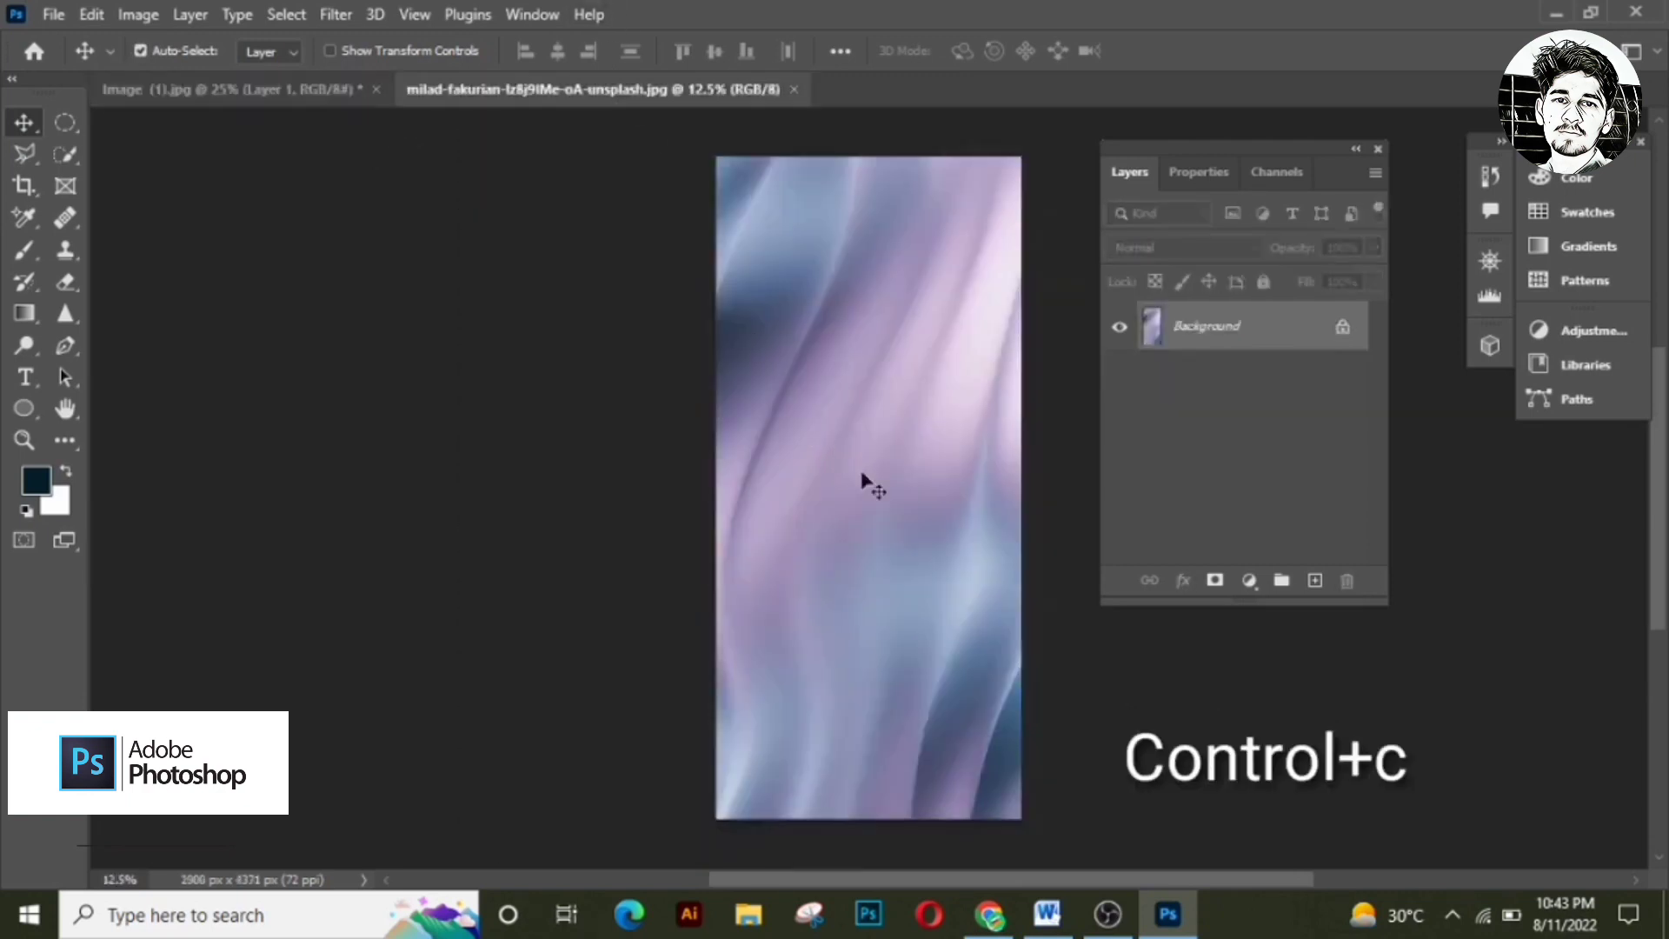
click(339, 103)
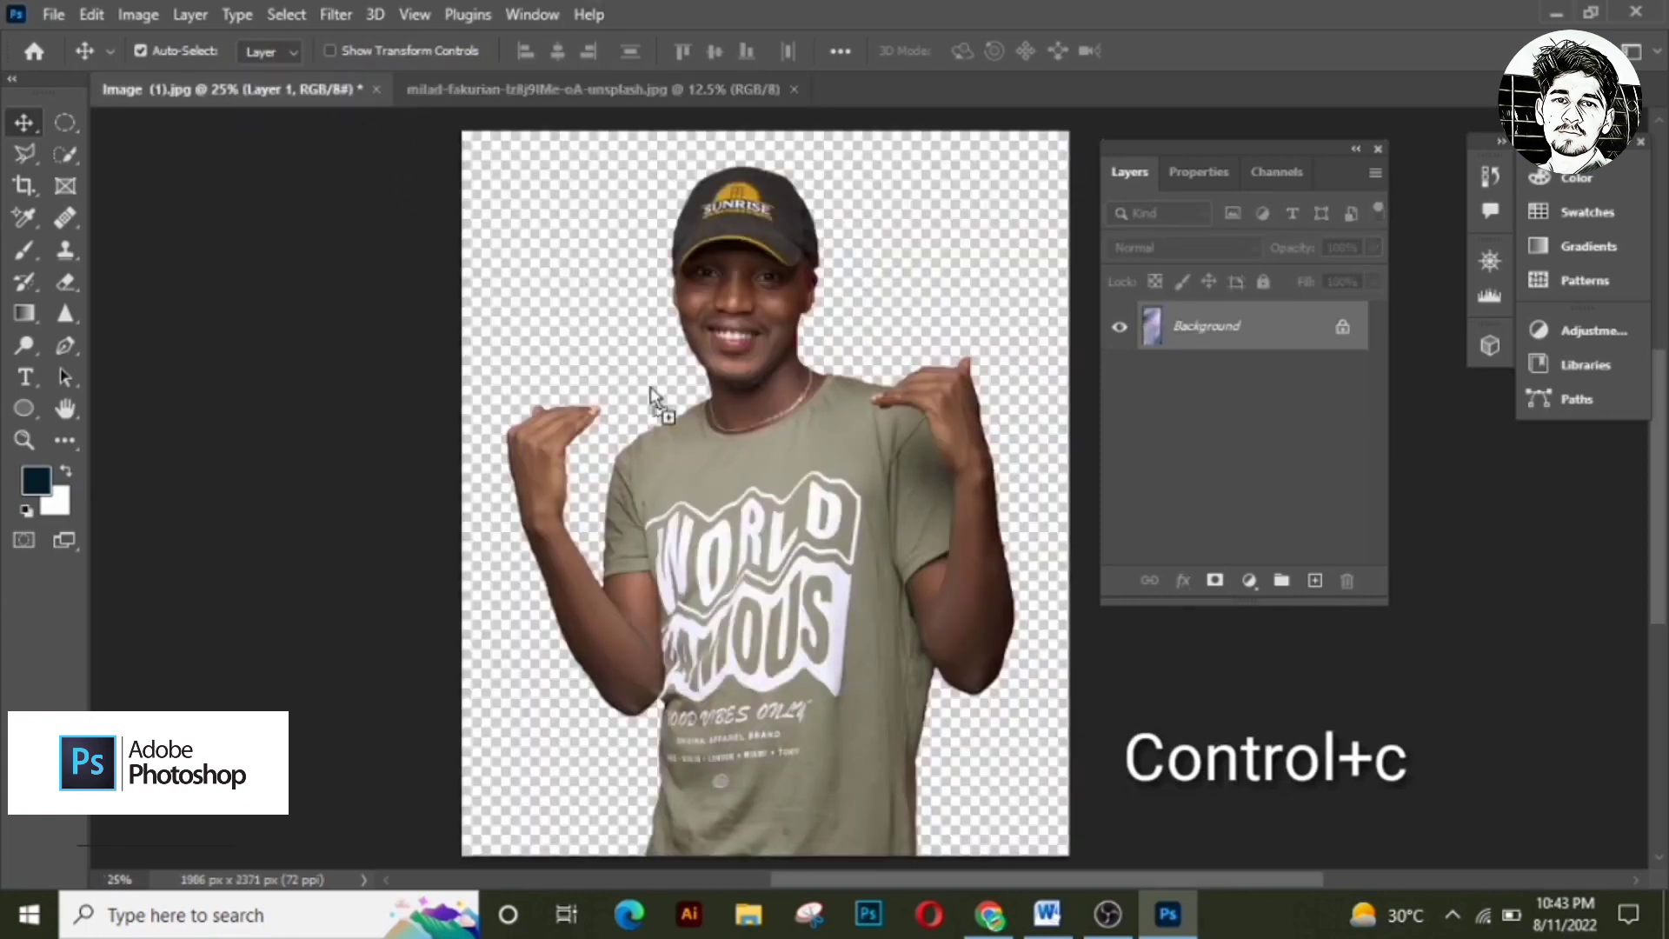
key(ctrl+v)
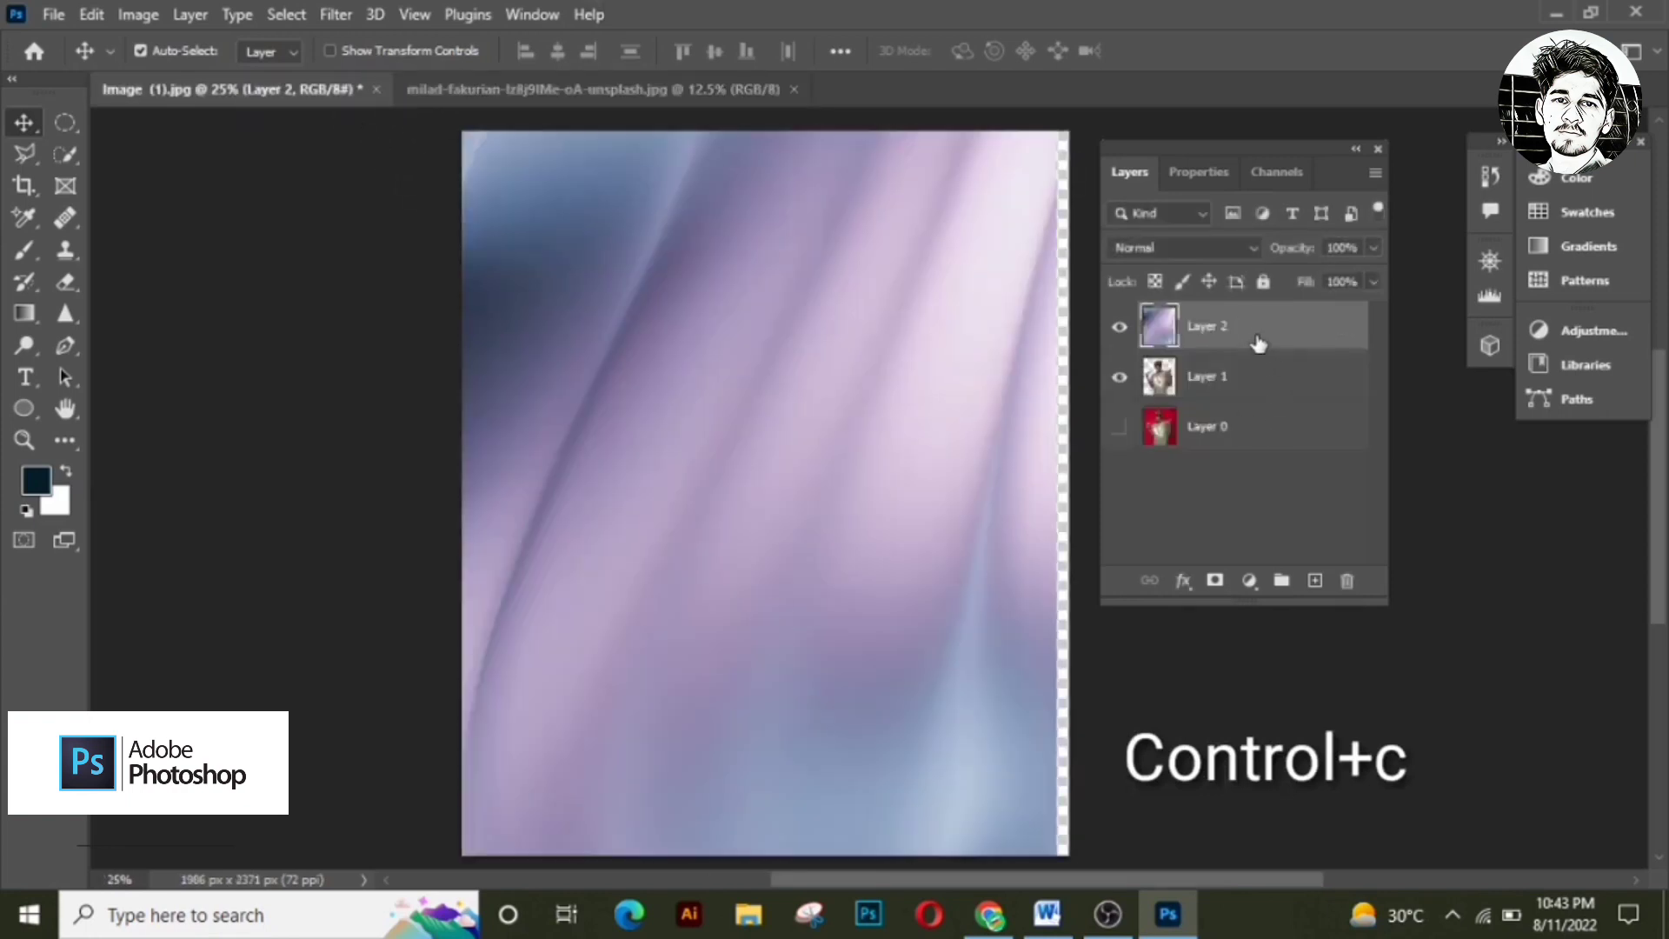
Step: Place the background layer beneath the man's cutout and scale it with Free Transform to span the full canvas width
drag(1260, 336, 1266, 415)
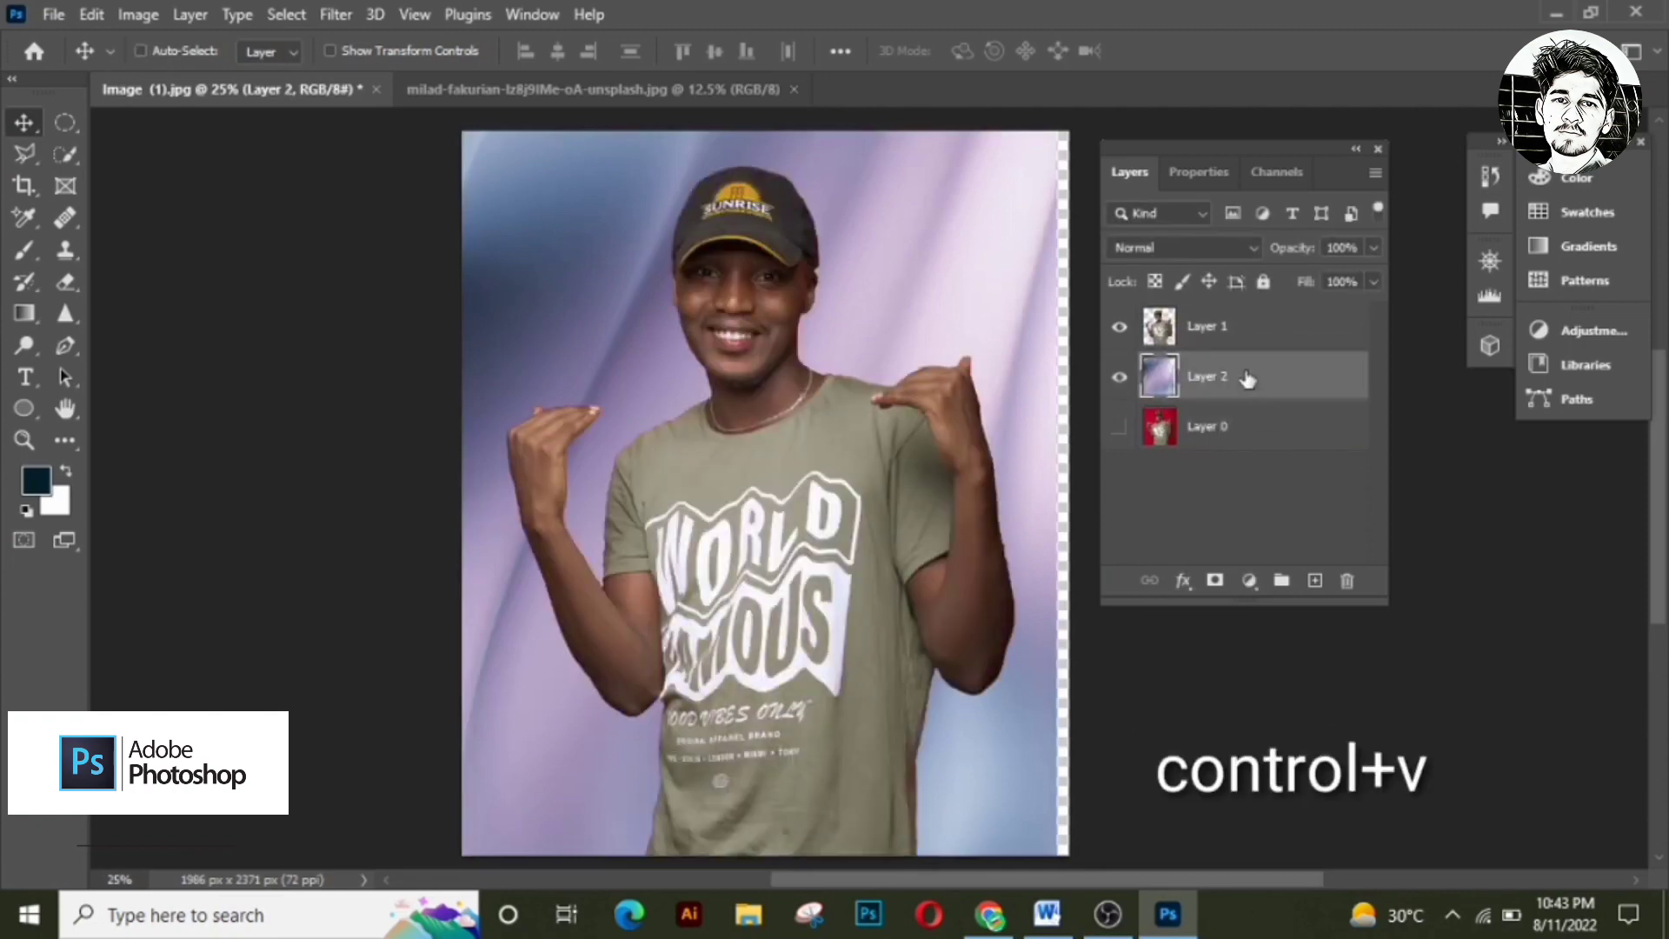
key(ctrl+t)
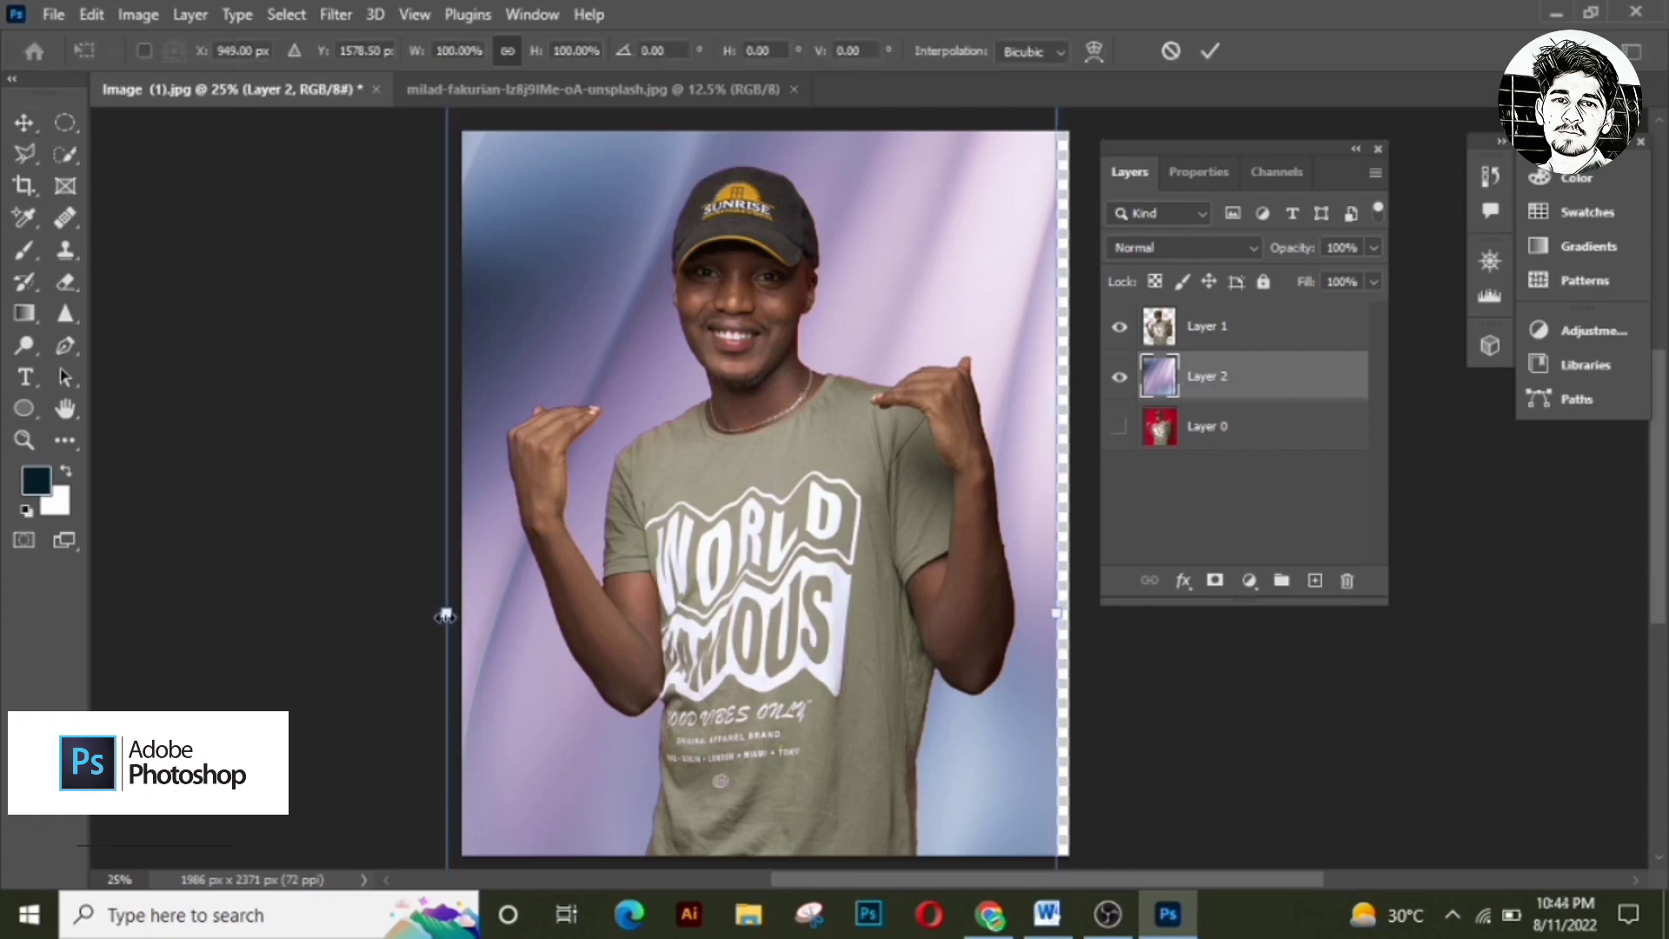
drag(446, 614, 462, 612)
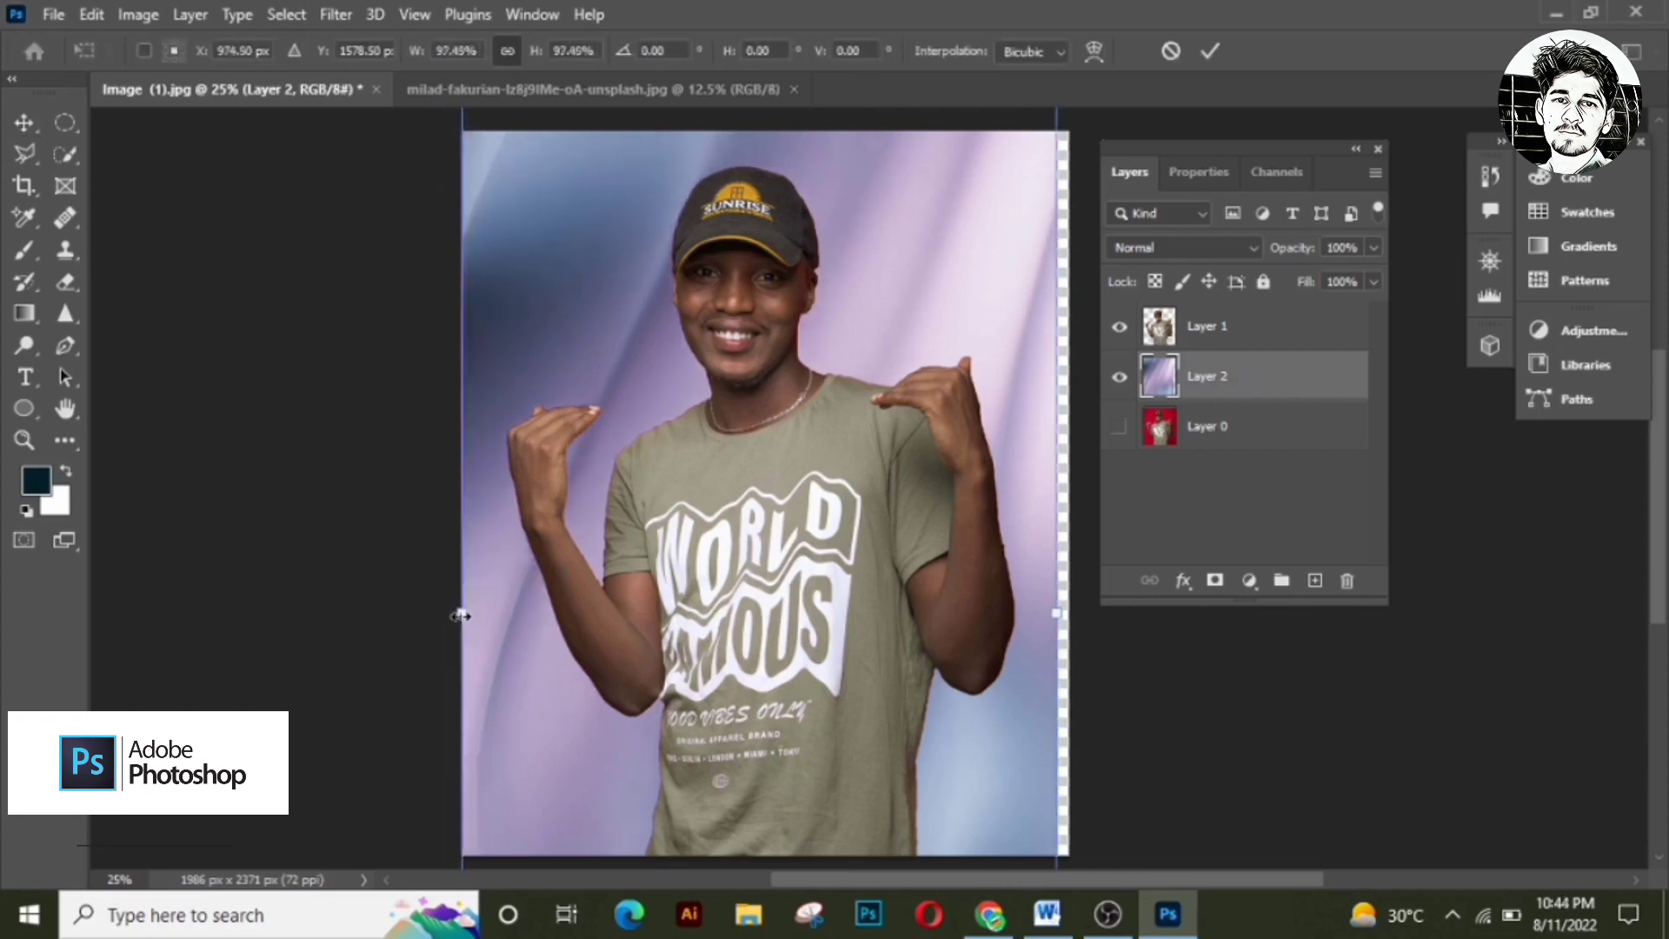
drag(1063, 613, 1069, 612)
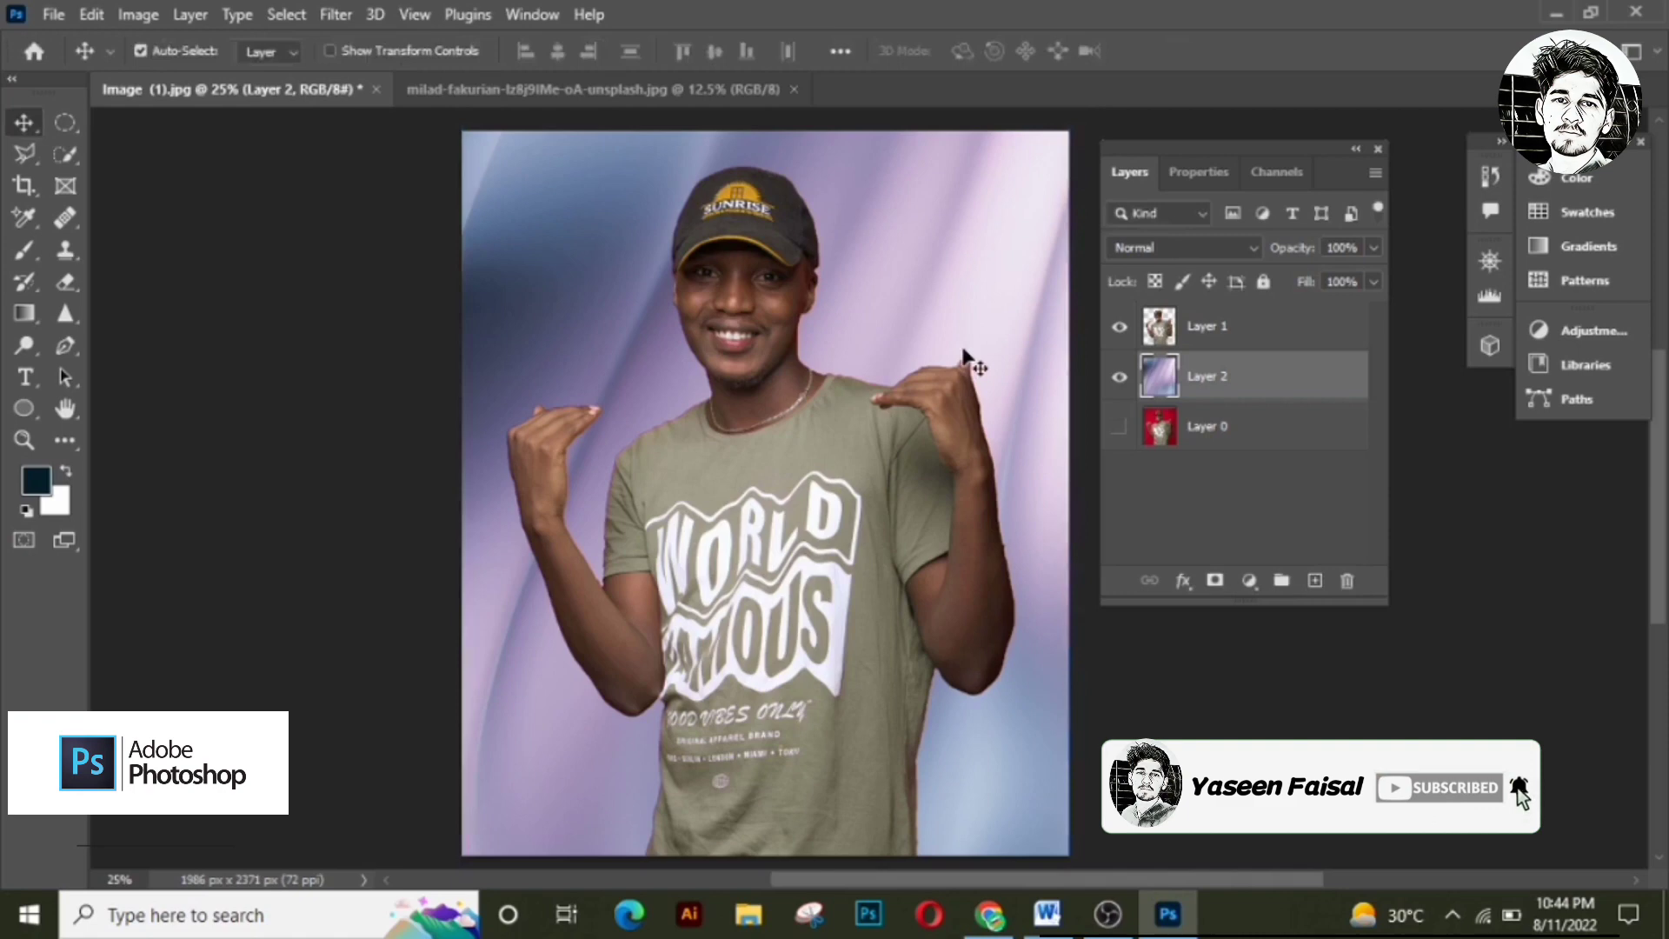
Step: Capture the finished composite together with its Layers panel using Snipping Tool and copy the snip
click(807, 917)
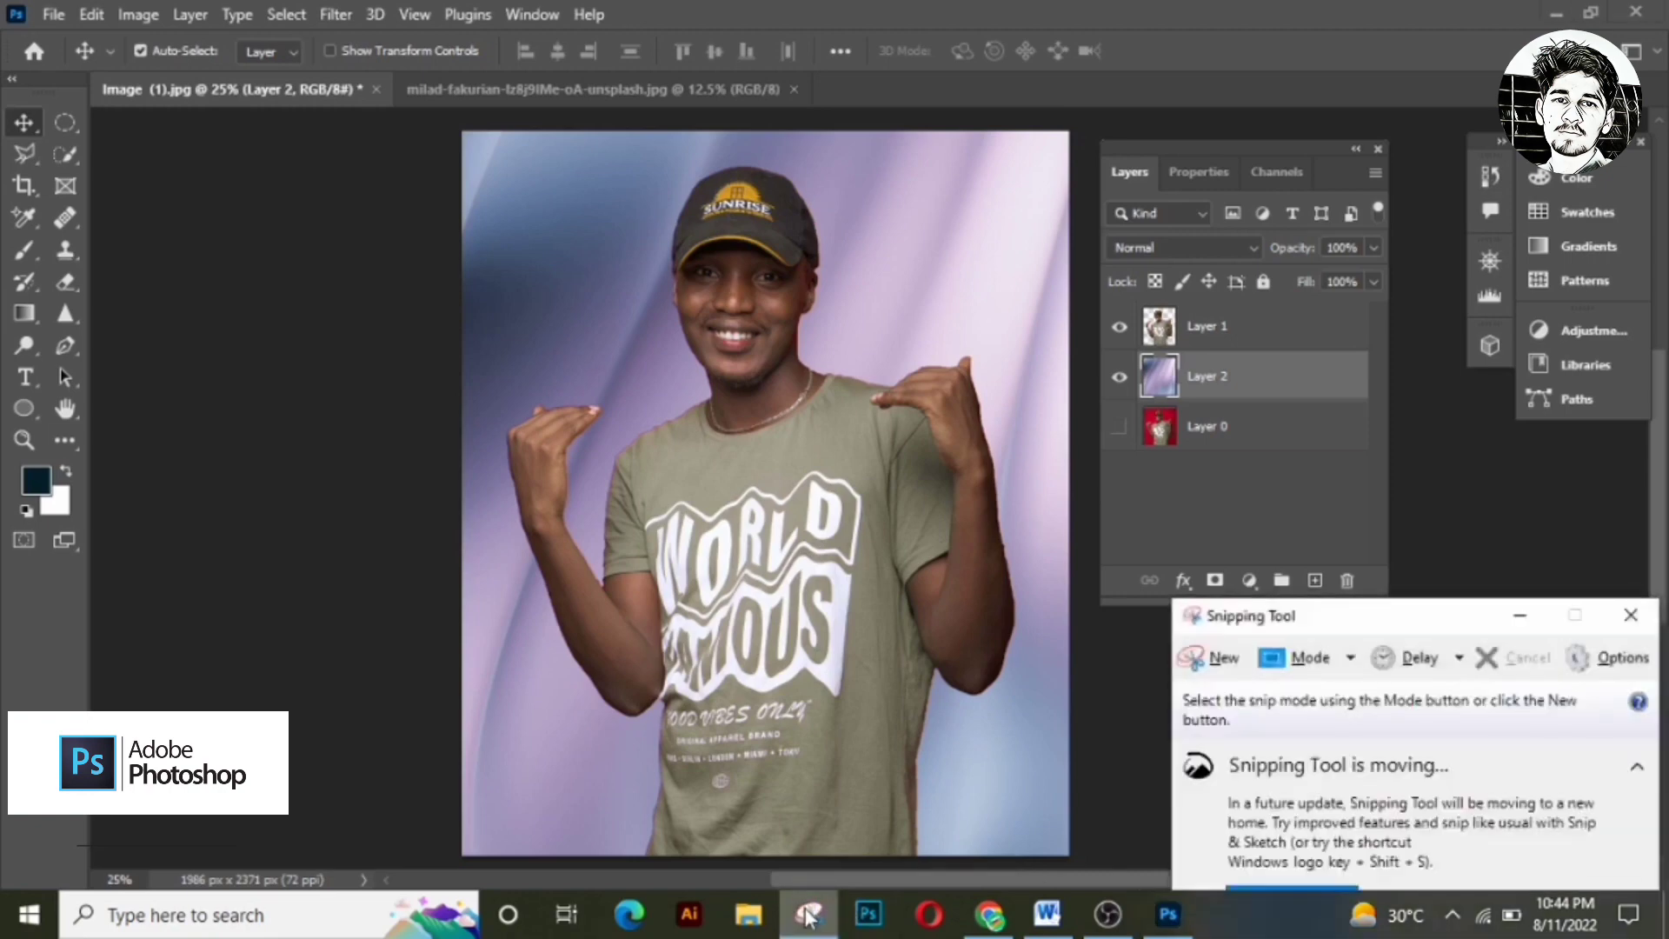
click(1204, 654)
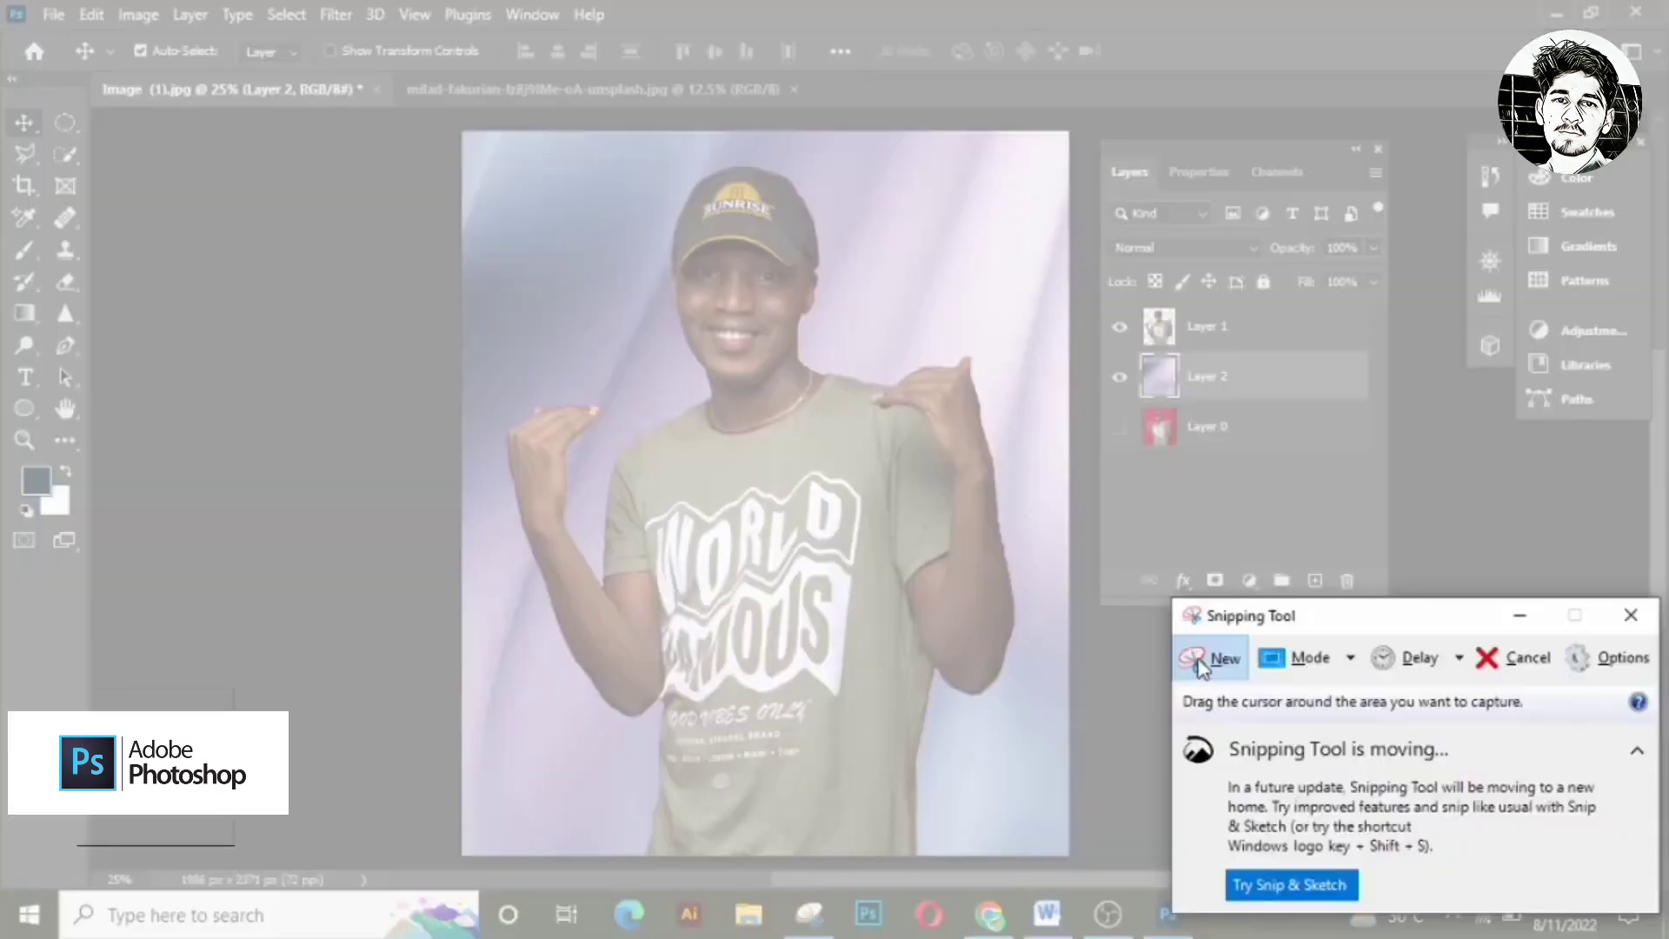
drag(70, 40, 1453, 880)
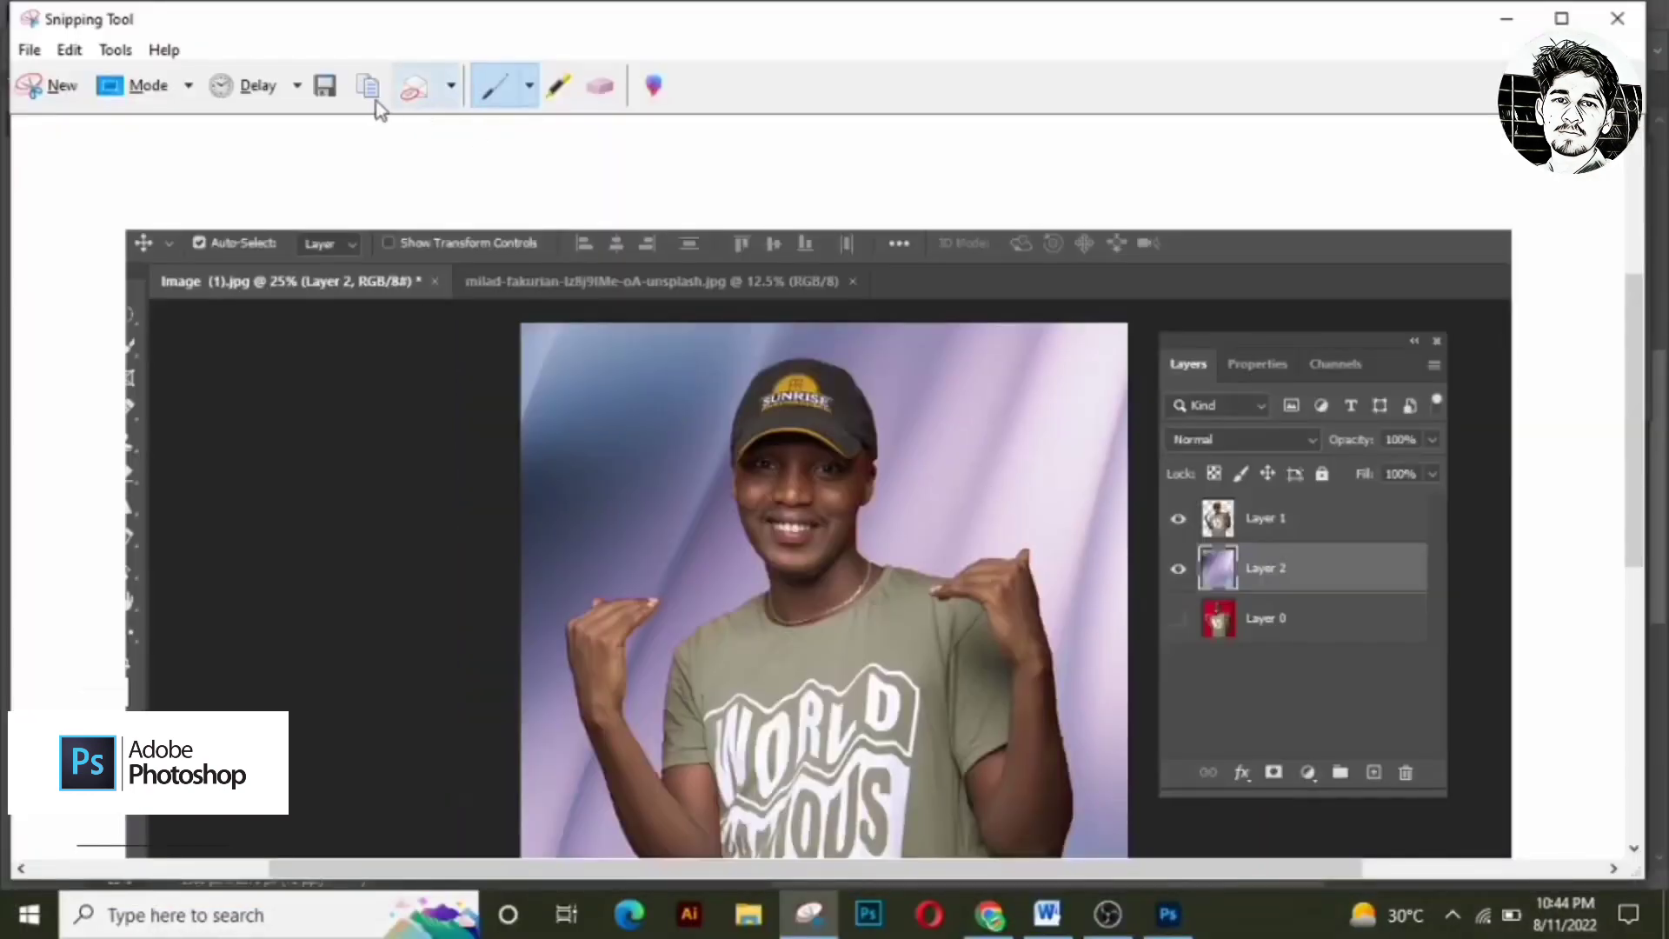
click(368, 94)
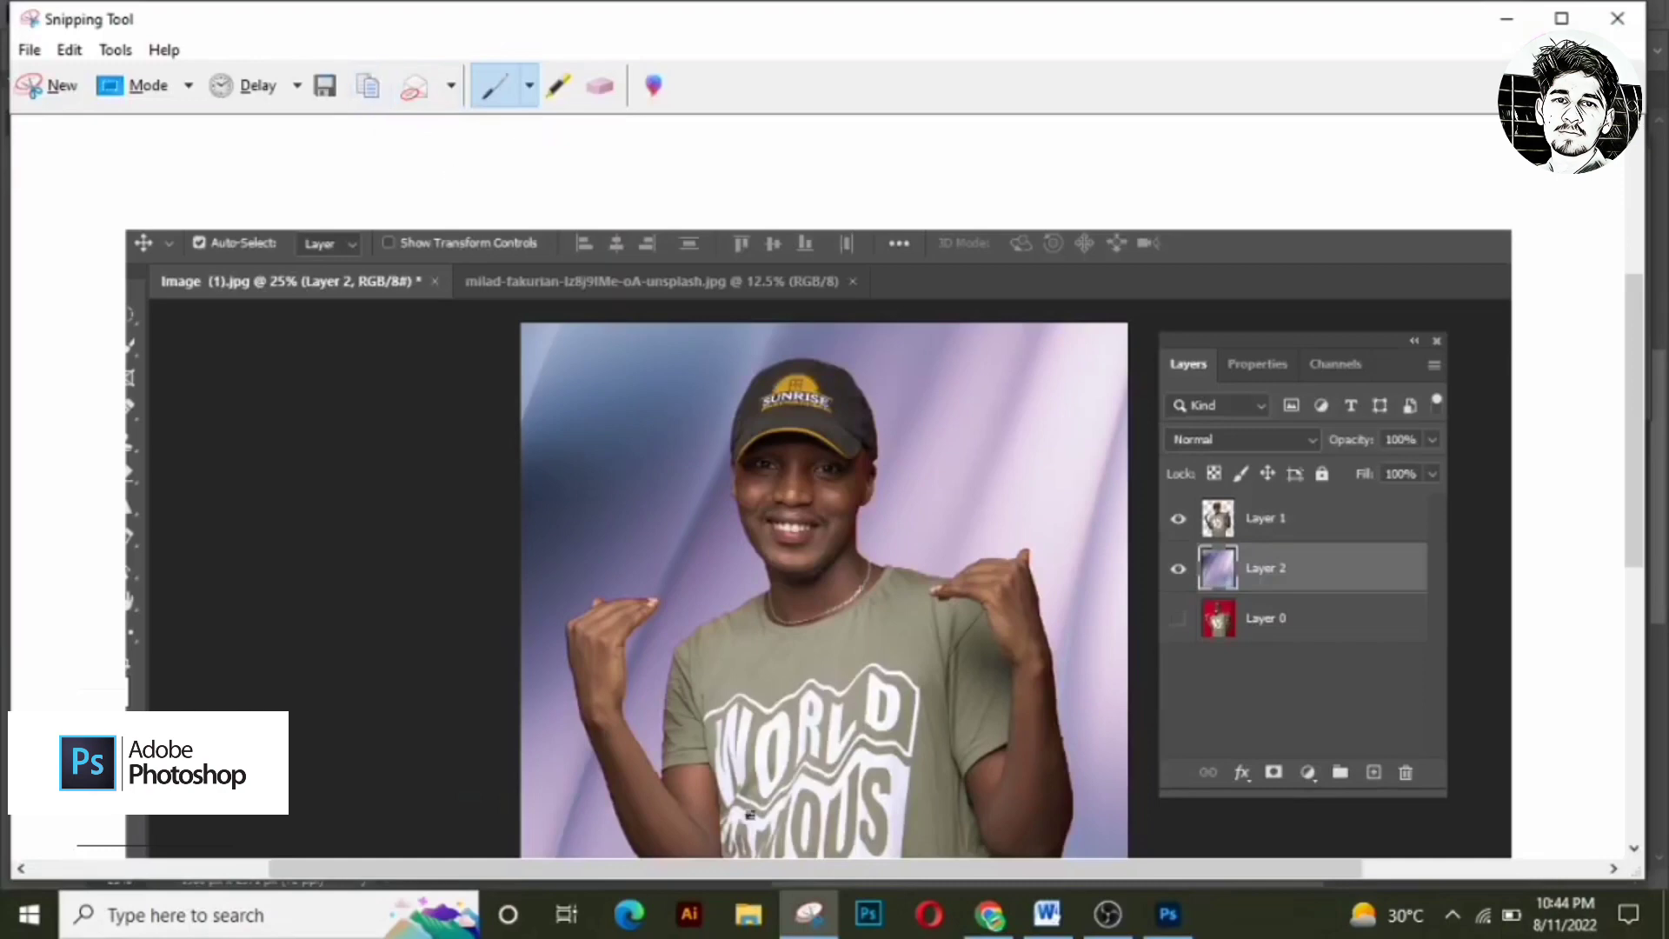
Step: Switch to the Word document and insert the copied screenshot on a new line below the "Image 1" heading
click(1049, 860)
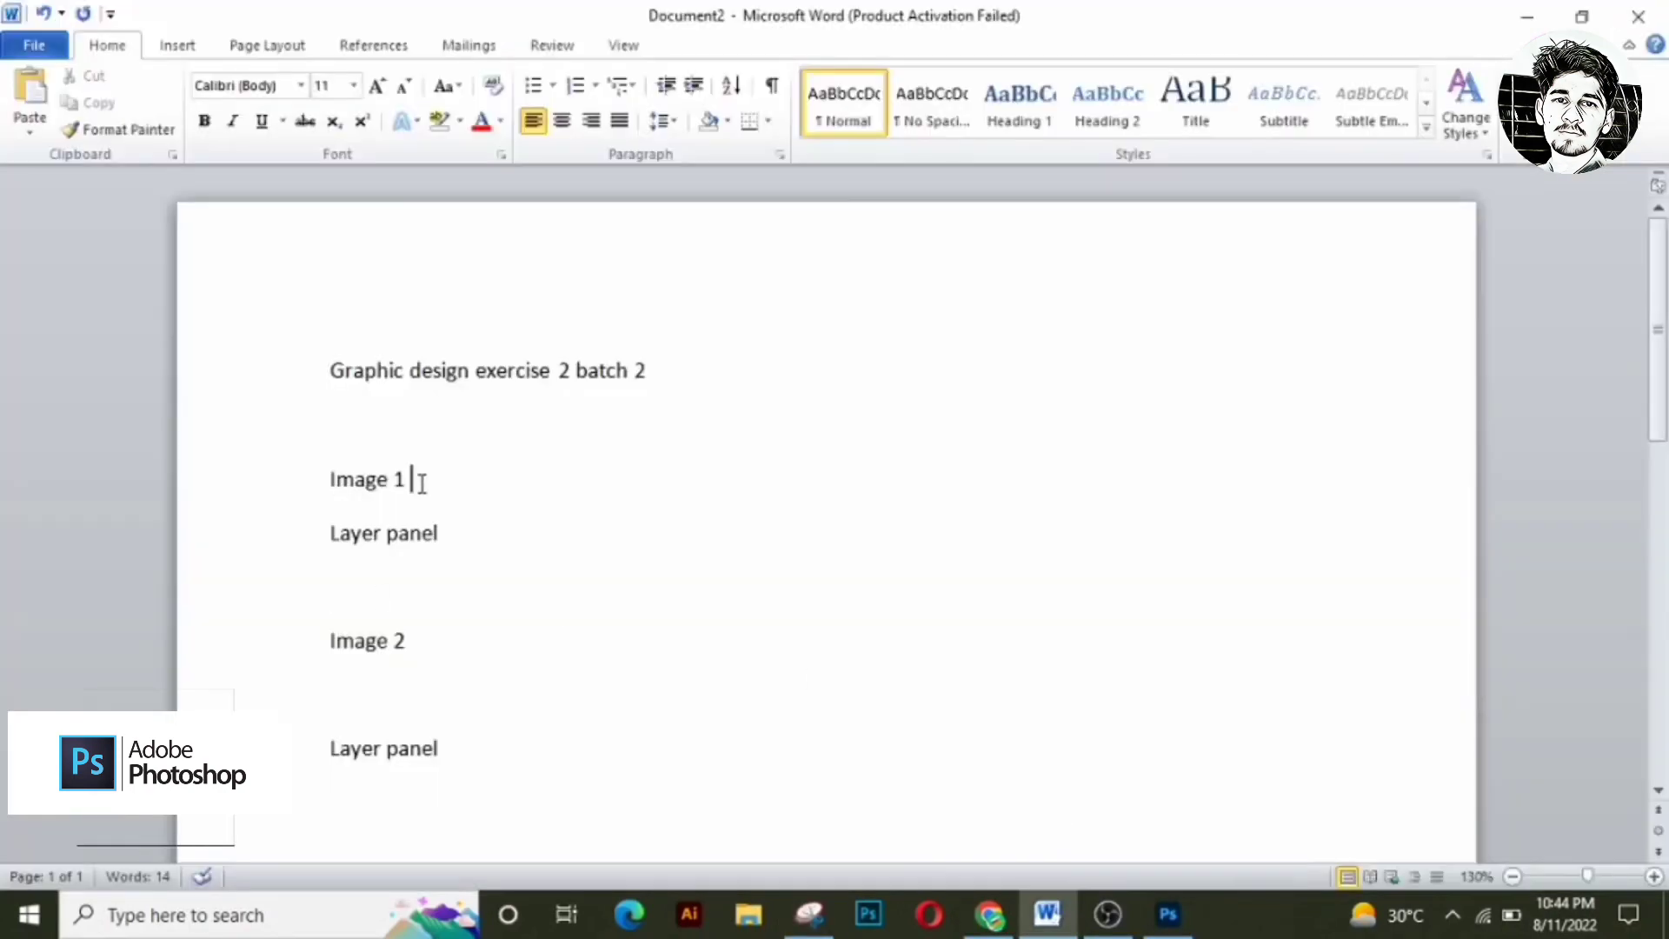
key(Return)
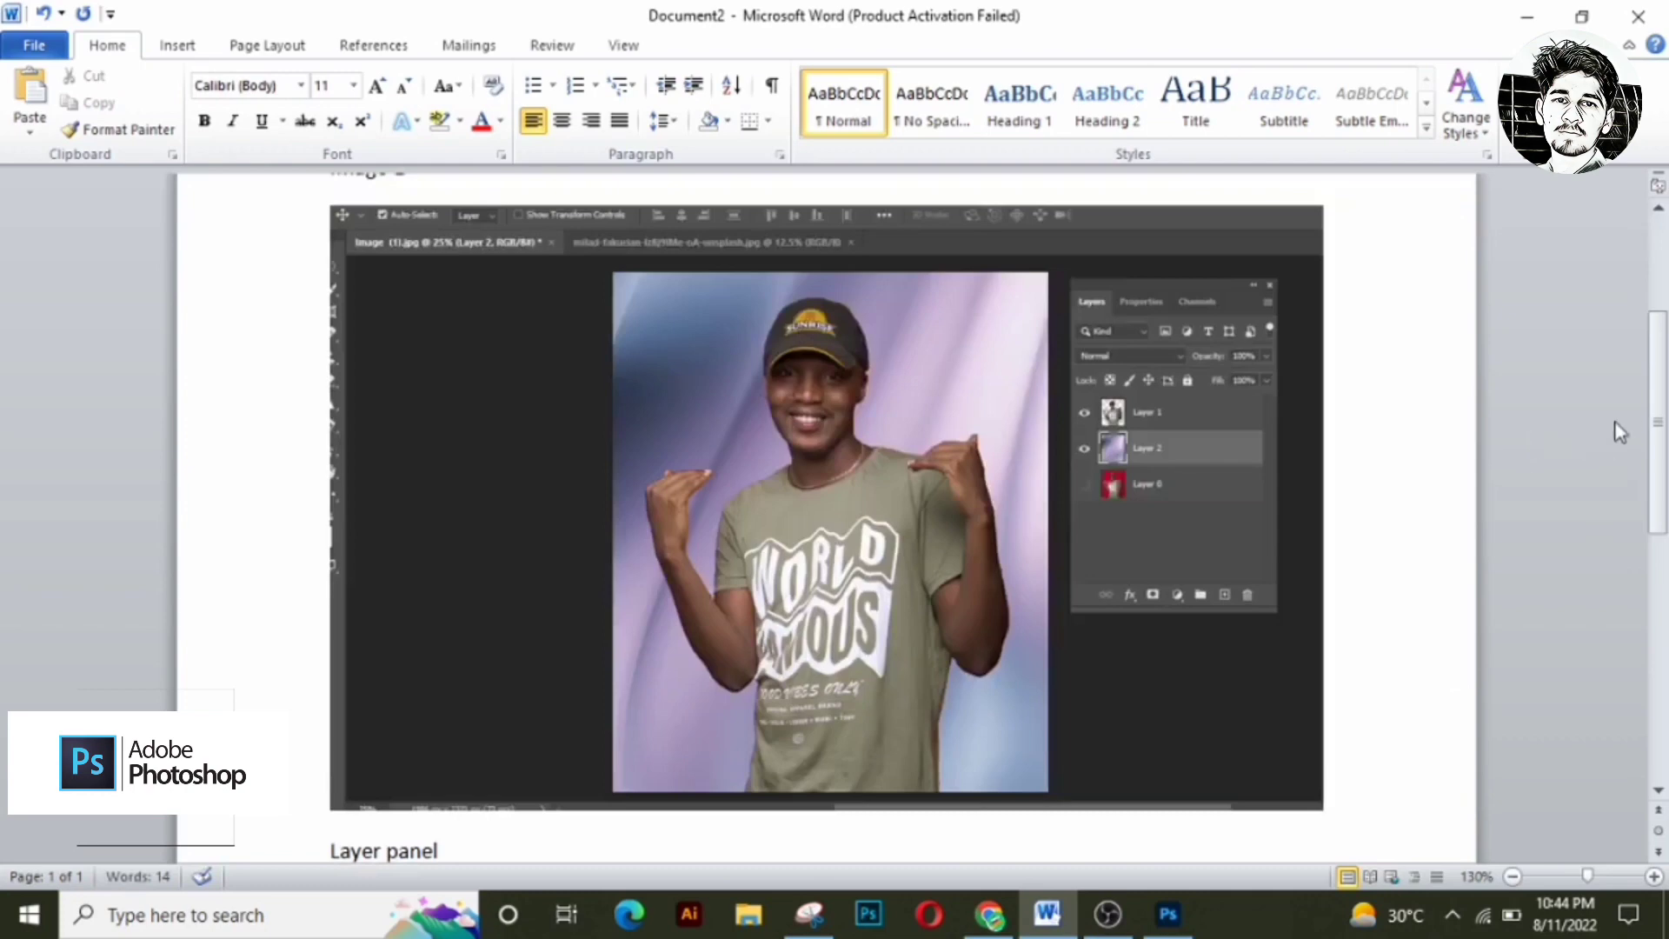
drag(1660, 409, 1667, 500)
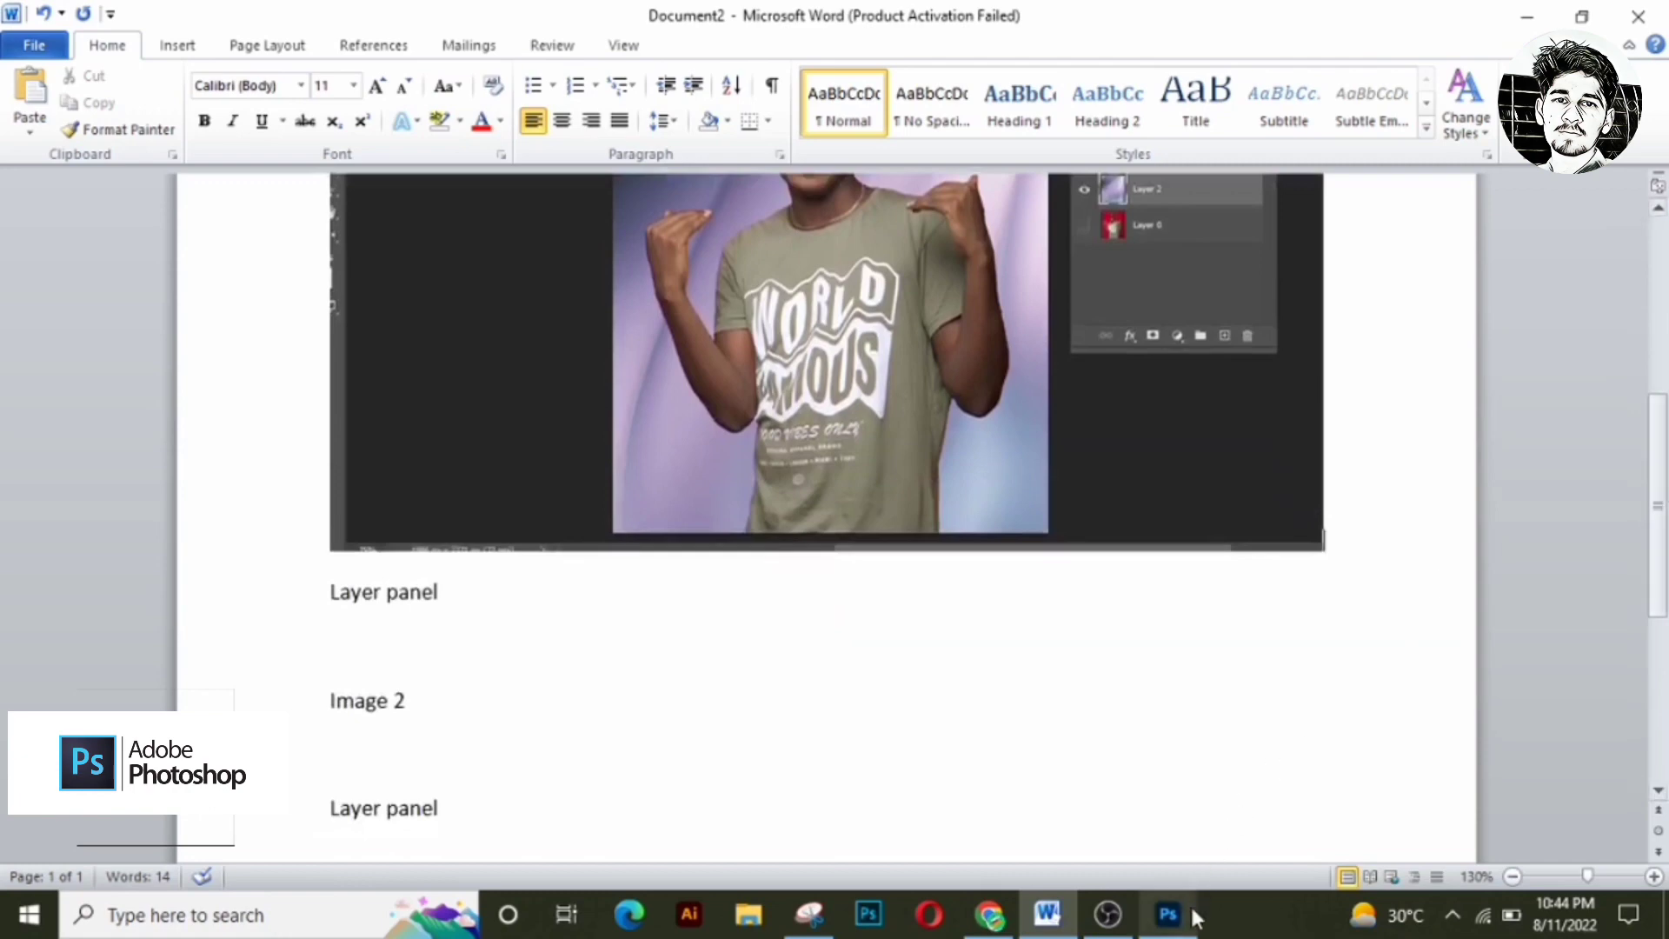
Step: Return to Photoshop, capture a new snip of the Layers panel area with Snipping Tool and copy it
mouse_move(1193, 913)
click(1186, 822)
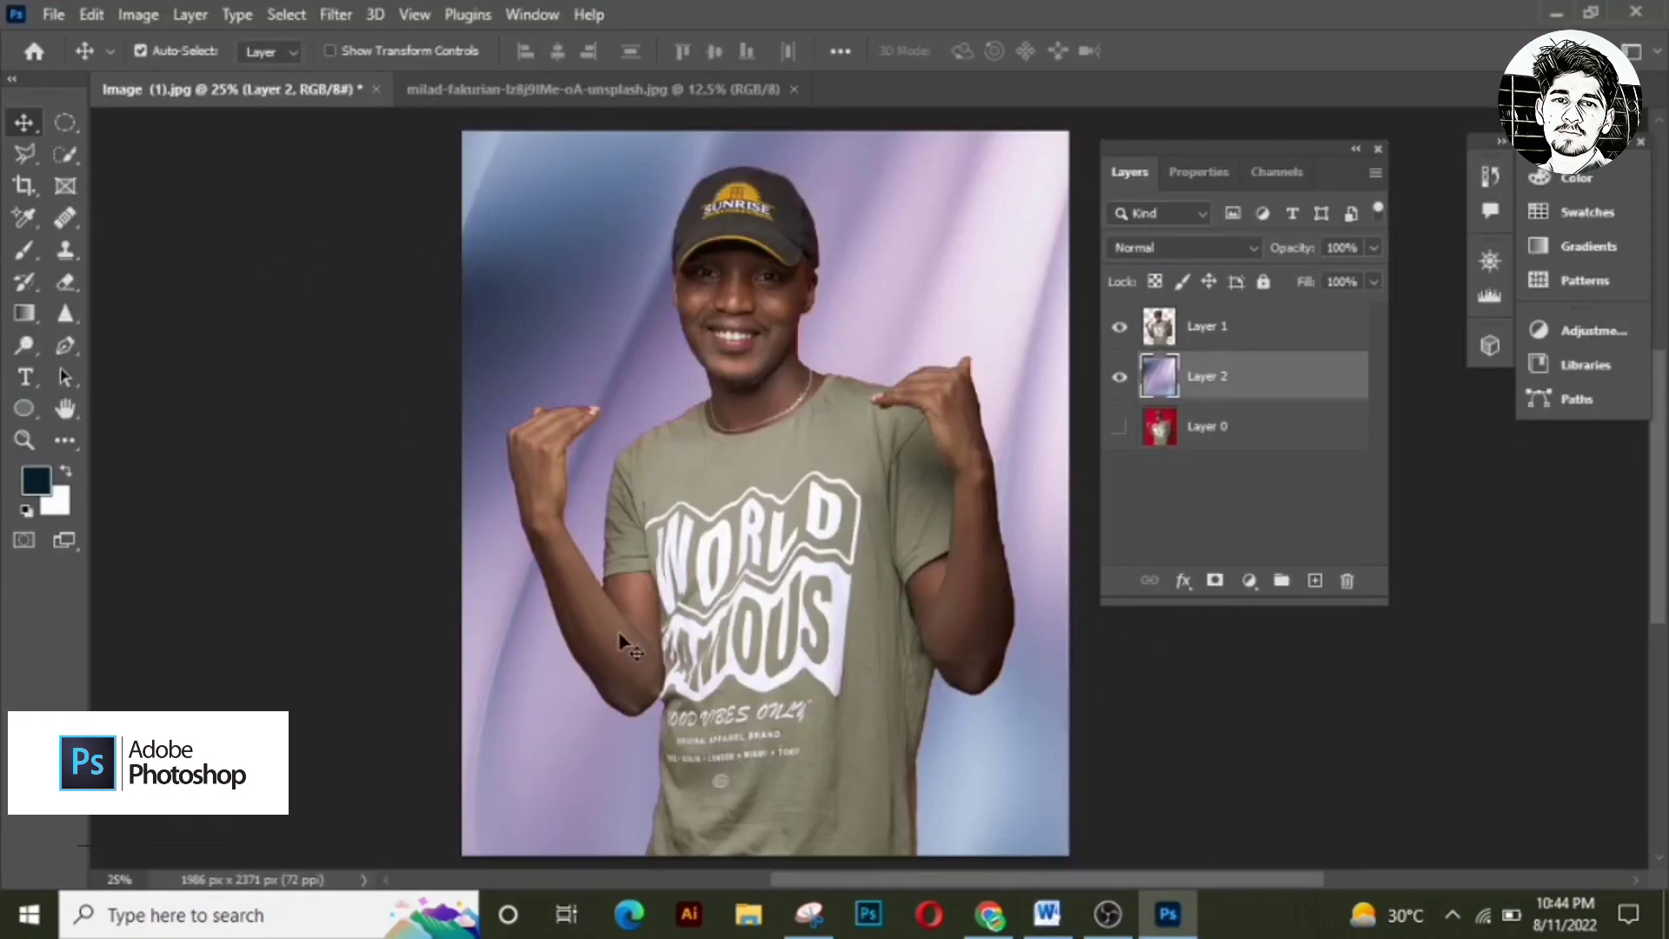
click(803, 925)
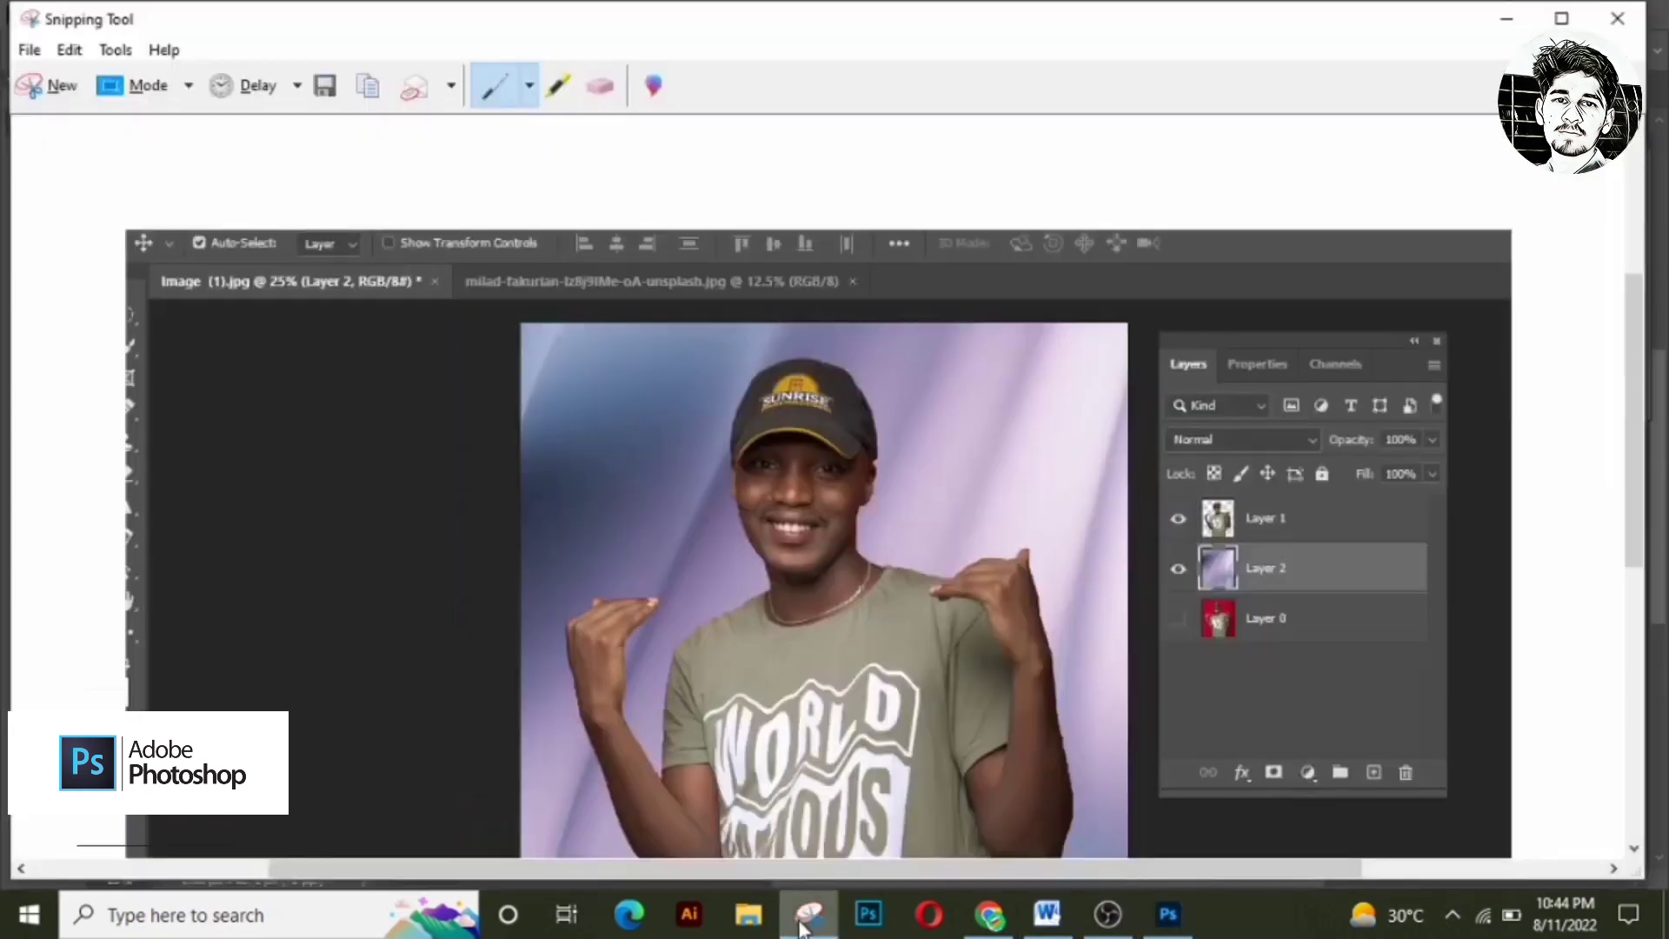
click(64, 87)
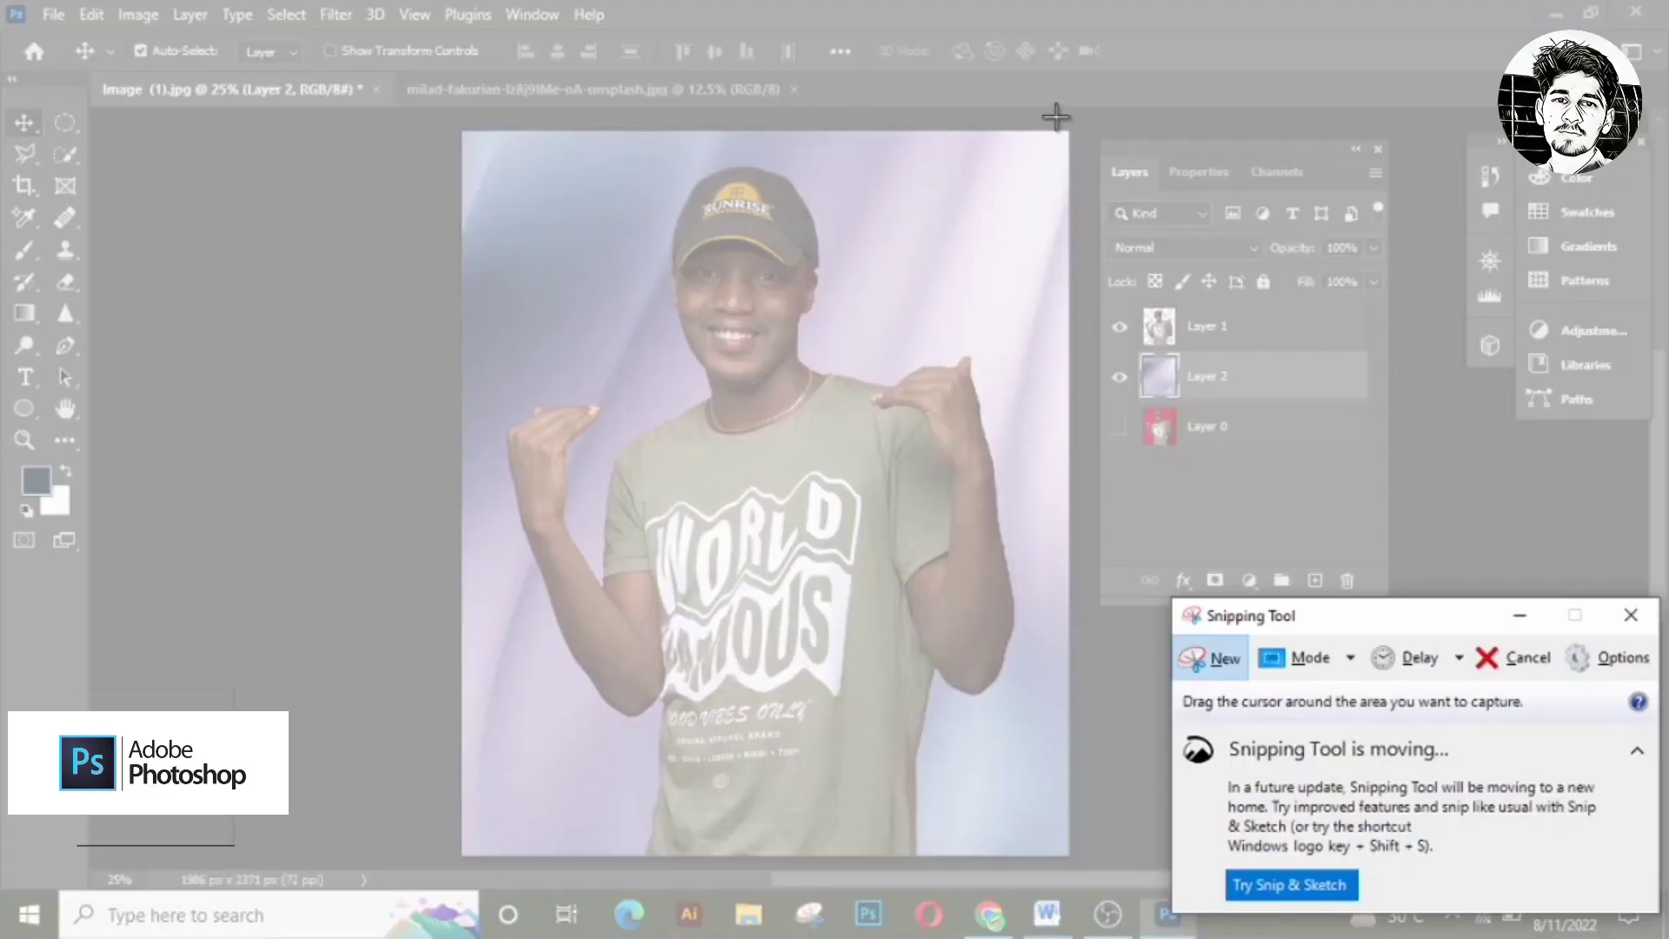
drag(1056, 114, 1580, 852)
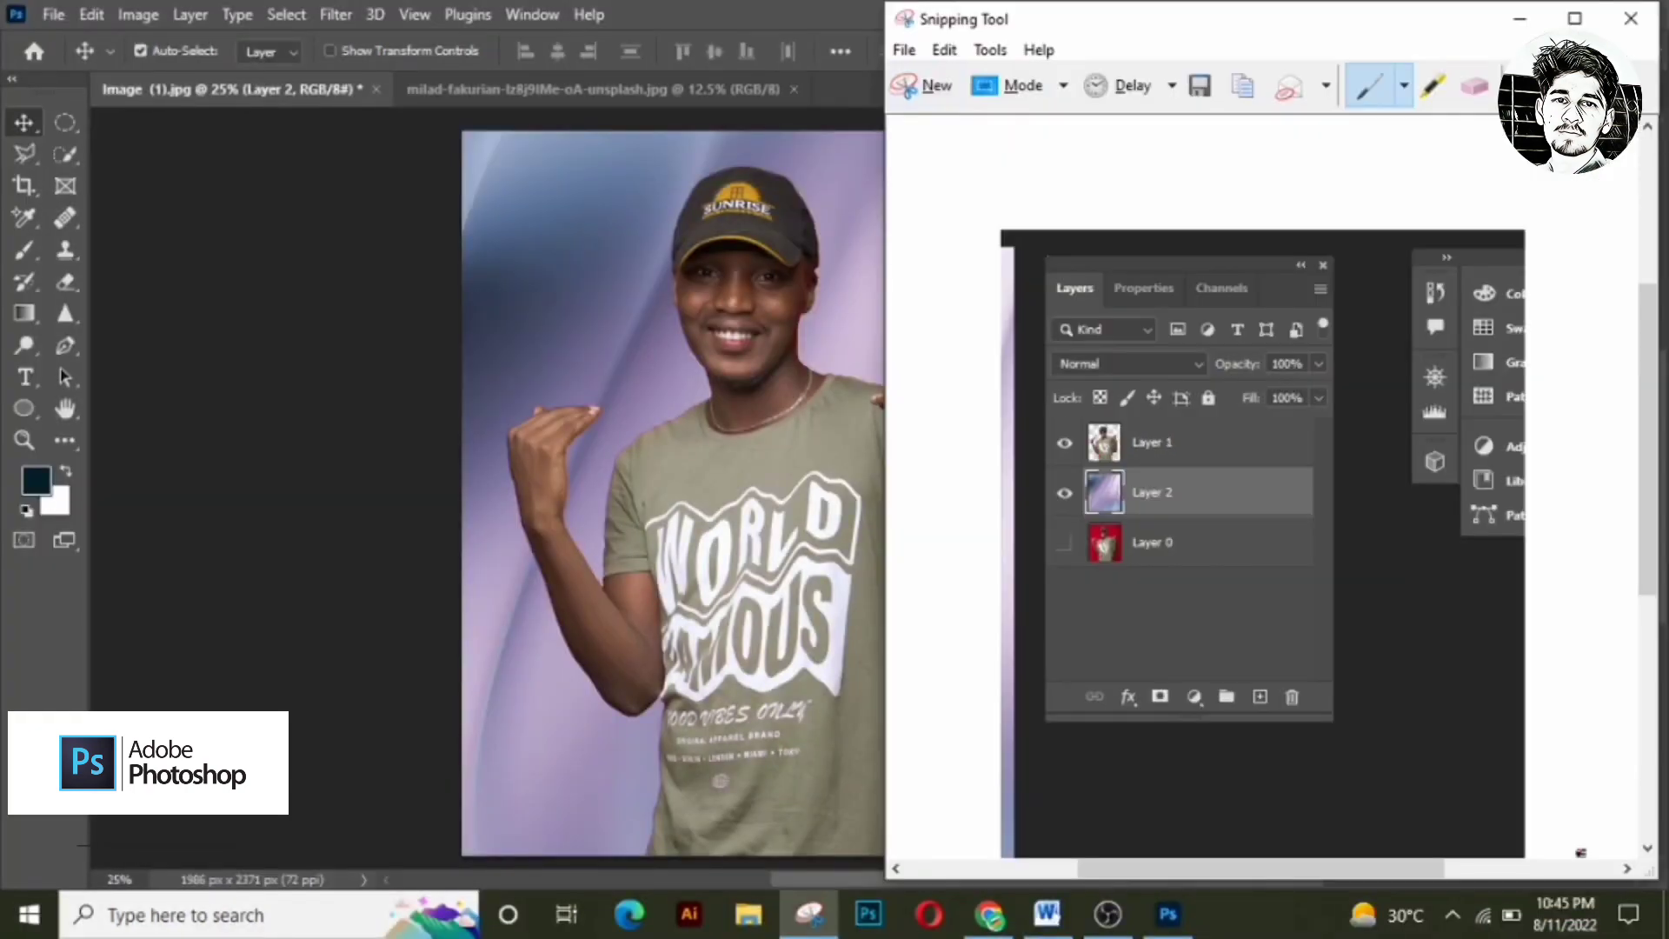
click(1252, 90)
Step: Switch to Word and paste the Layers panel snip on a new line under the first "Layer panel" heading
mouse_move(1040, 930)
click(1046, 836)
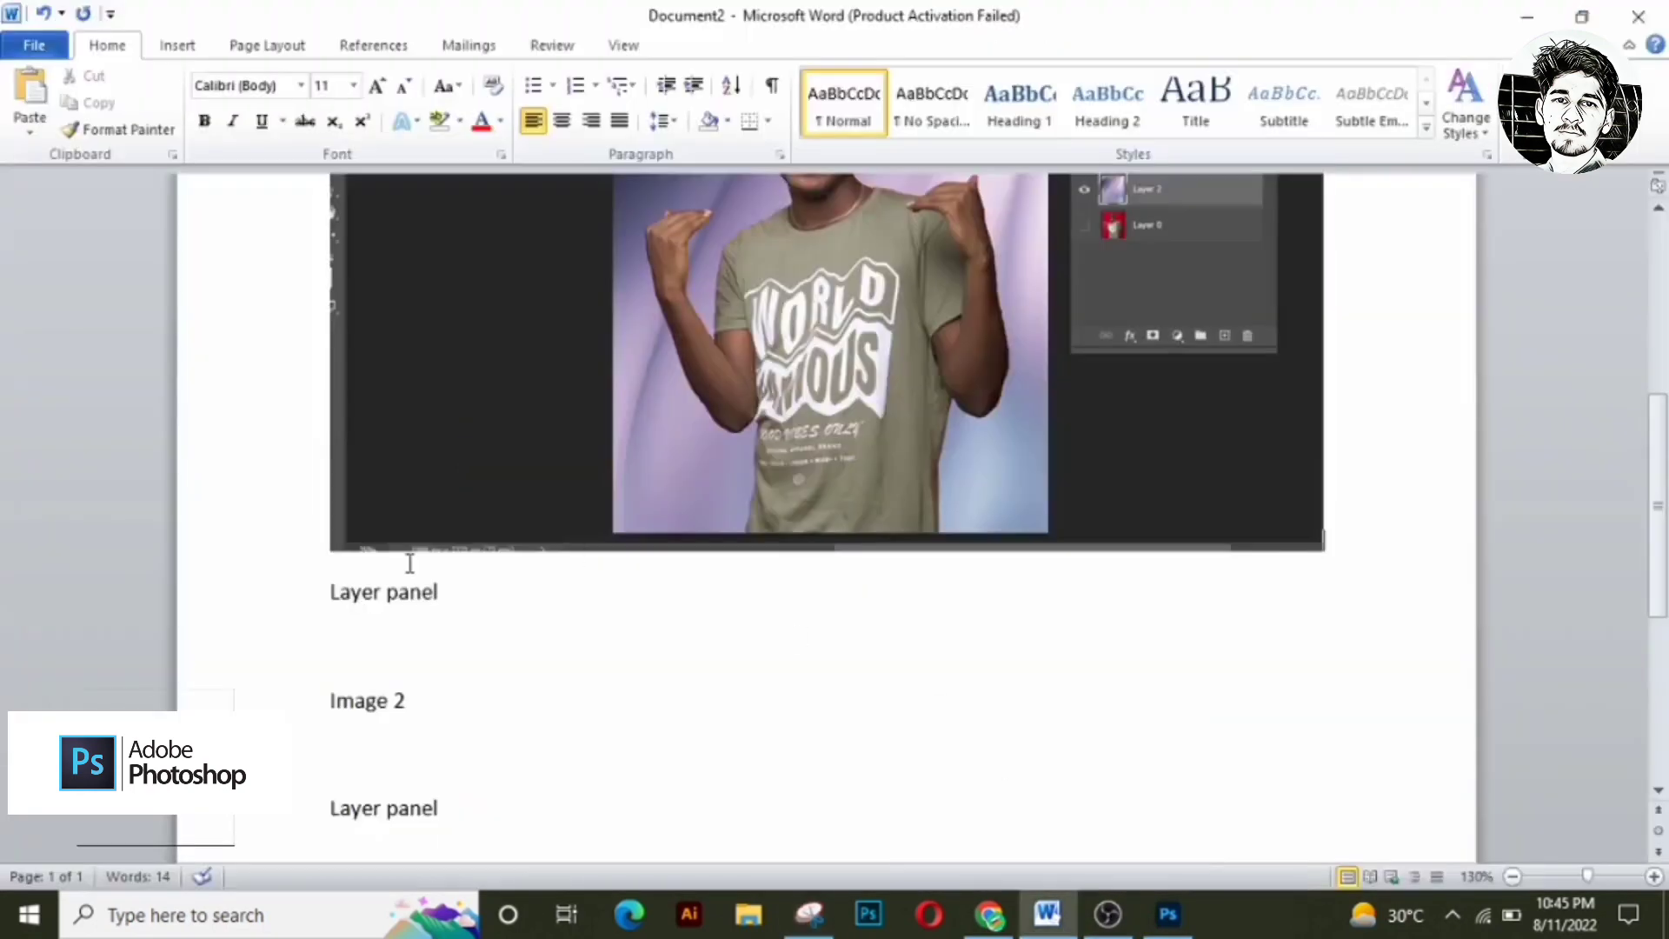
key(Return)
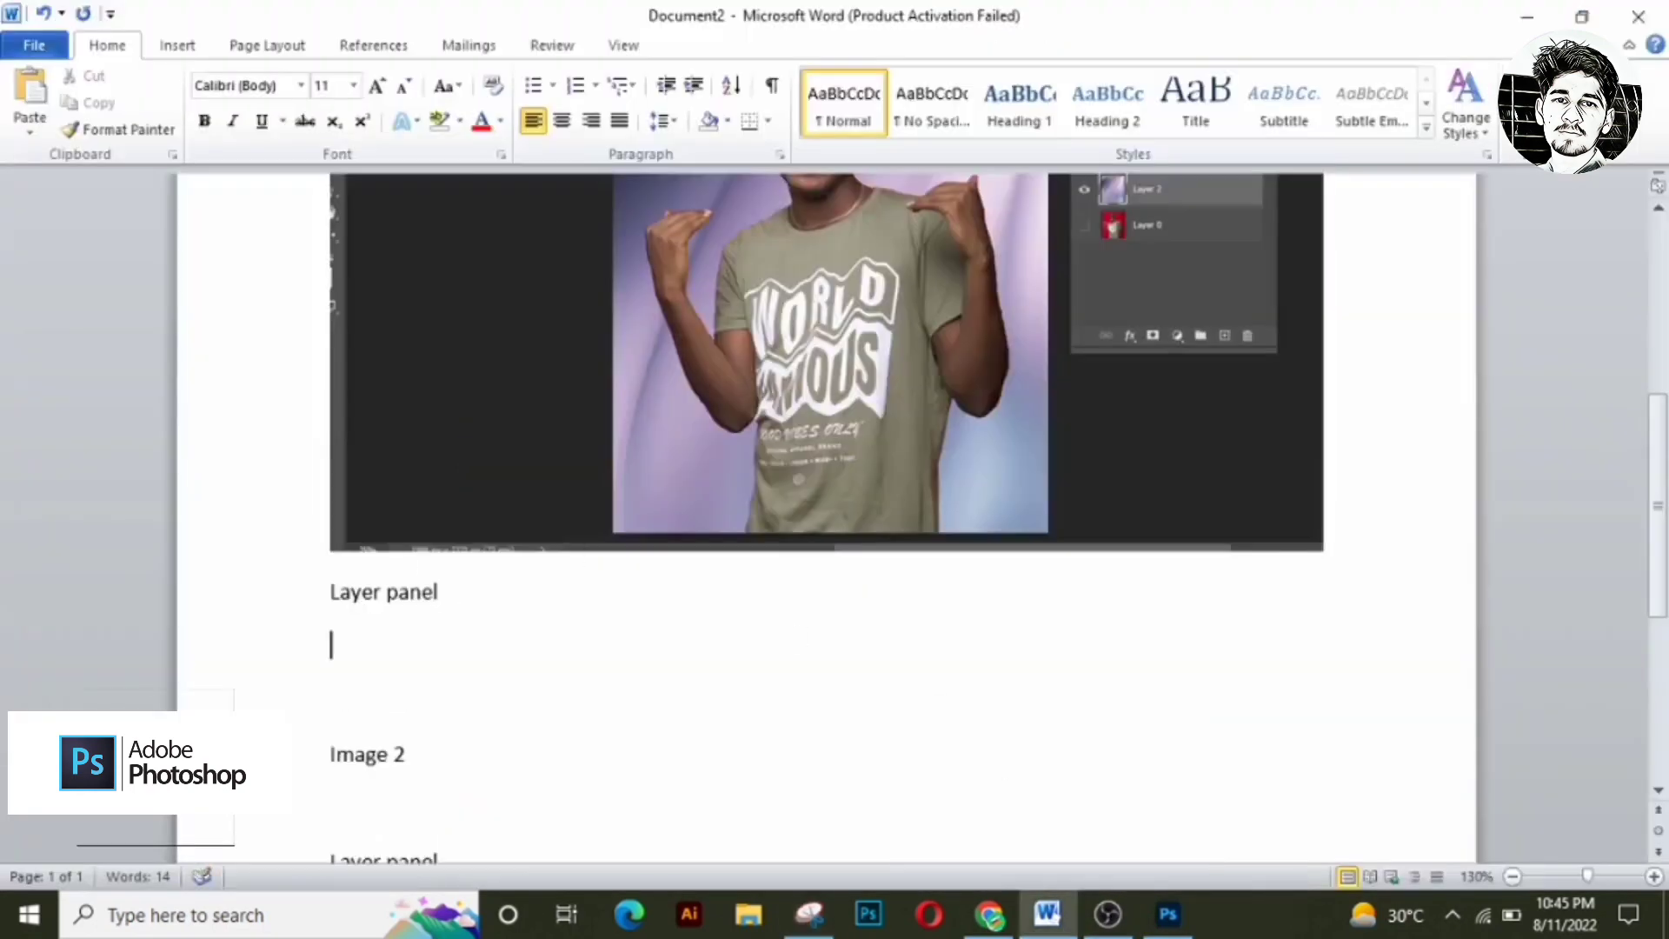
key(ctrl+v)
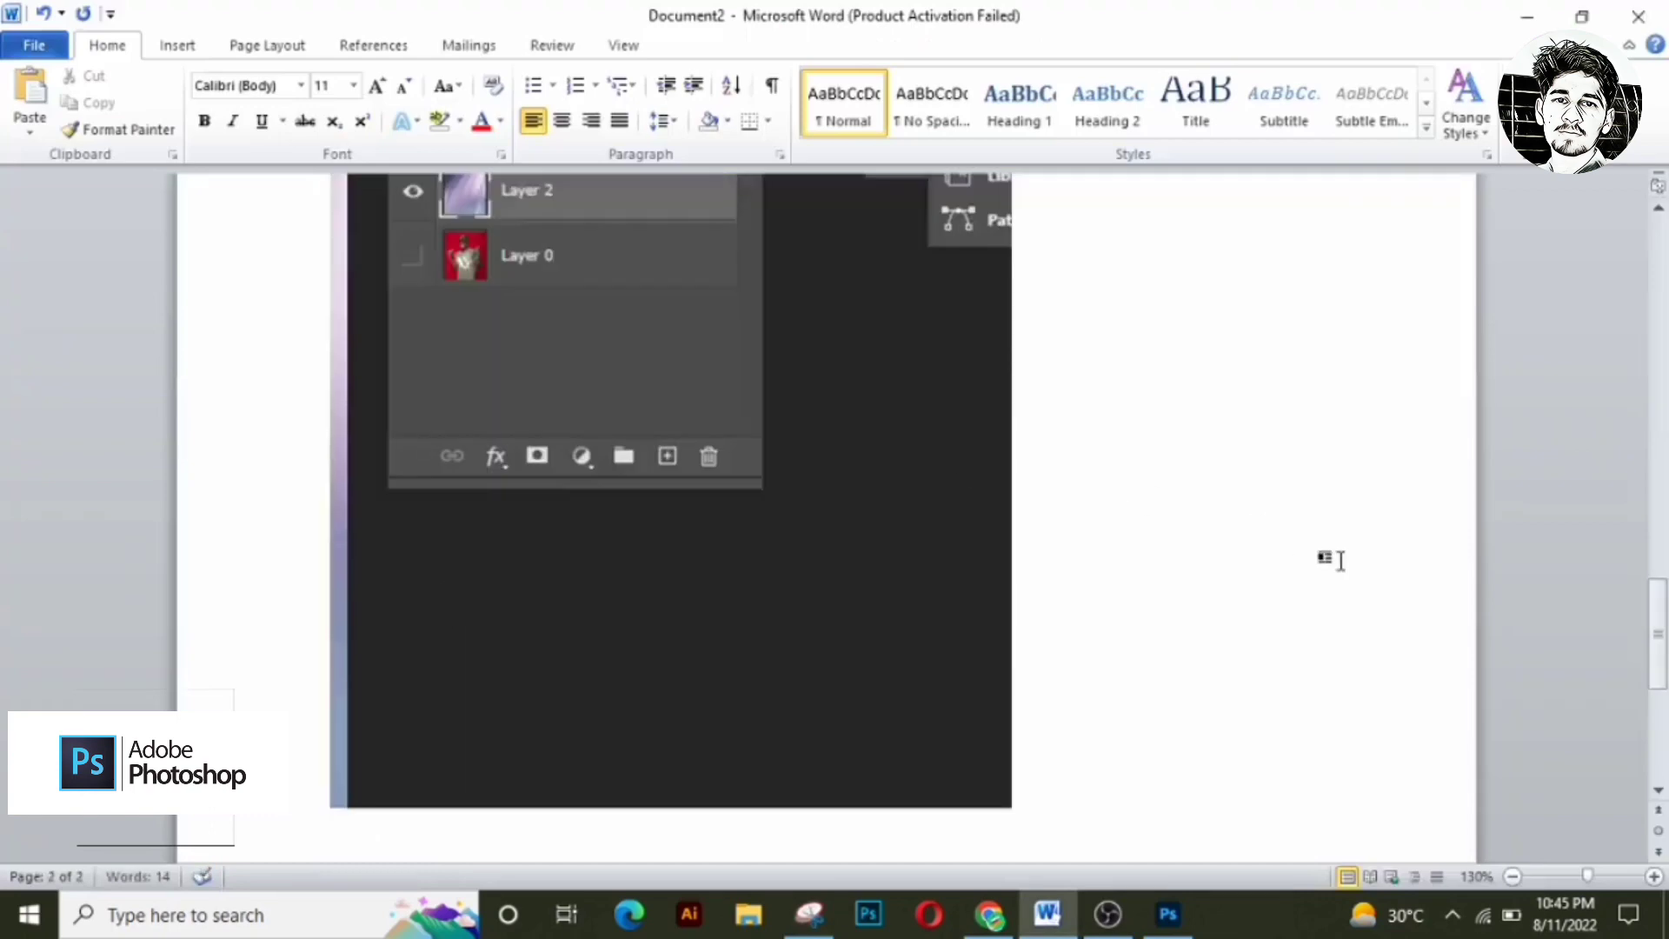
drag(1660, 631, 1627, 466)
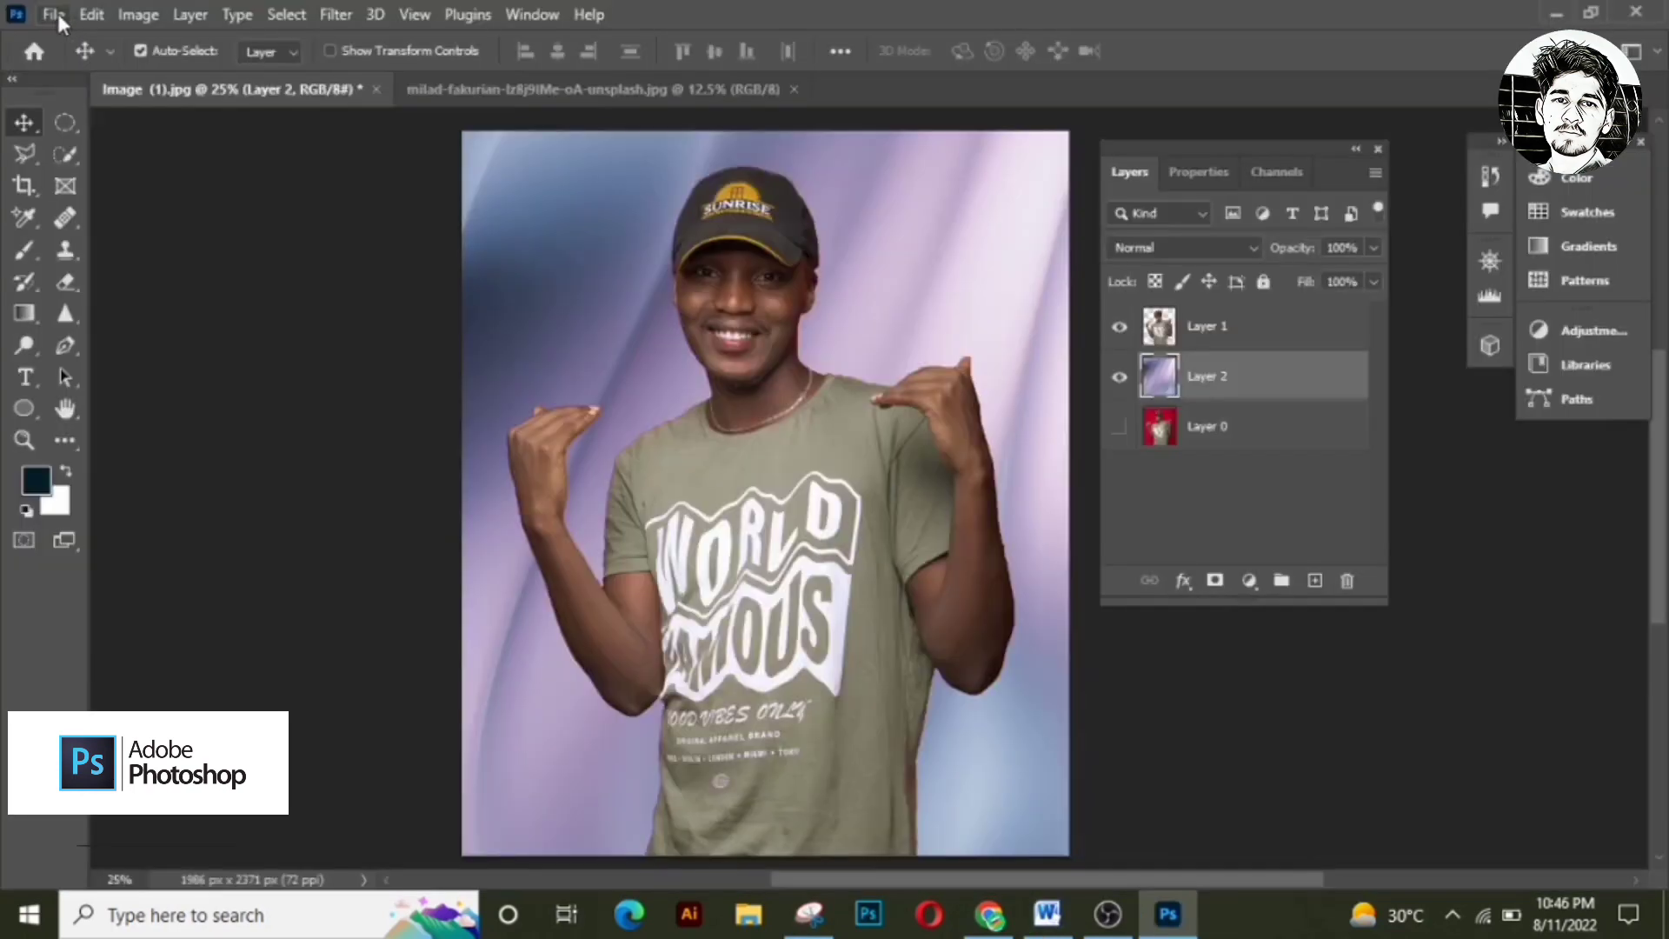
Step: Open Image (2) from the Downloads folder as a separate Photoshop document
click(54, 13)
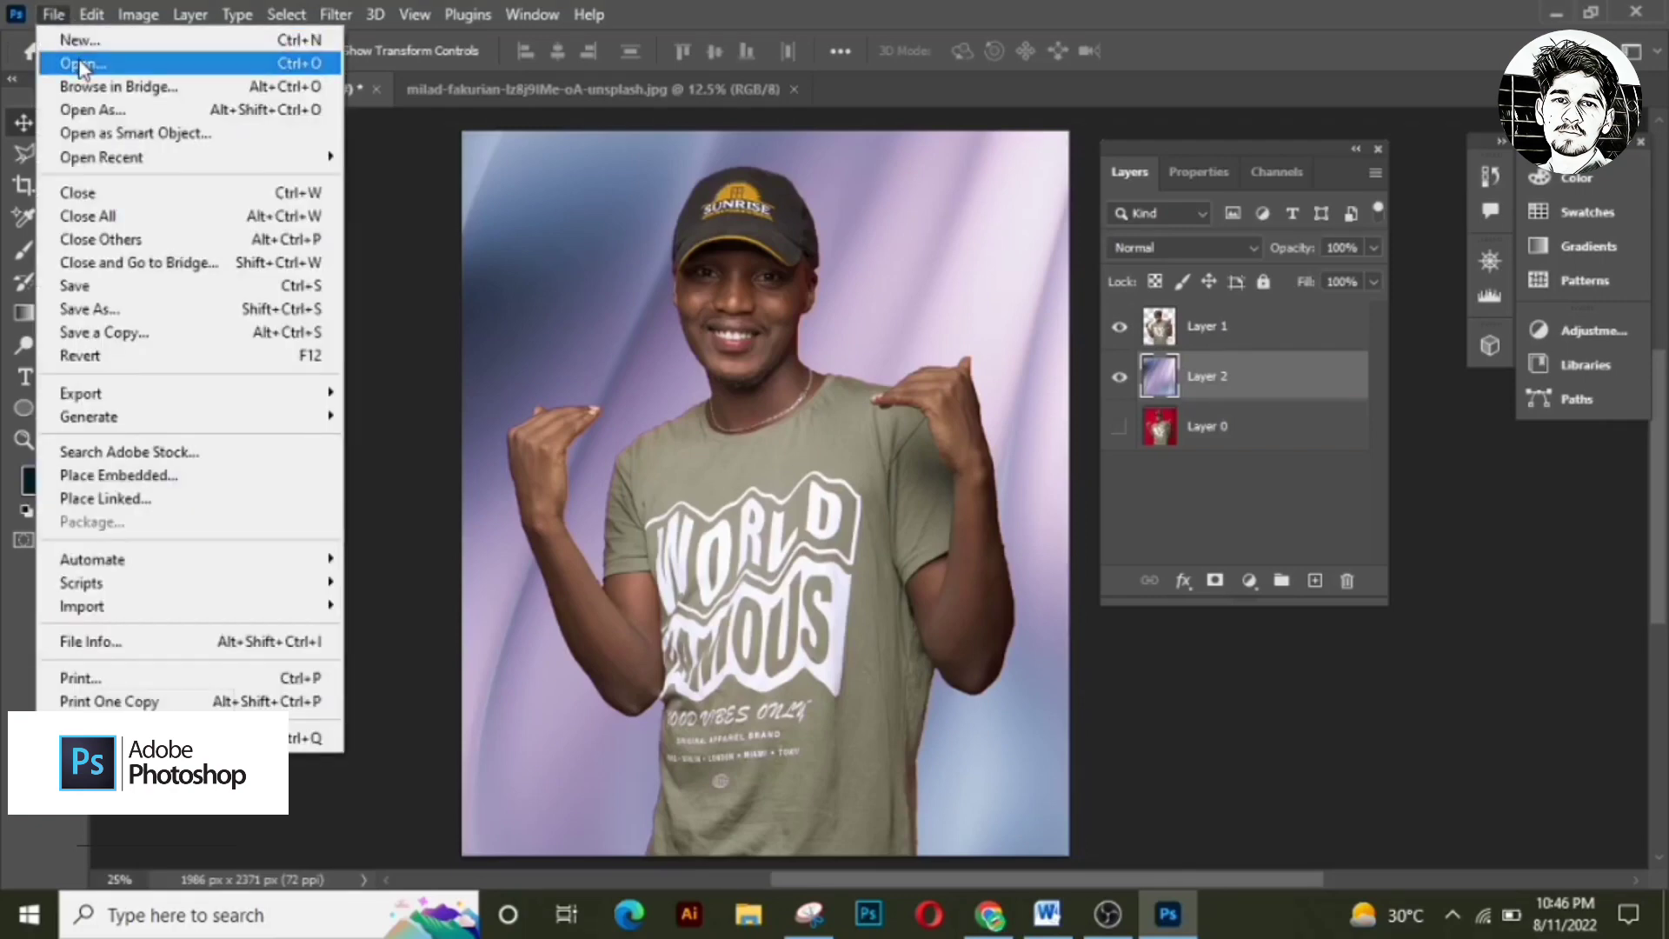
click(79, 64)
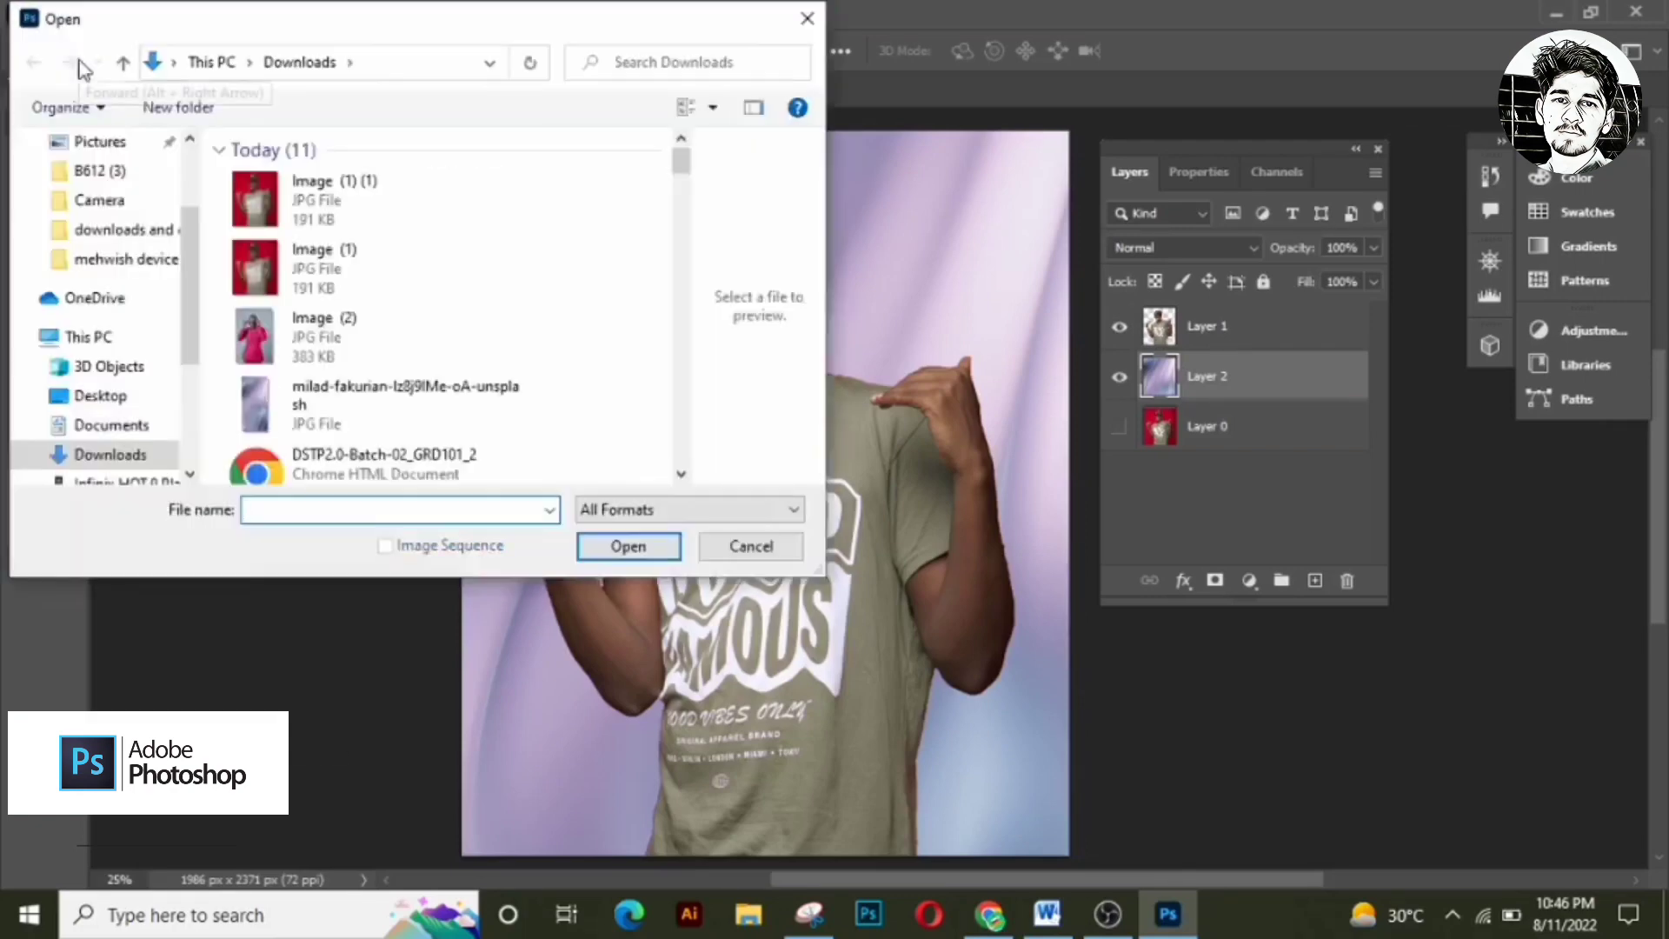
click(273, 335)
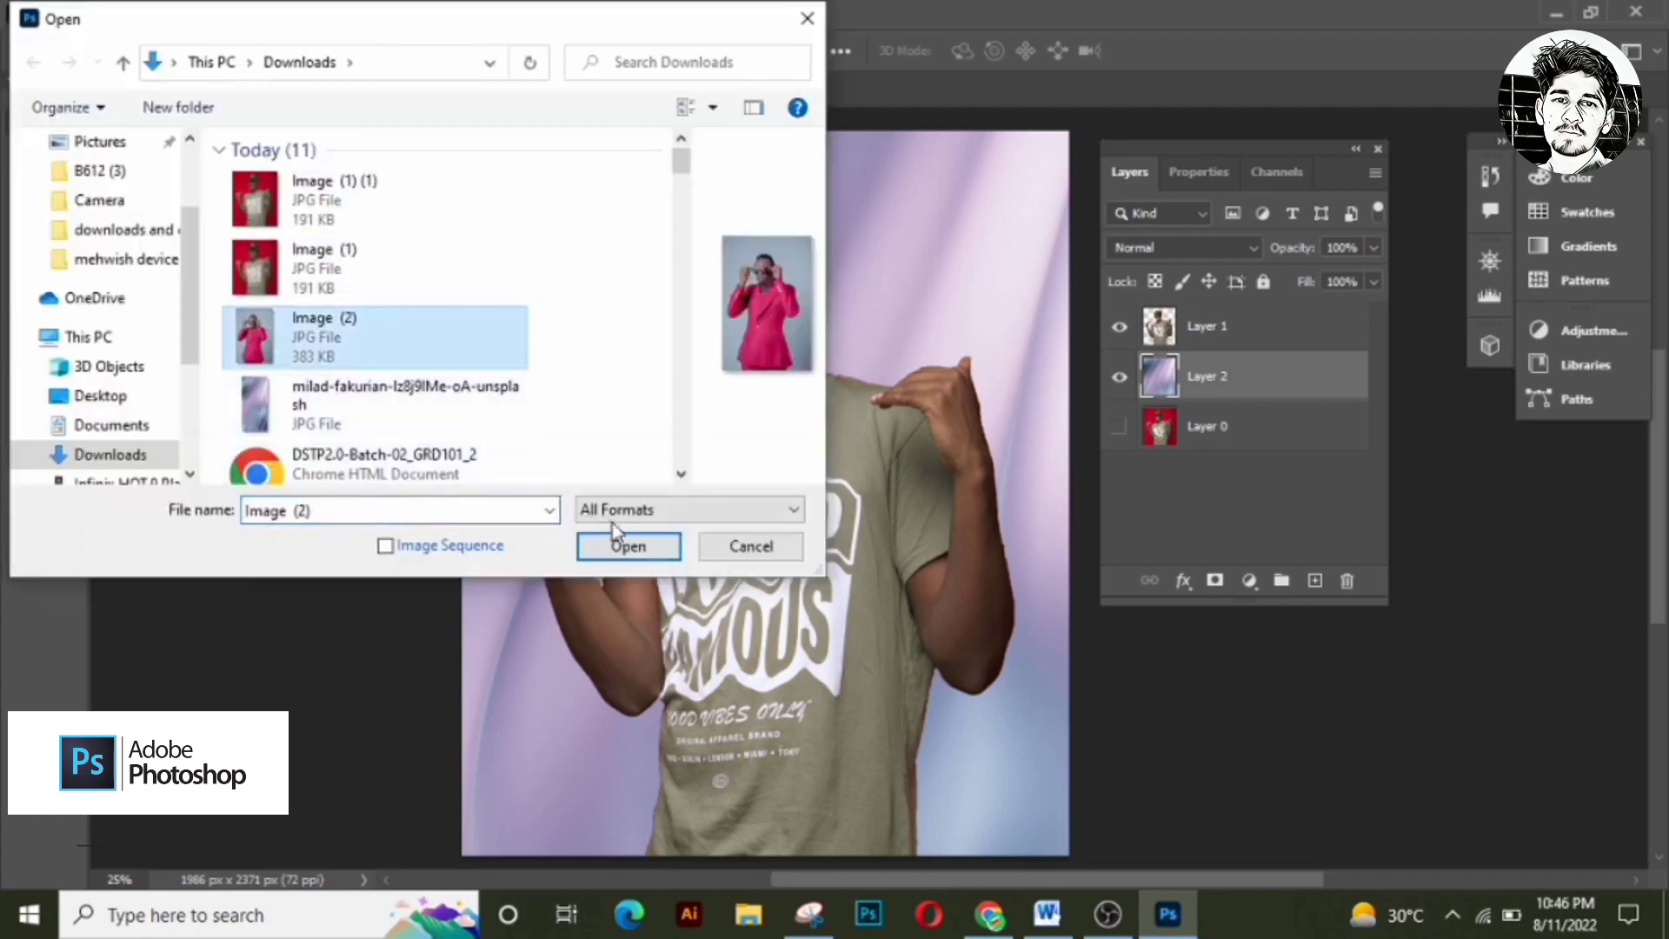
click(627, 548)
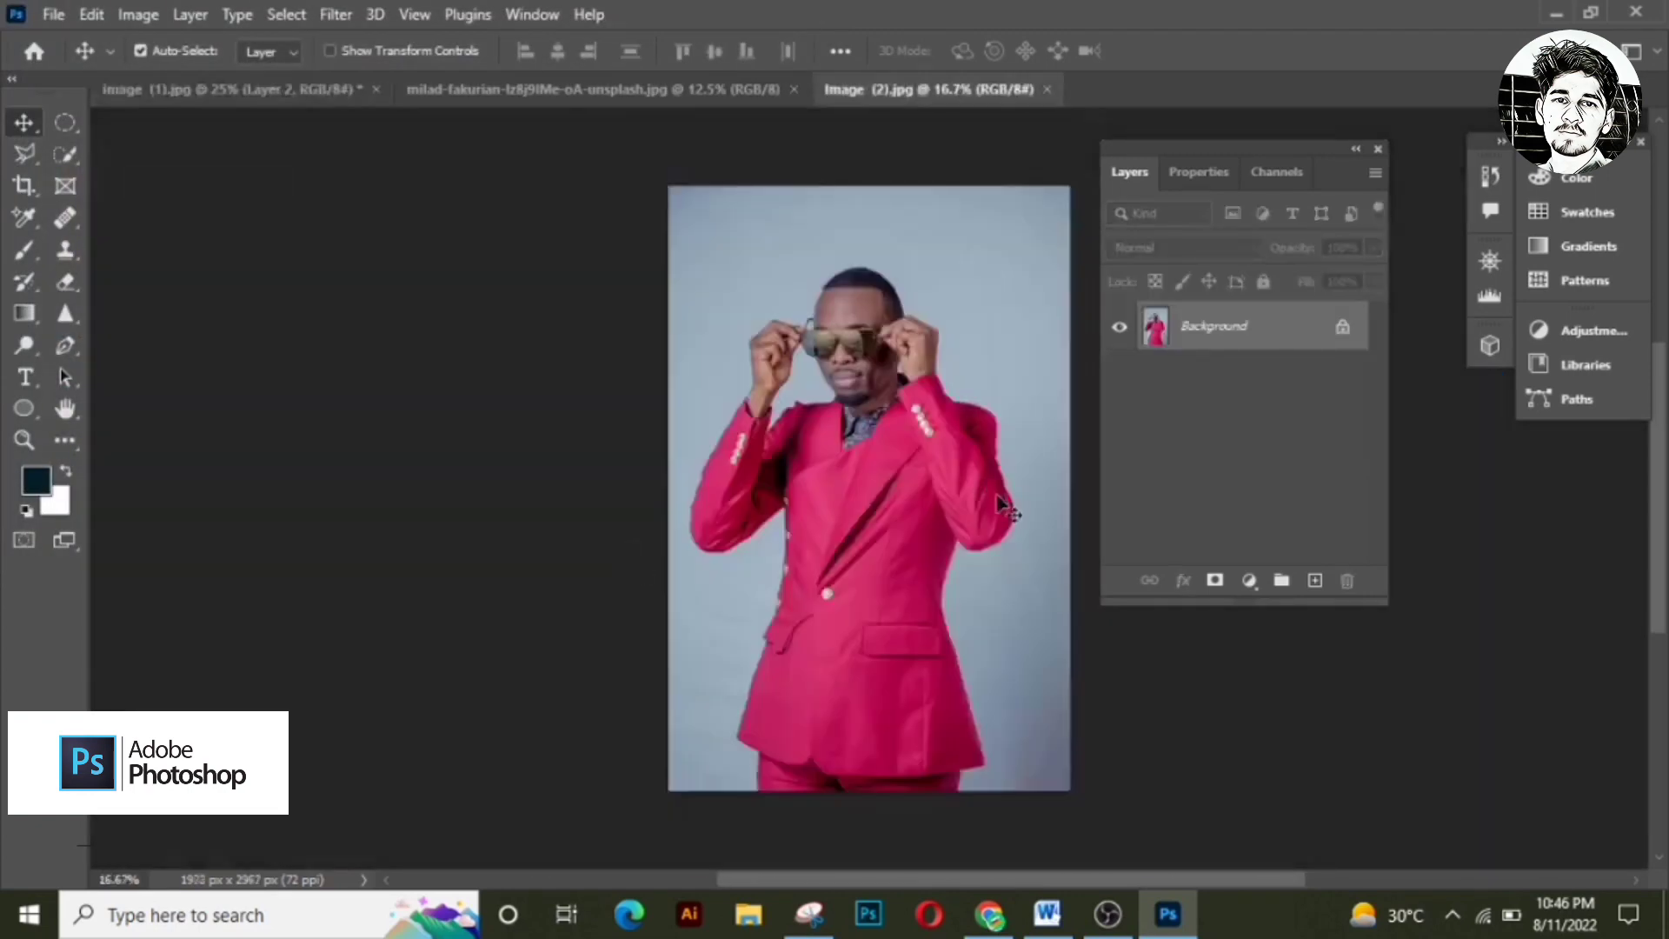
Step: Convert the locked Background of Image (2).jpg into a regular layer named Layer 0
key(h)
drag(852, 475, 742, 470)
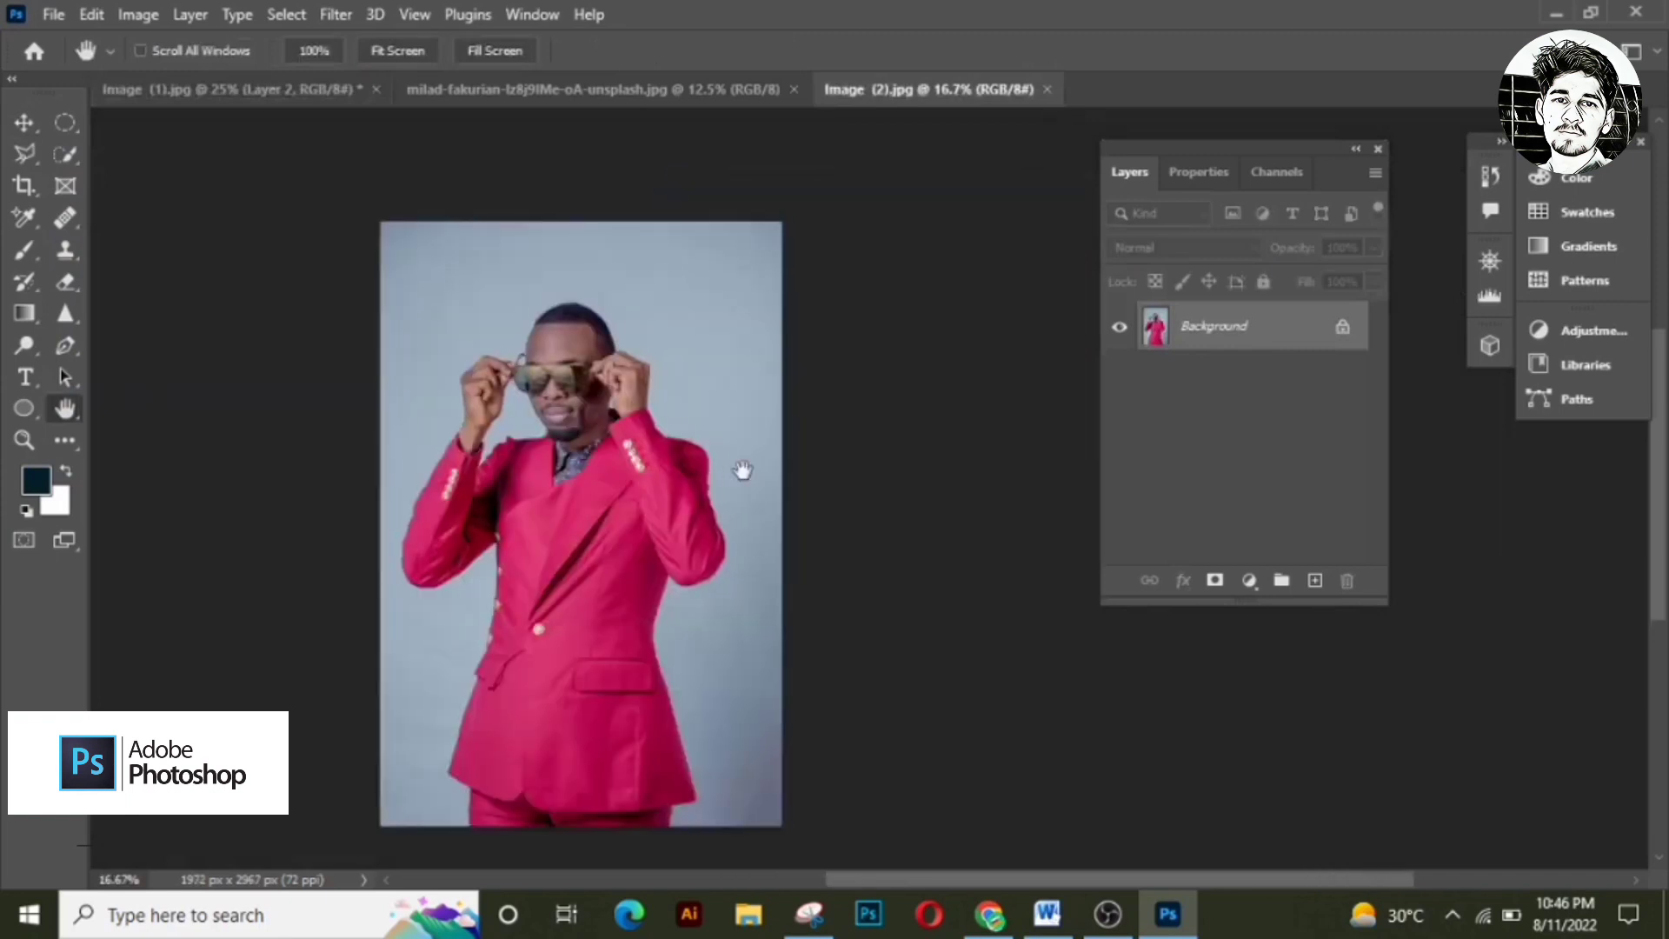
key(z)
click(610, 545)
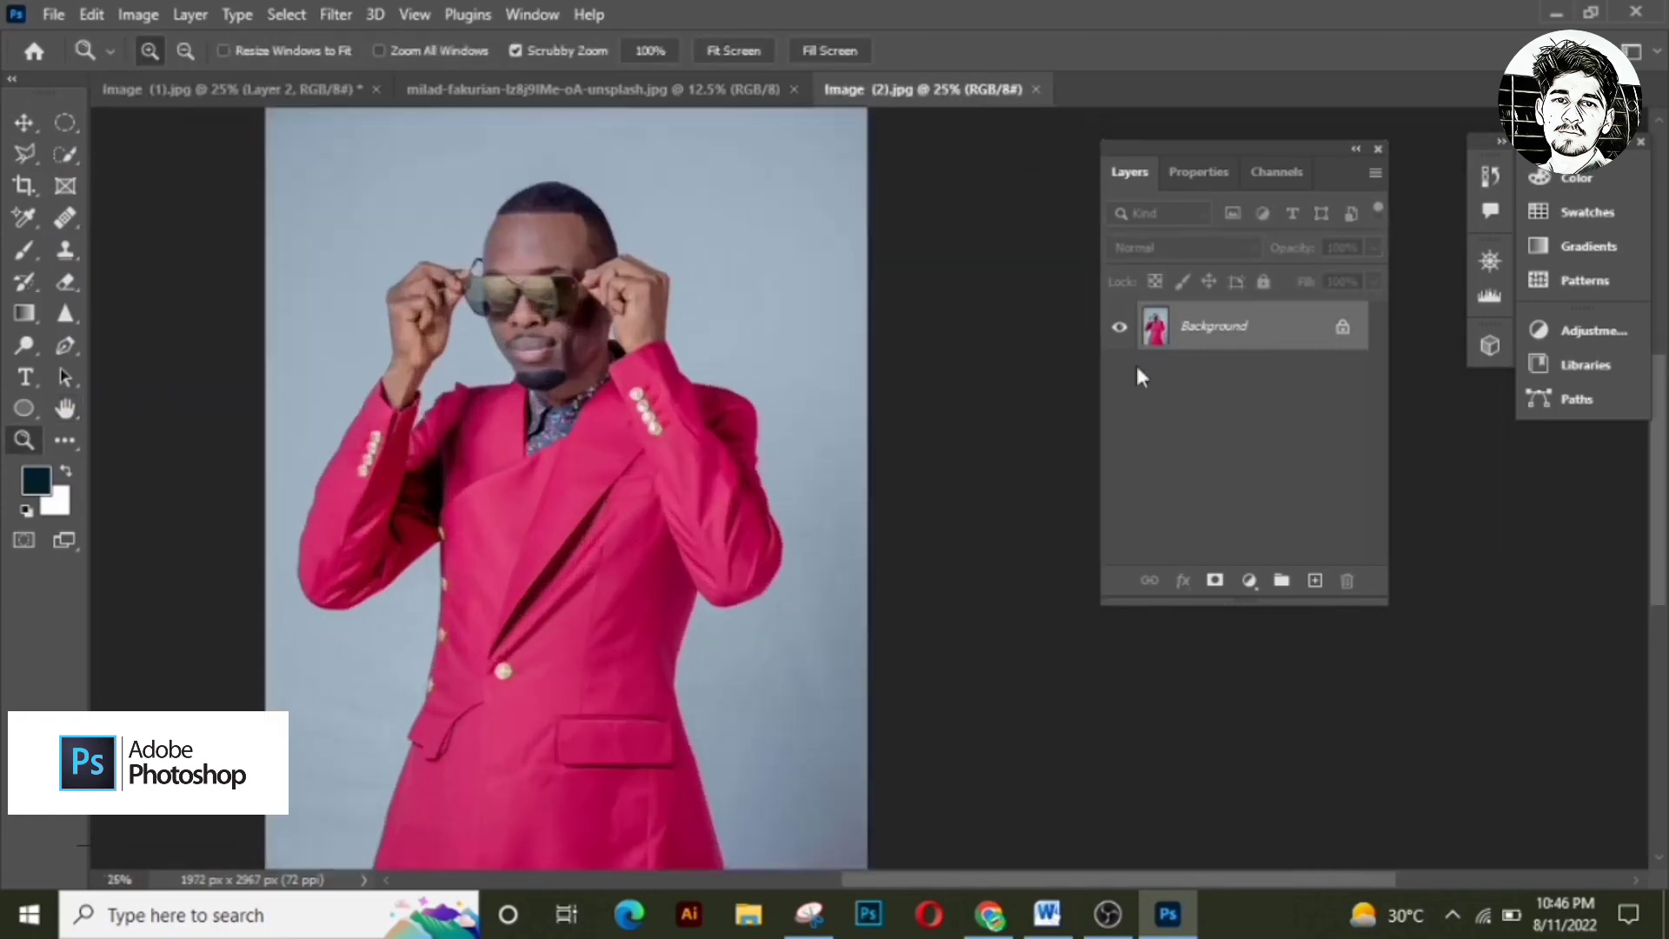
double_click(1284, 337)
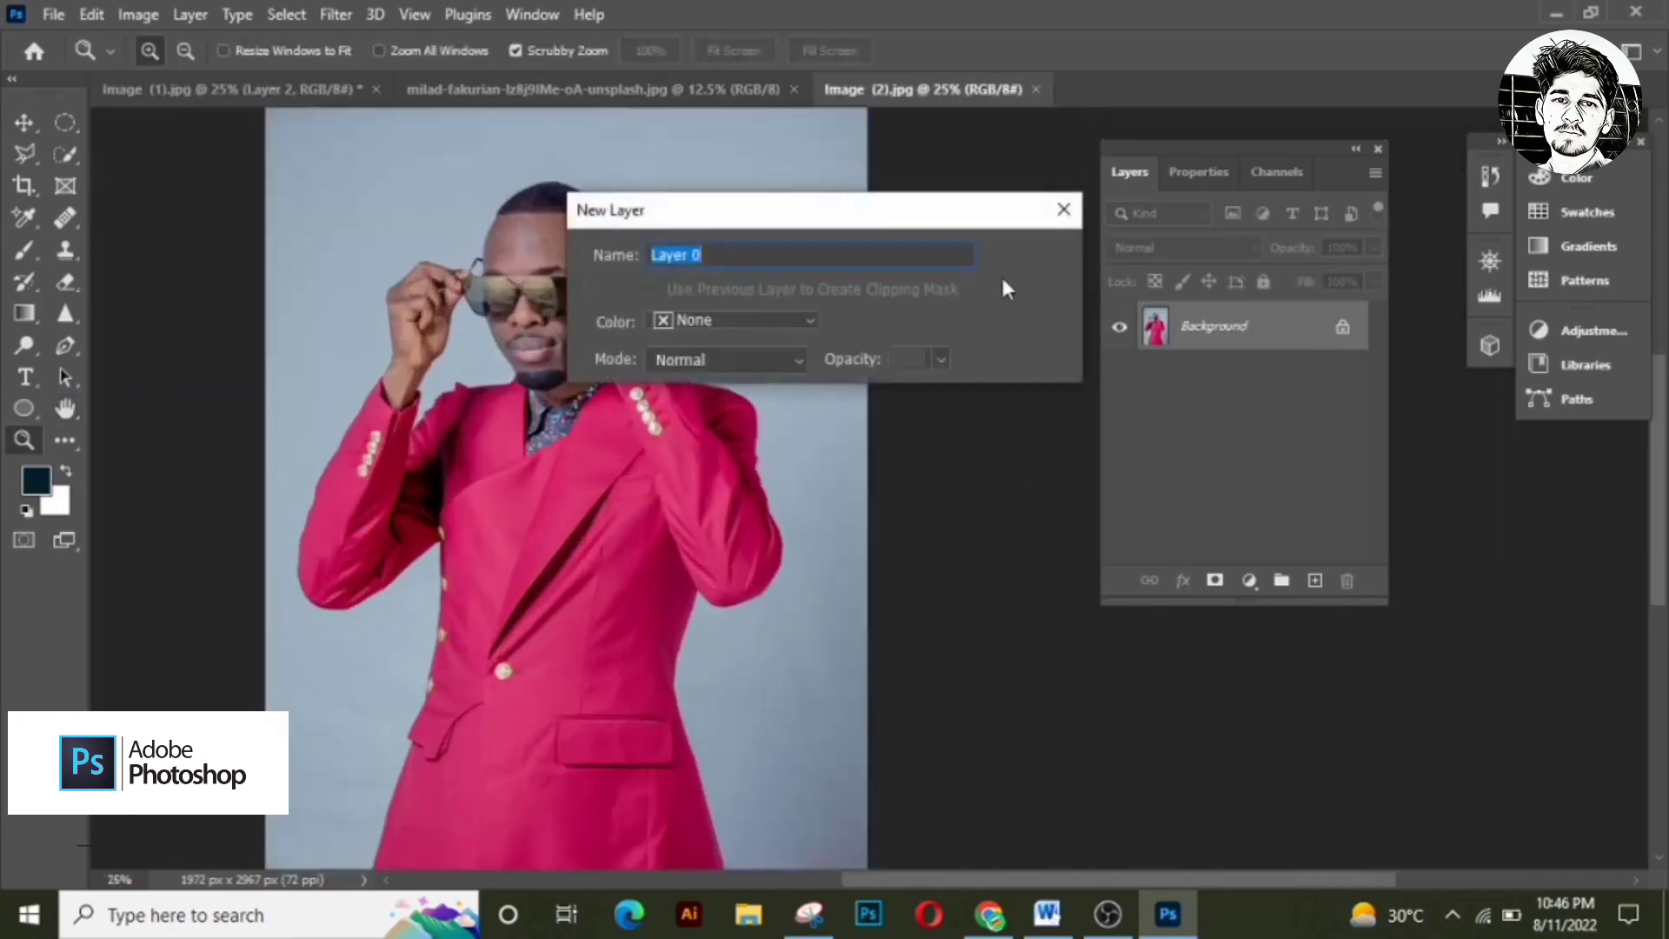
click(1047, 256)
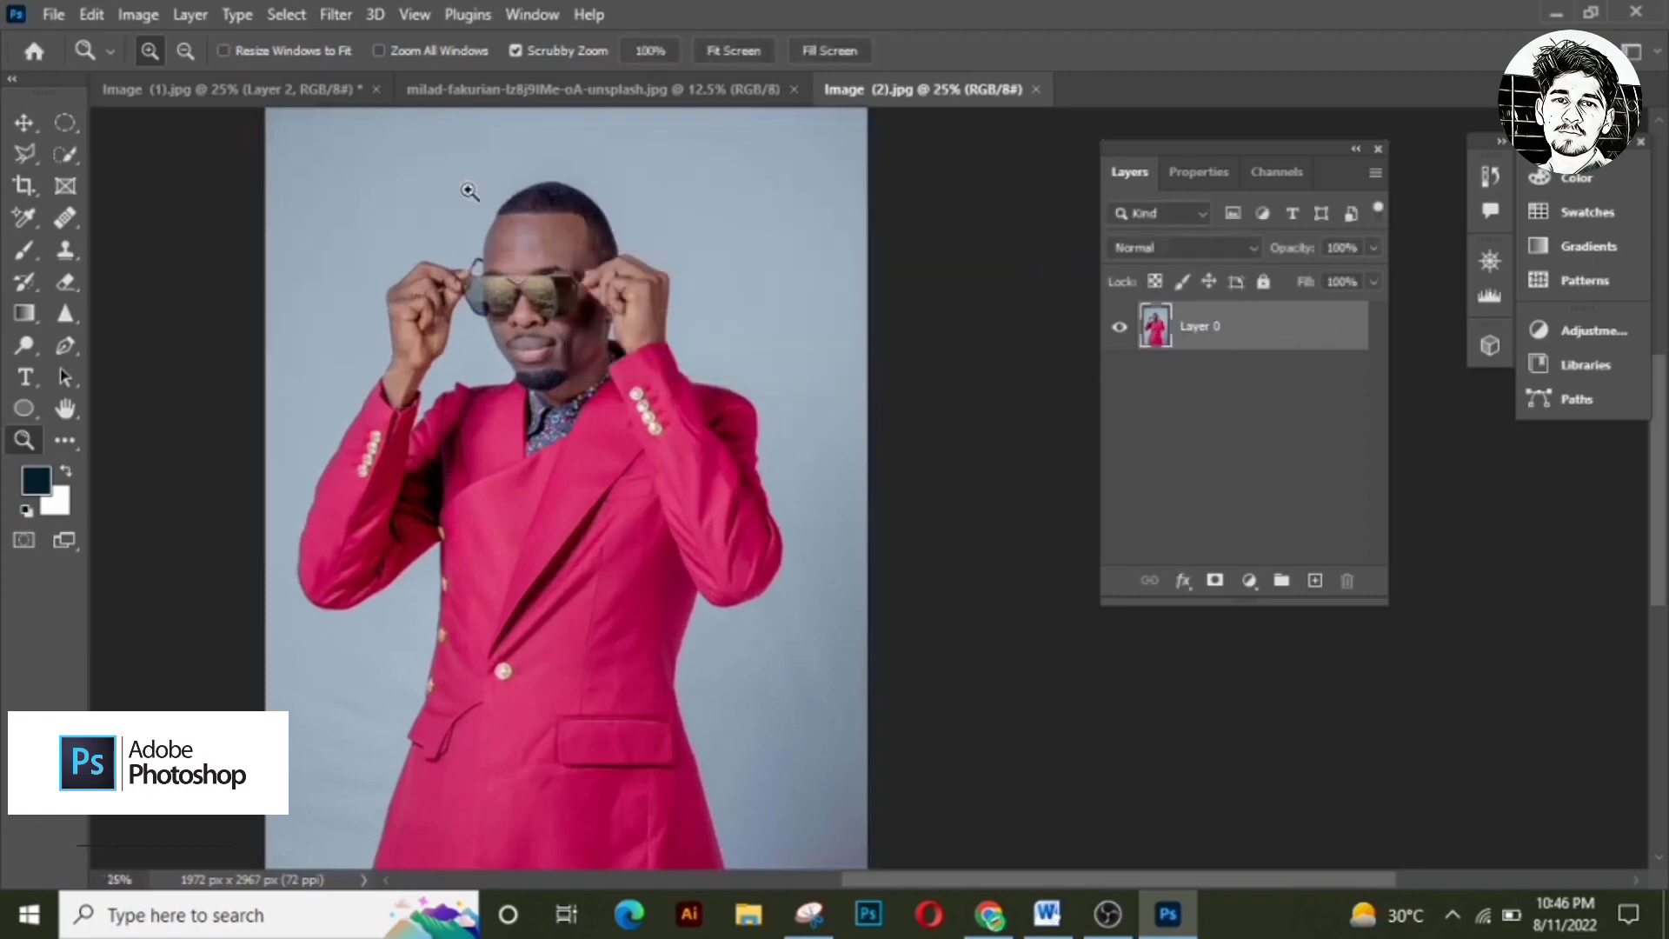
Step: Select the man's head, pink jacket and trousers down to the picture's lower edge with the Quick Selection tool
click(63, 156)
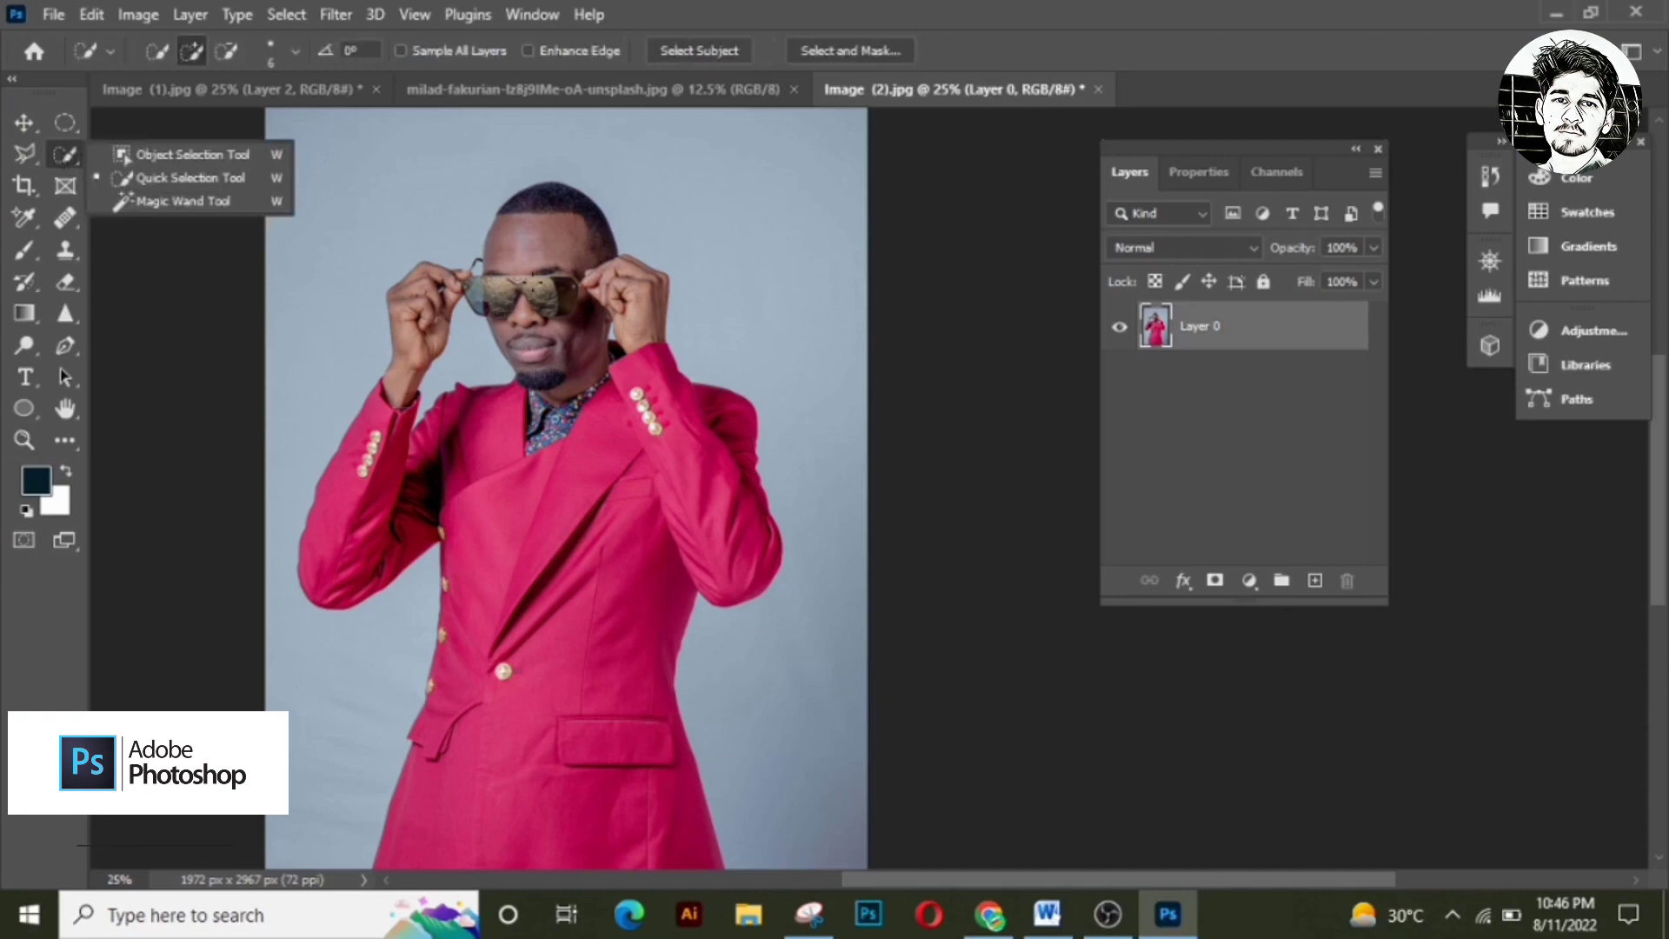
key(Escape)
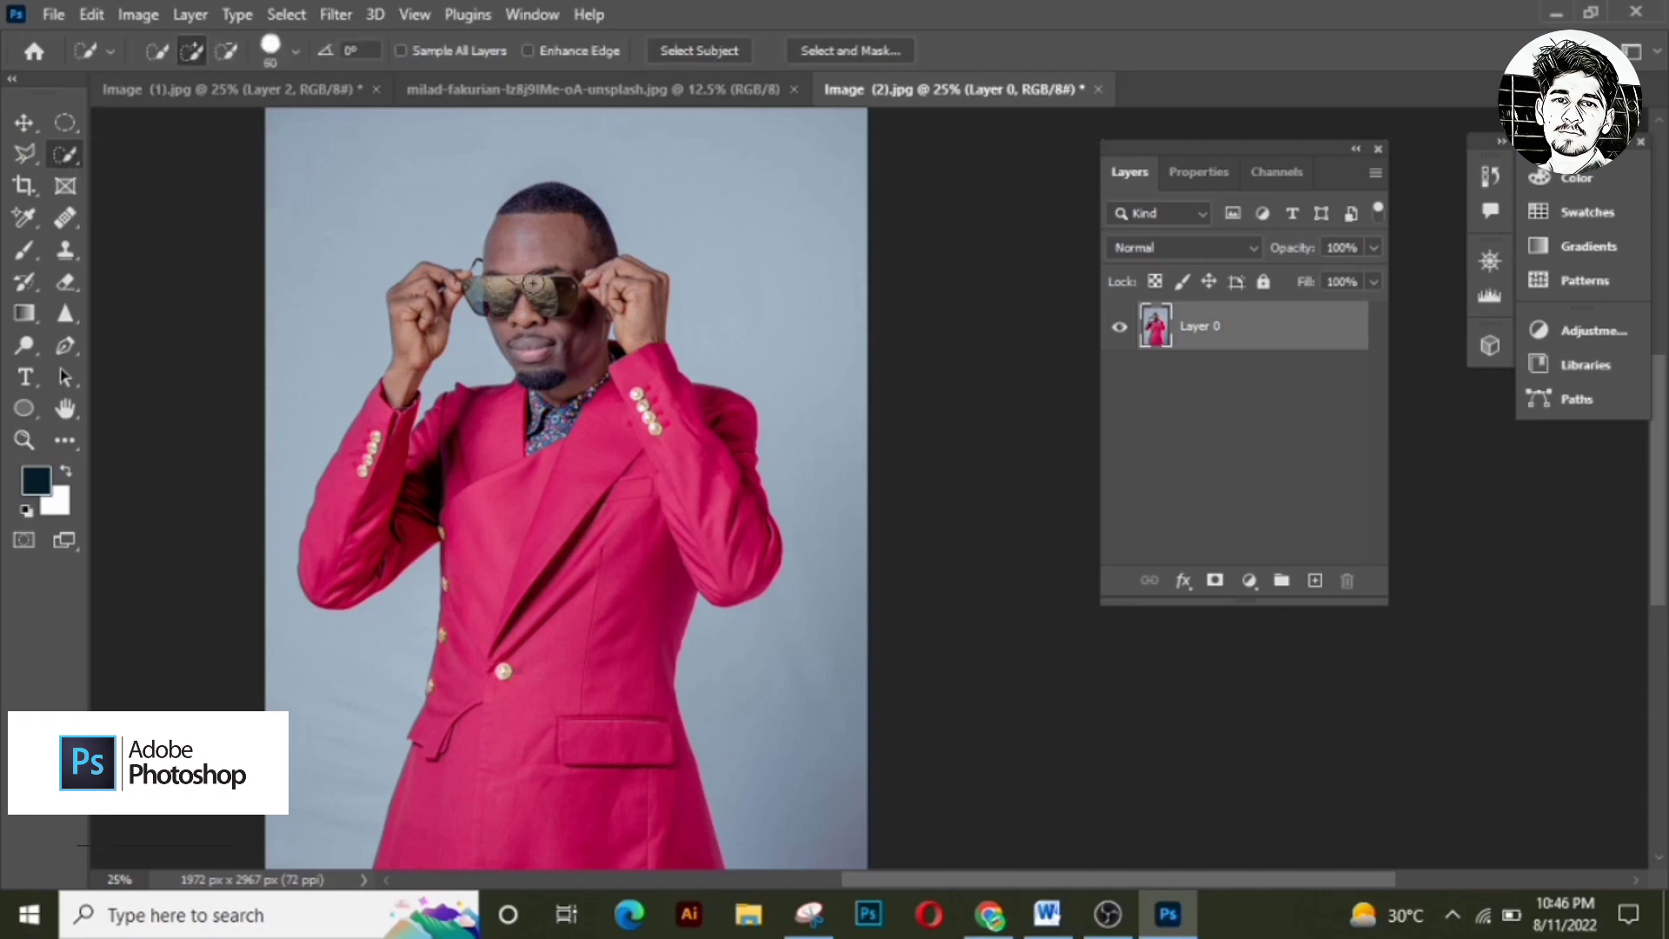
drag(554, 225, 587, 761)
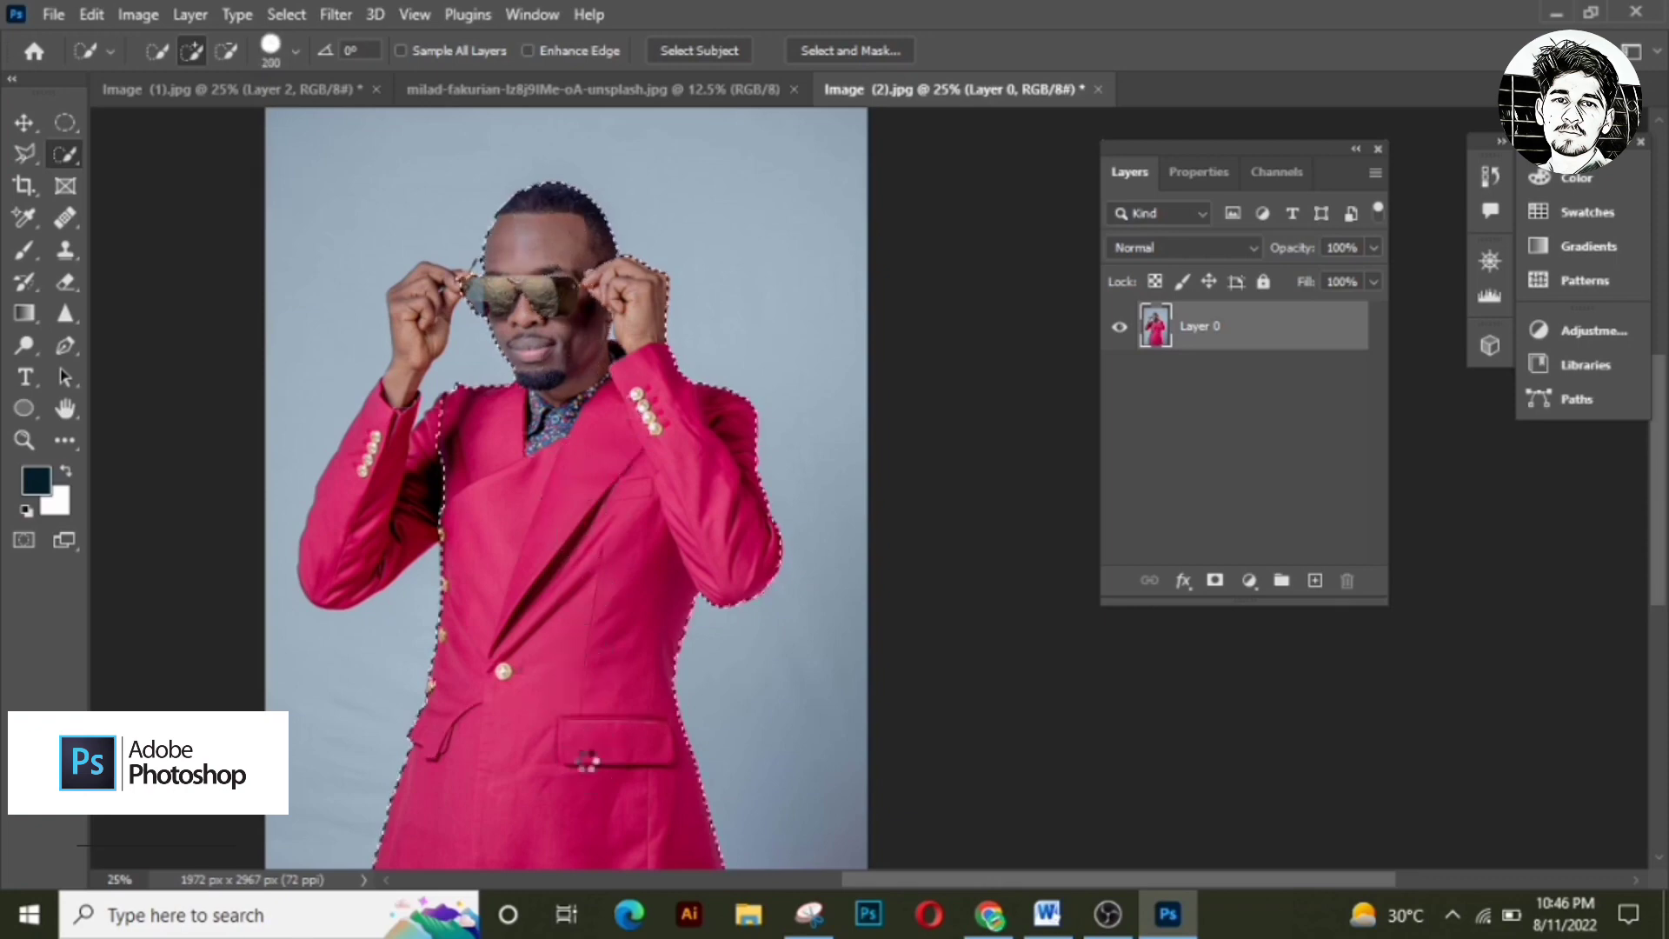
key(h)
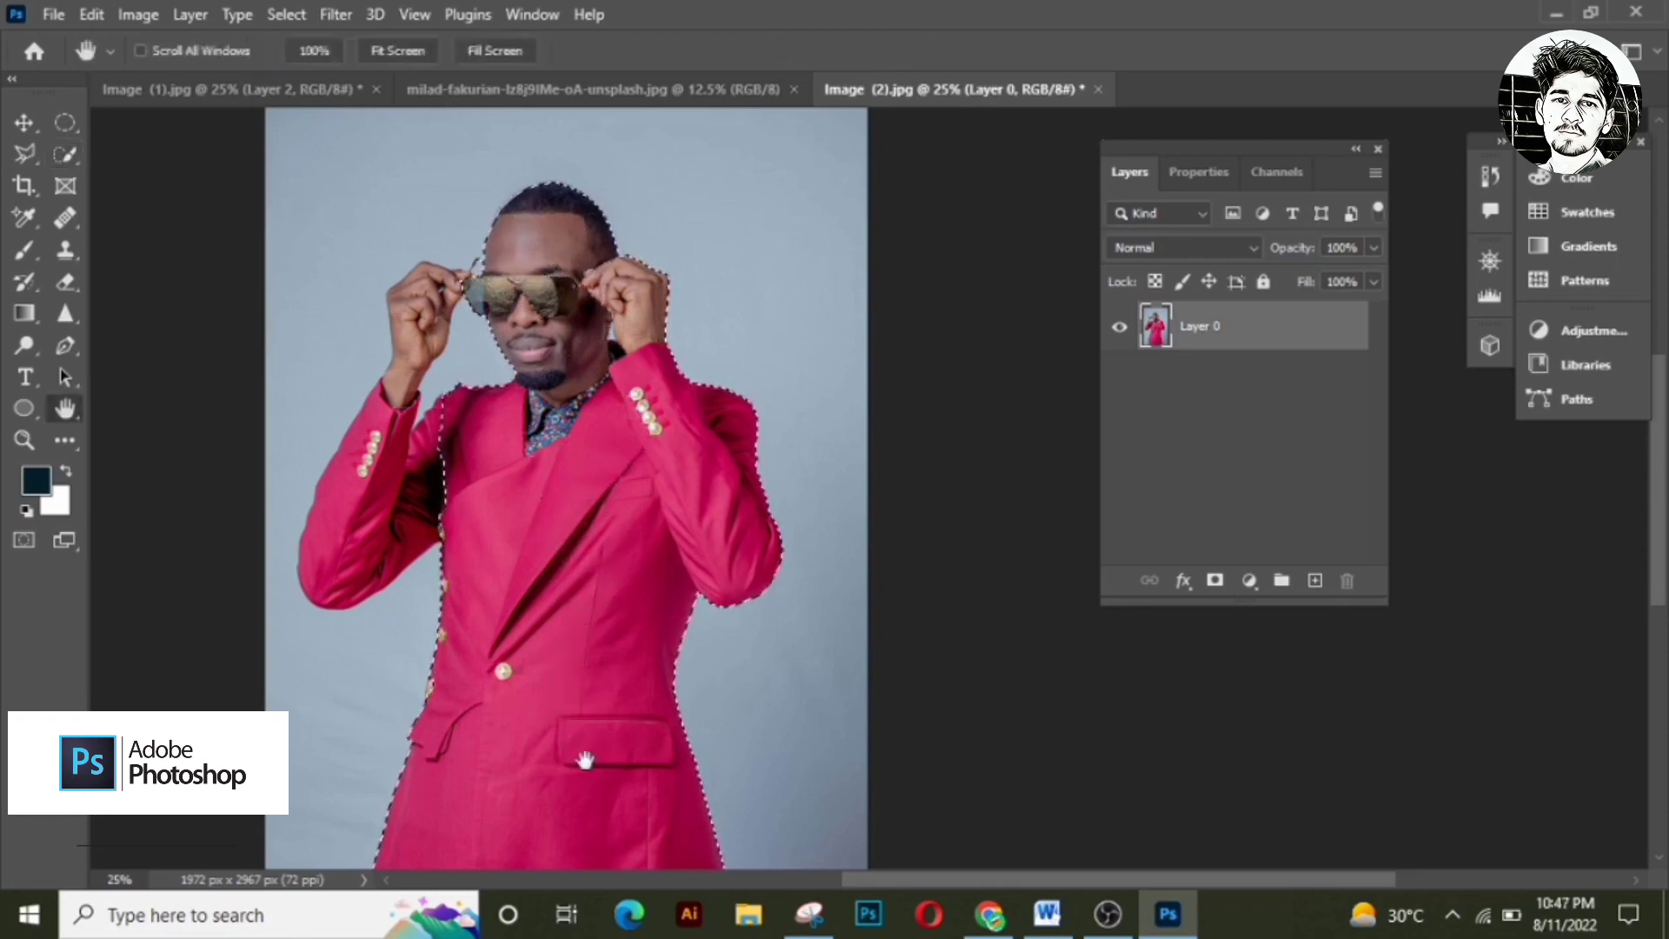
drag(585, 760, 654, 460)
click(65, 155)
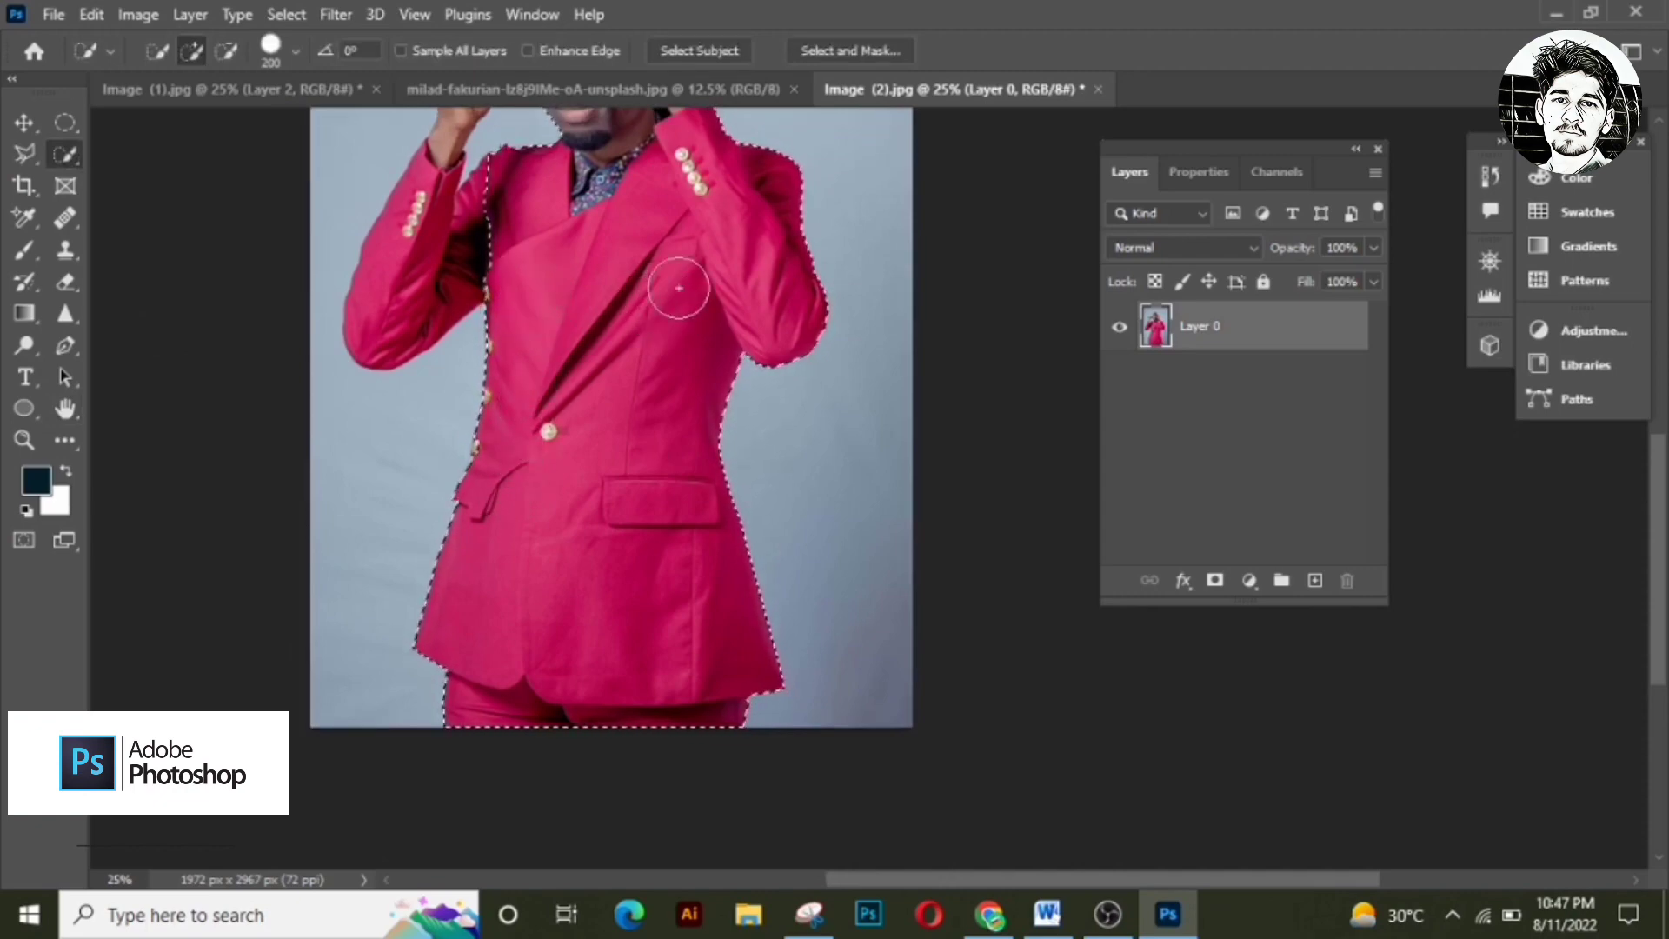
Step: Add the man's right jacket sleeve, from shoulder to cuff, to the selection with the Quick Selection tool
key(h)
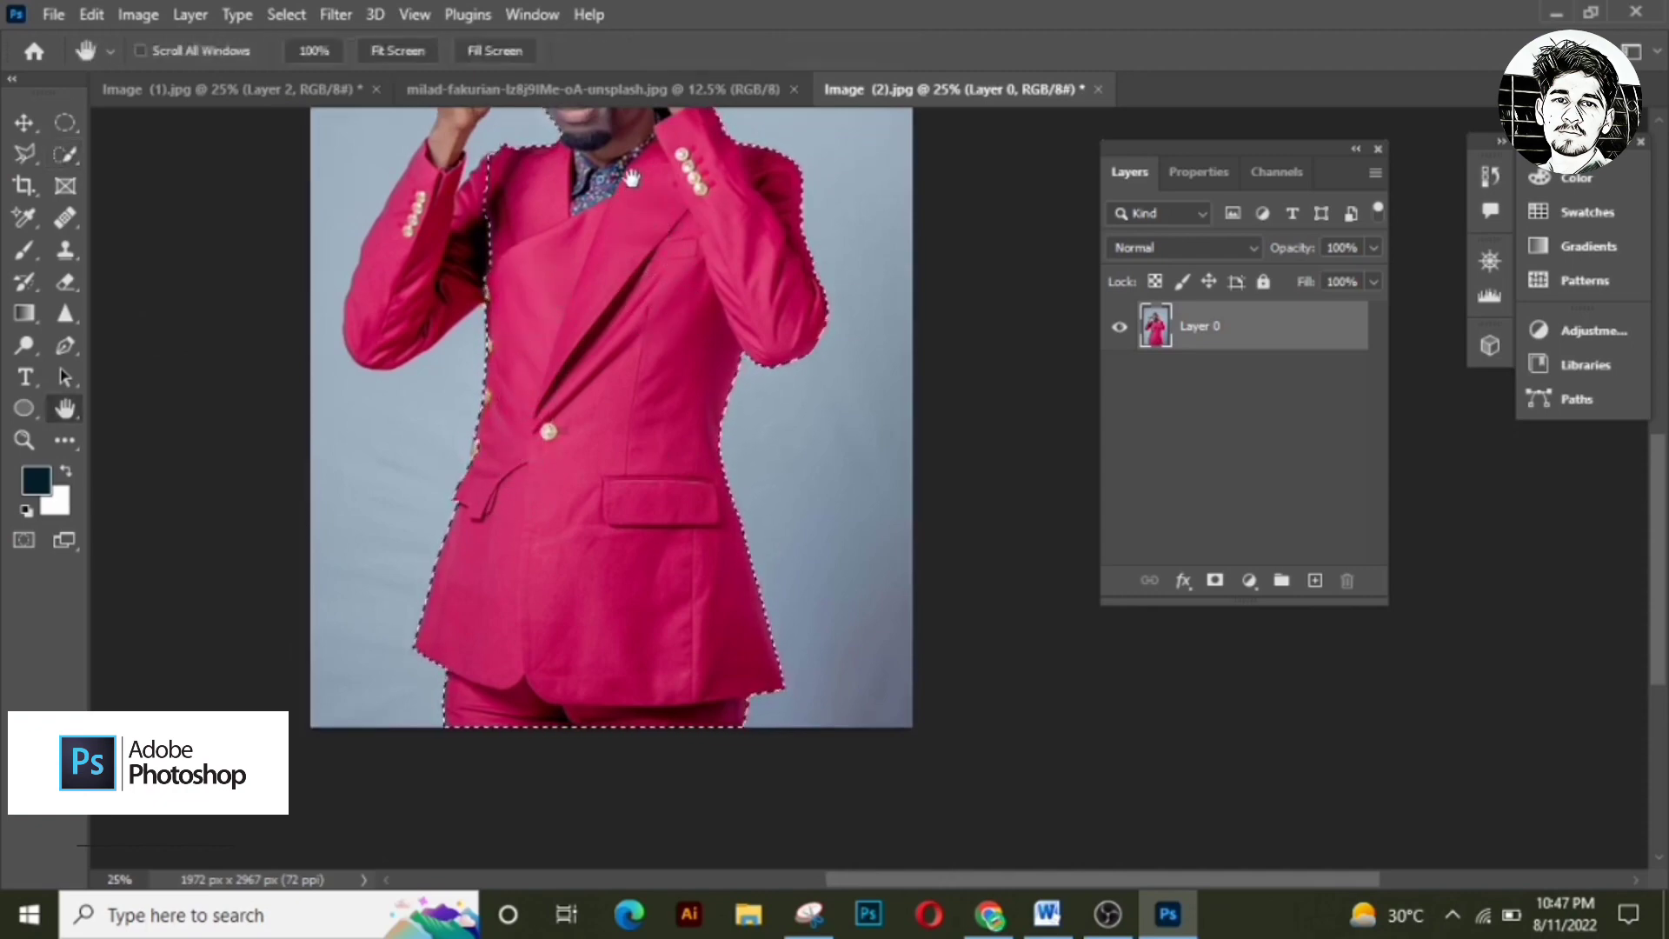
drag(633, 205, 689, 426)
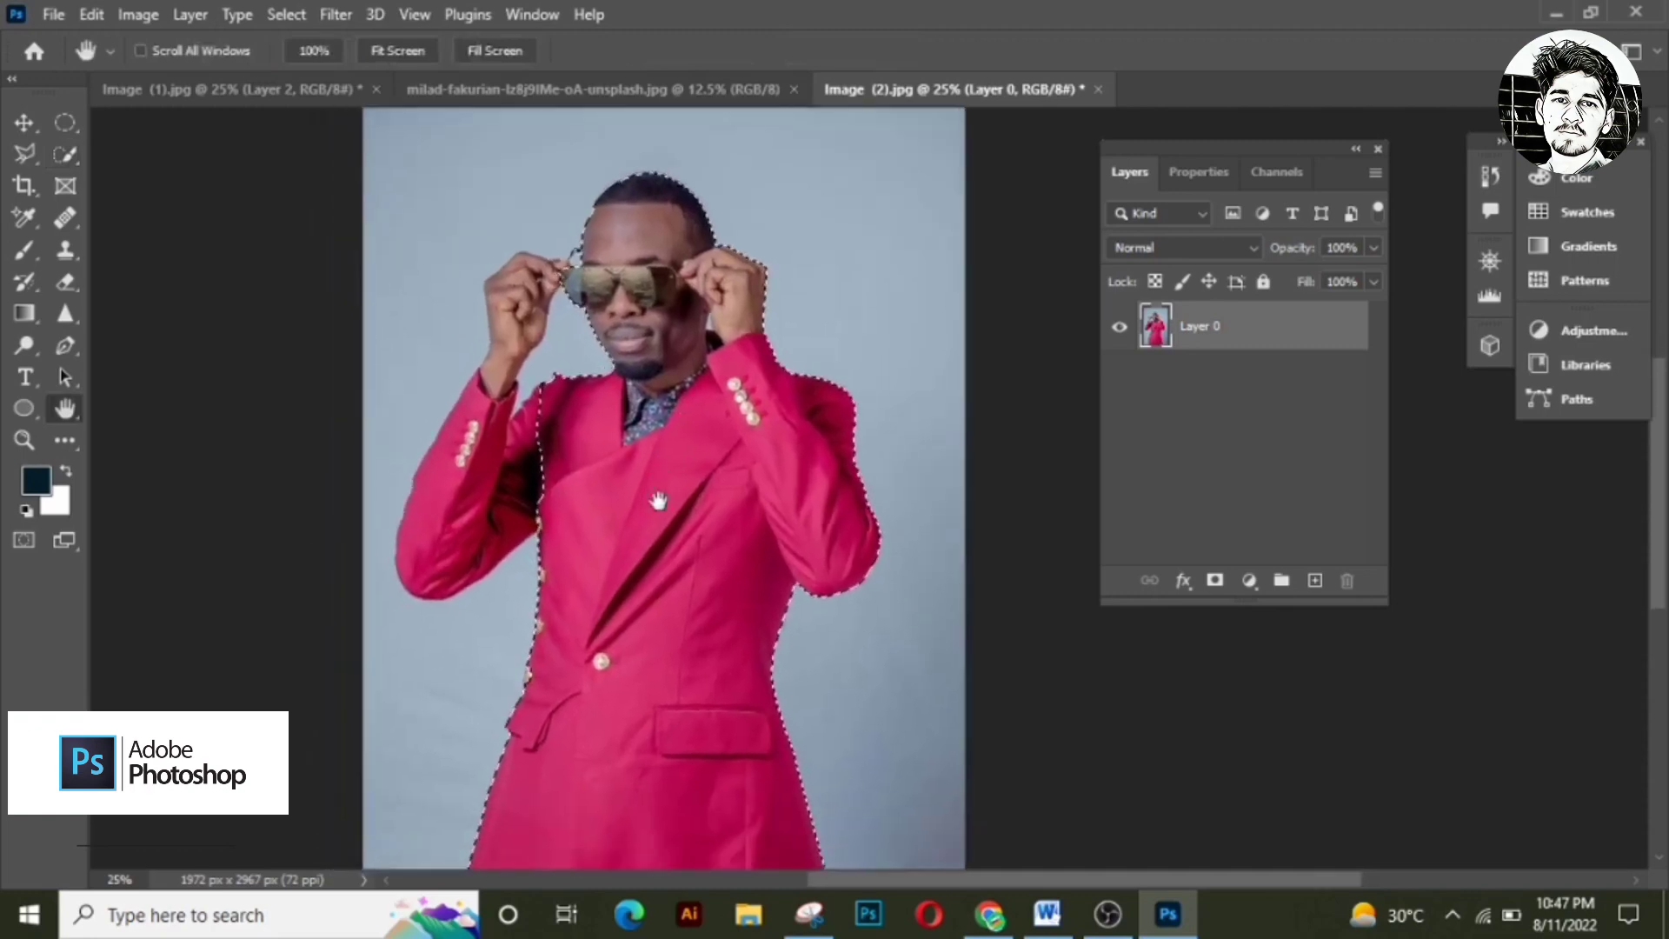
key(z)
click(674, 383)
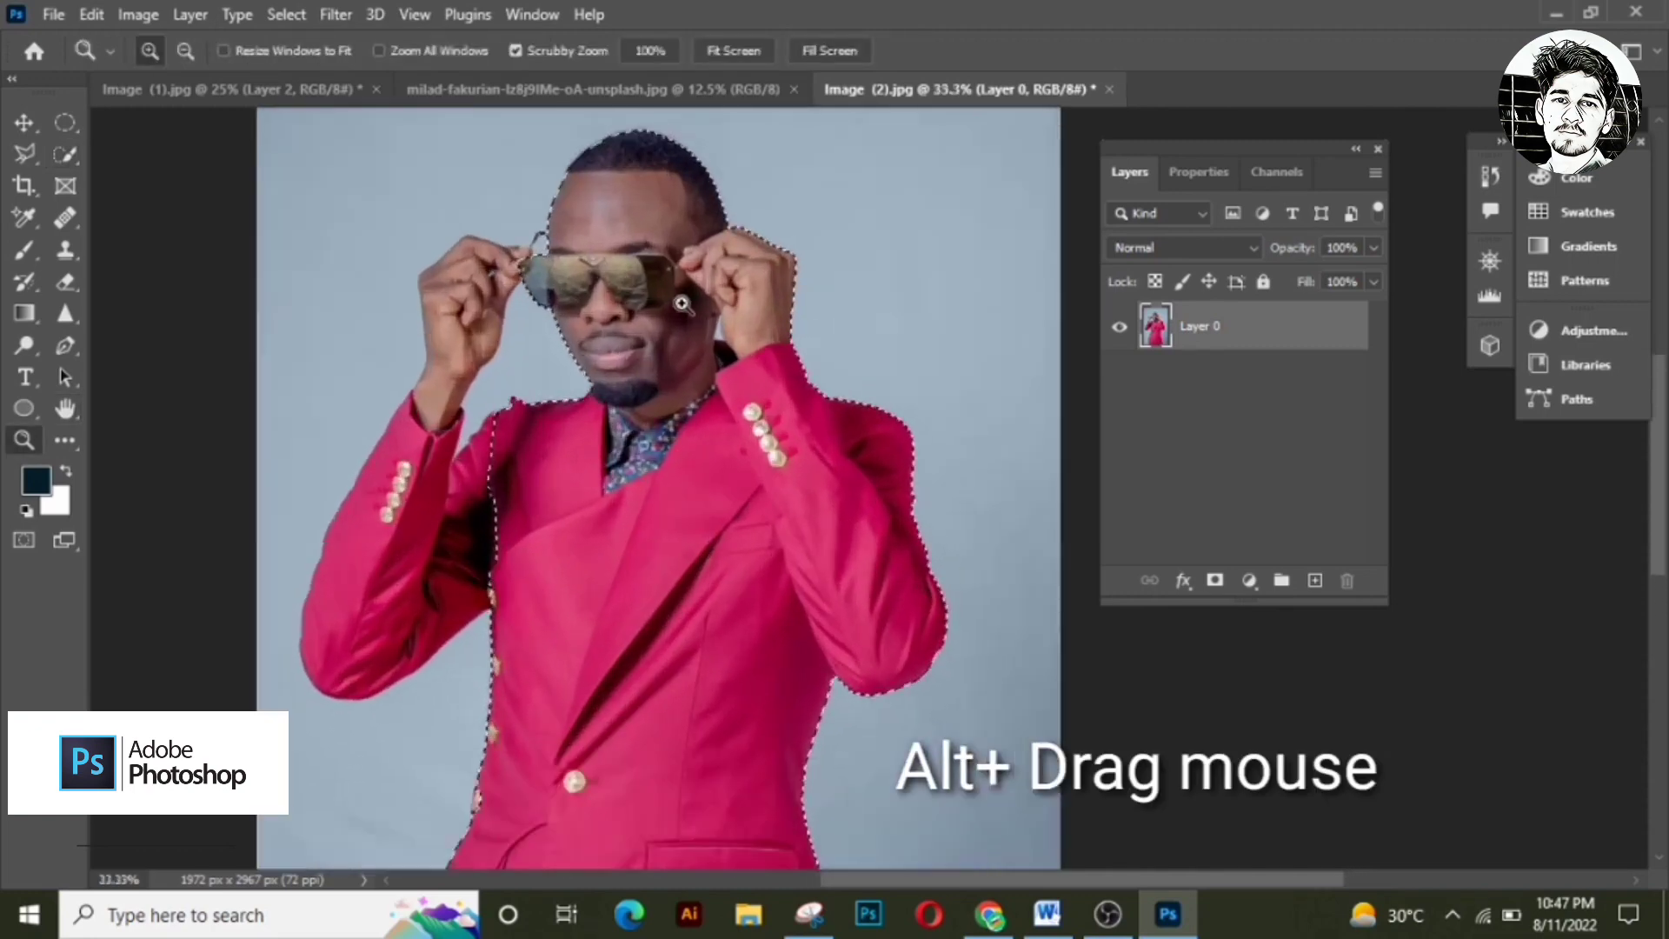
click(682, 304)
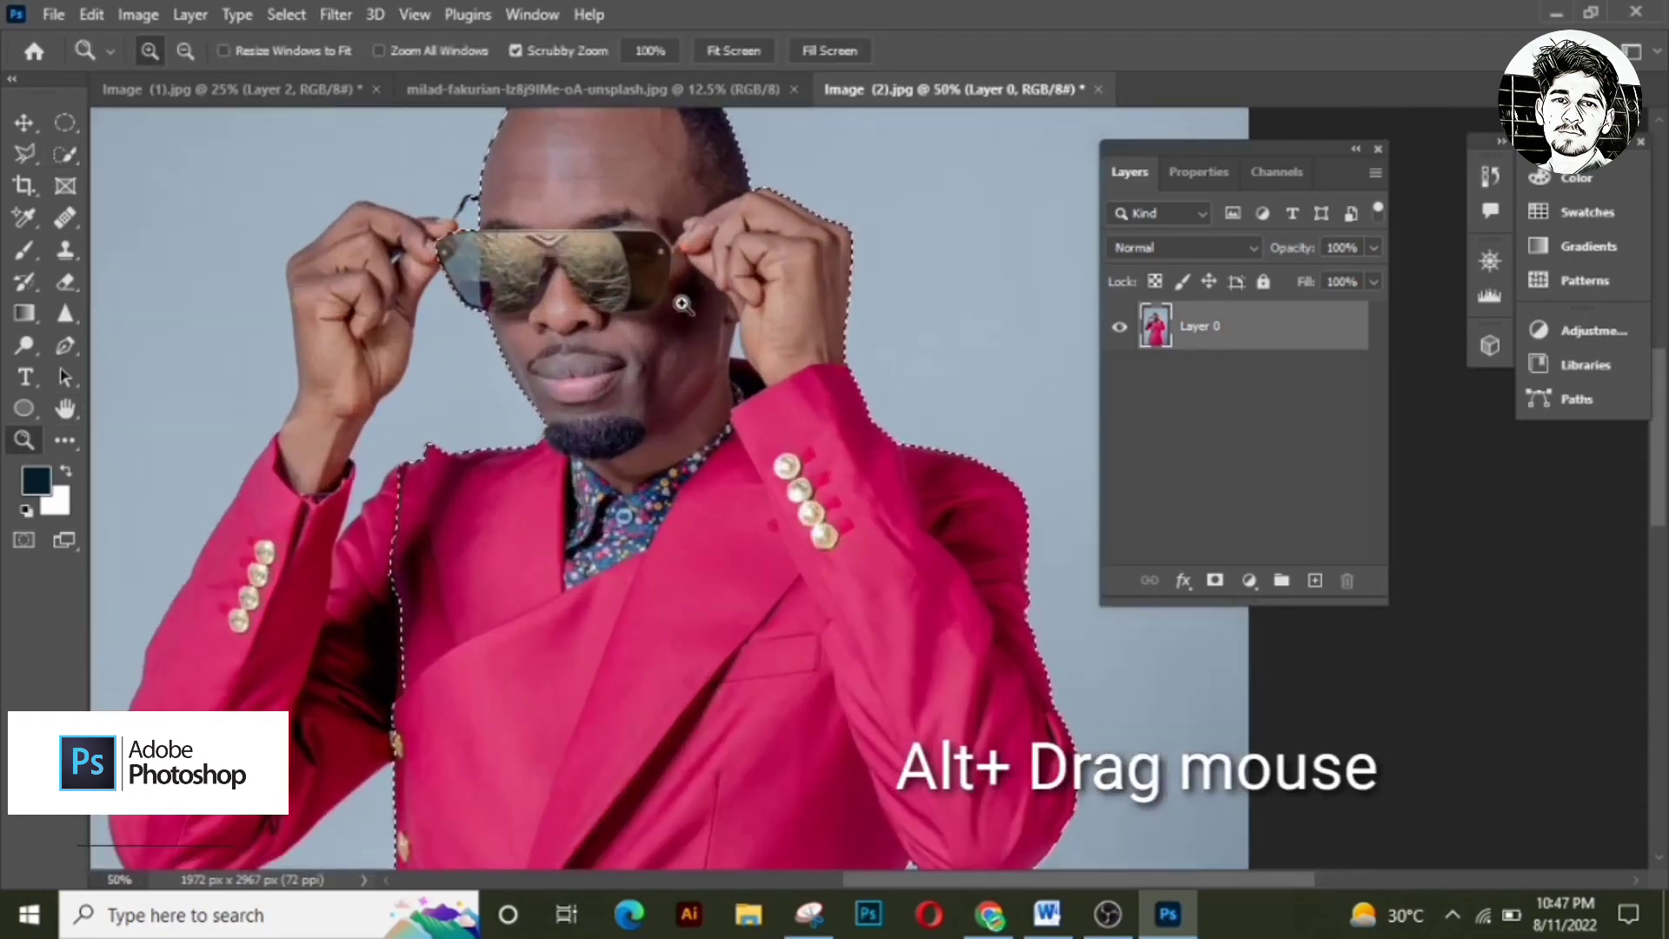
click(682, 304)
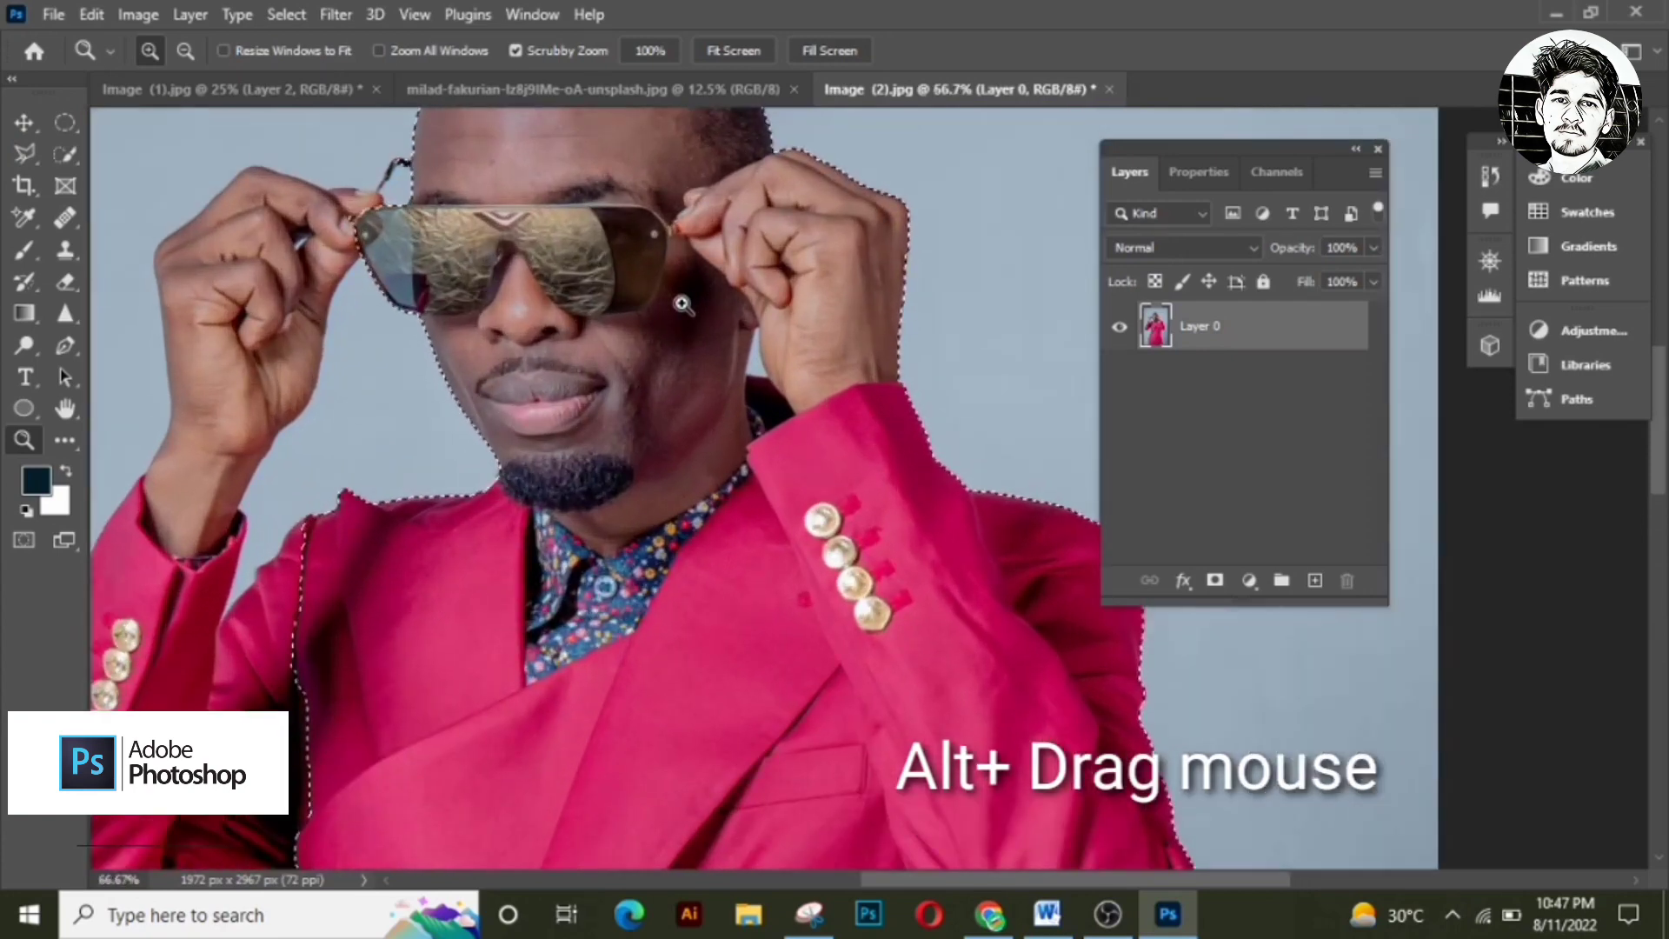
key(h)
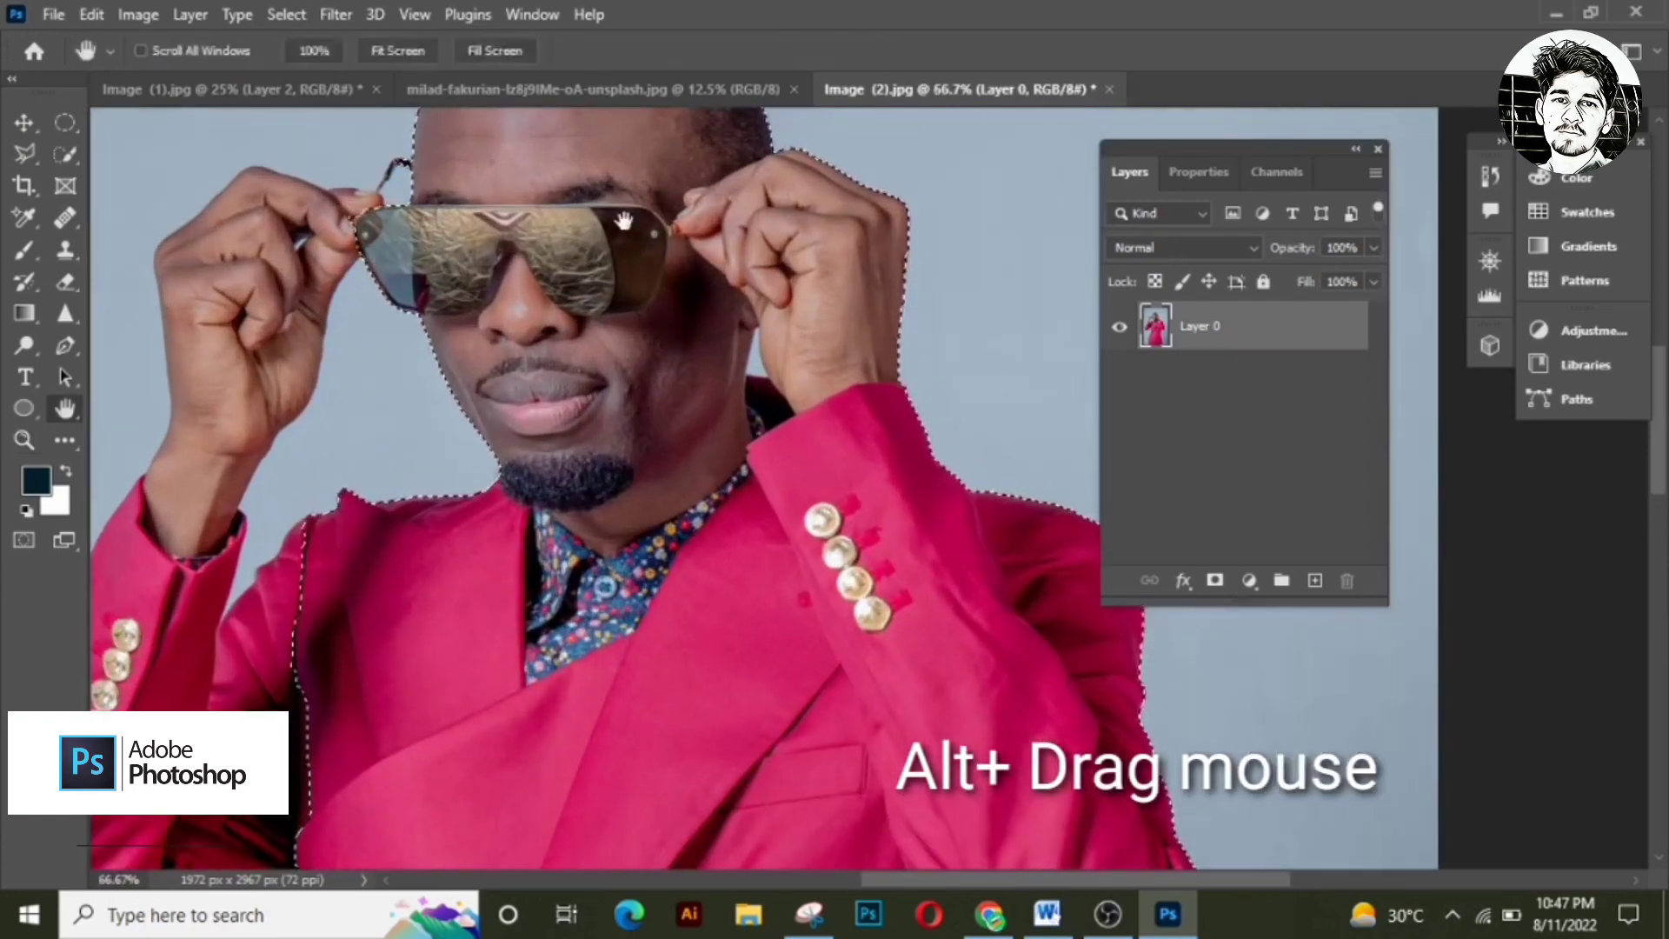
drag(574, 333, 878, 87)
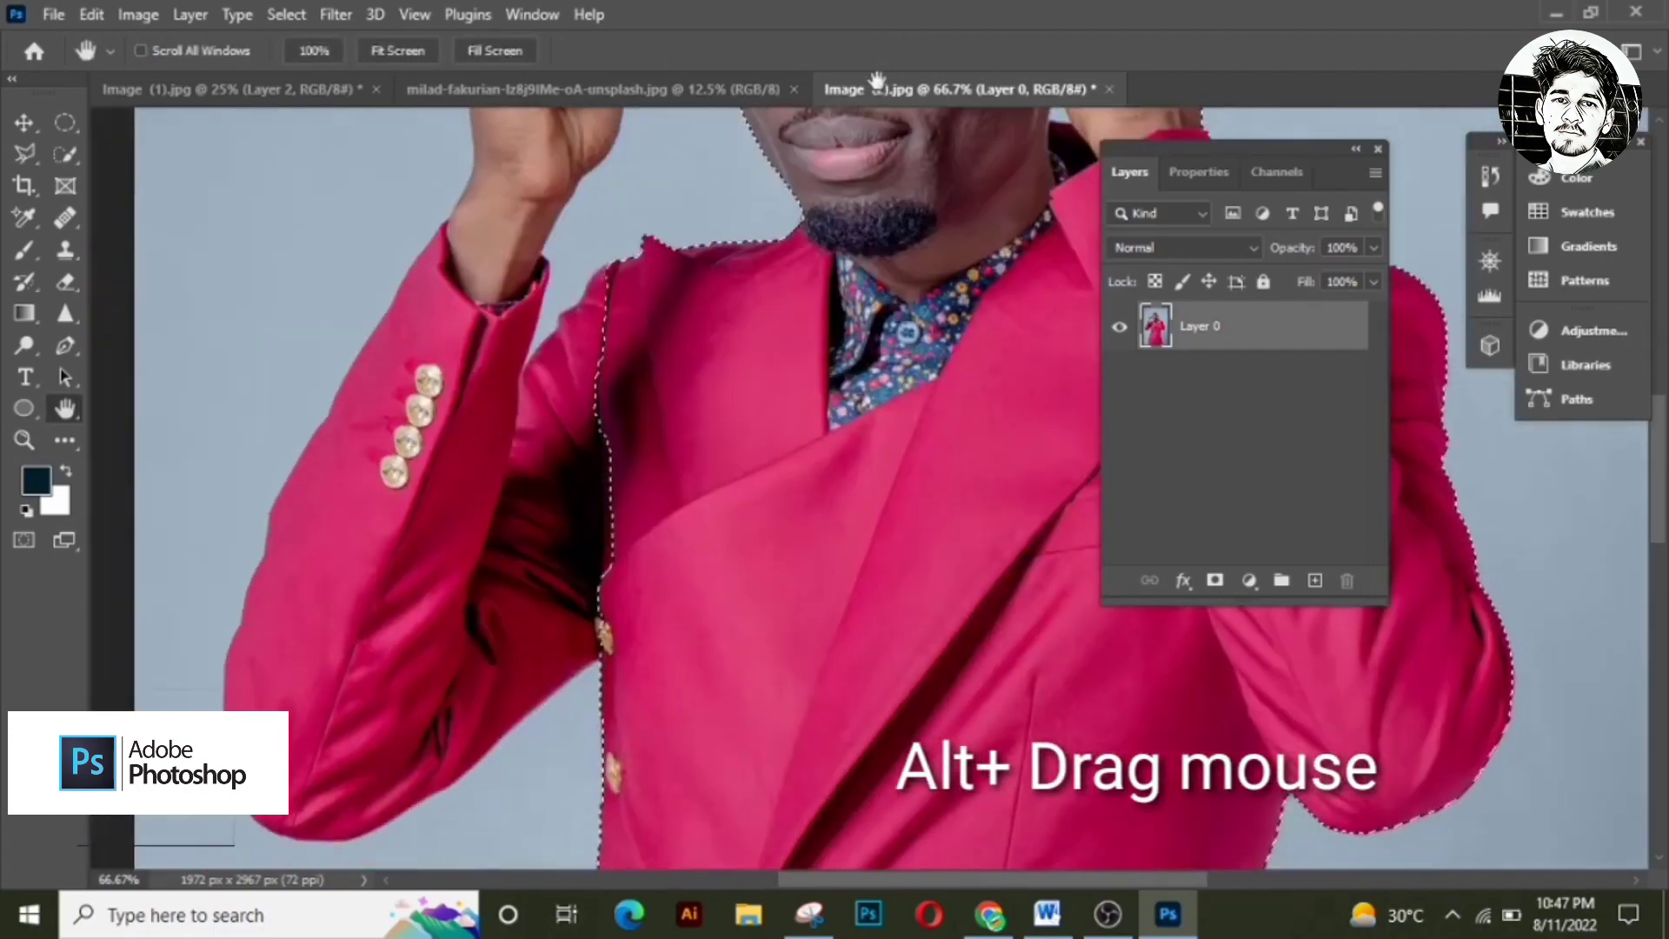
click(65, 154)
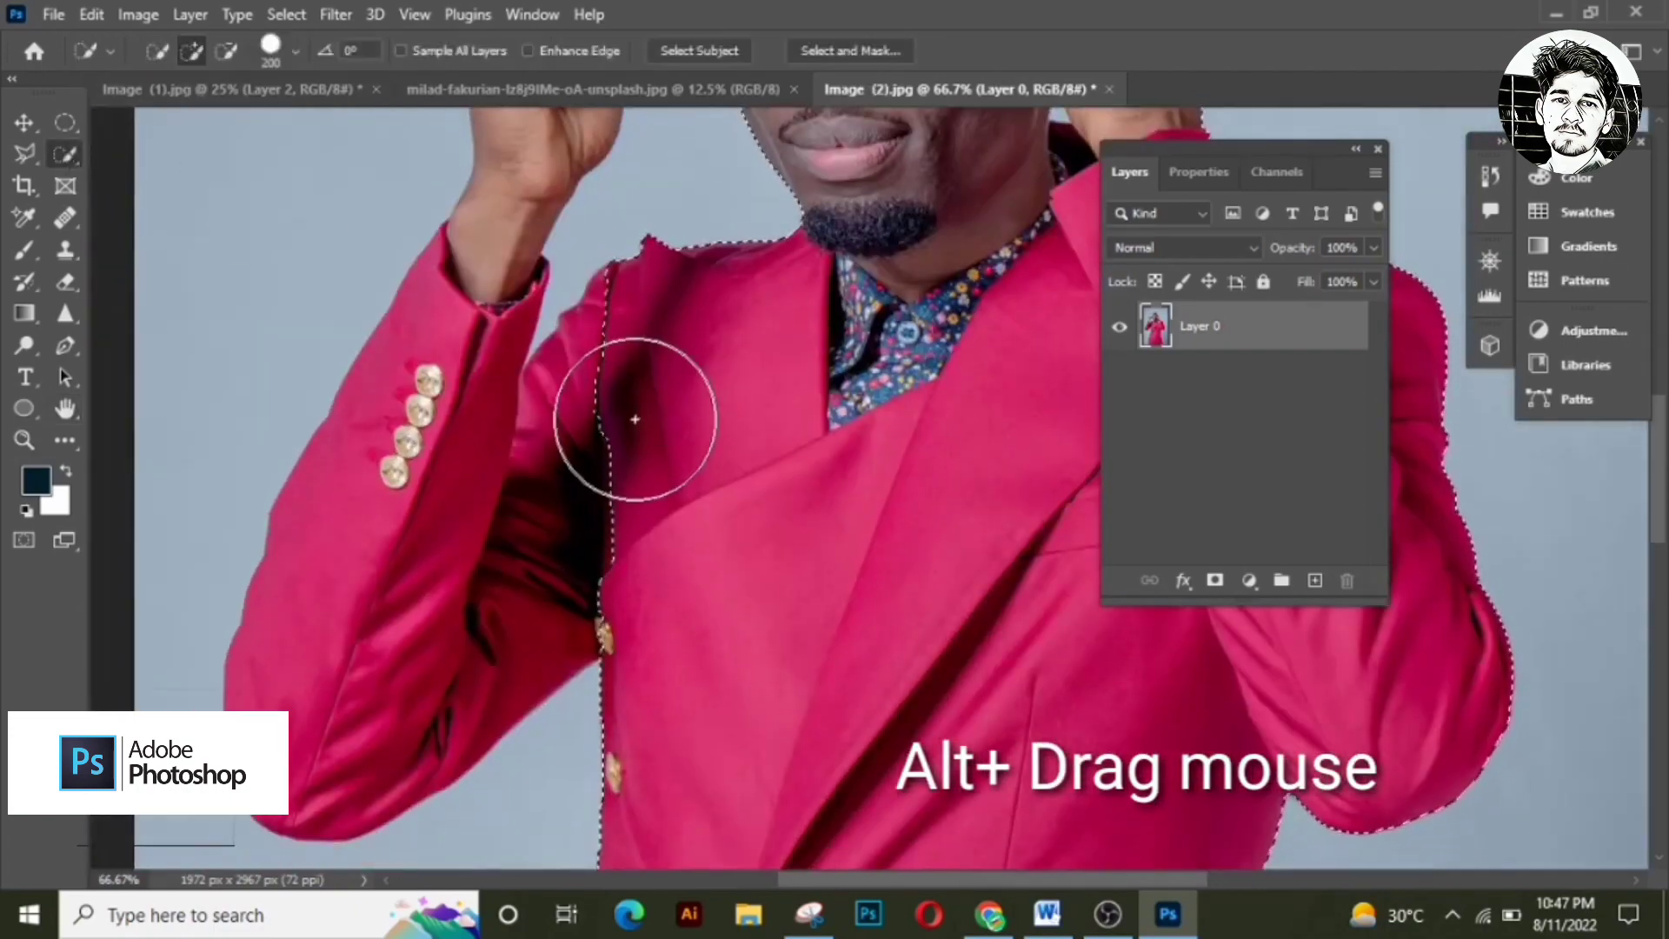
mouse_move(635, 426)
mouse_down()
mouse_move(574, 365)
mouse_move(521, 551)
mouse_move(454, 566)
mouse_move(452, 594)
mouse_up()
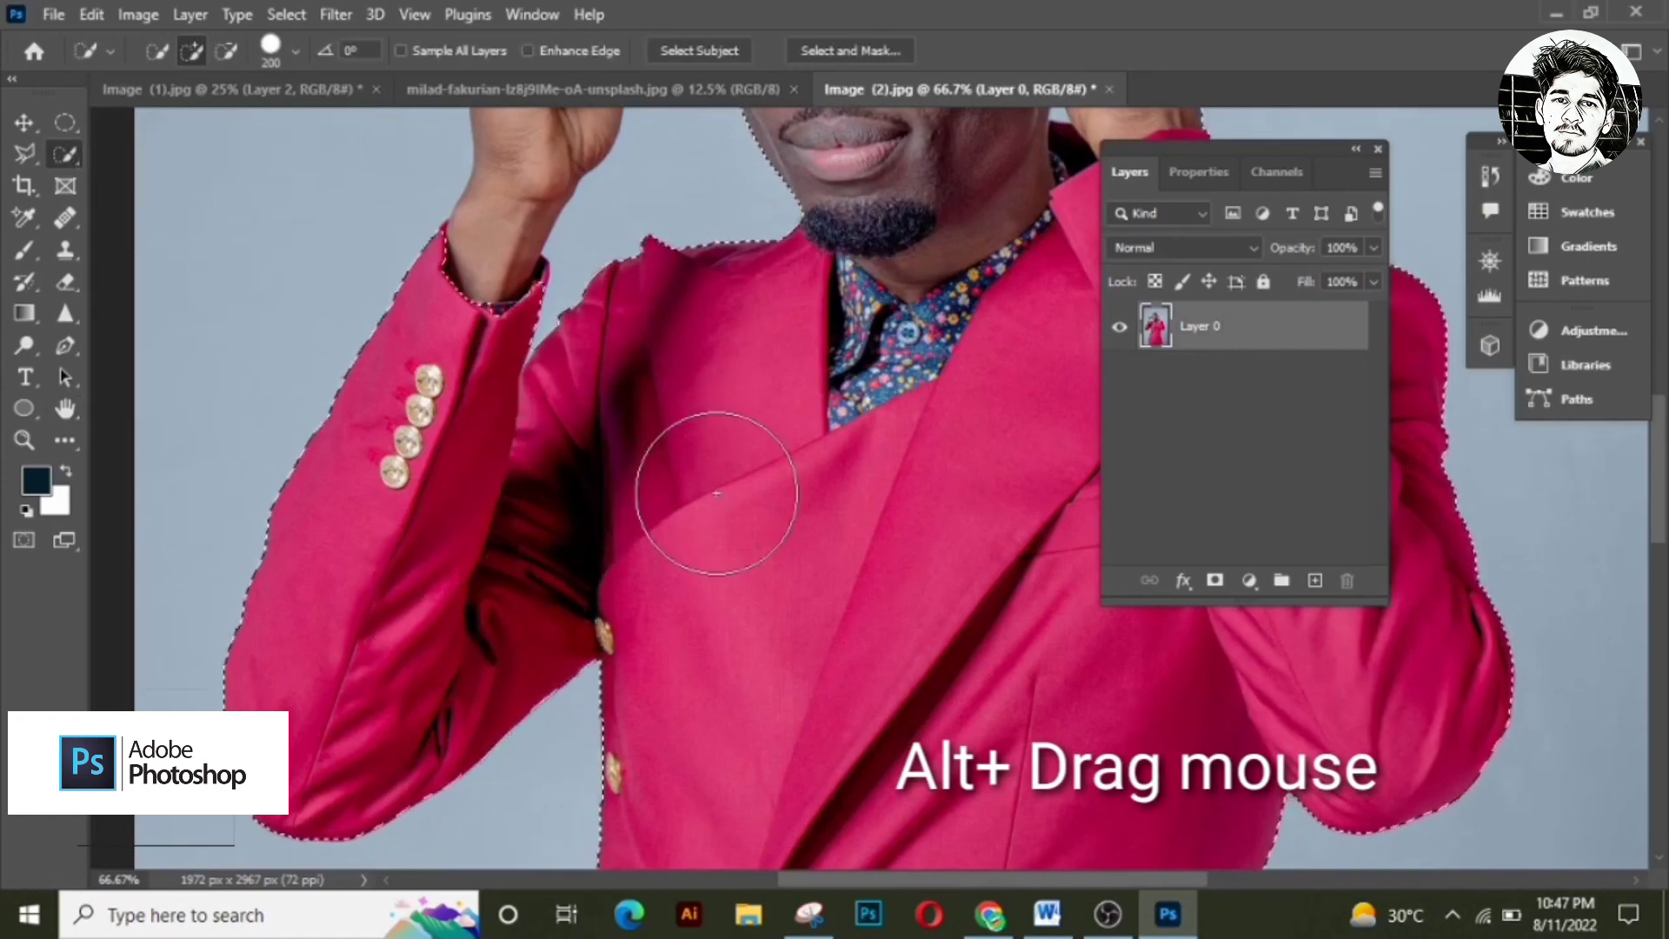
Step: Reduce the Quick Selection brush to 60 and add the man's bare right wrist and hand to the selection
key(h)
drag(683, 325, 719, 596)
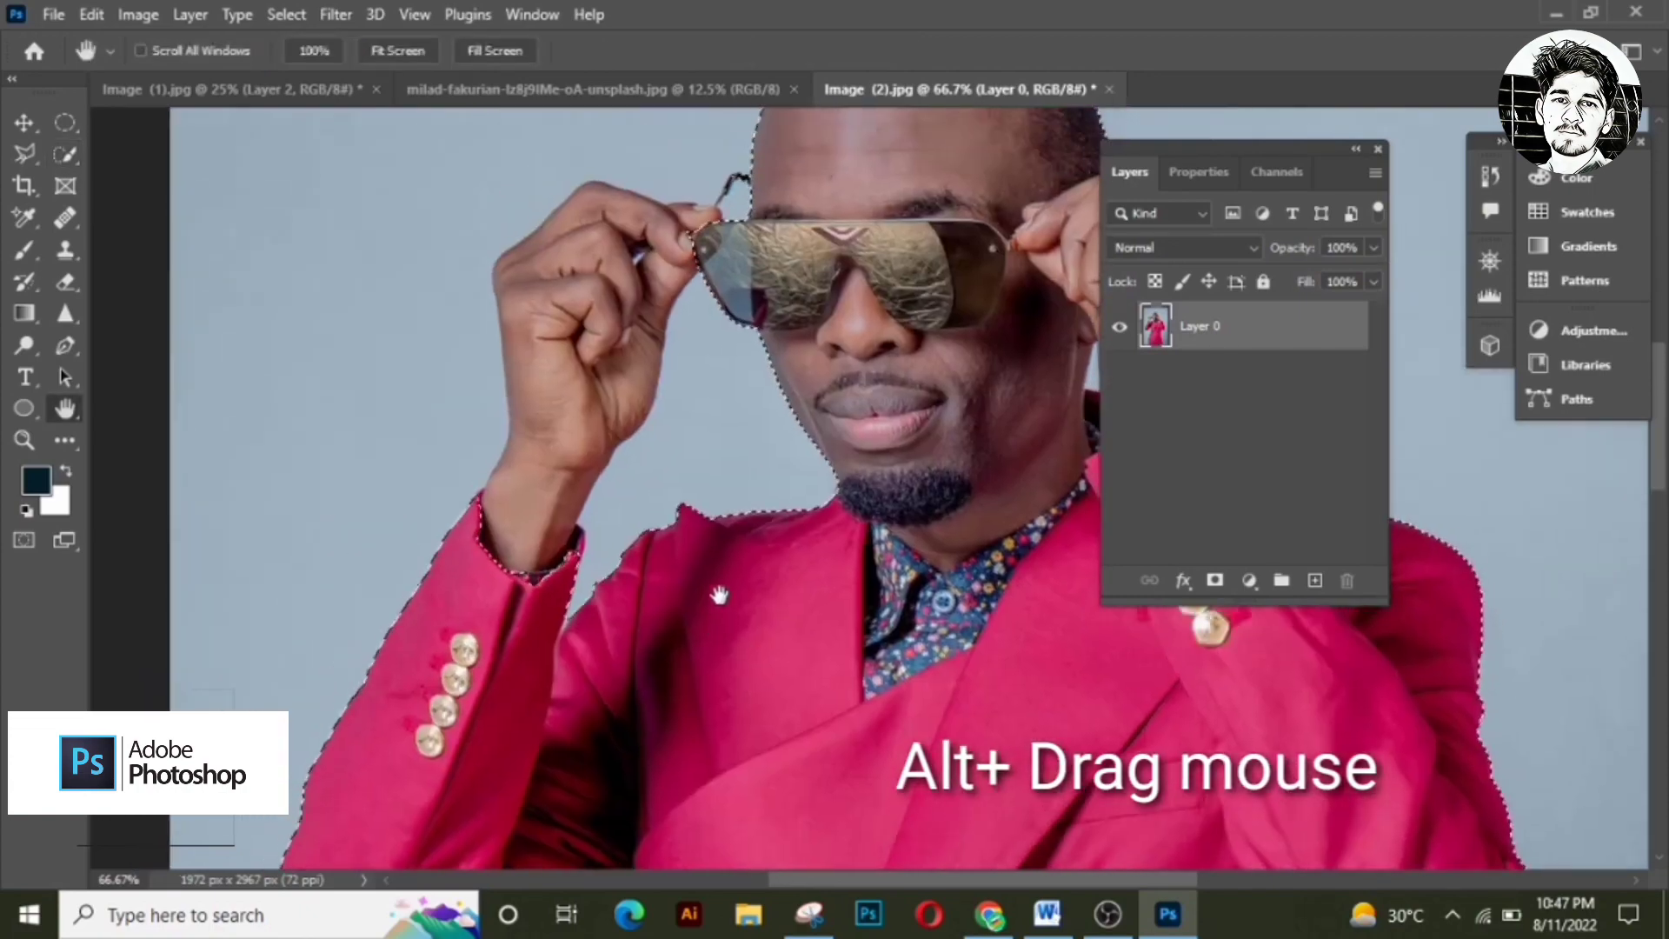
click(63, 156)
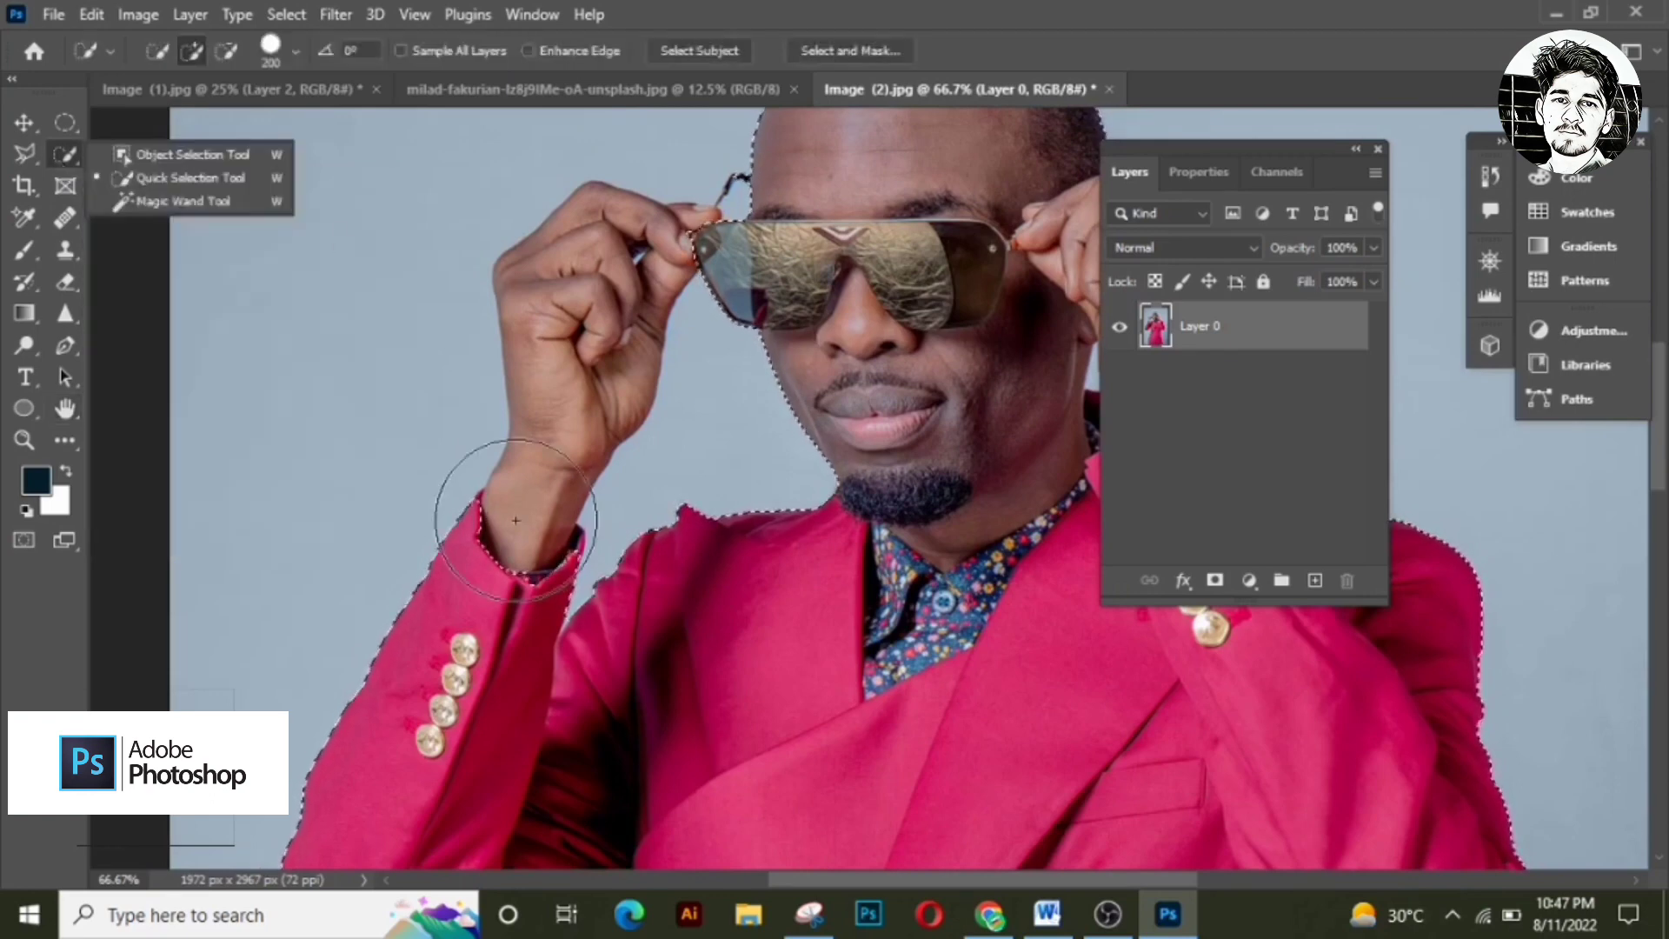
key(bracketleft)
key(bracketleft)
key(bracketleft)
key(bracketleft)
key(bracketleft)
key(bracketleft)
key(bracketleft)
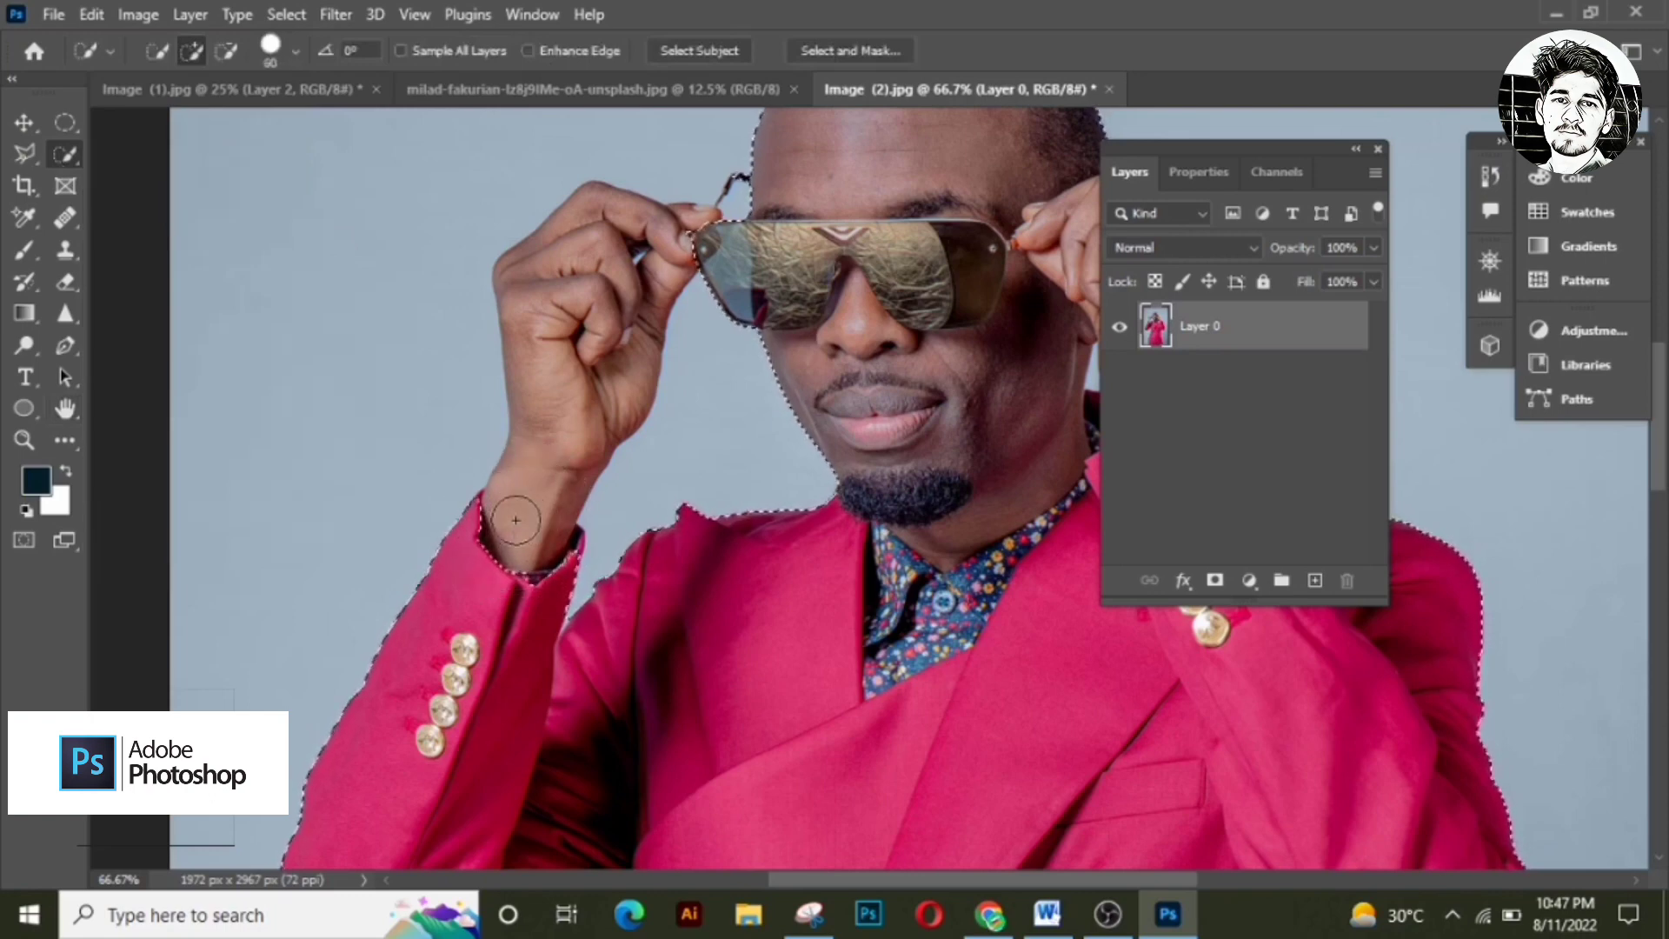
click(516, 572)
drag(574, 380, 577, 354)
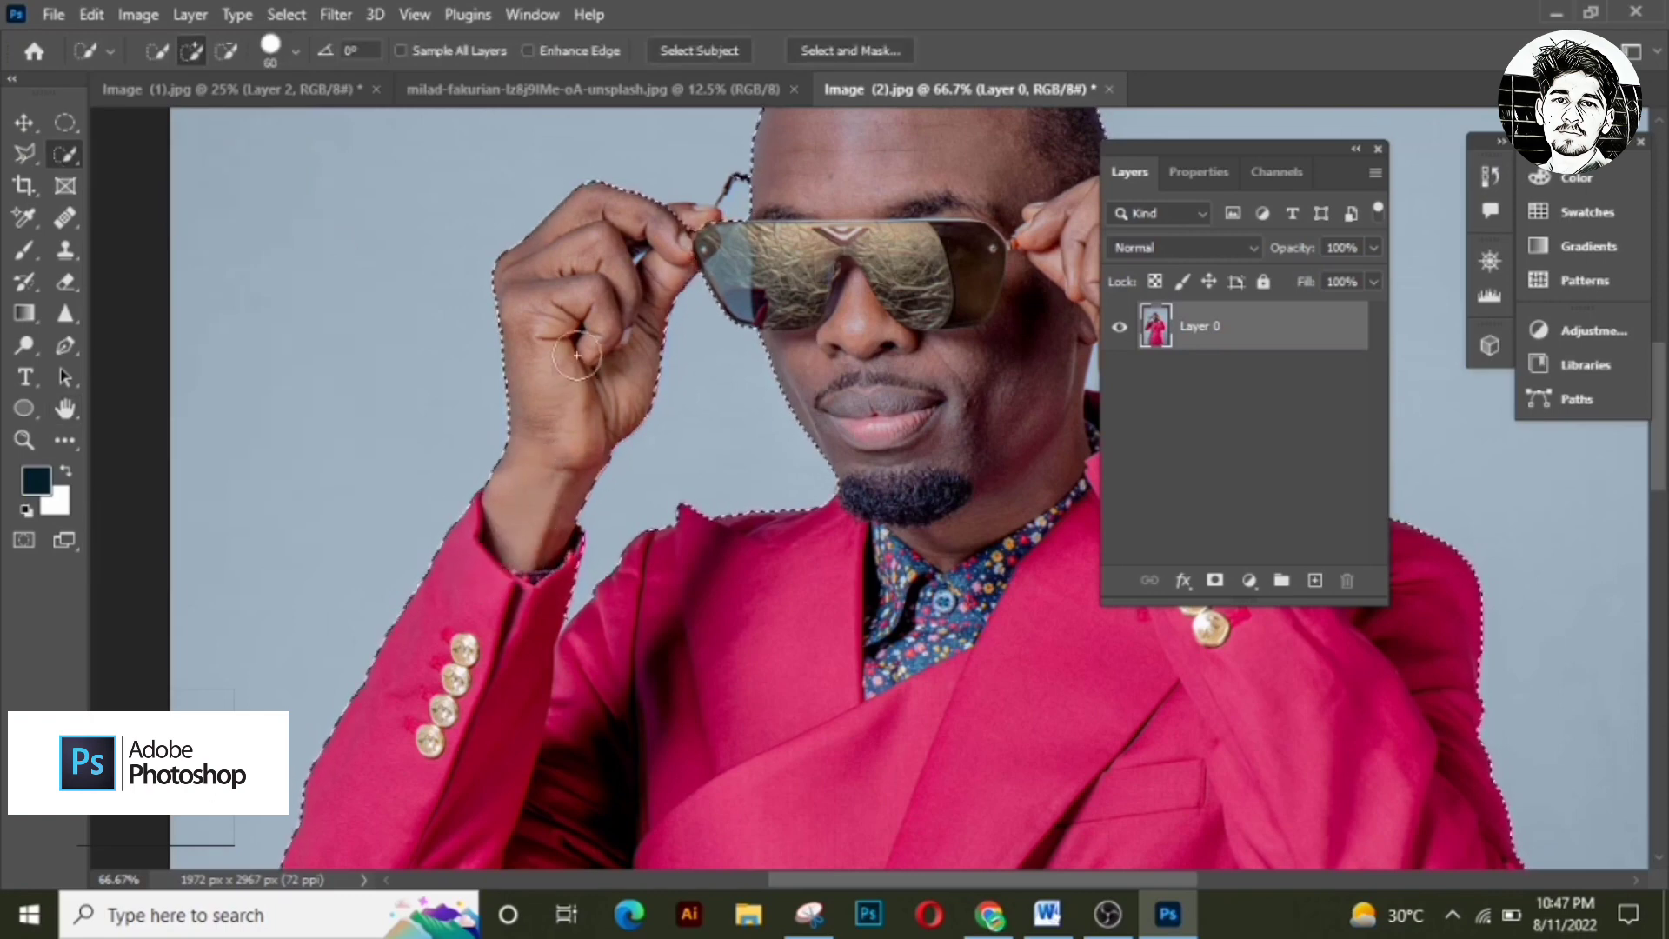
Step: Reduce the Quick Selection brush to 5 and subtract the small background gap between the right hand's fingers
key(h)
drag(732, 213, 723, 387)
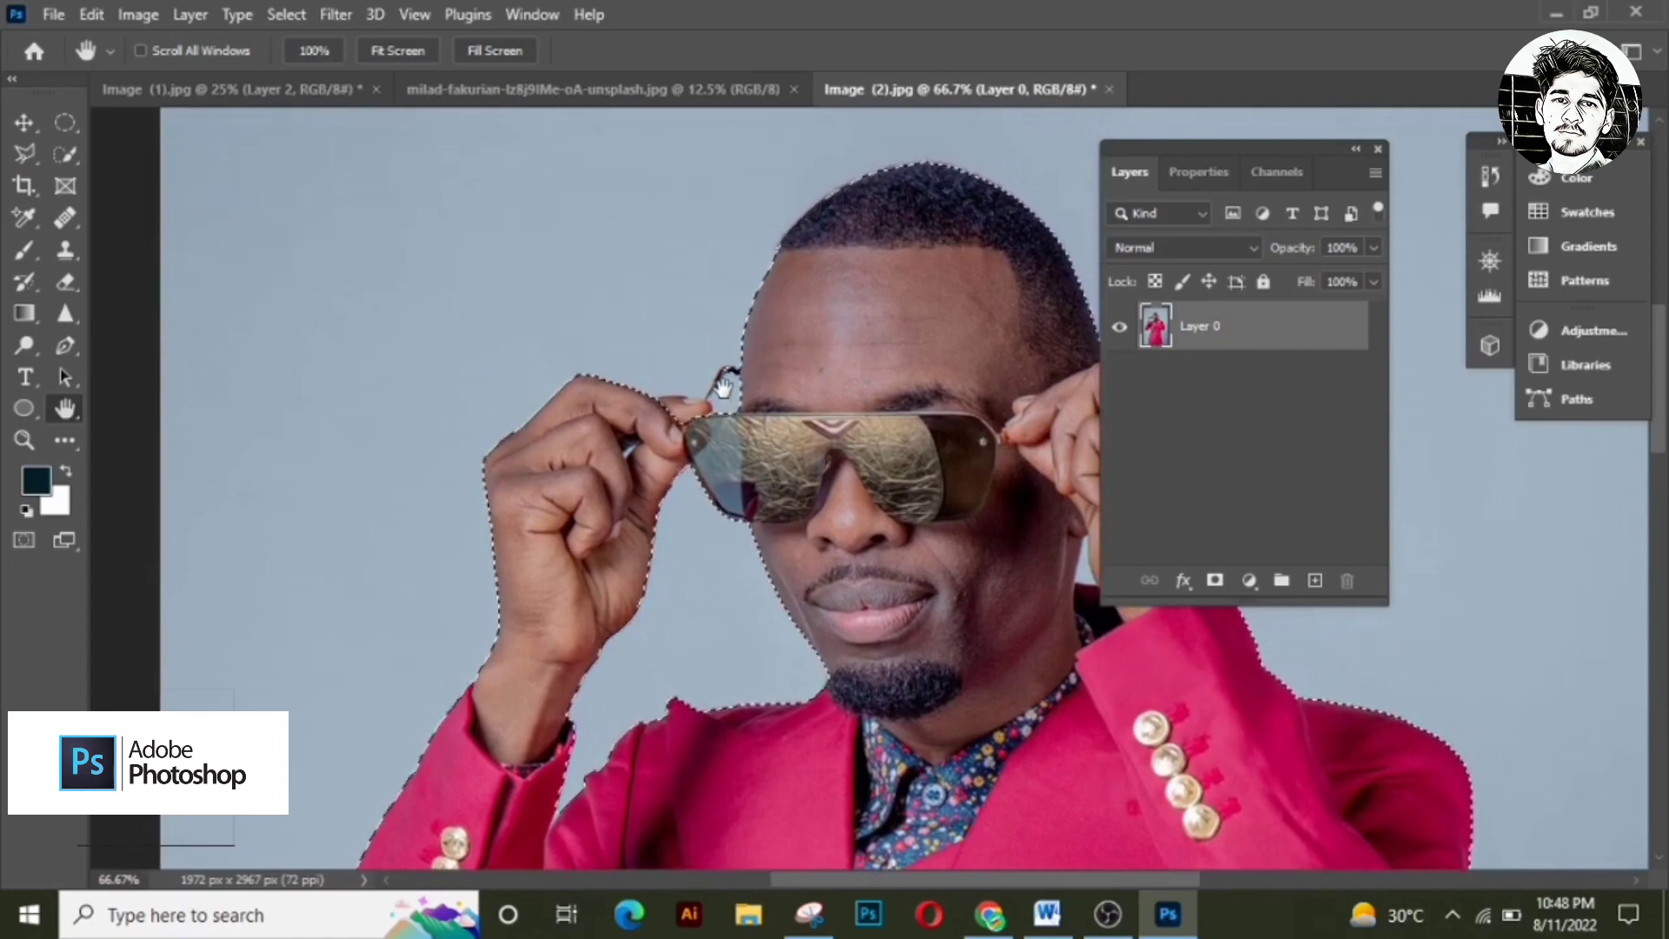
key(z)
click(666, 470)
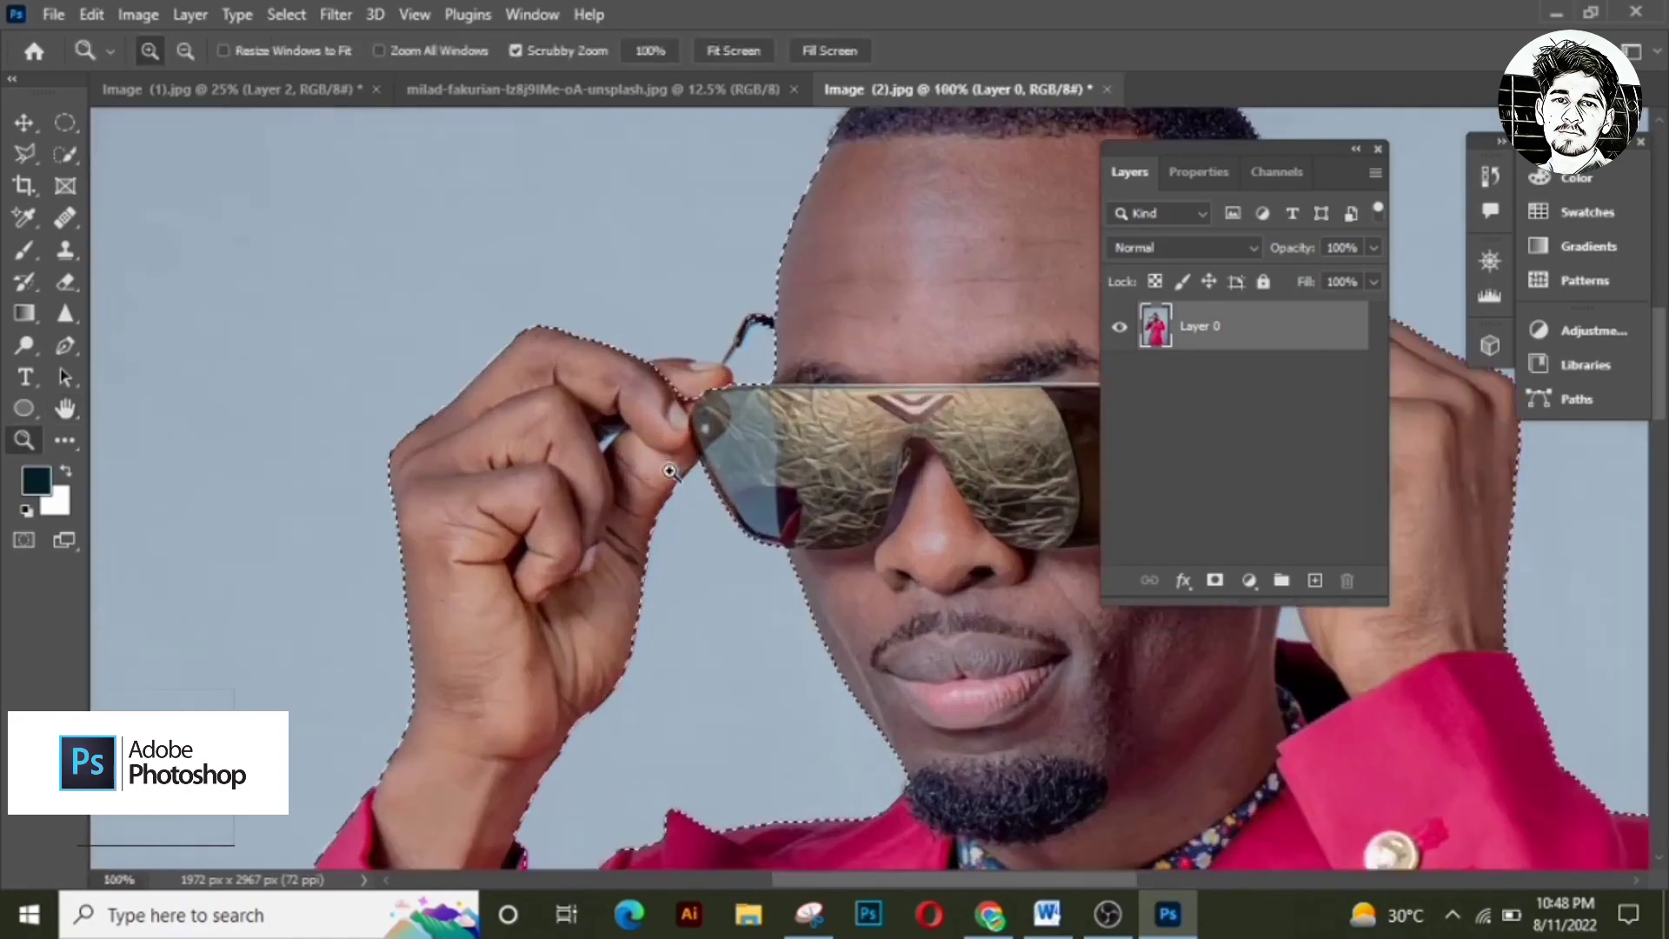
click(669, 471)
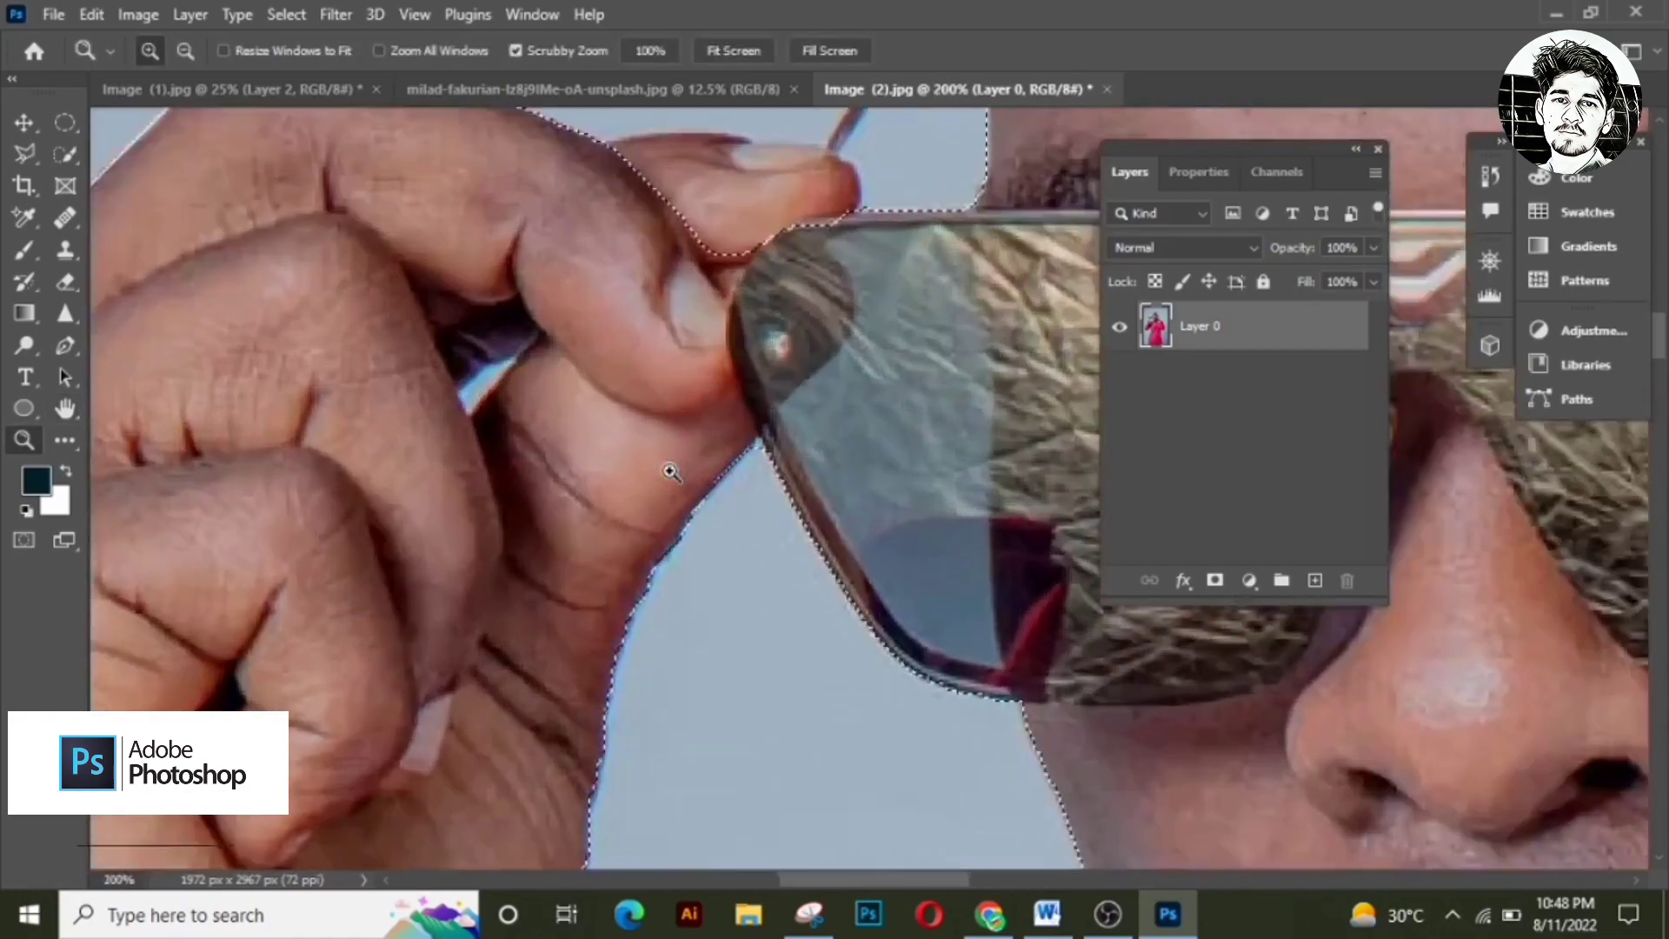
click(65, 154)
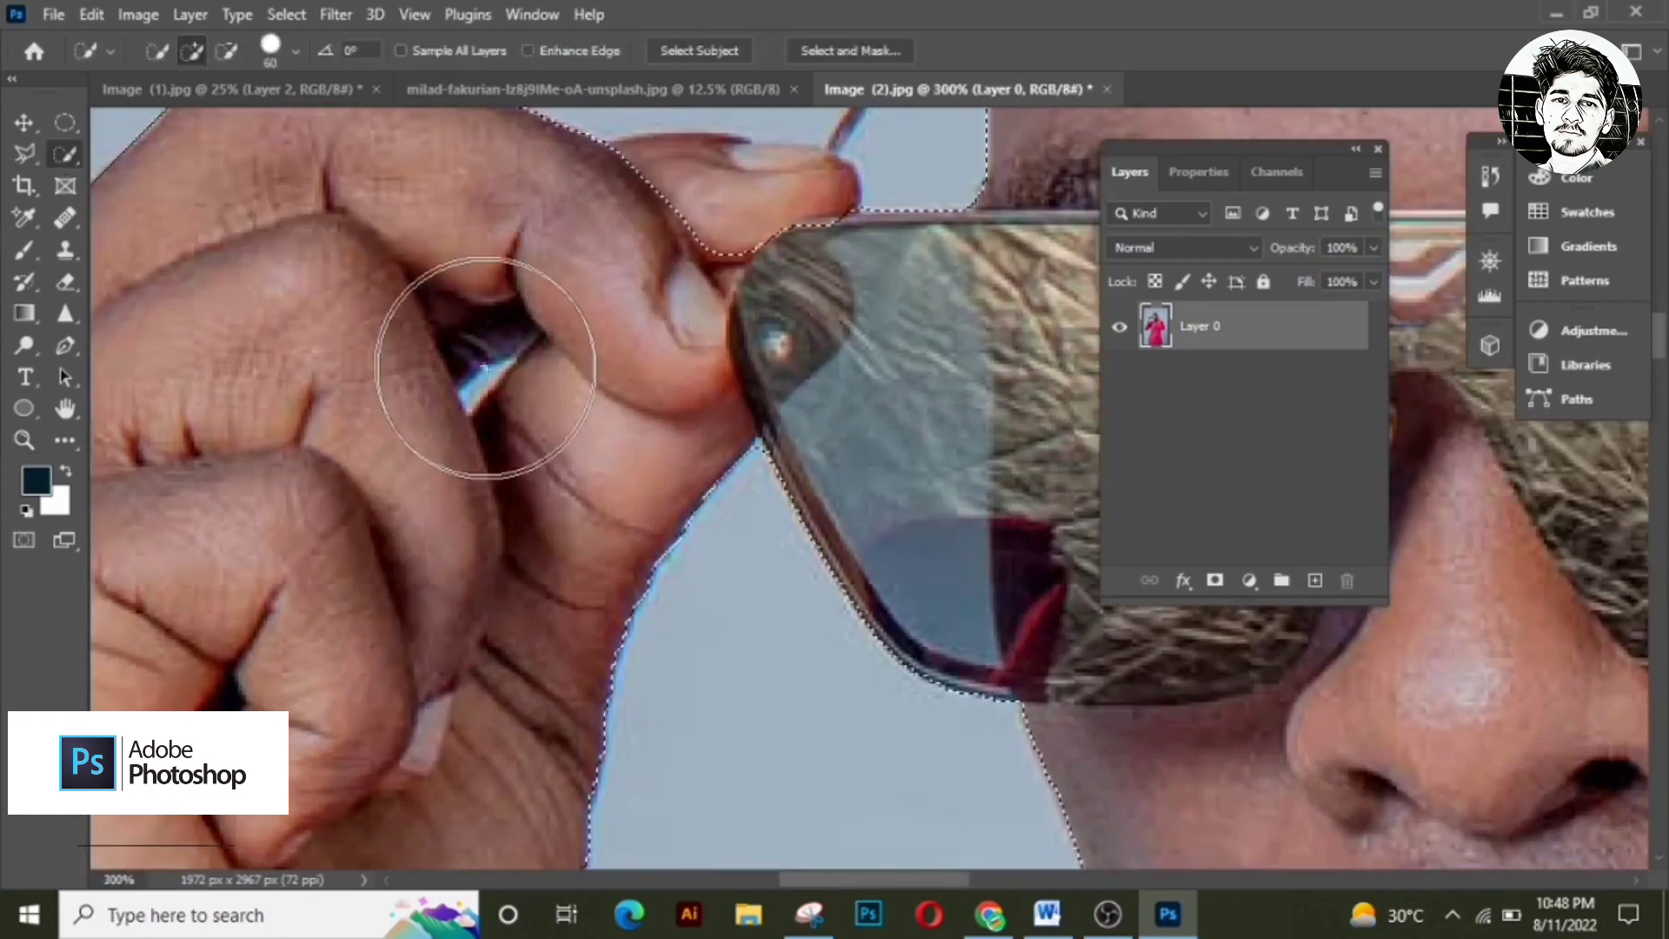
key(bracketleft)
key(bracketleft)
key(bracketleft)
key(bracketleft)
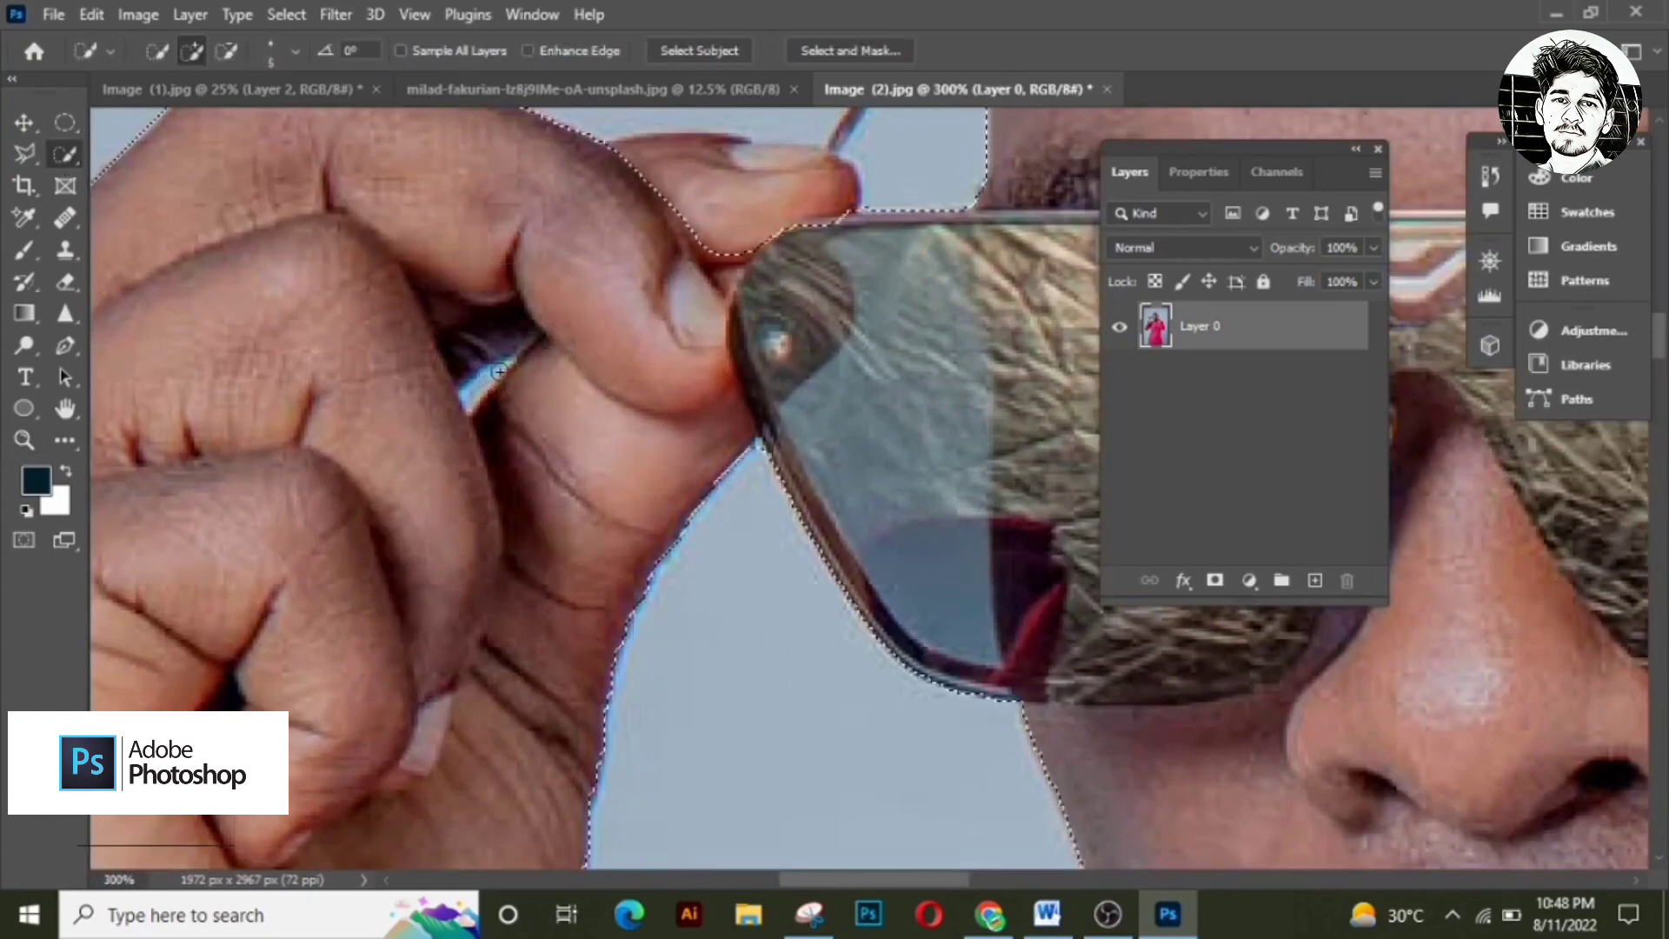
key(z)
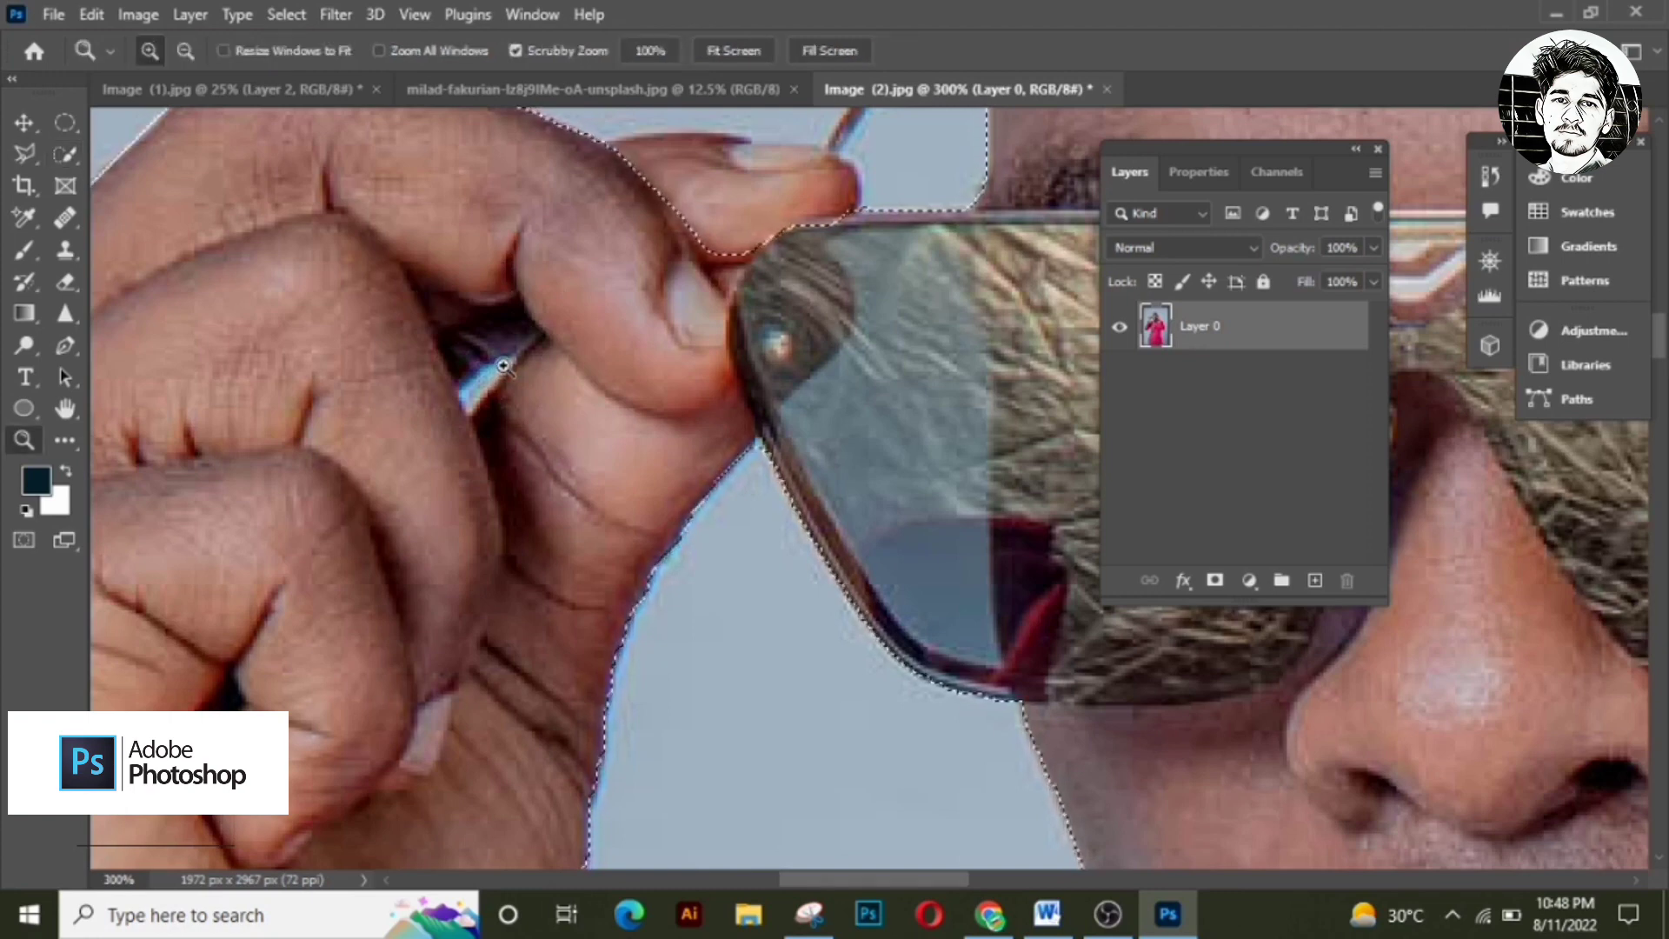
key(w)
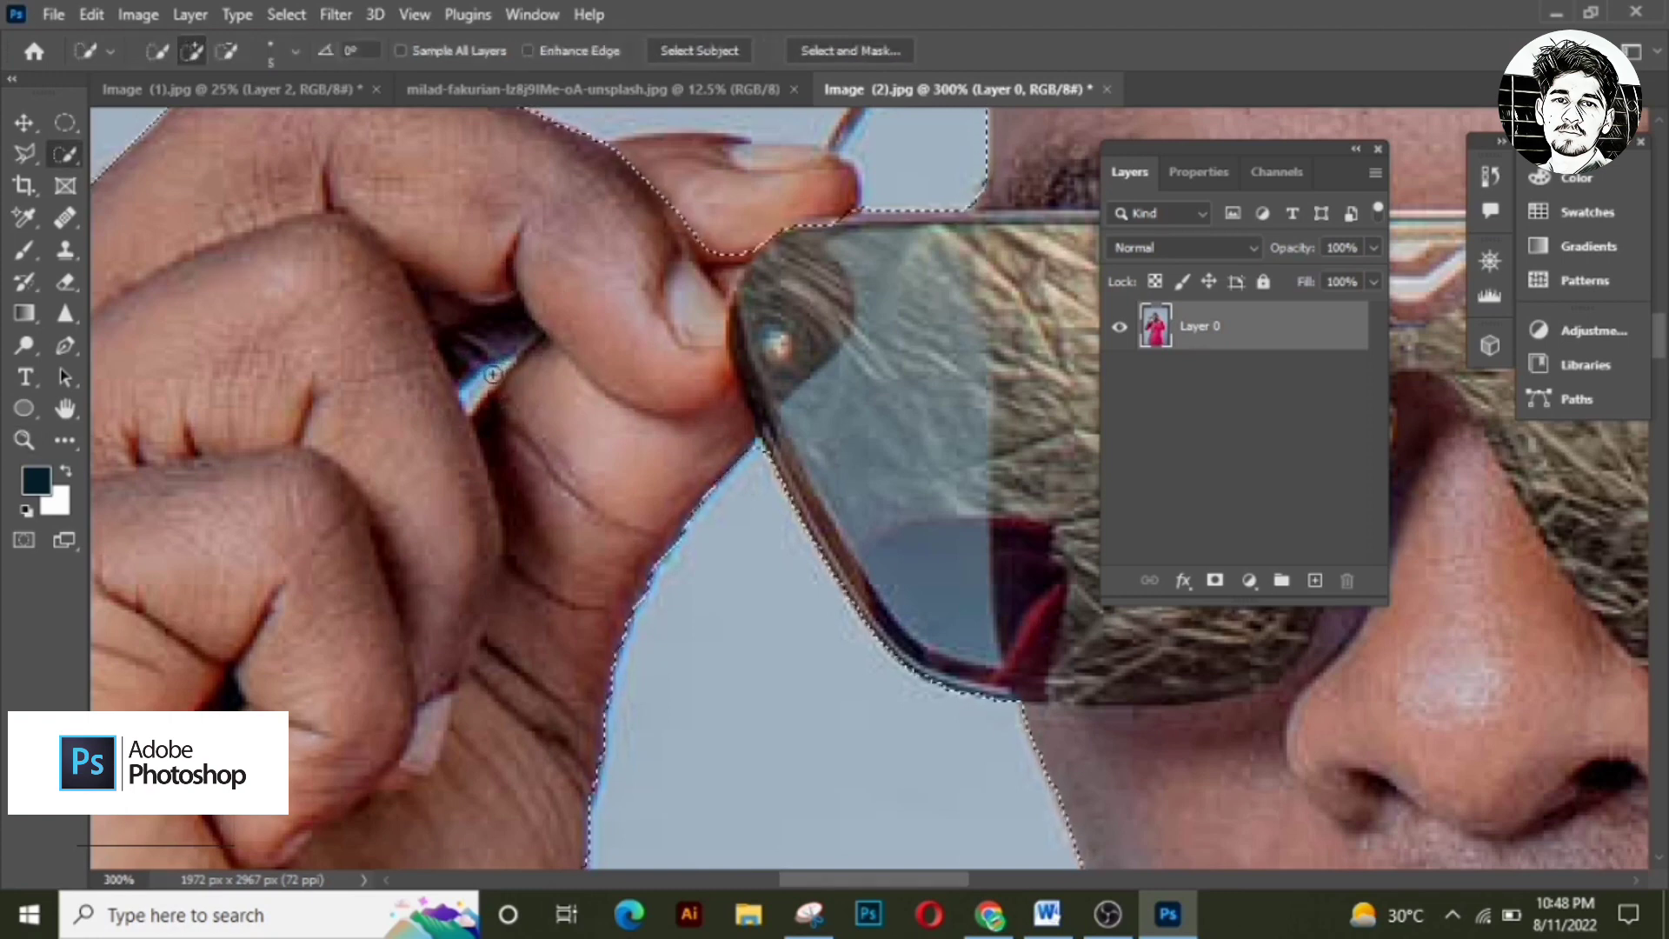
key(alt)
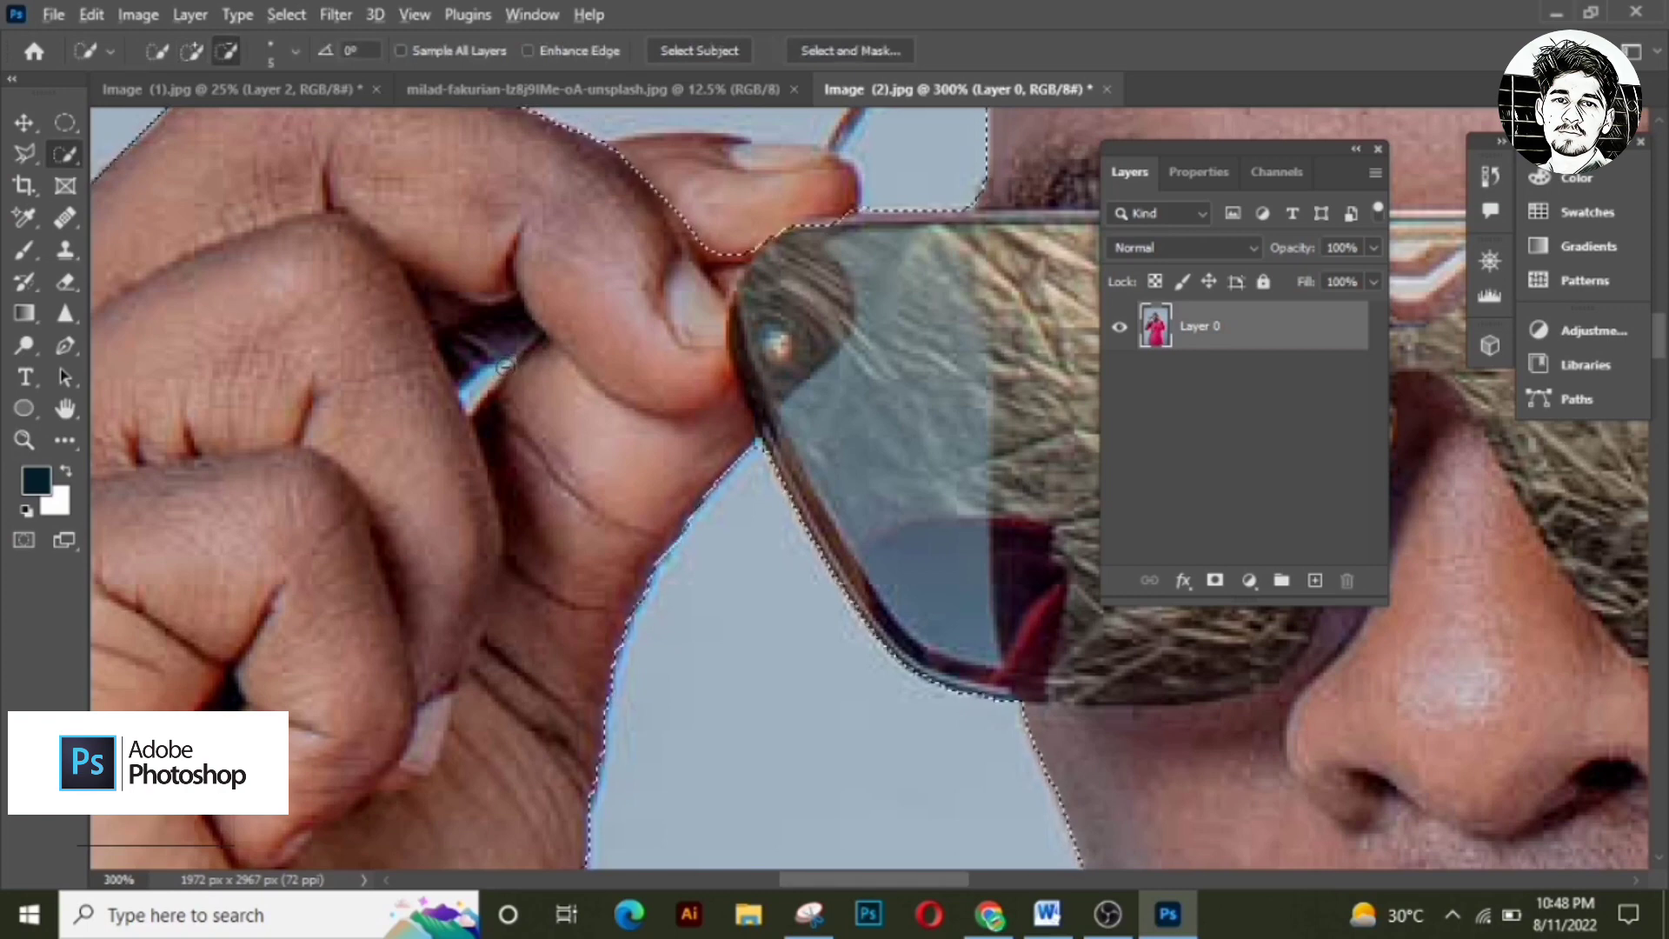
drag(479, 390, 495, 348)
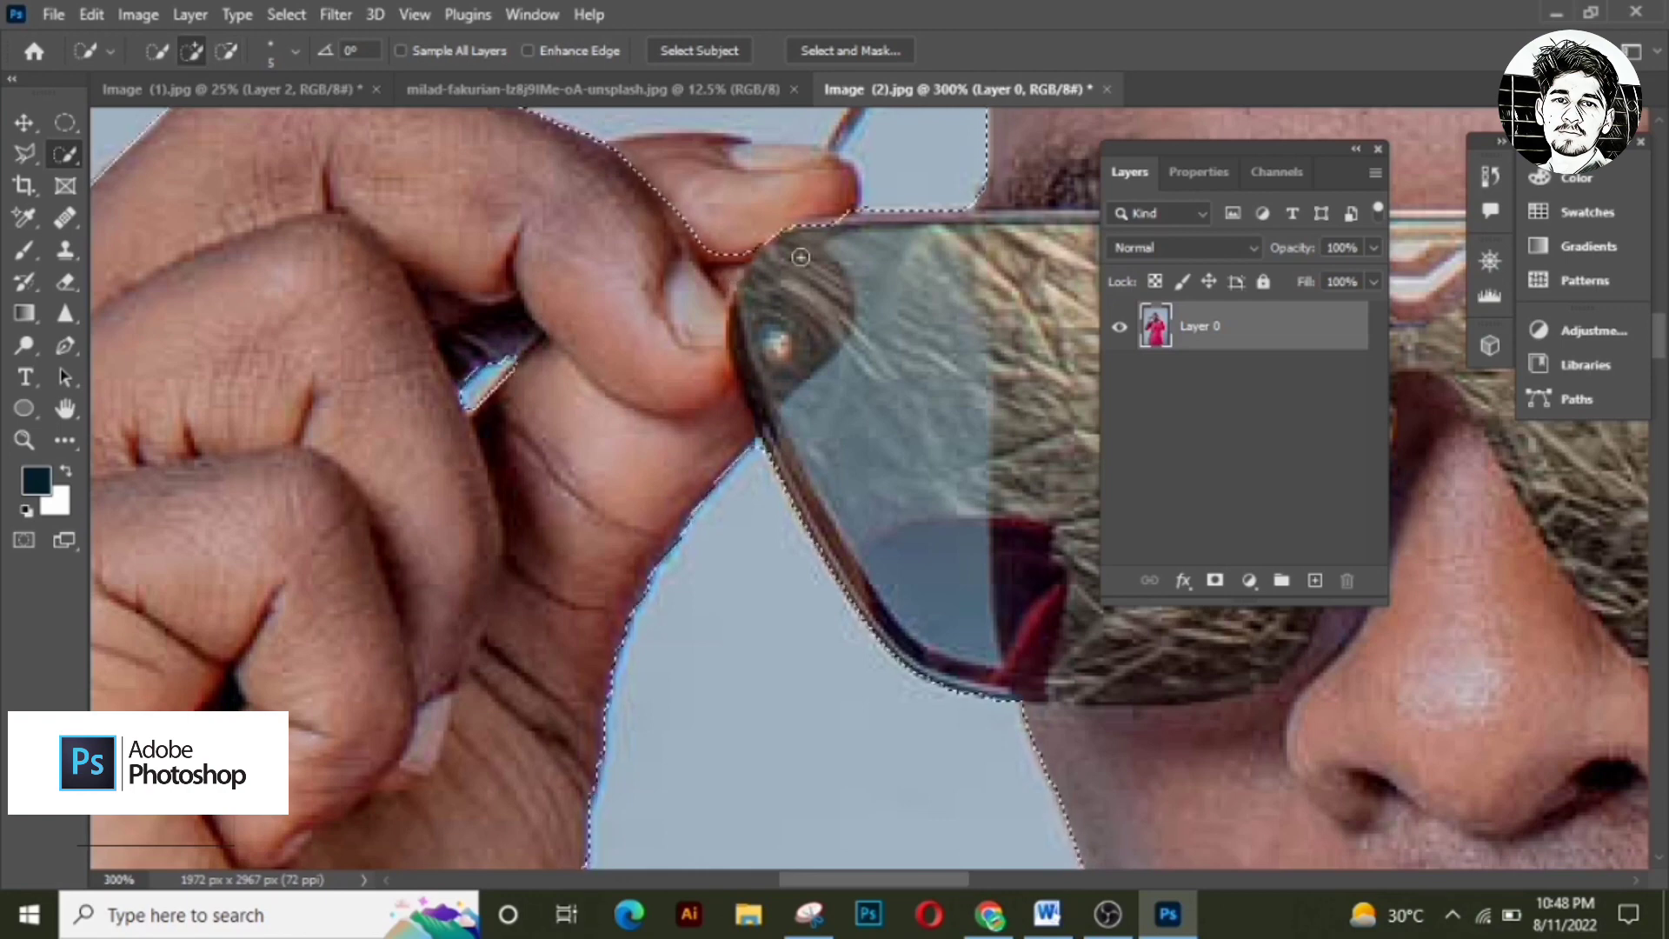
Step: Add the right fingertip and the thin sunglasses arm beside the forehead to the selection
key(space)
mouse_move(926, 201)
mouse_down()
mouse_move(794, 459)
mouse_move(611, 507)
mouse_move(515, 439)
mouse_up()
drag(617, 432, 559, 399)
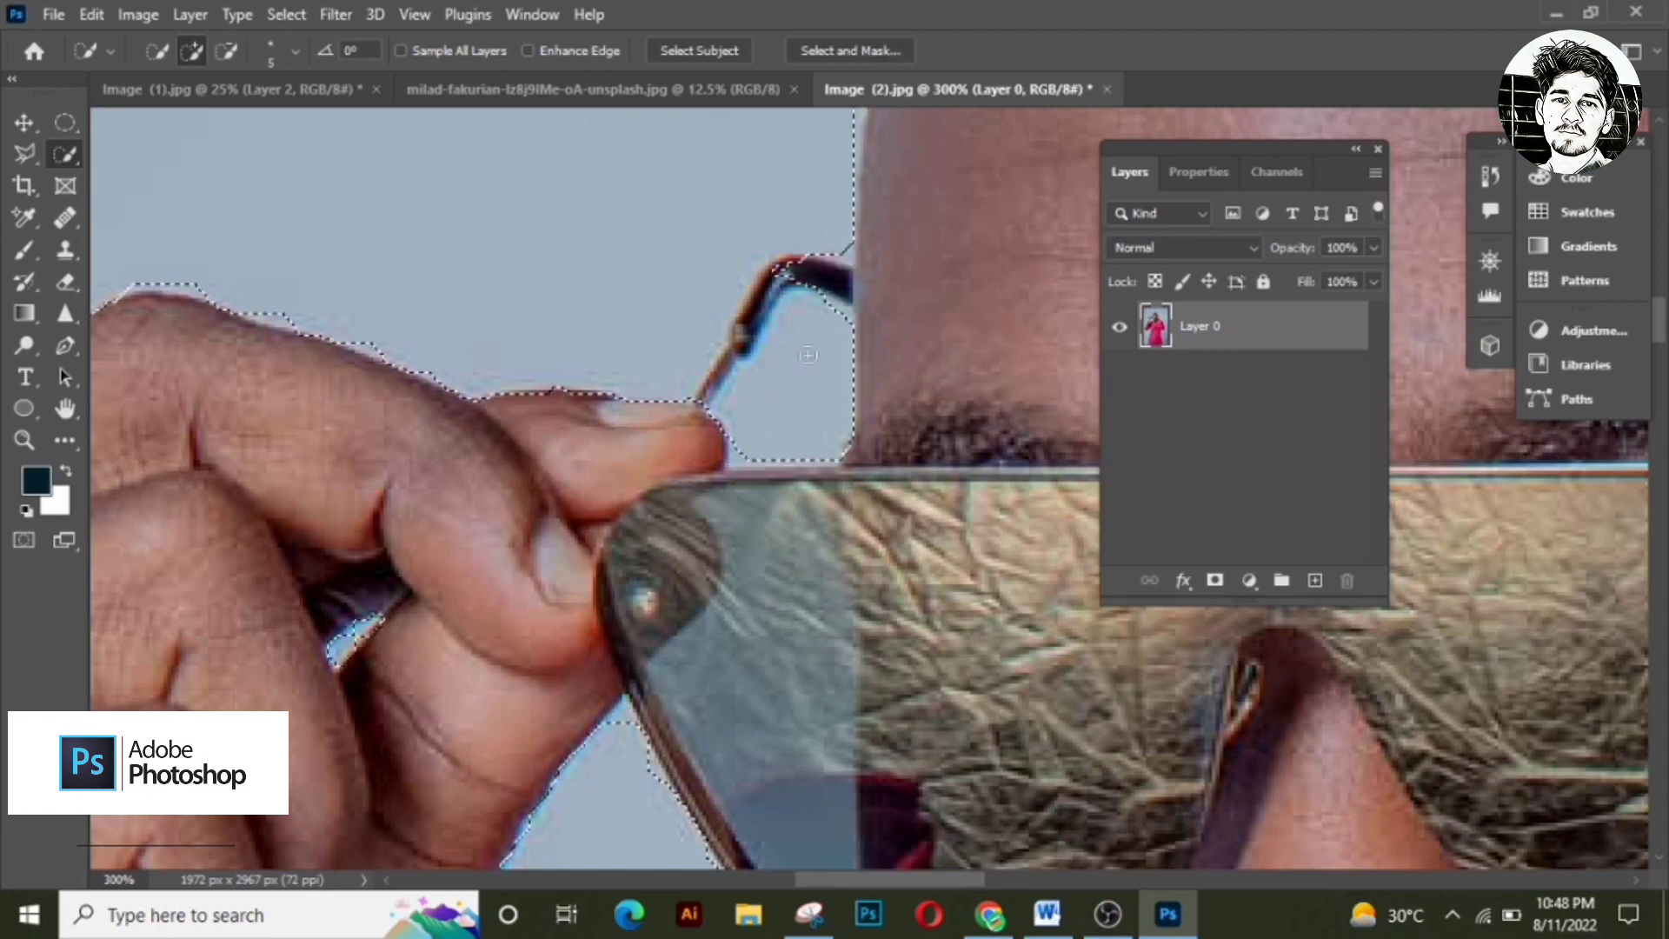
mouse_move(753, 325)
mouse_down()
mouse_move(700, 410)
mouse_move(738, 289)
mouse_up()
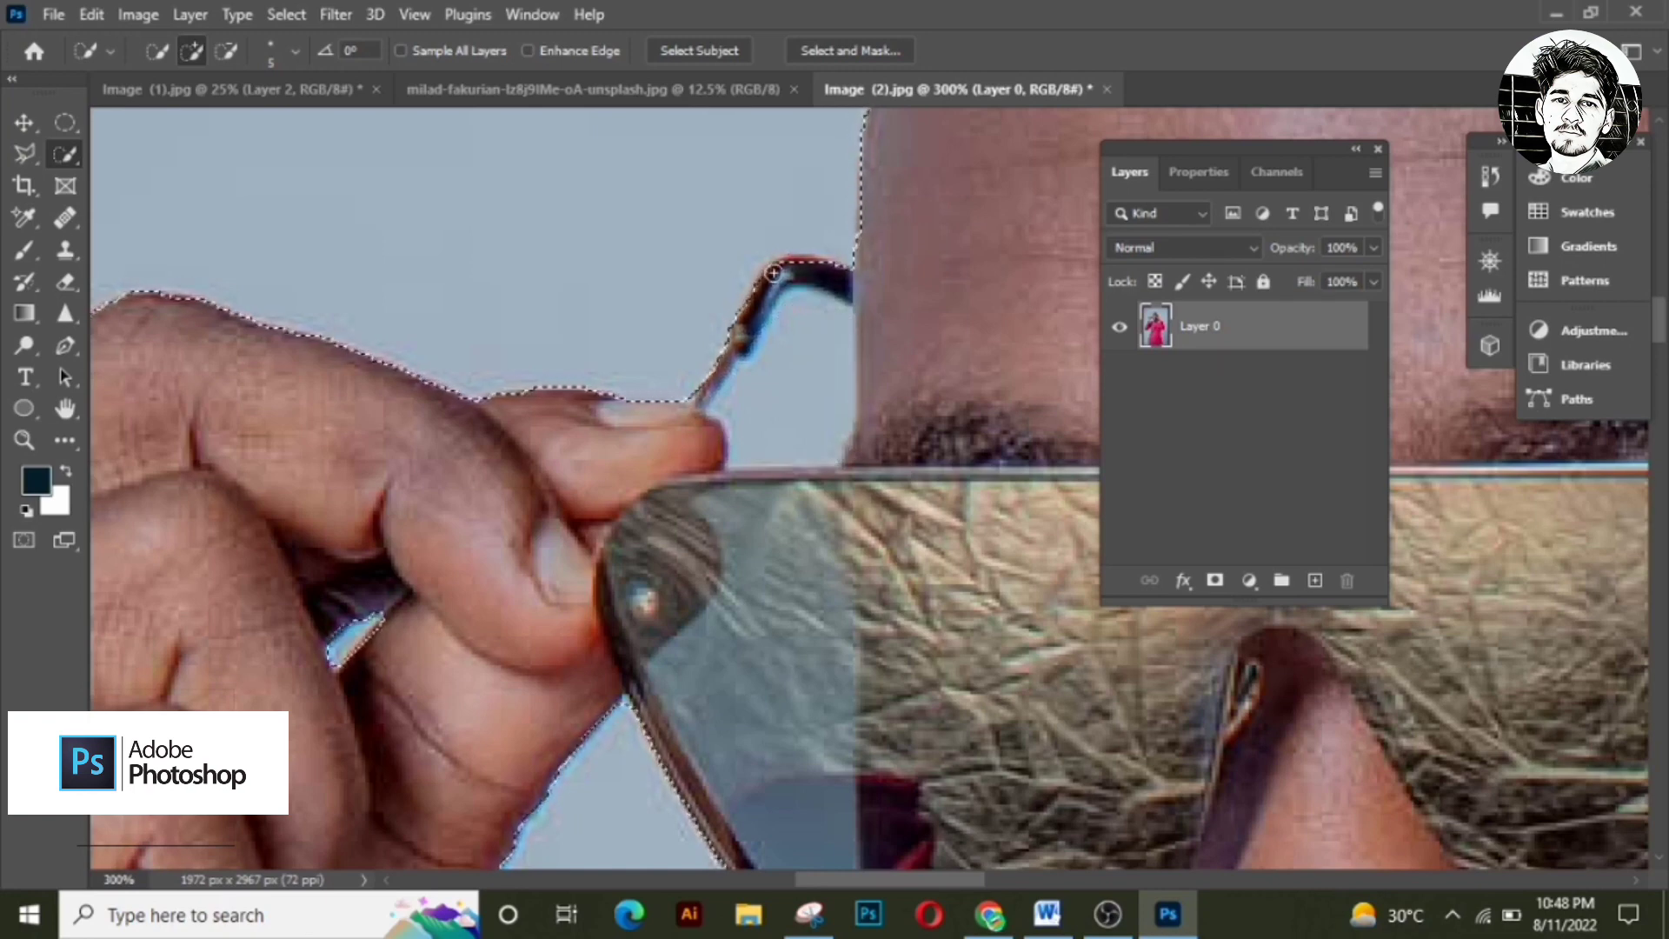
mouse_move(836, 263)
mouse_down()
mouse_move(846, 250)
mouse_move(765, 287)
mouse_move(809, 261)
mouse_move(695, 391)
mouse_move(749, 300)
mouse_move(821, 315)
mouse_up()
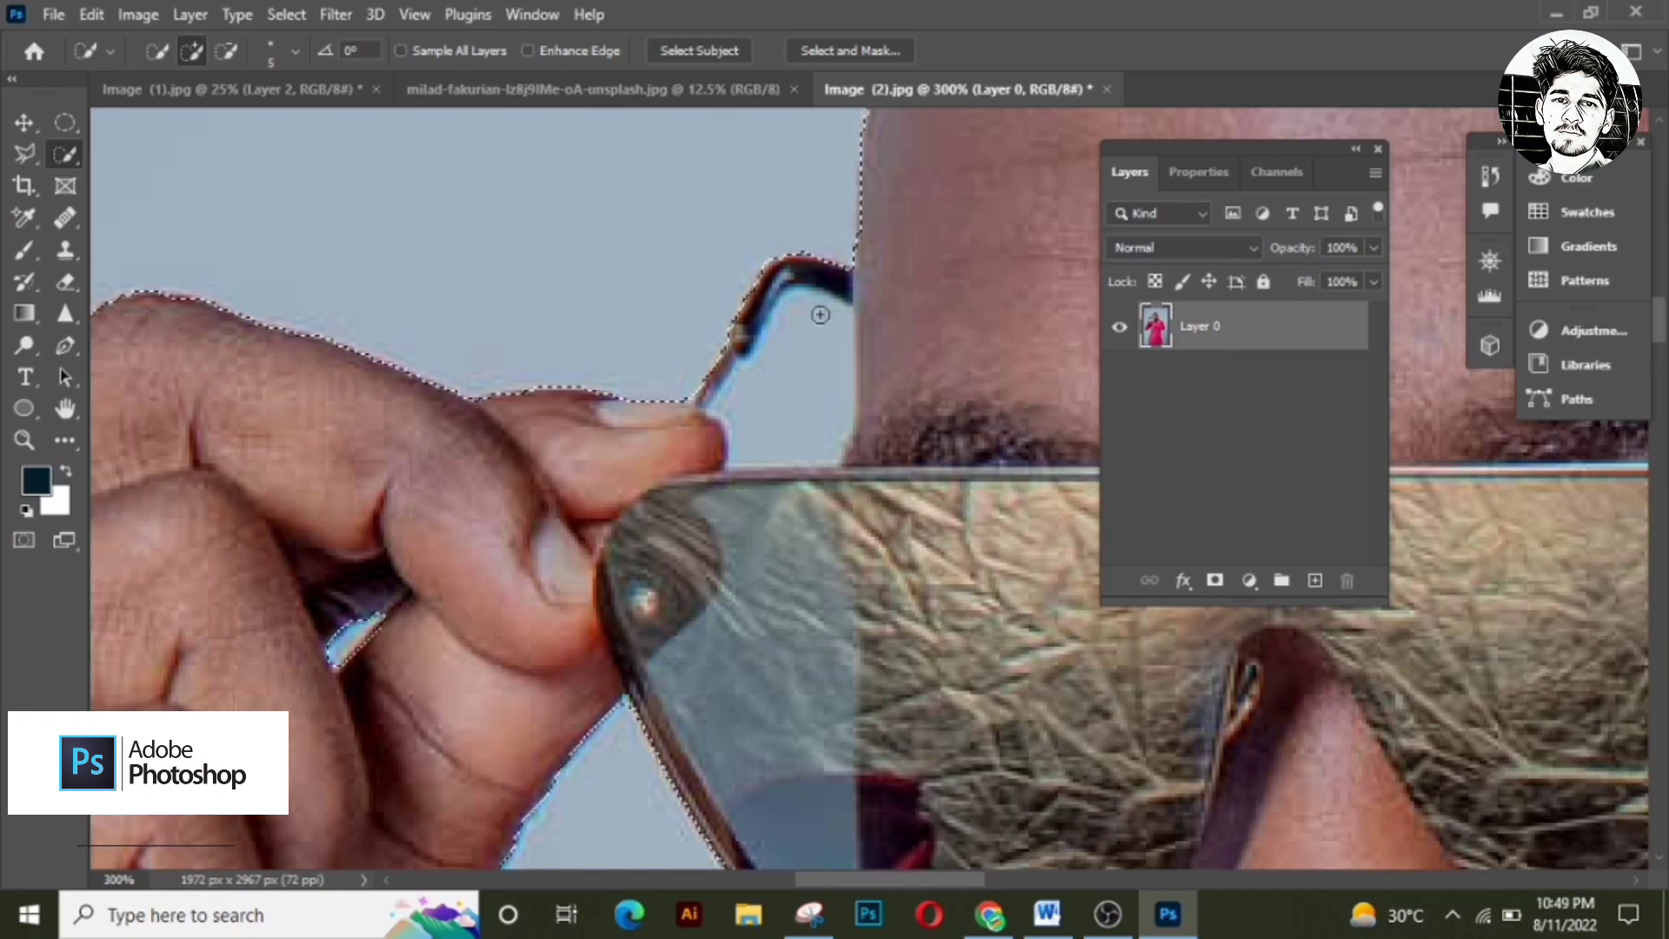
Step: Set the Quick Selection brush to 9 and subtract the background enclosed by the sunglasses arm, fingertip and forehead
key(alt)
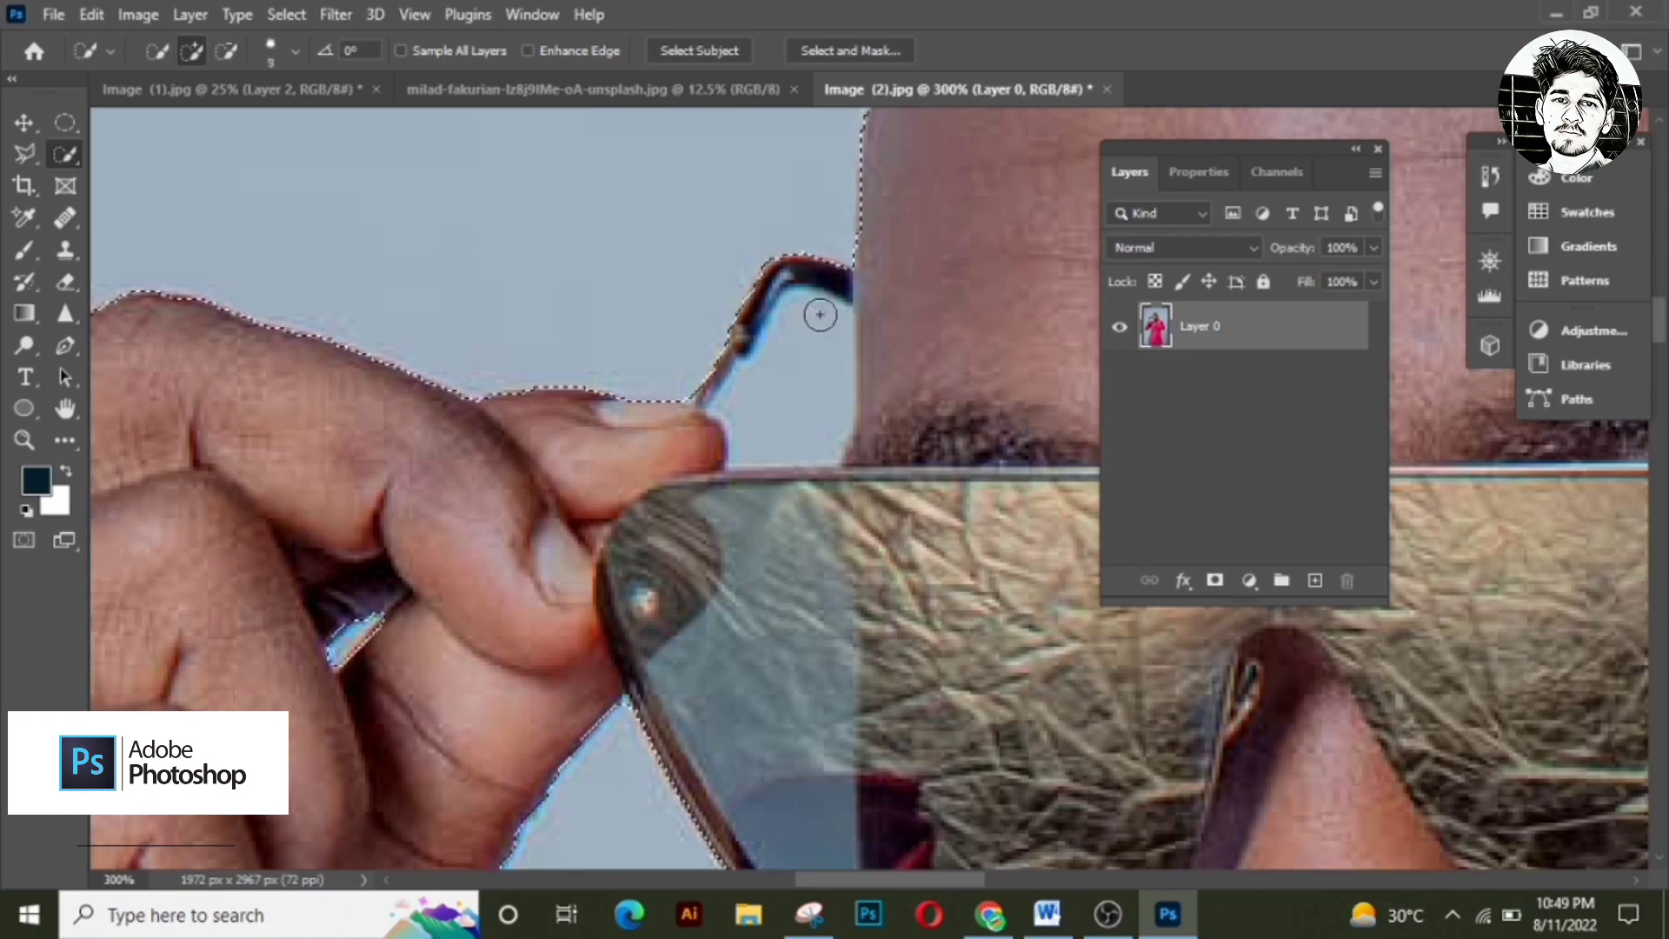
key(alt)
drag(819, 315, 801, 376)
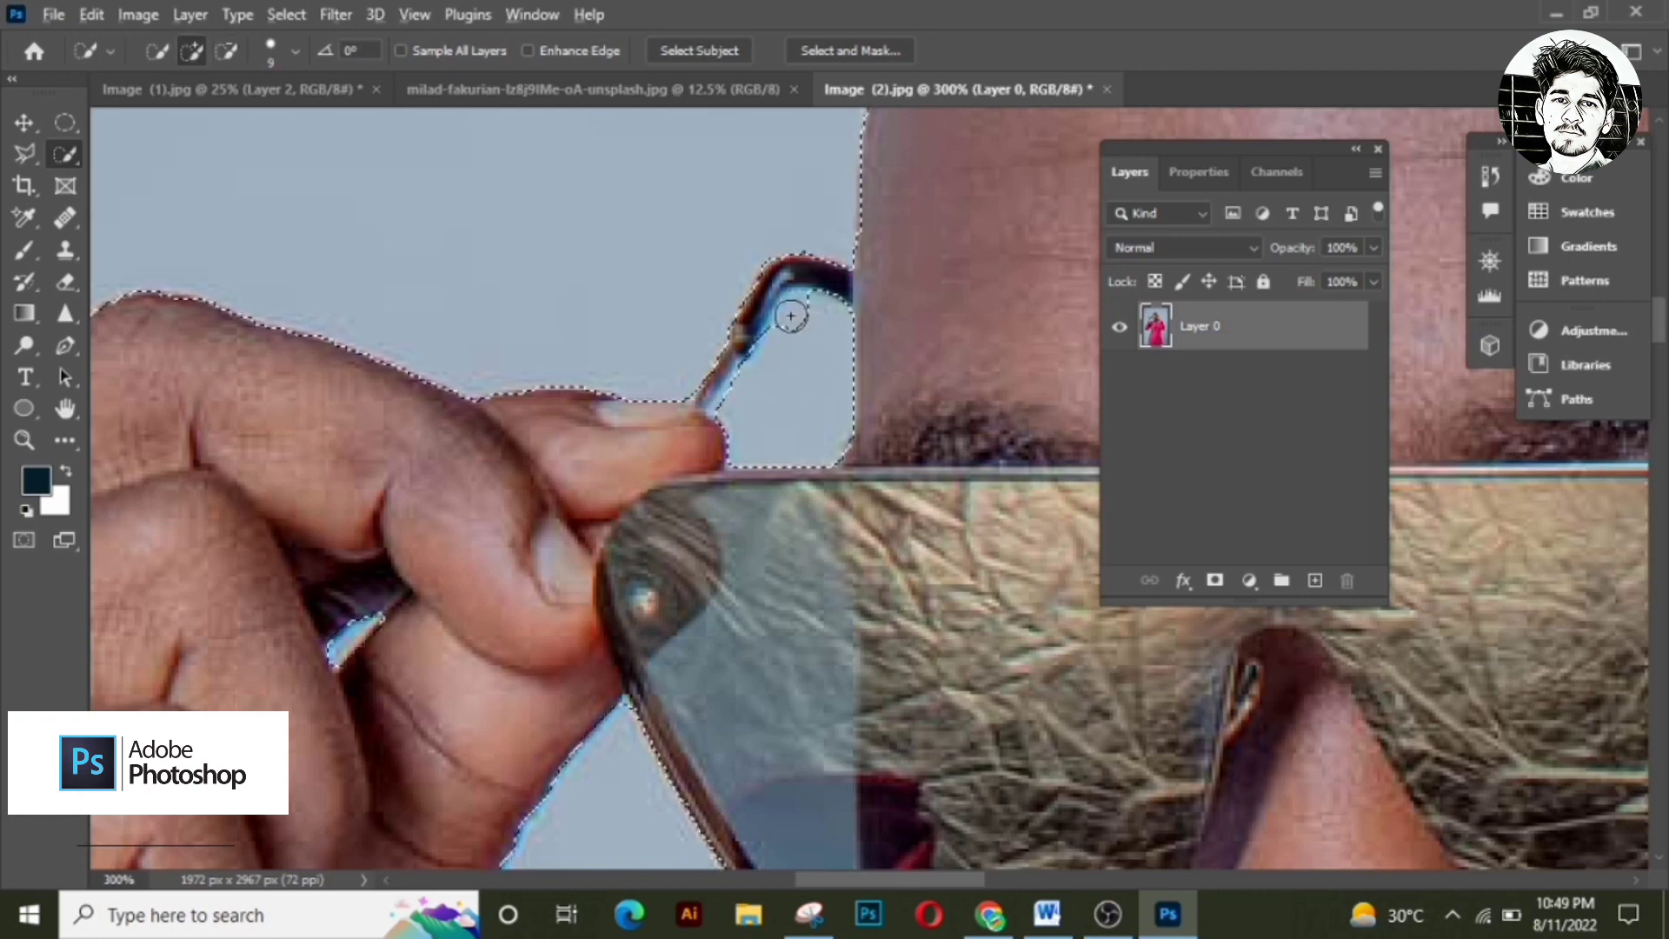
key(alt)
drag(802, 302, 805, 388)
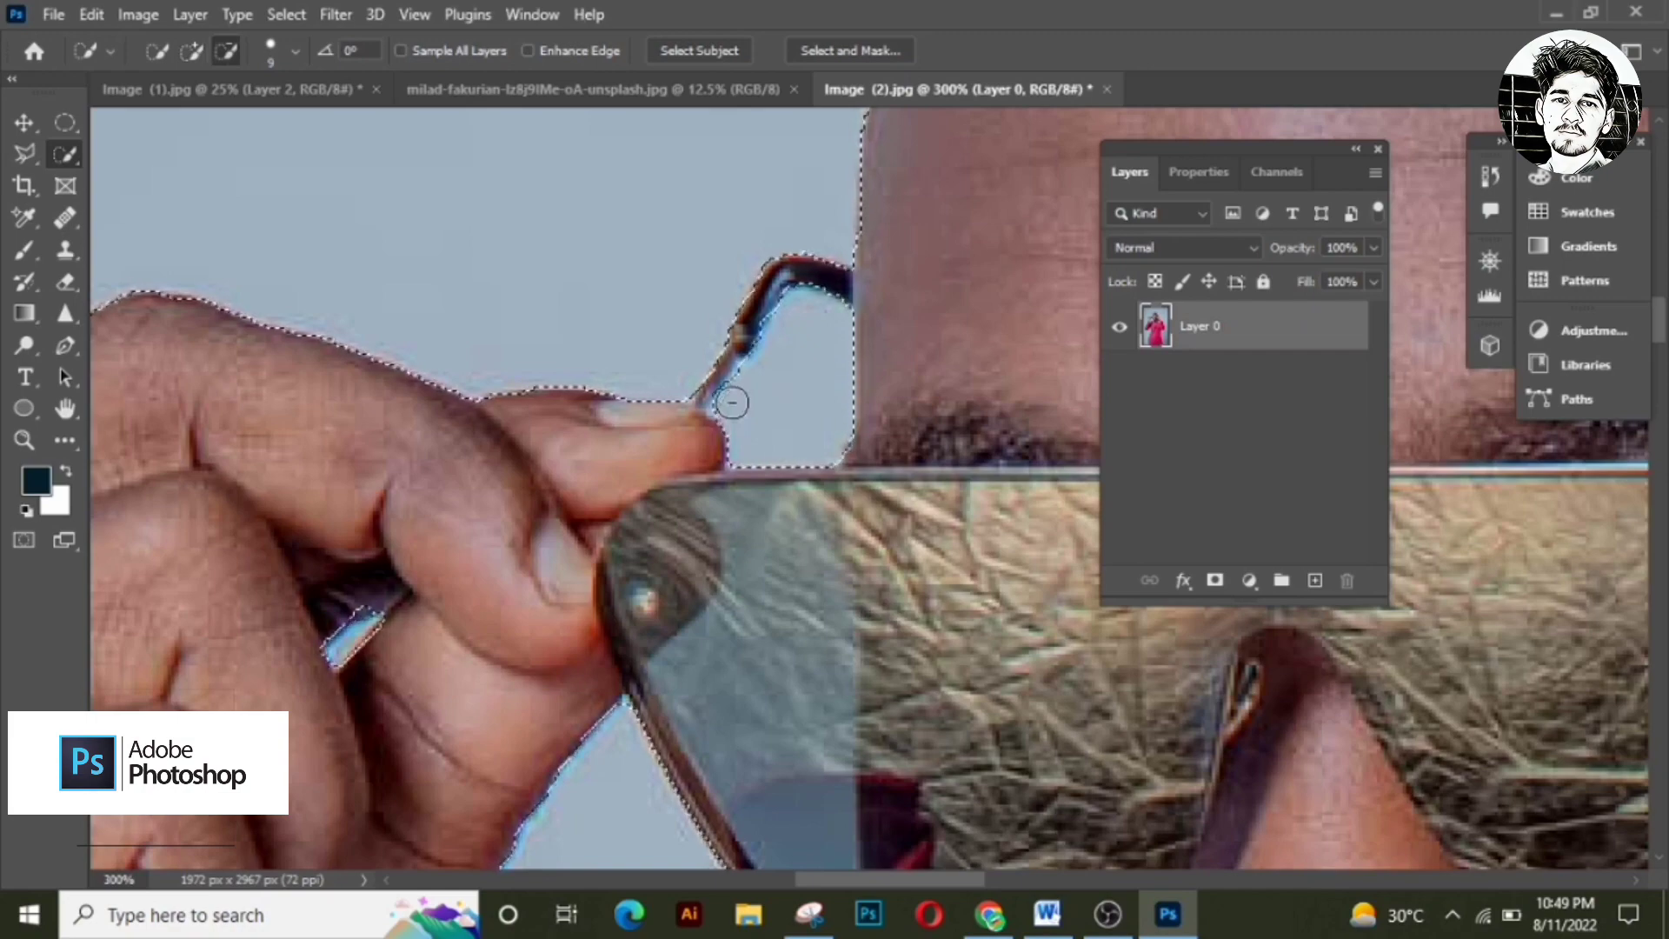
key(alt)
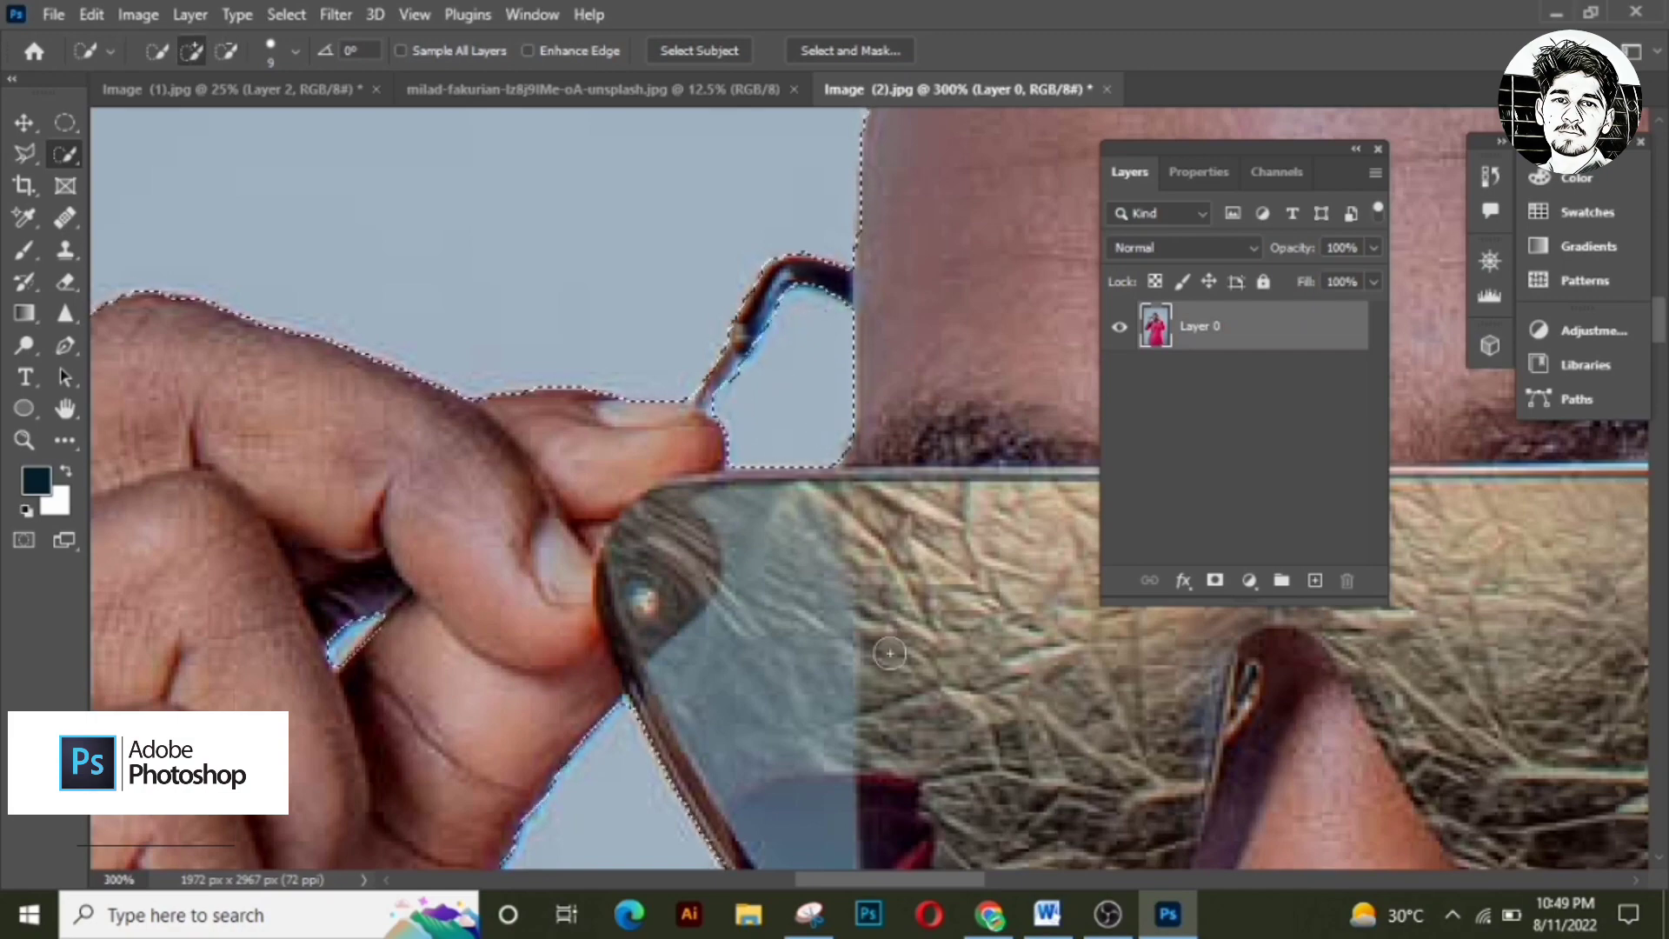
Step: Copy the selected man onto a new layer and hide Layer 0
key(h)
key(z)
alt+click(432, 713)
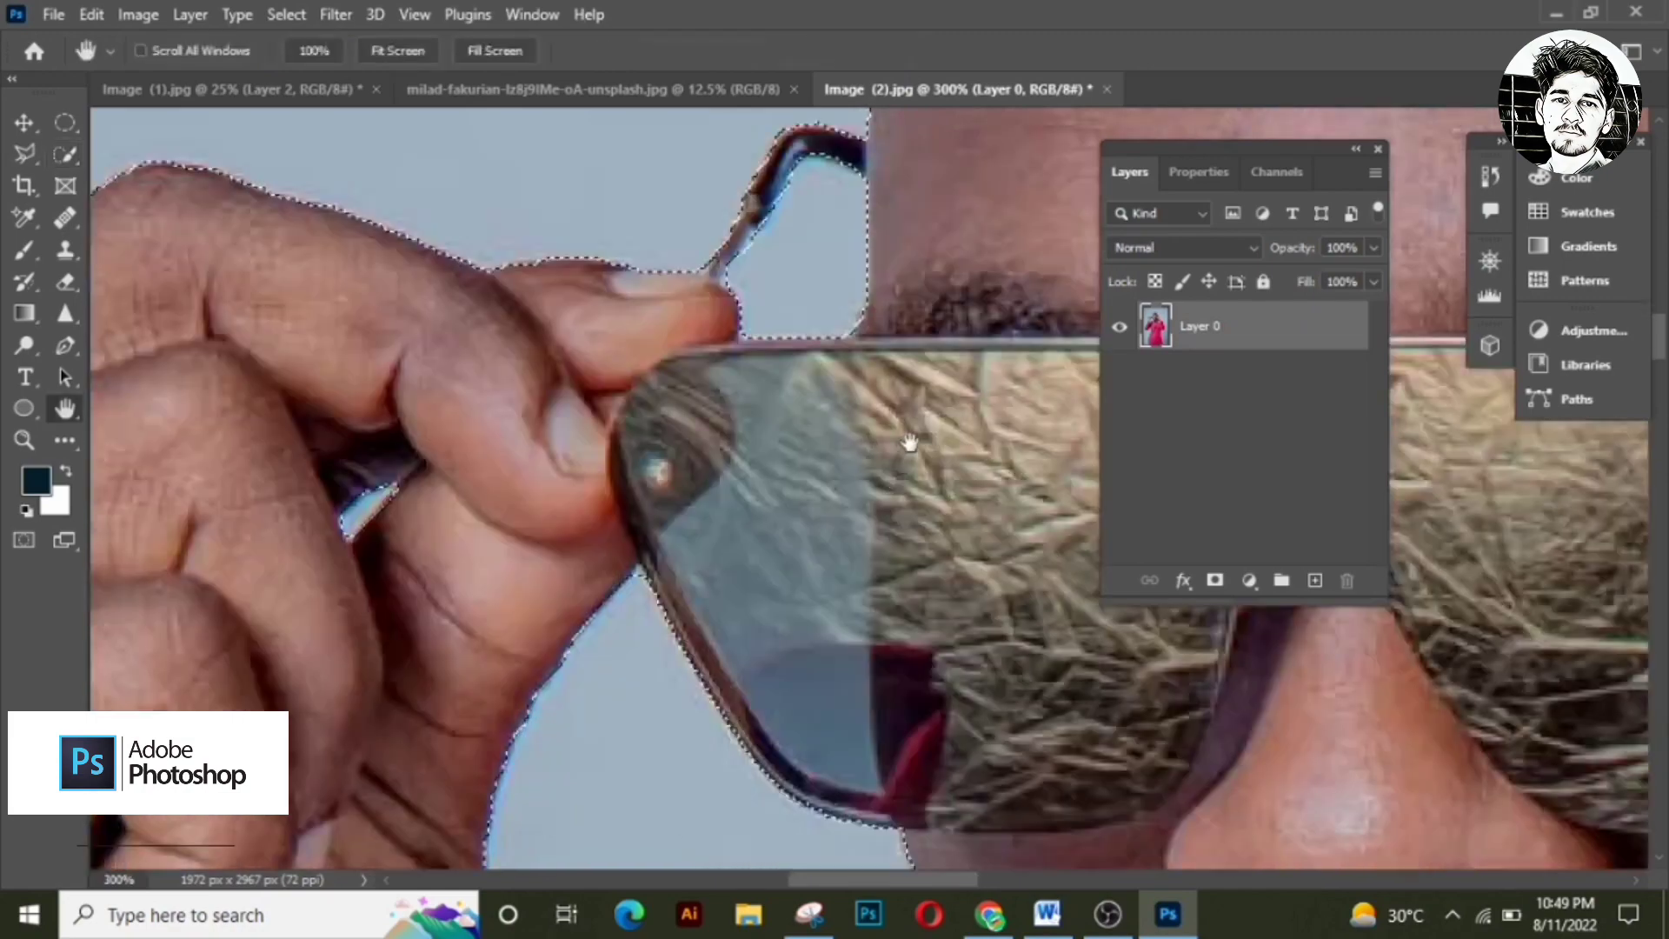
alt+click(432, 713)
alt+click(432, 712)
alt+click(432, 712)
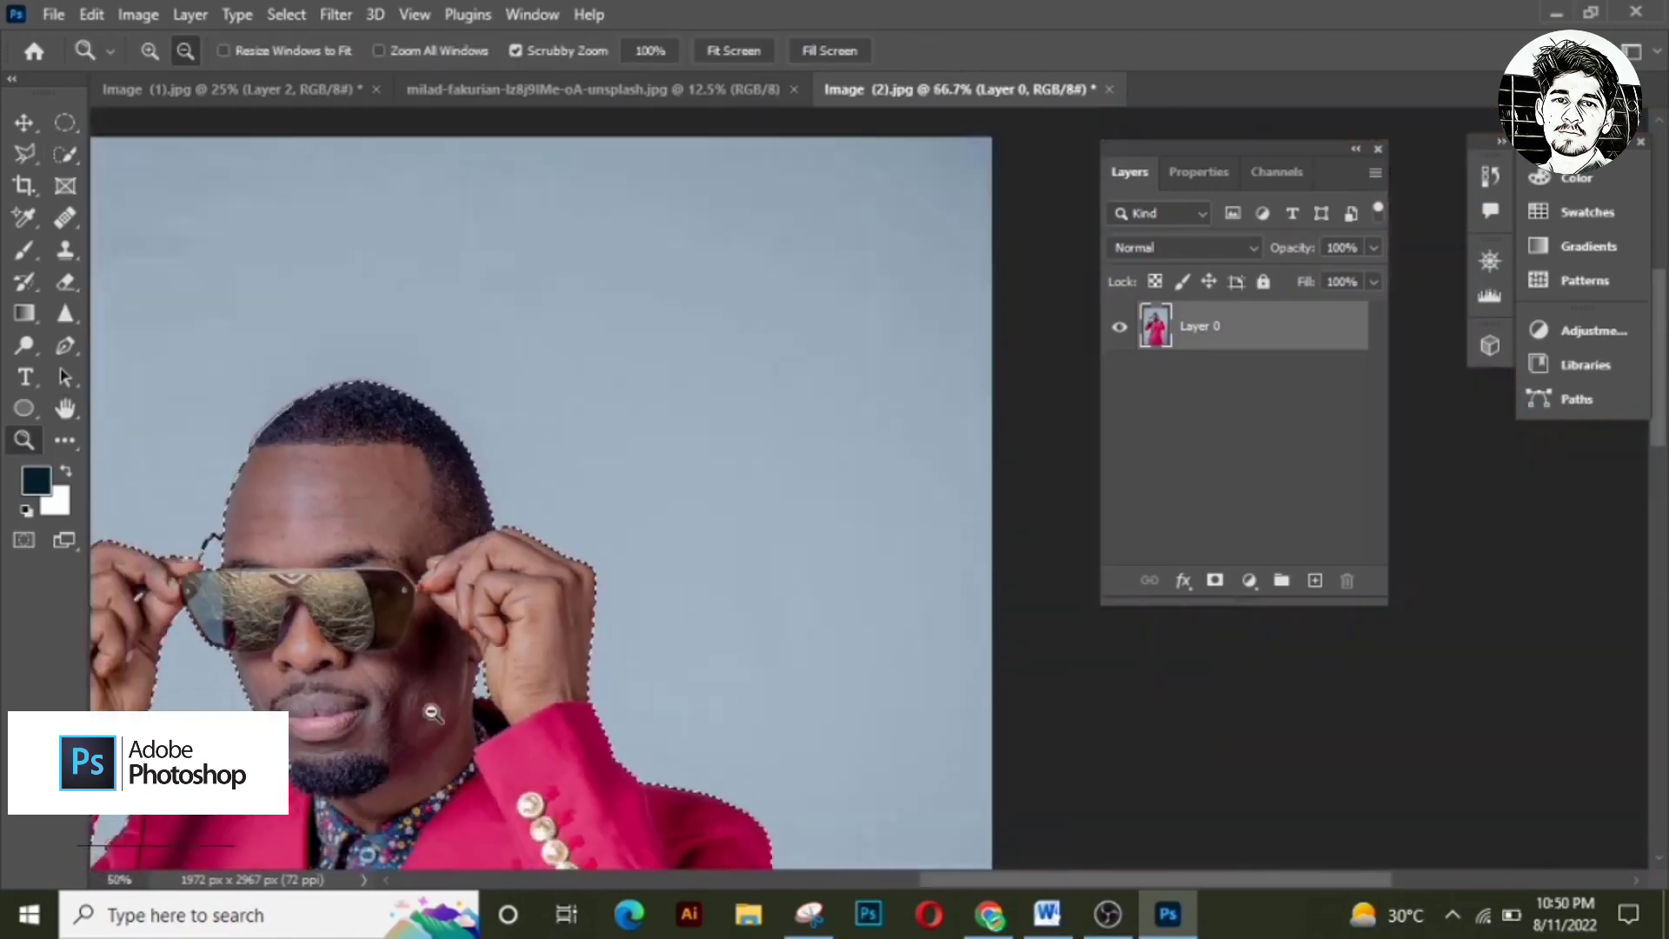
alt+click(432, 712)
key(h)
drag(639, 286, 639, 425)
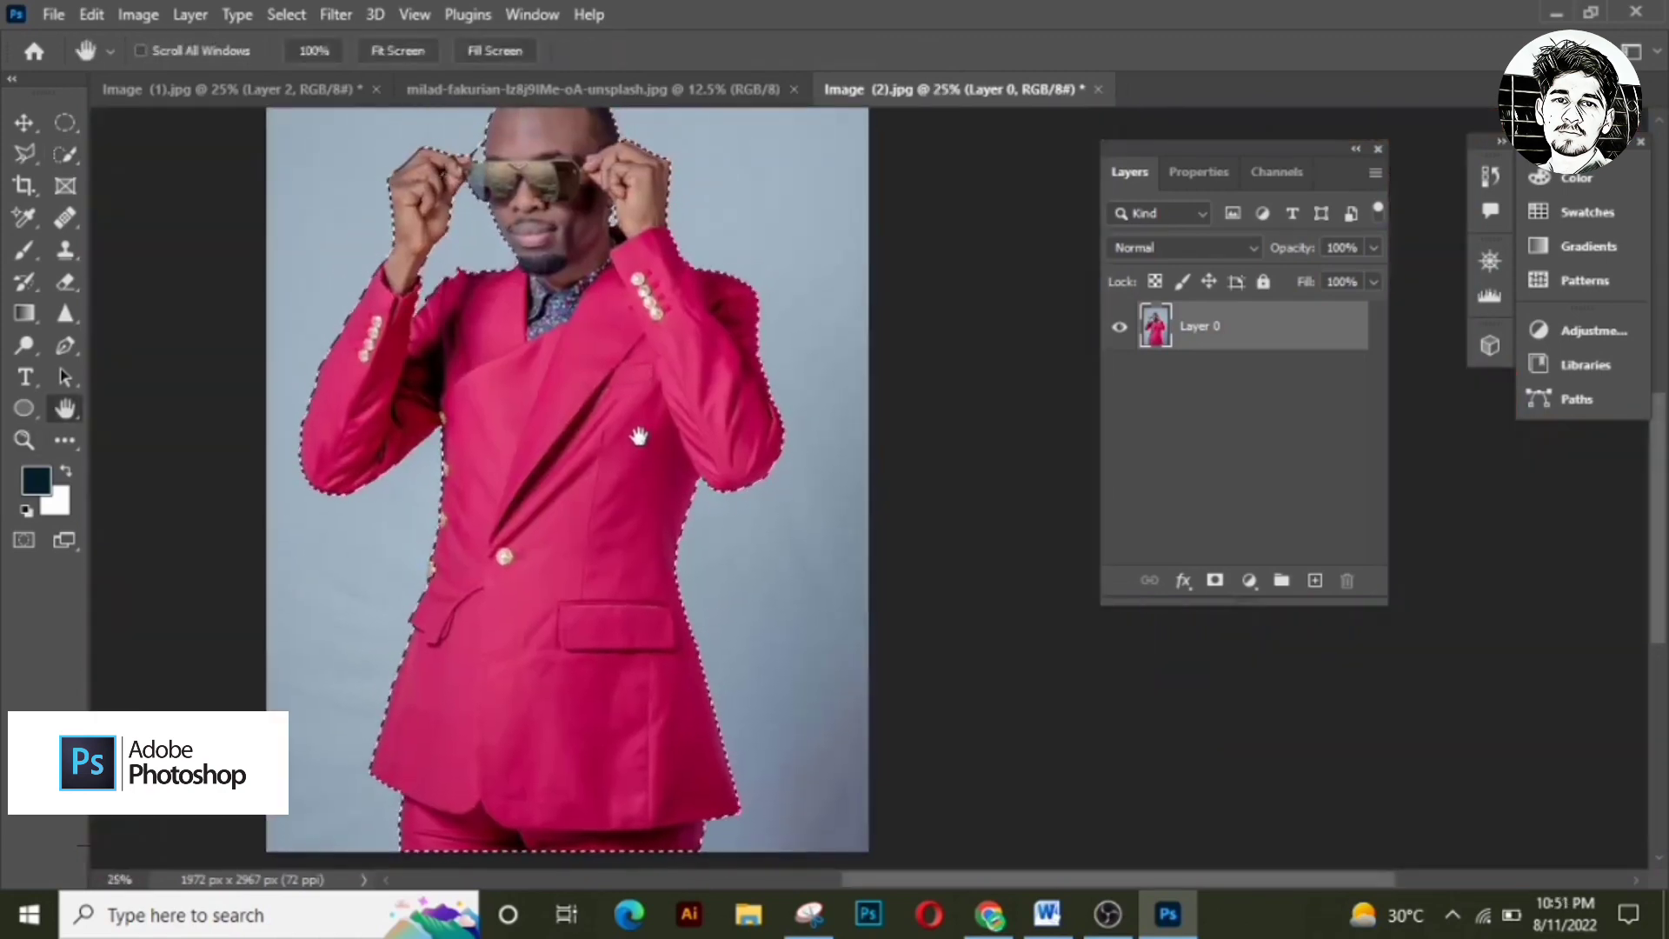
key(ctrl+j)
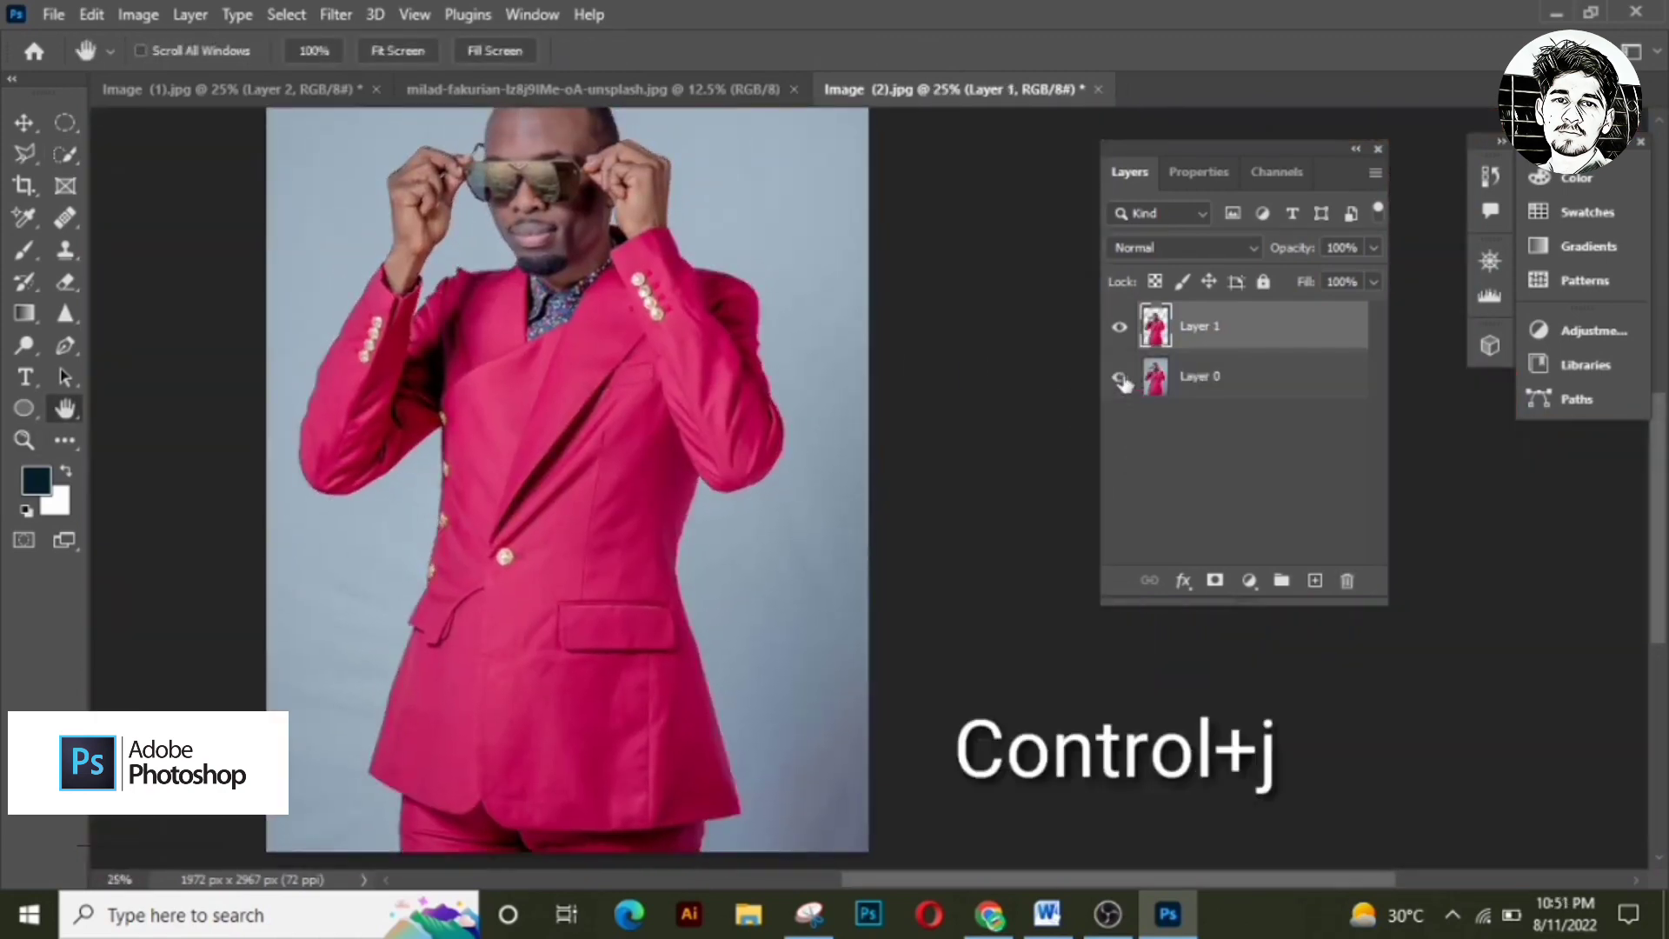
click(1122, 379)
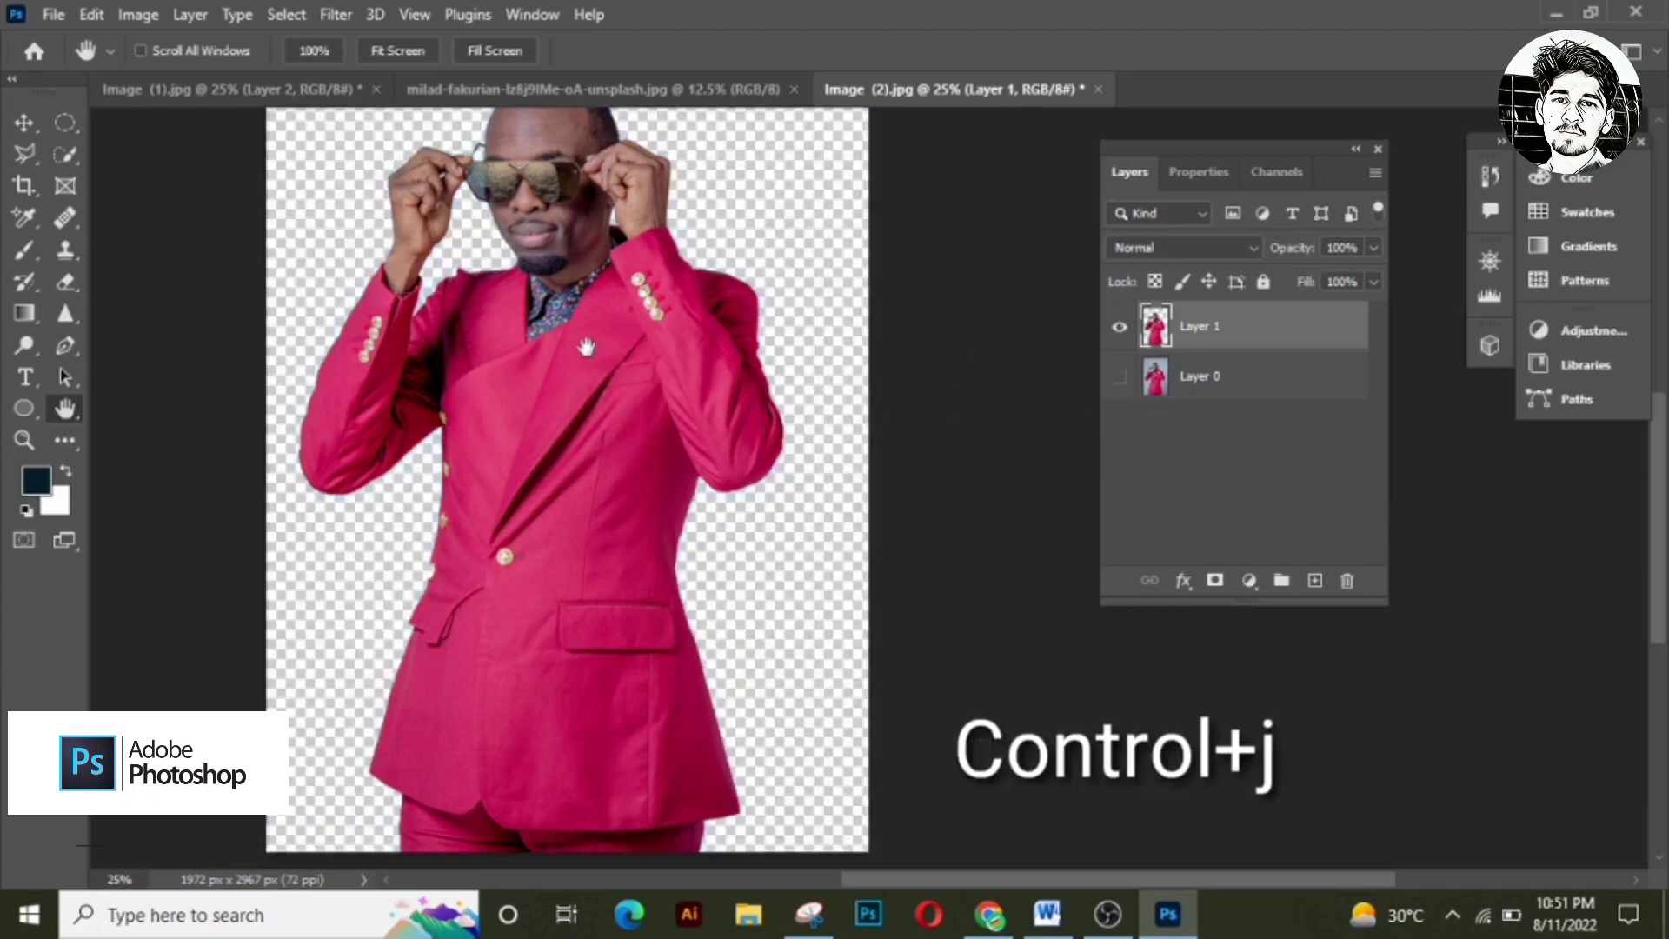
Step: Open the Poster Background Vector Art 49228 Downloads image from the downloaded items folder on New Volume (D:)
mouse_move(589, 430)
mouse_down()
mouse_move(560, 426)
mouse_move(563, 440)
mouse_up()
click(54, 14)
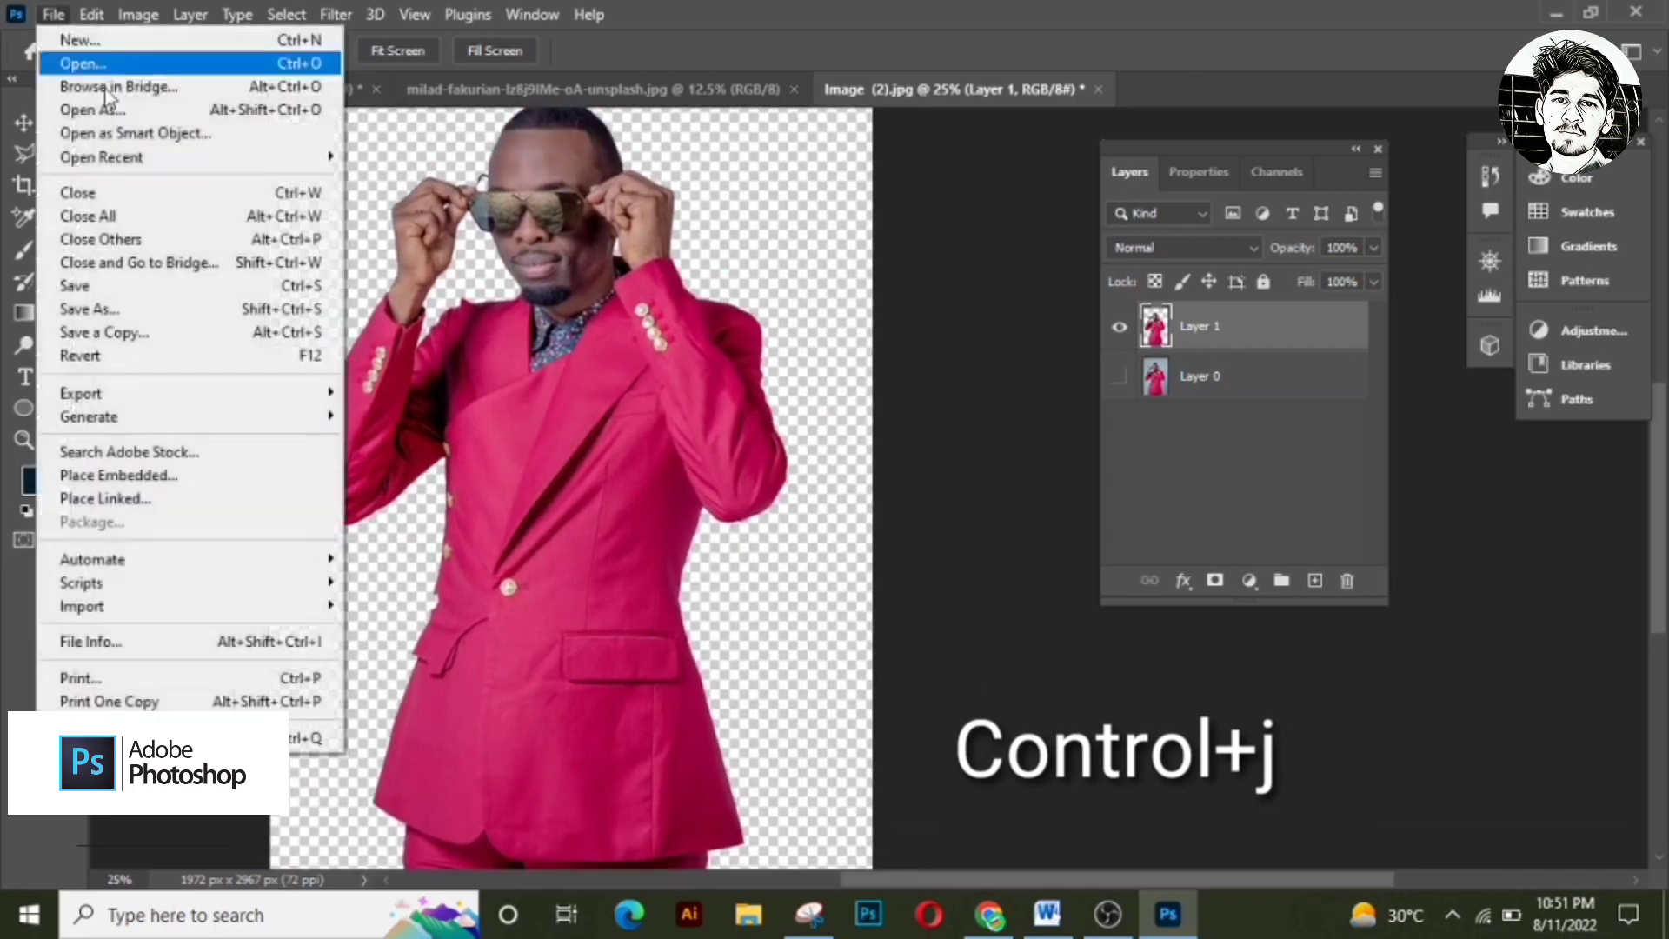
click(132, 62)
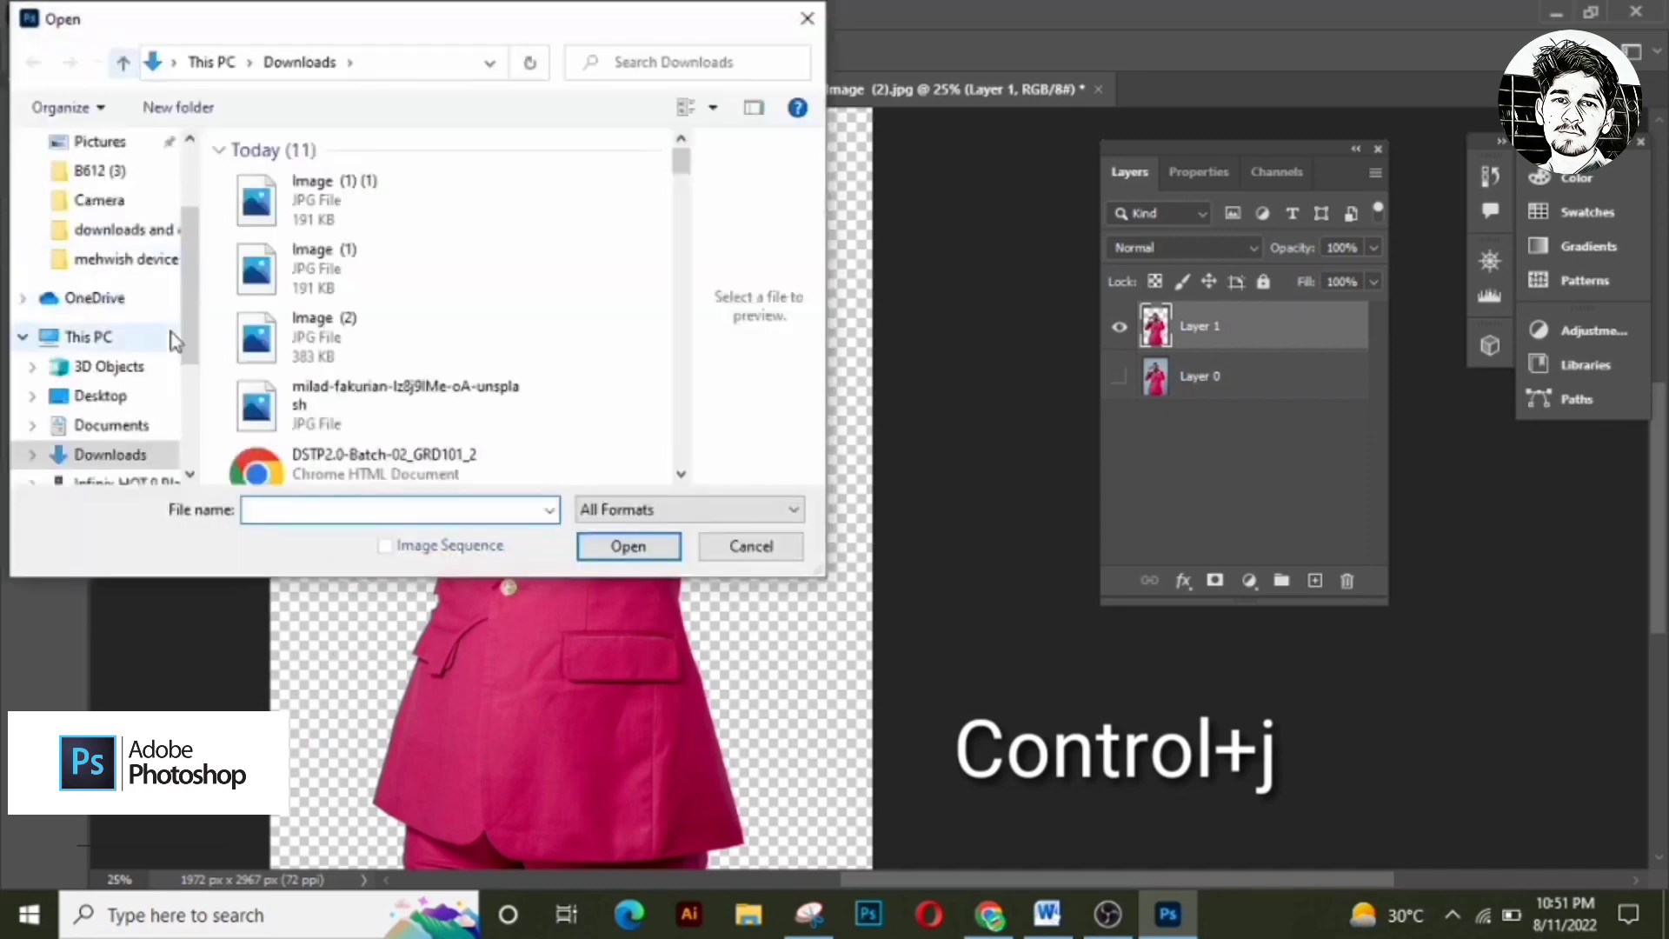
scroll(189, 294, down, 3)
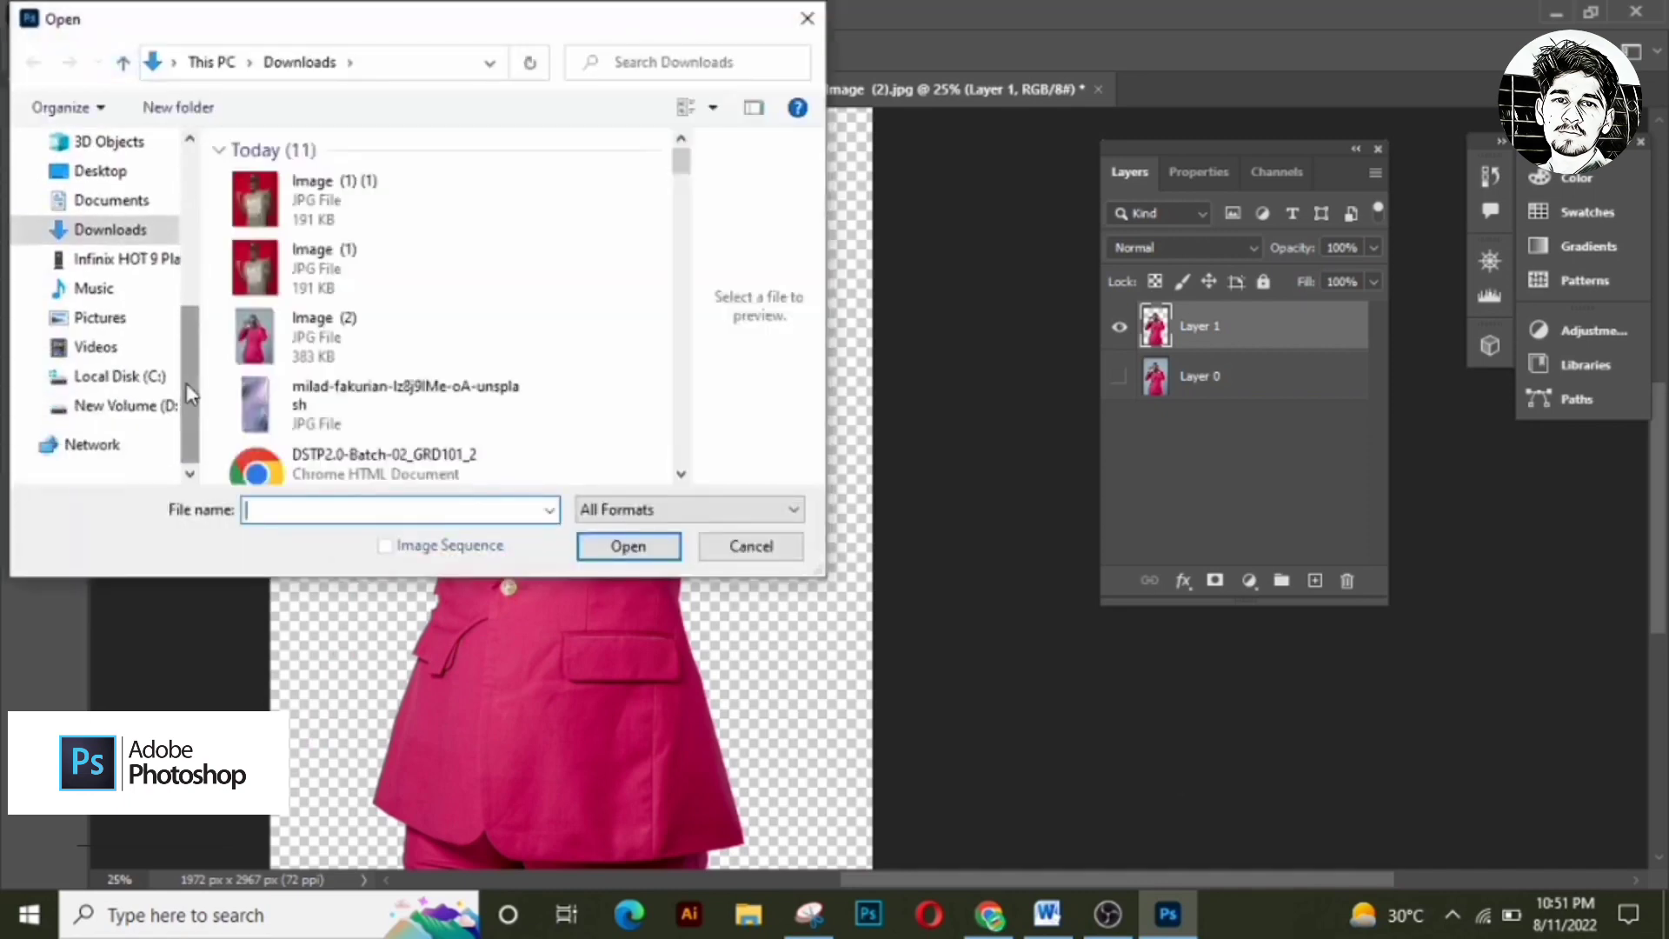
click(152, 416)
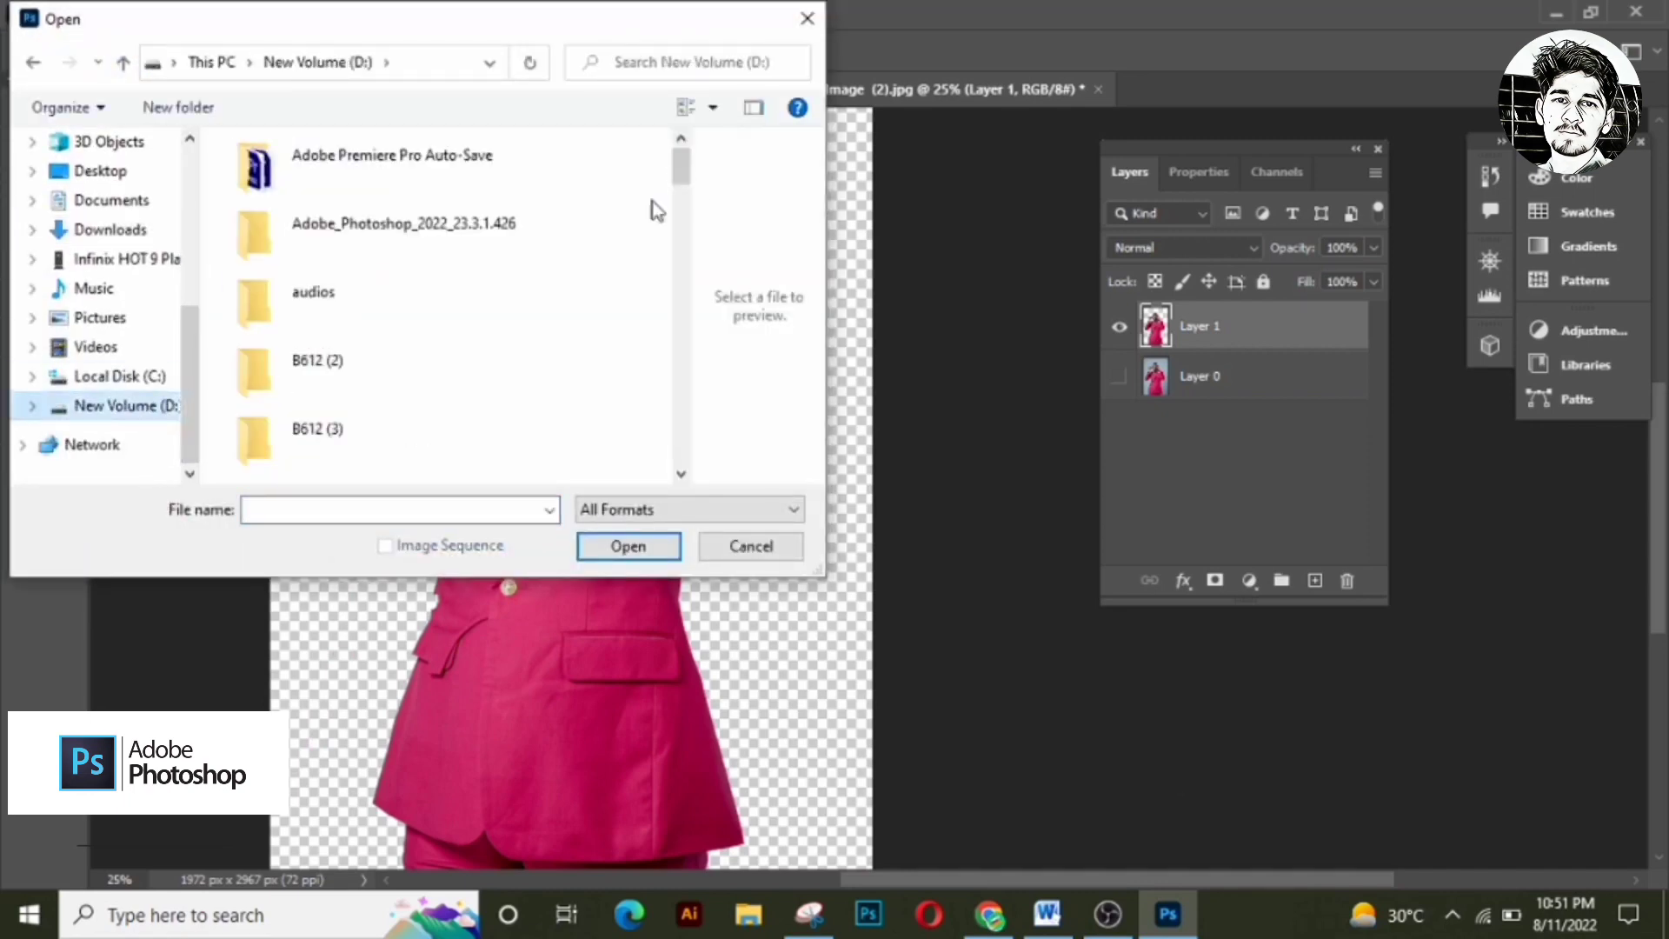
drag(683, 178, 691, 269)
click(445, 344)
double_click(445, 344)
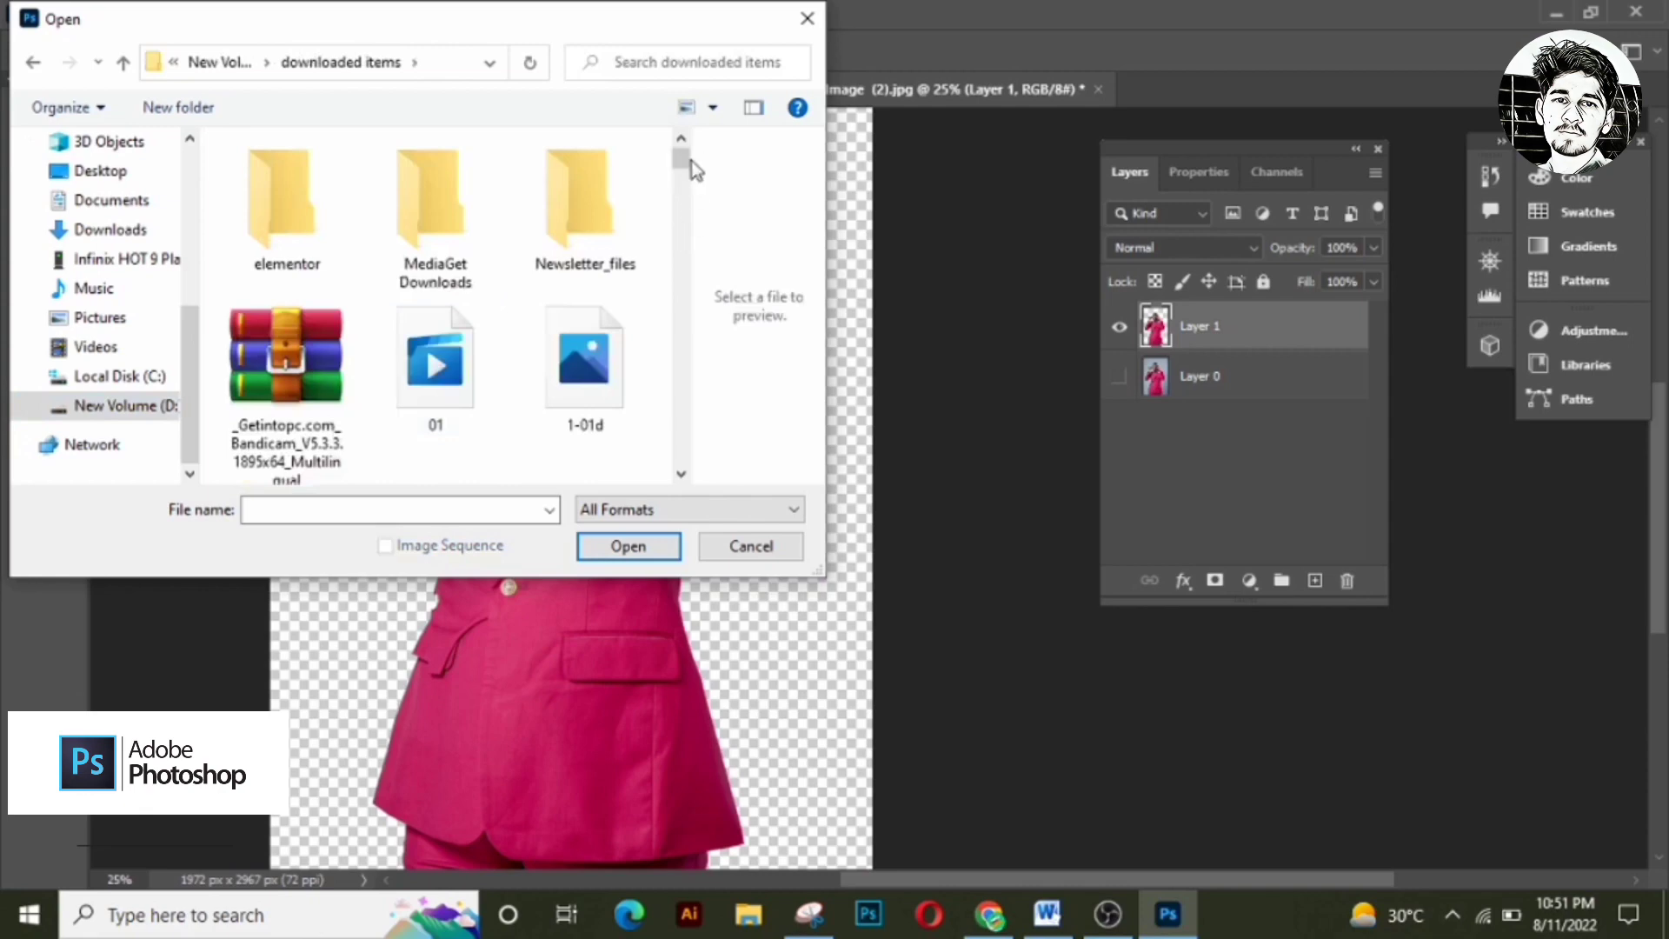
drag(683, 168, 684, 191)
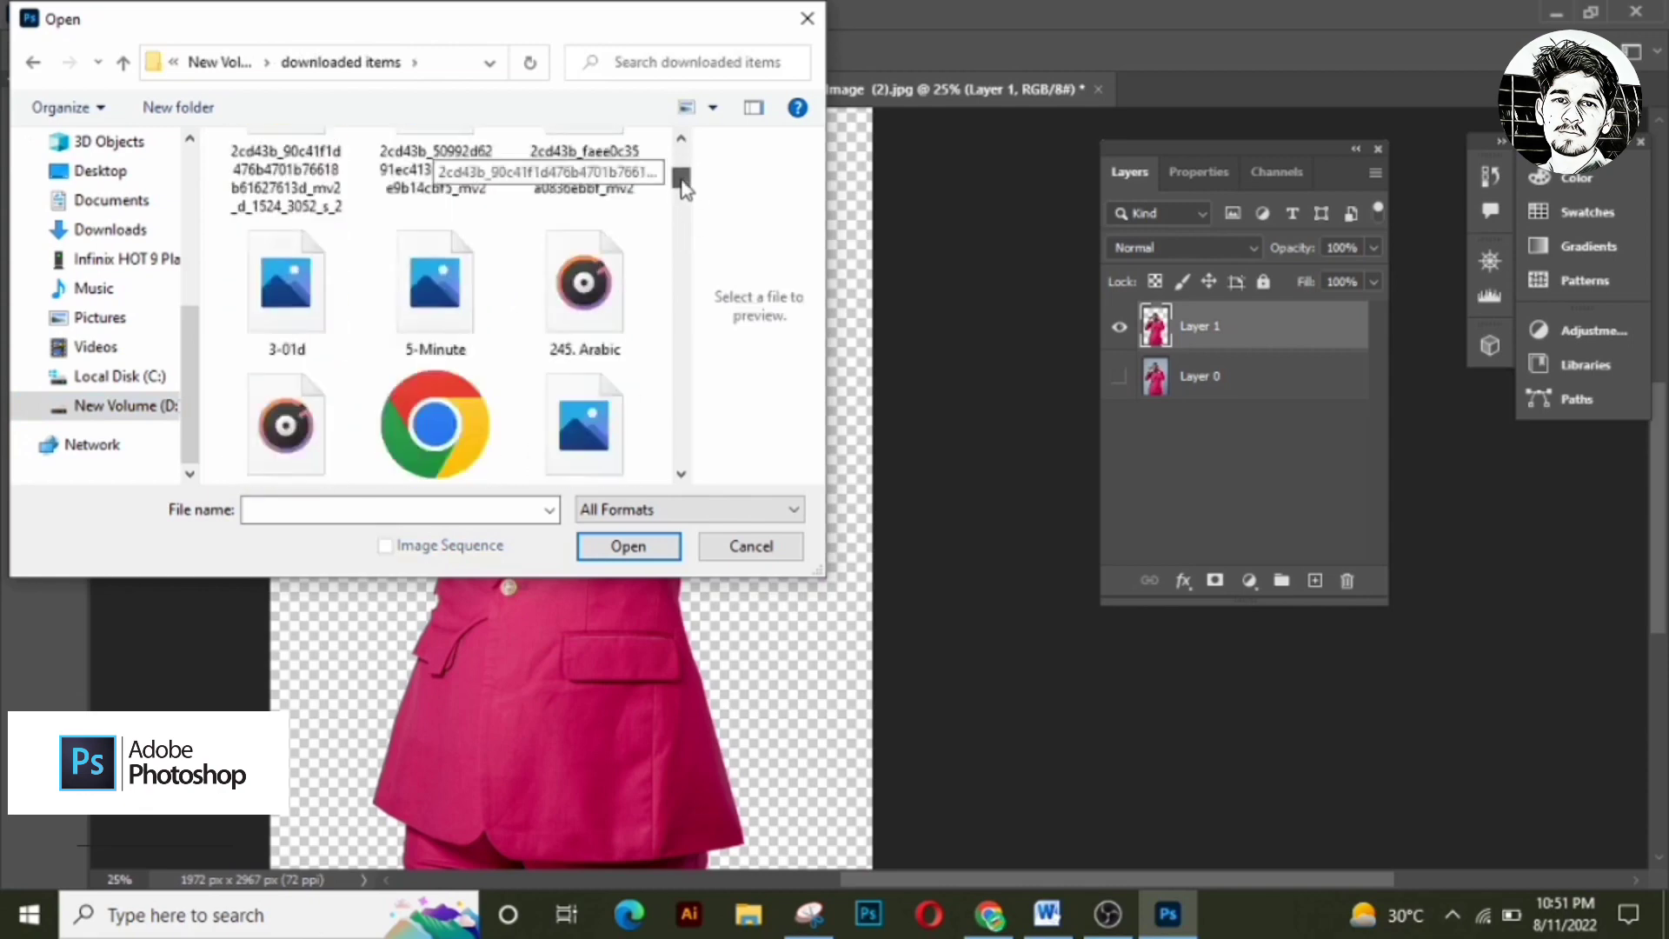
scroll(682, 187, down, 10)
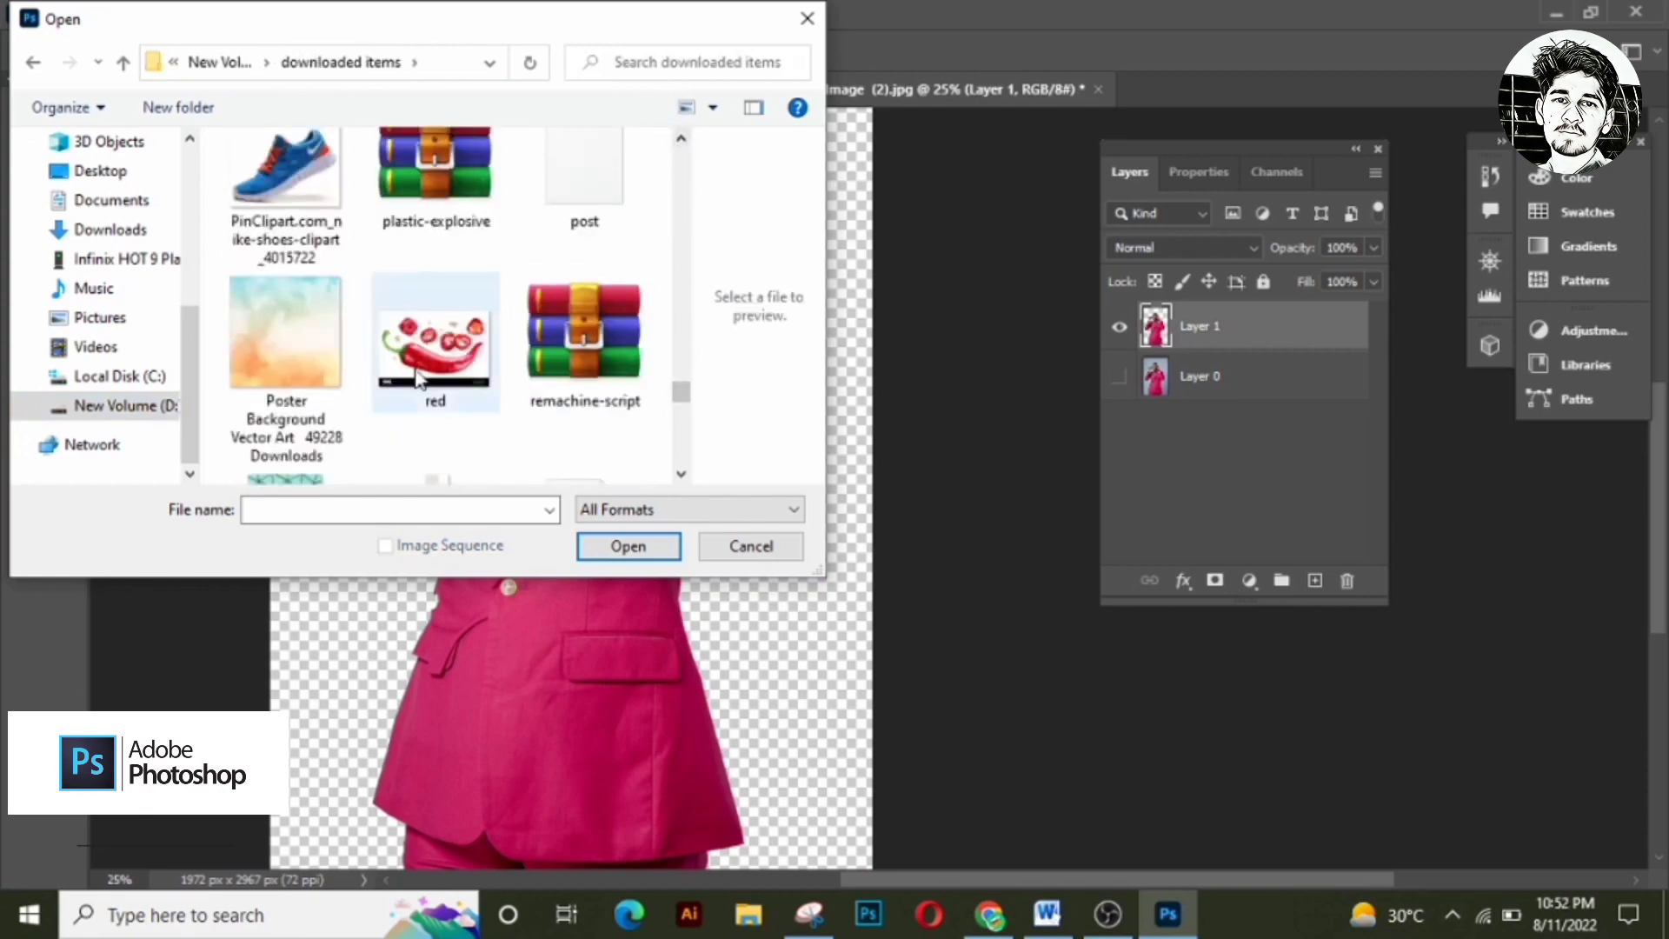
click(273, 332)
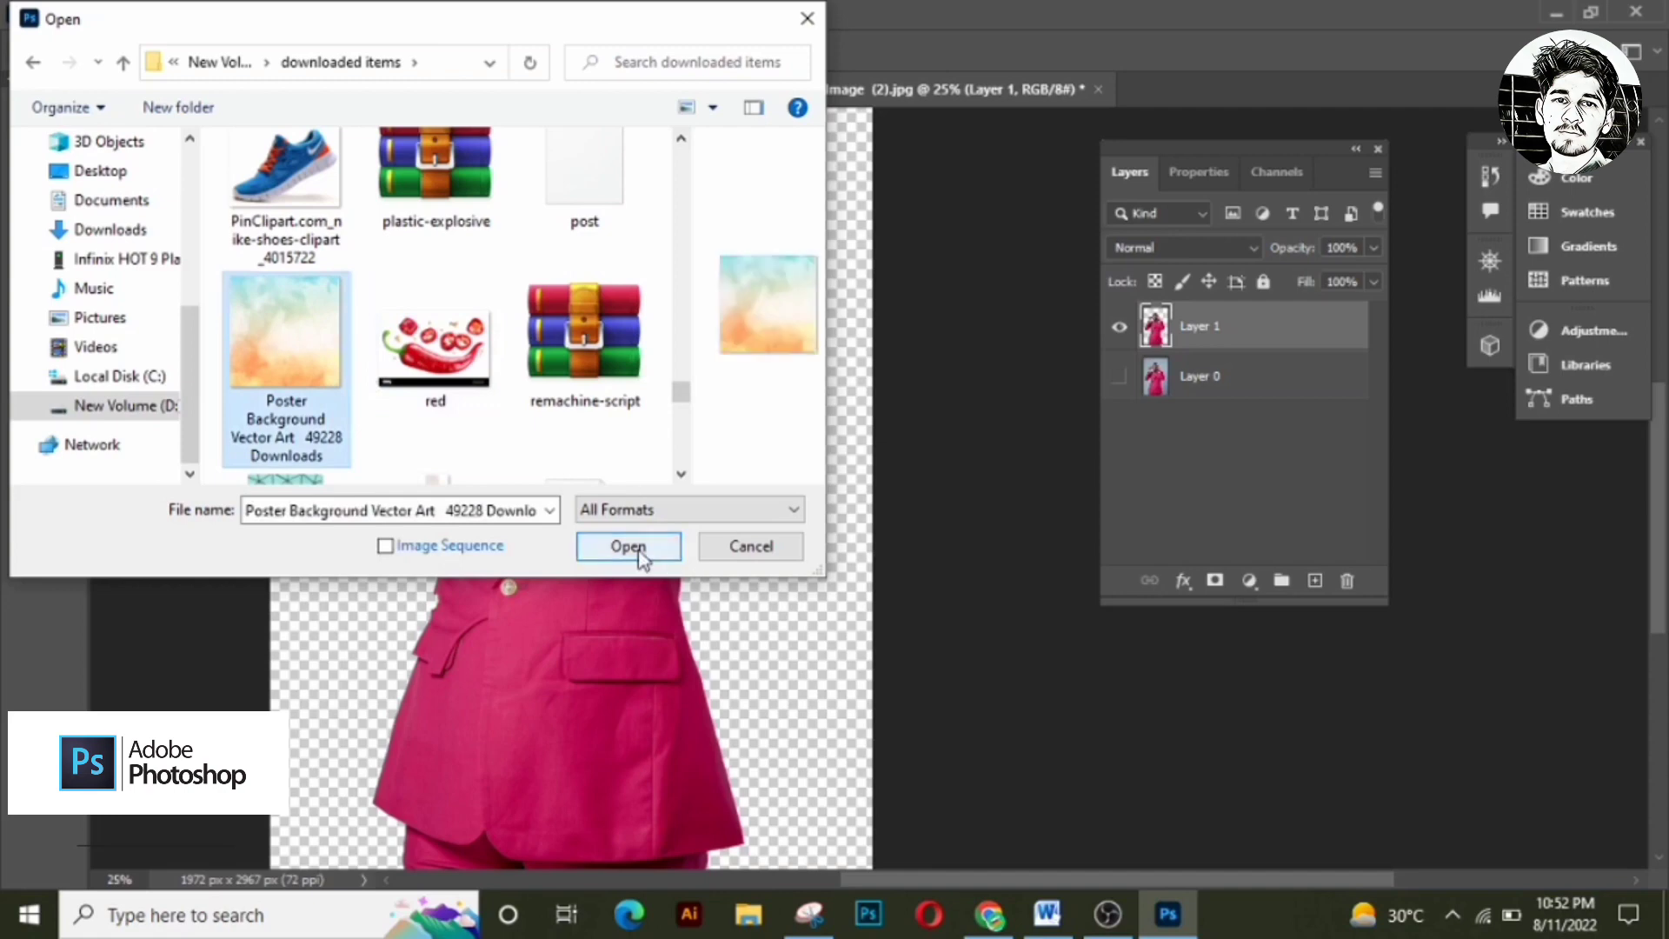
click(628, 546)
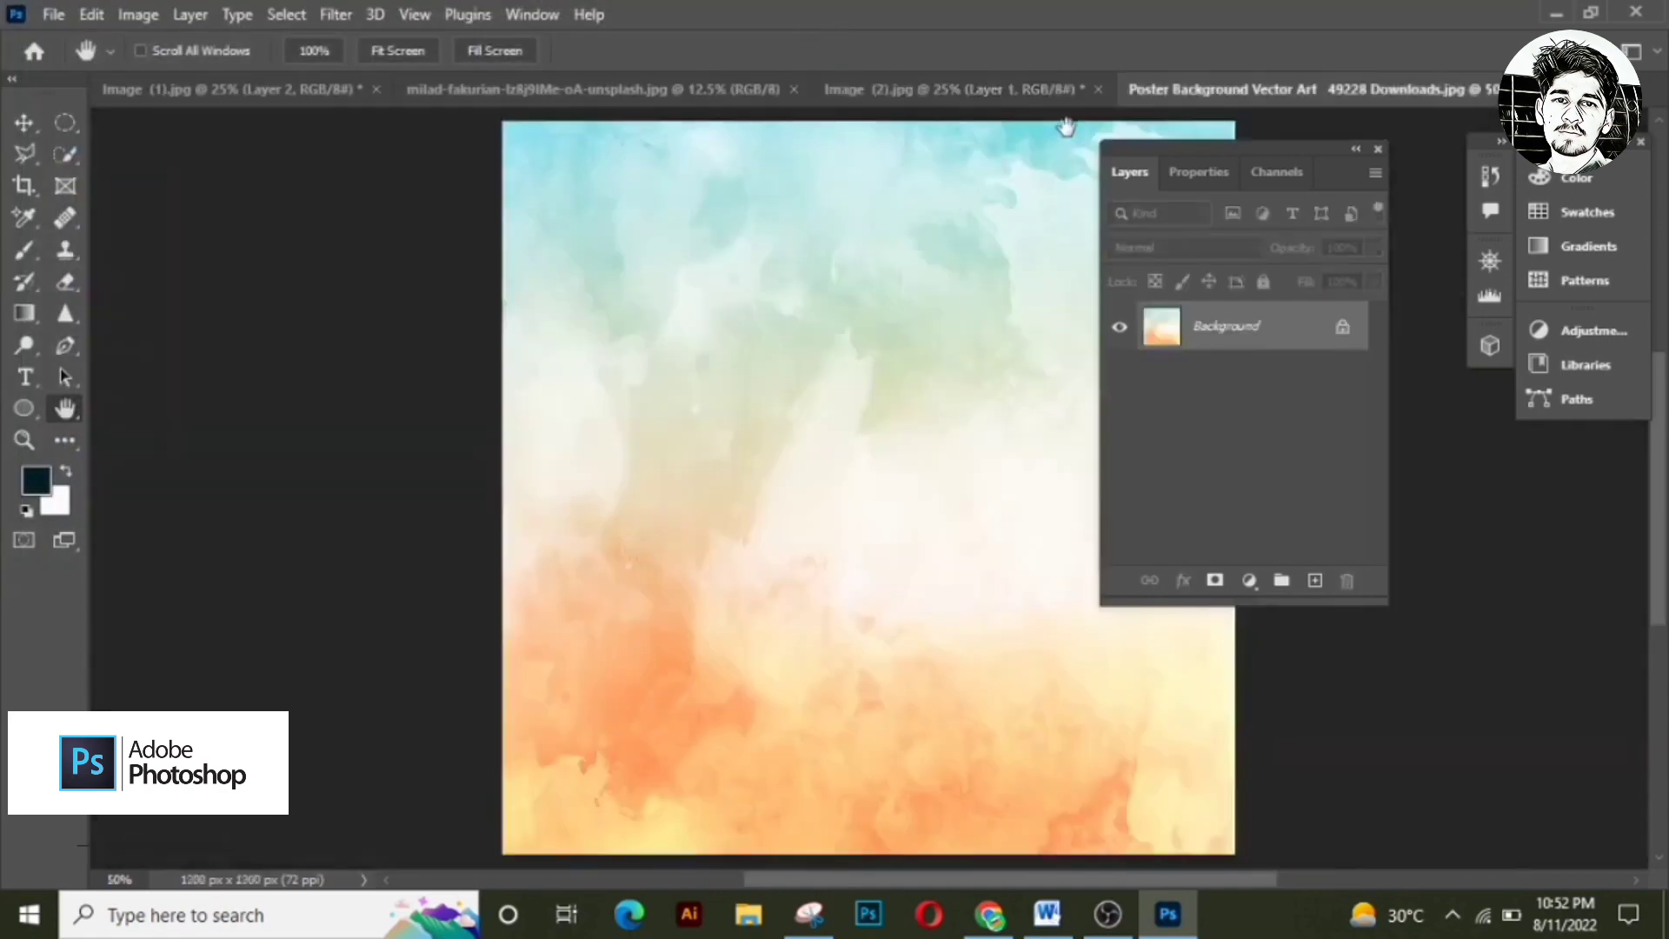
Step: Move the watercolor poster background into the Image (2) document as a new layer
click(23, 126)
drag(856, 313, 861, 218)
drag(725, 446, 724, 443)
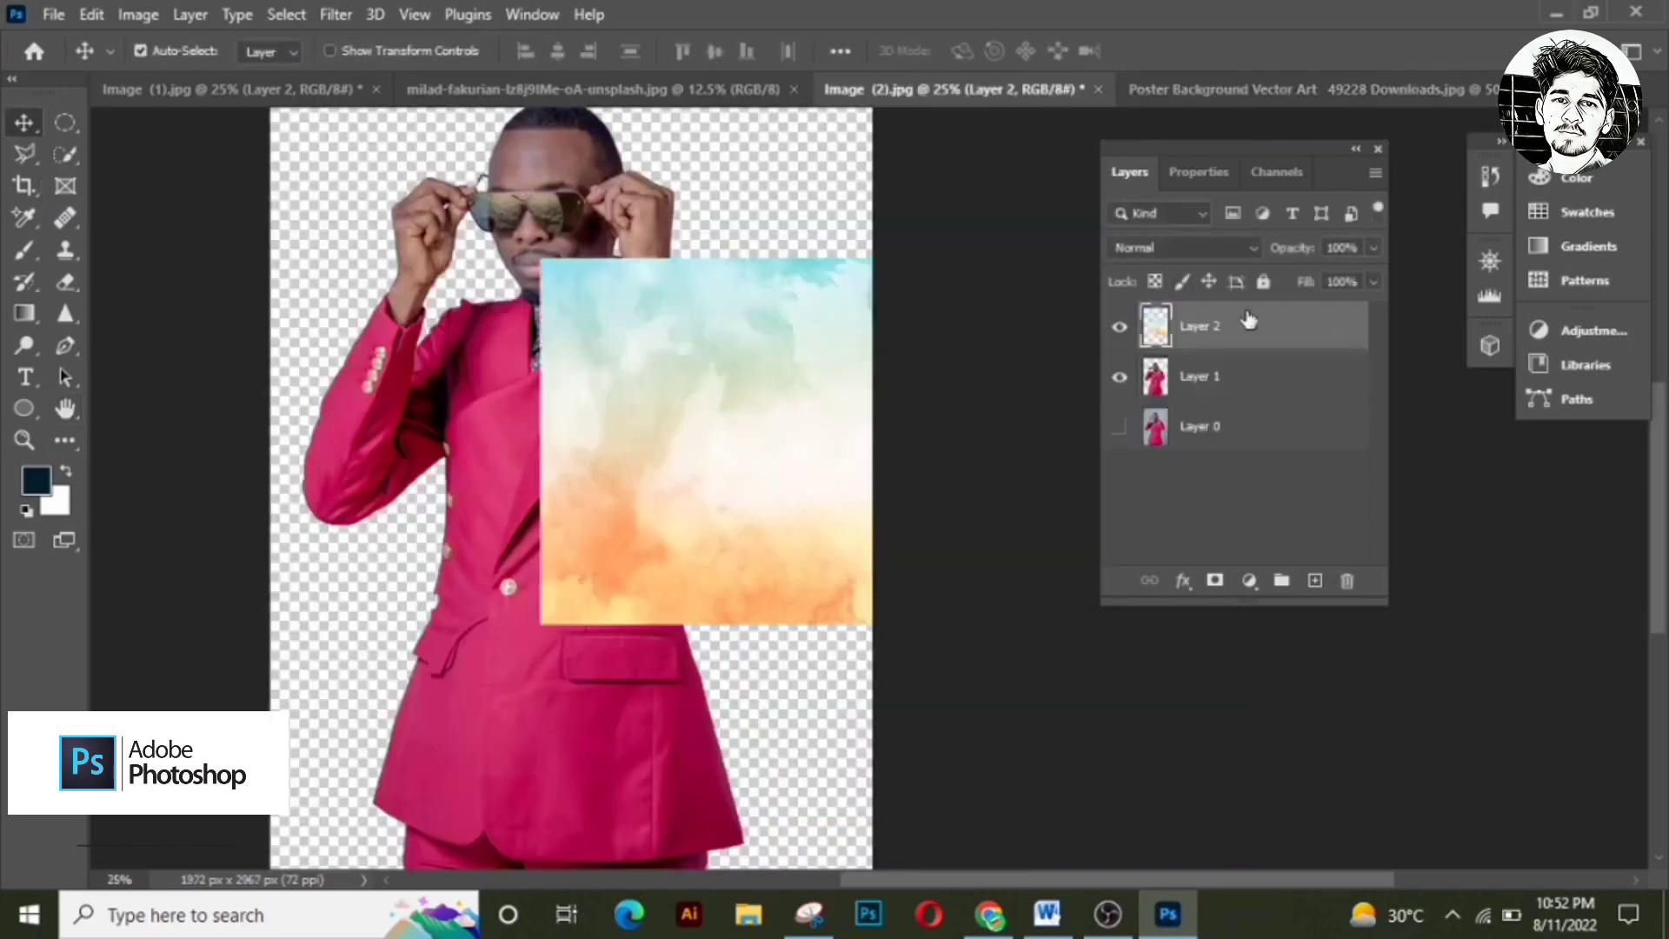
Step: Scale Layer 2 with Free Transform to about 236.82%, spanning the full canvas width and its lower edge
mouse_move(1249, 327)
mouse_down()
mouse_move(1238, 391)
mouse_move(1237, 337)
mouse_up()
key(ctrl+t)
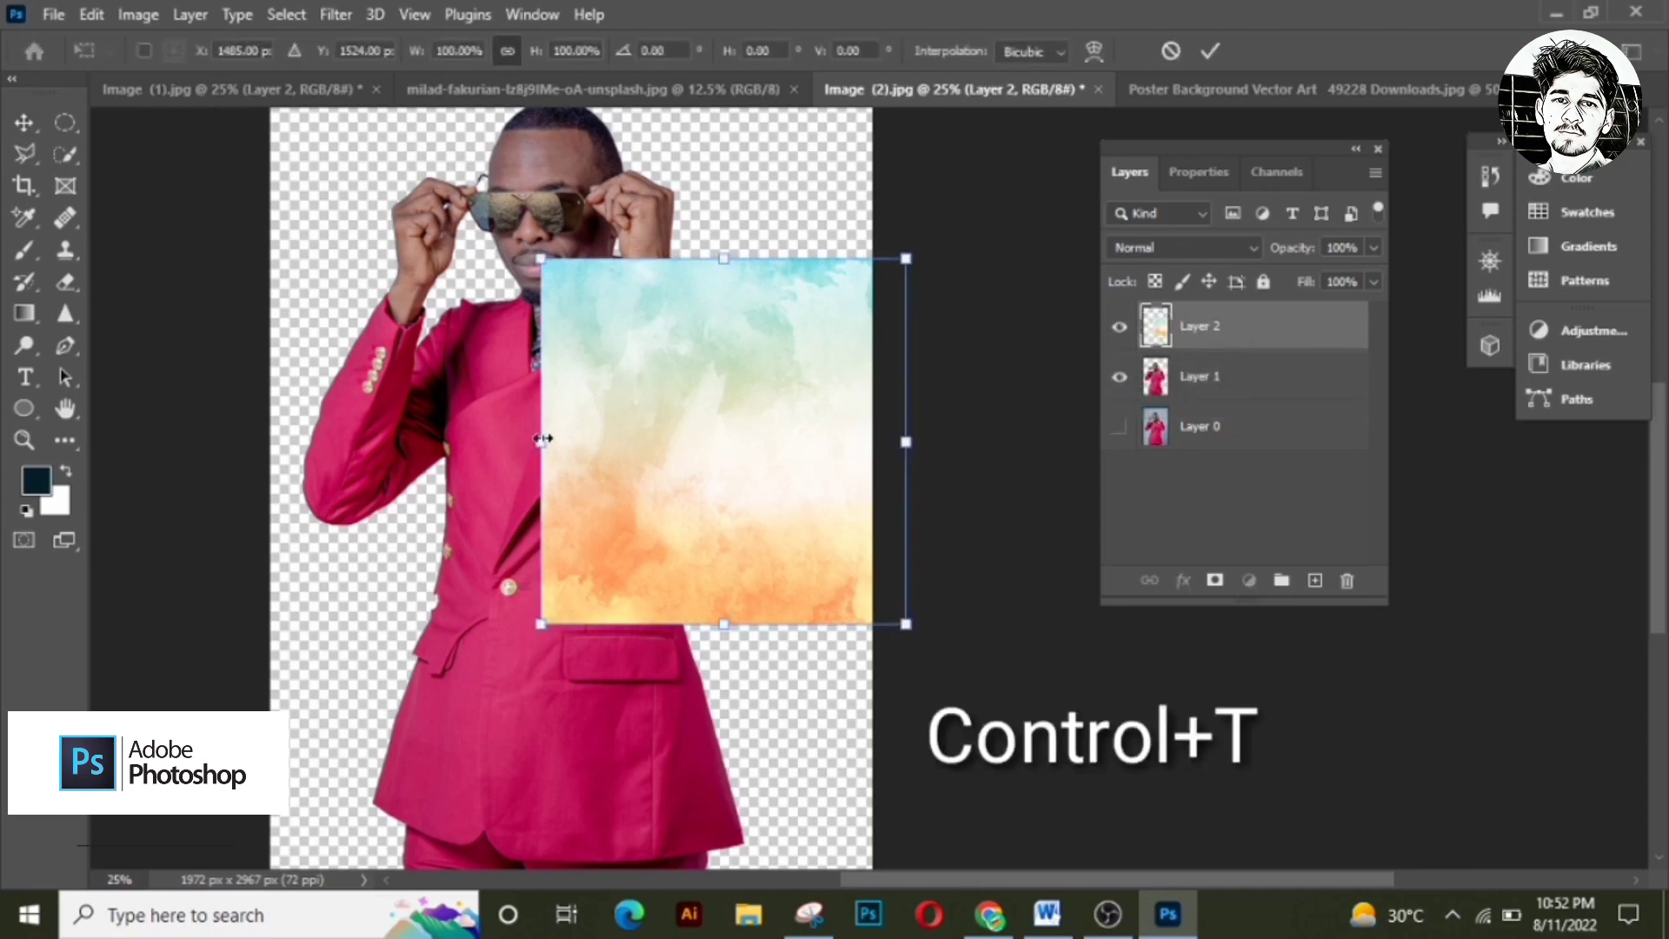
drag(542, 444, 223, 447)
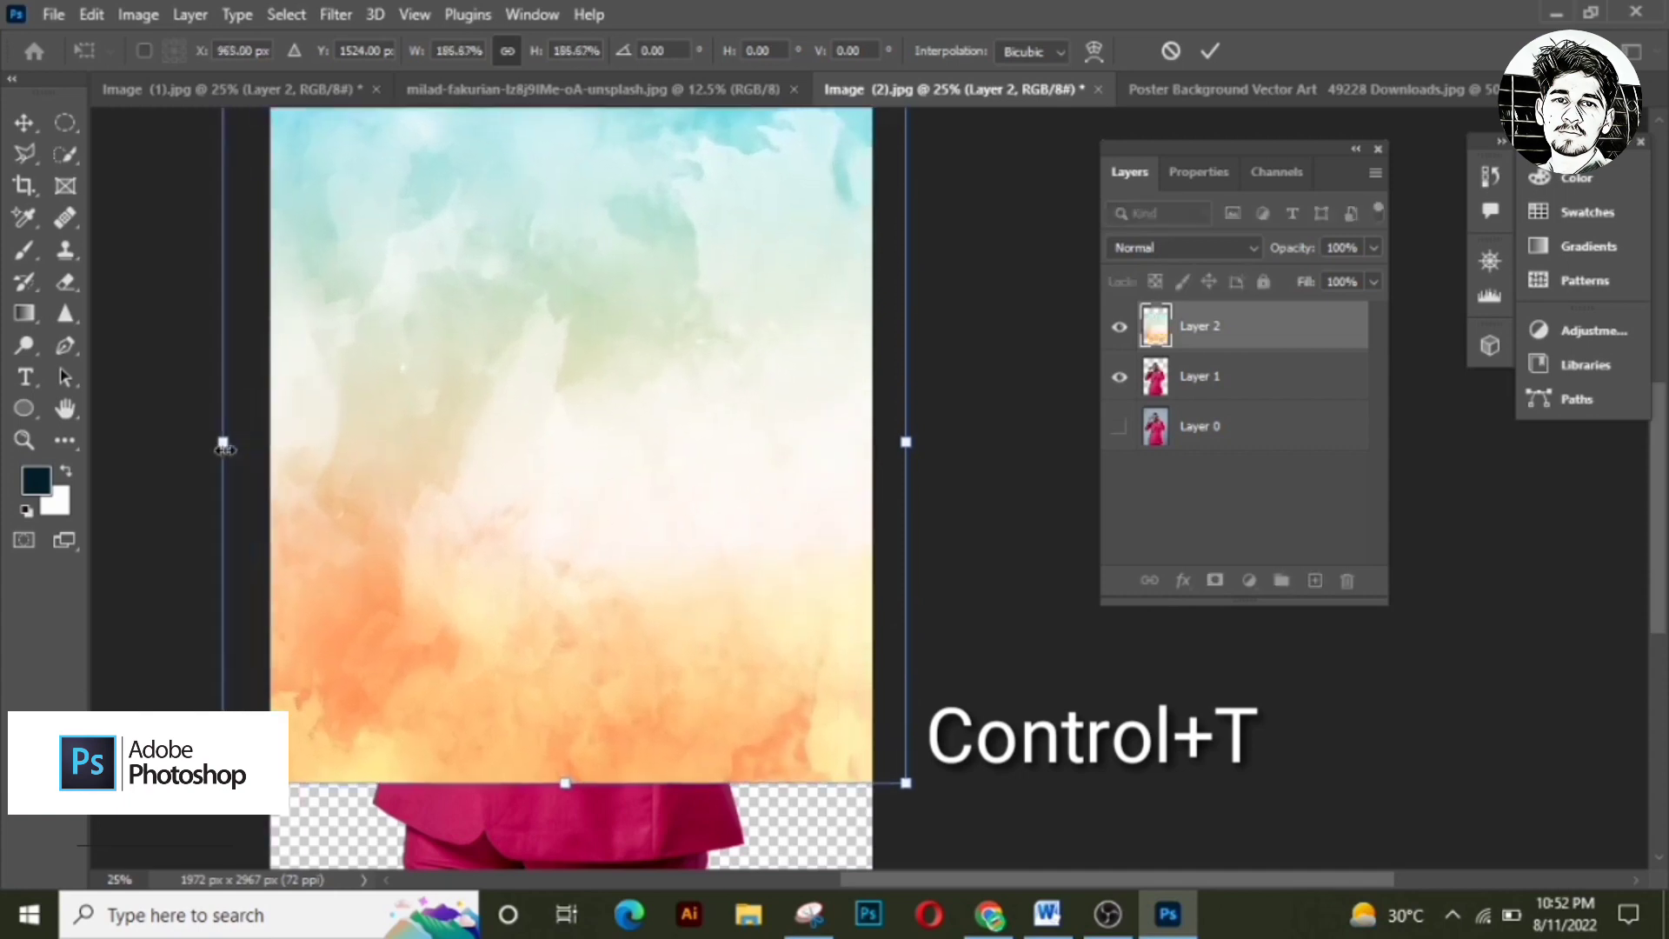
drag(561, 778, 570, 879)
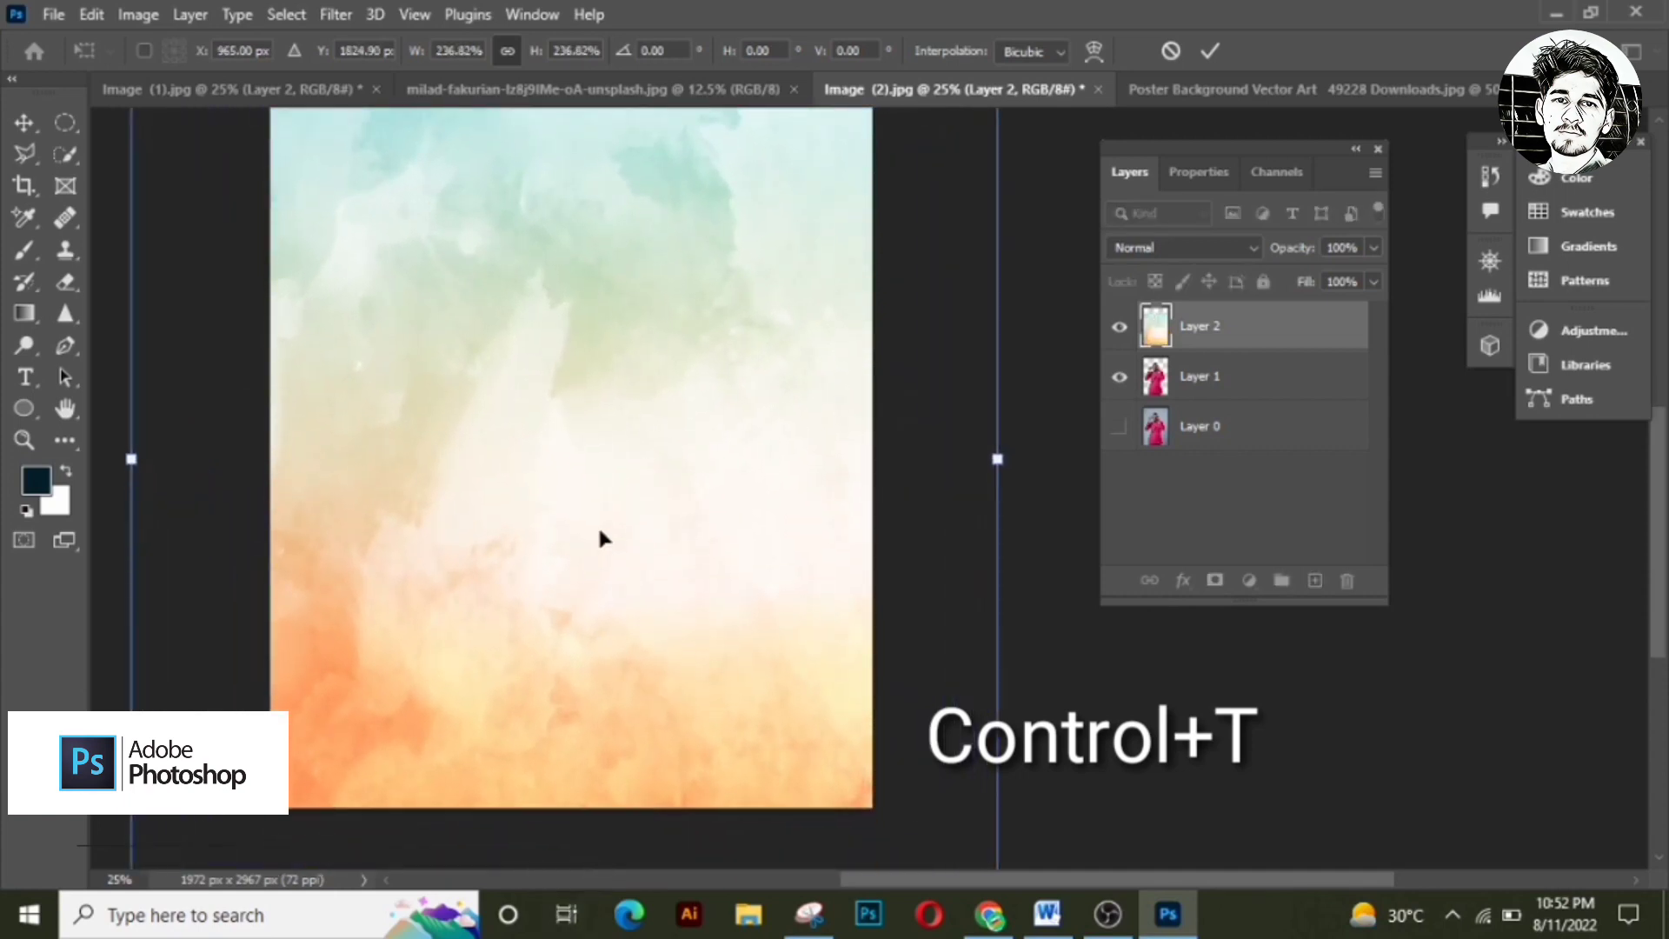
key(Return)
Step: Enlarge Layer 2 upward to about 111.12% with Free Transform and place it below Layer 1 in the layer order
key(space)
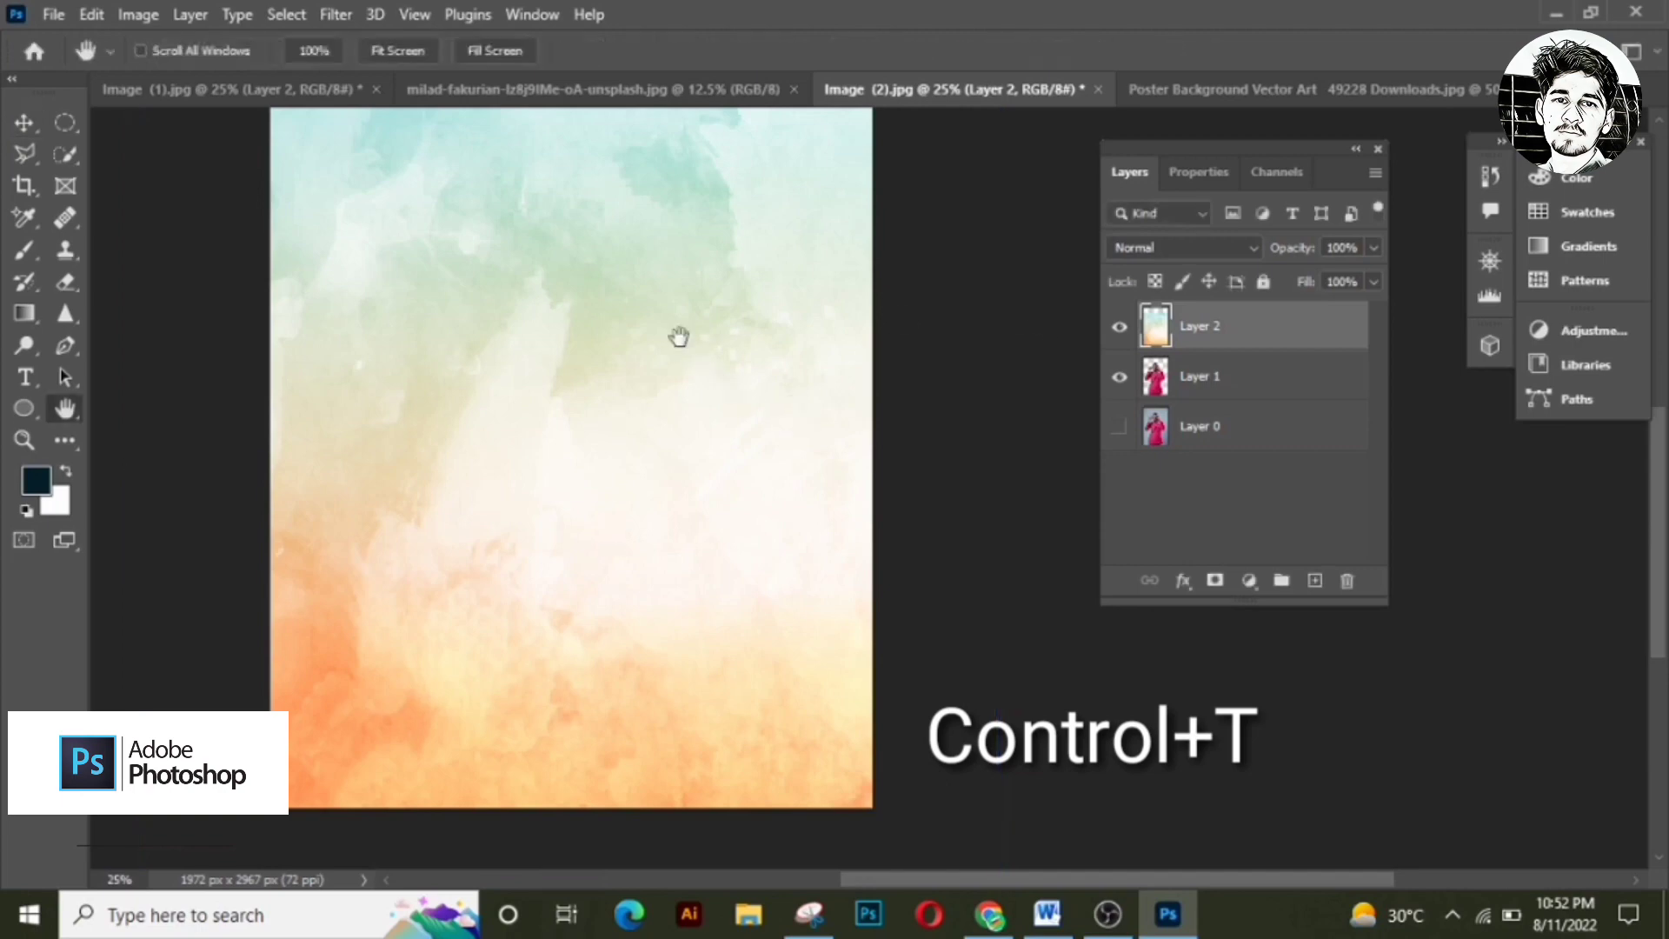
drag(675, 231, 702, 398)
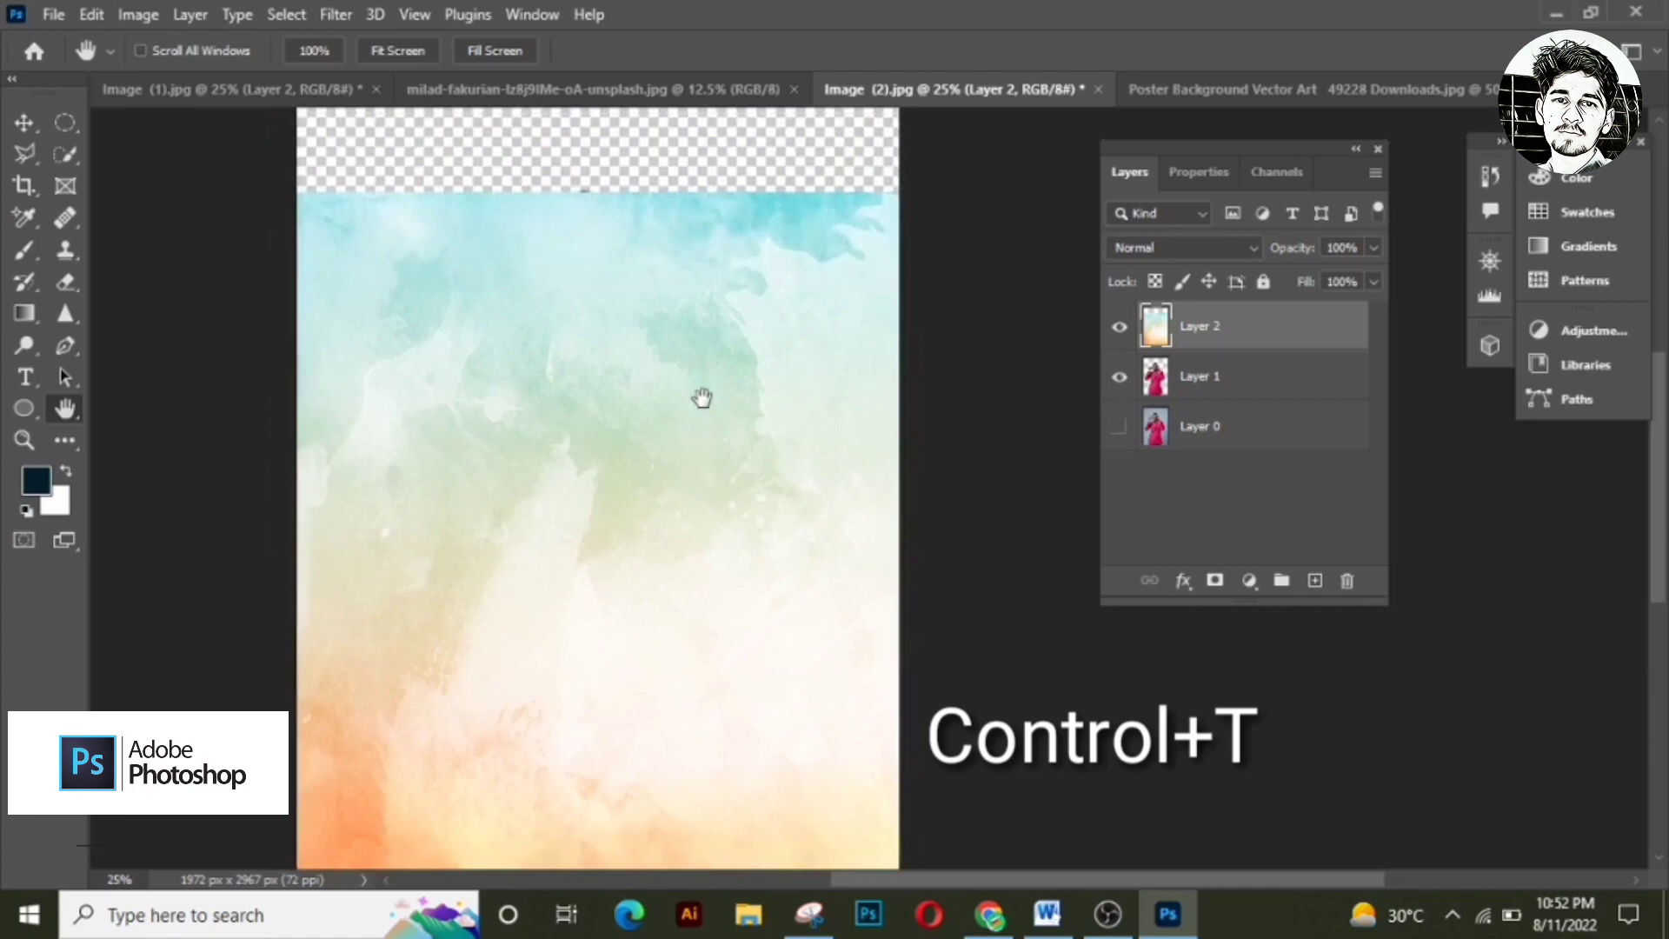
key(ctrl+t)
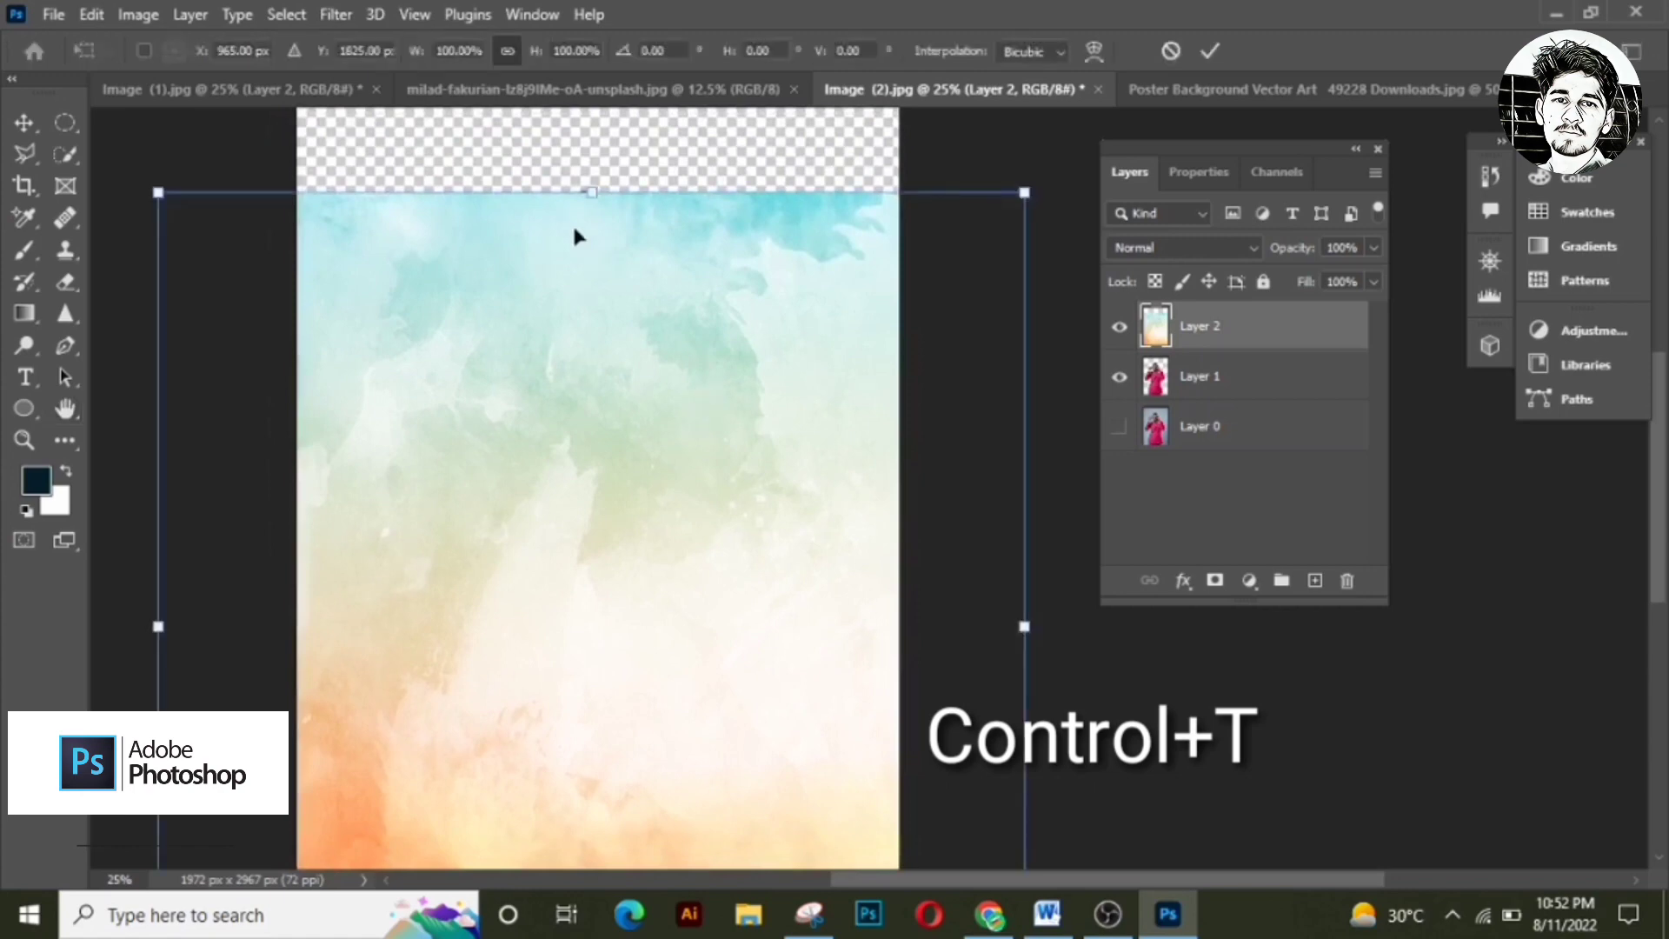
drag(590, 192, 594, 113)
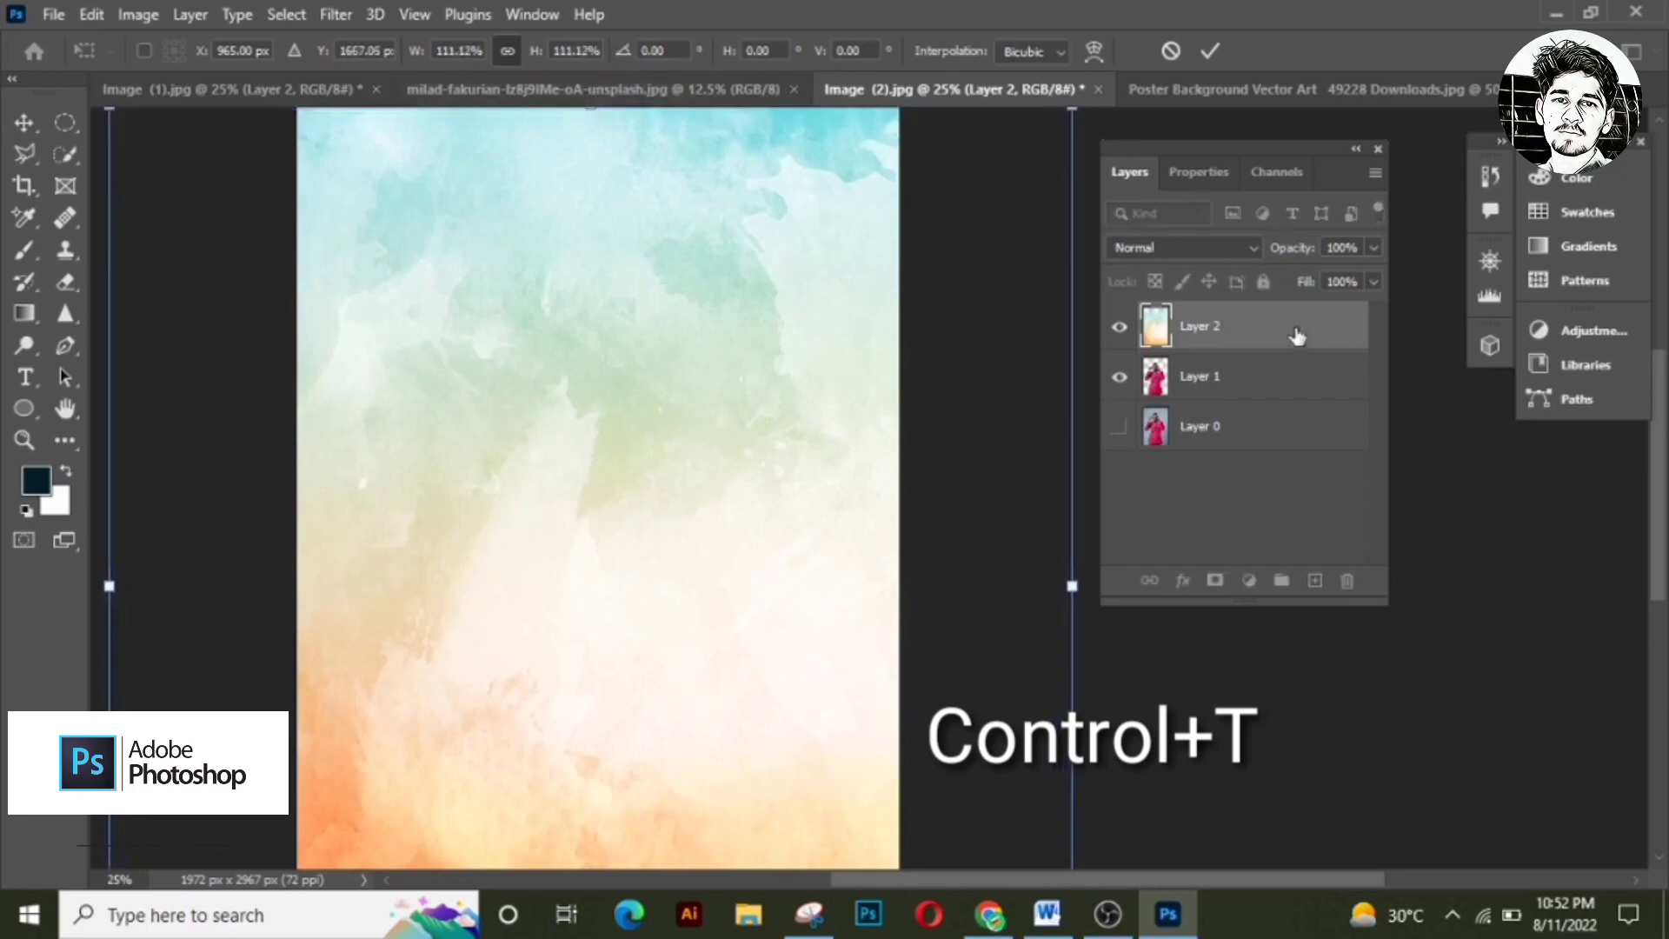
key(Return)
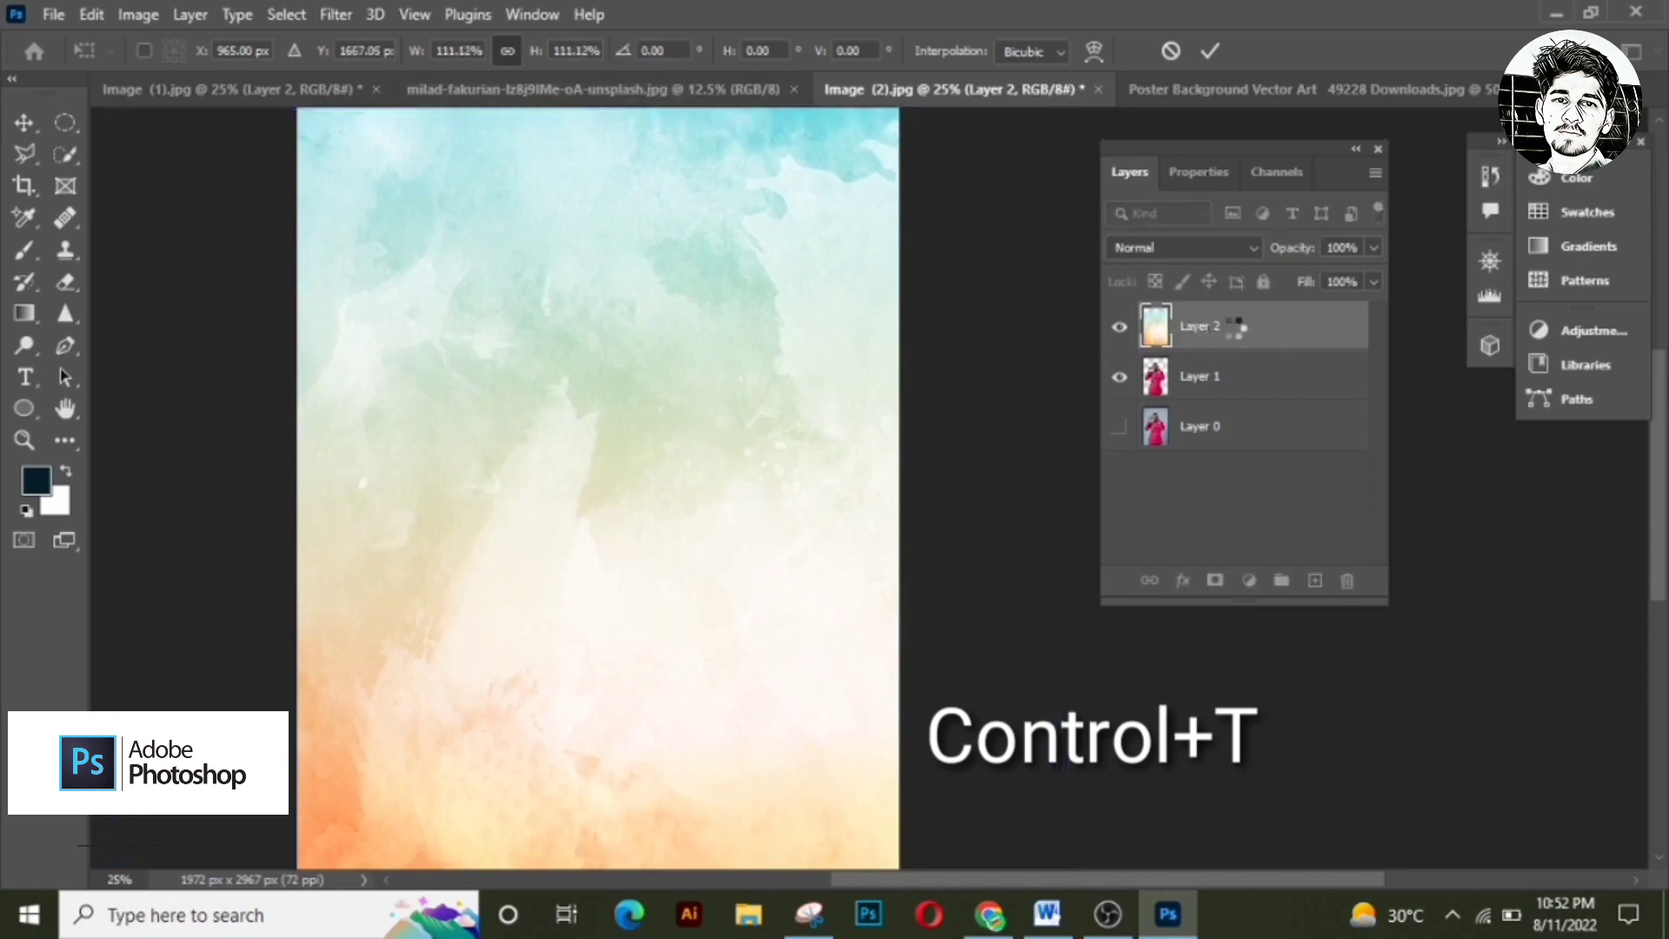
drag(1240, 327, 1238, 406)
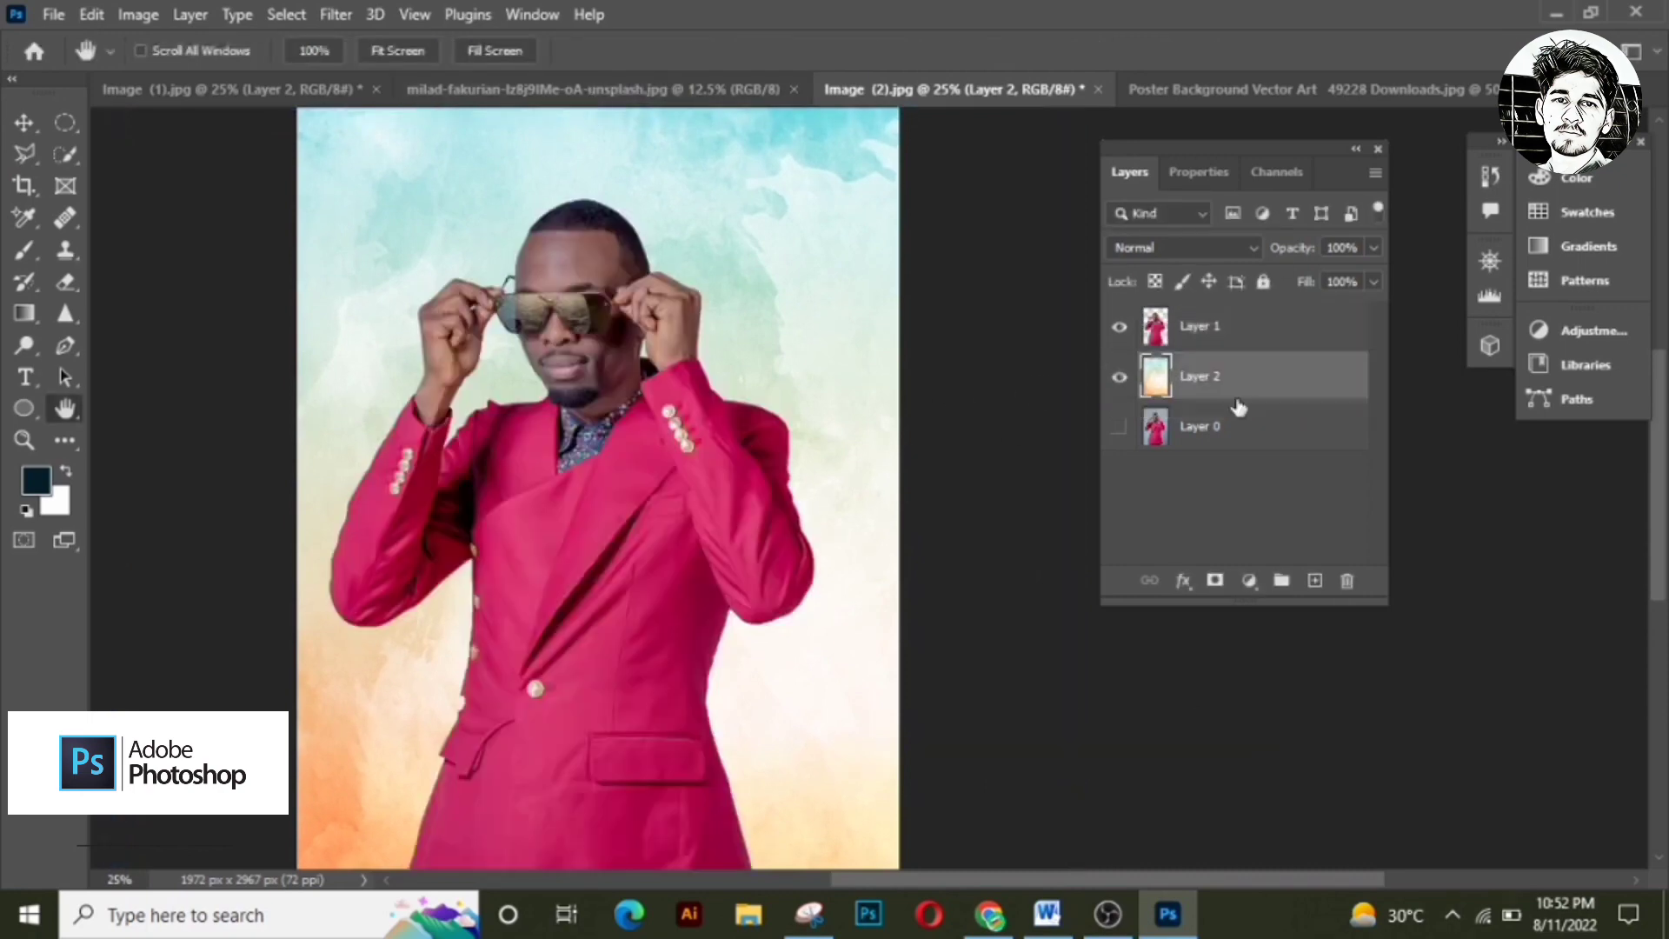
Step: Enlarge Layer 2 to about 102.79% with Free Transform to cover the transparent strip along the canvas's upper edge
key(z)
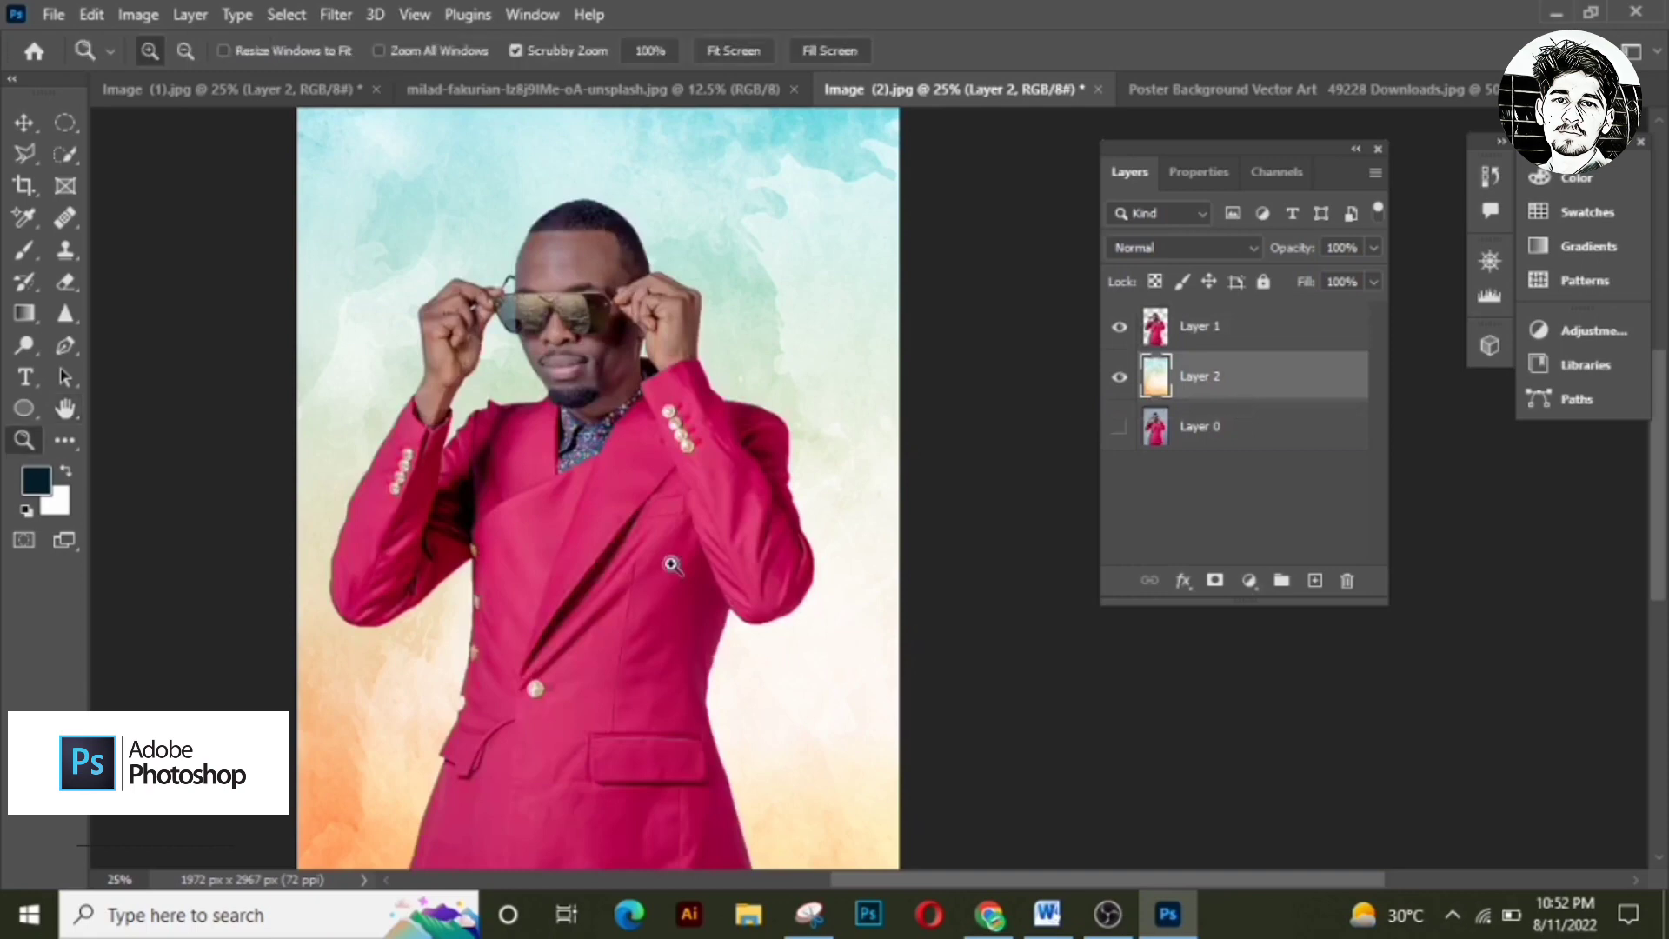
alt+click(649, 519)
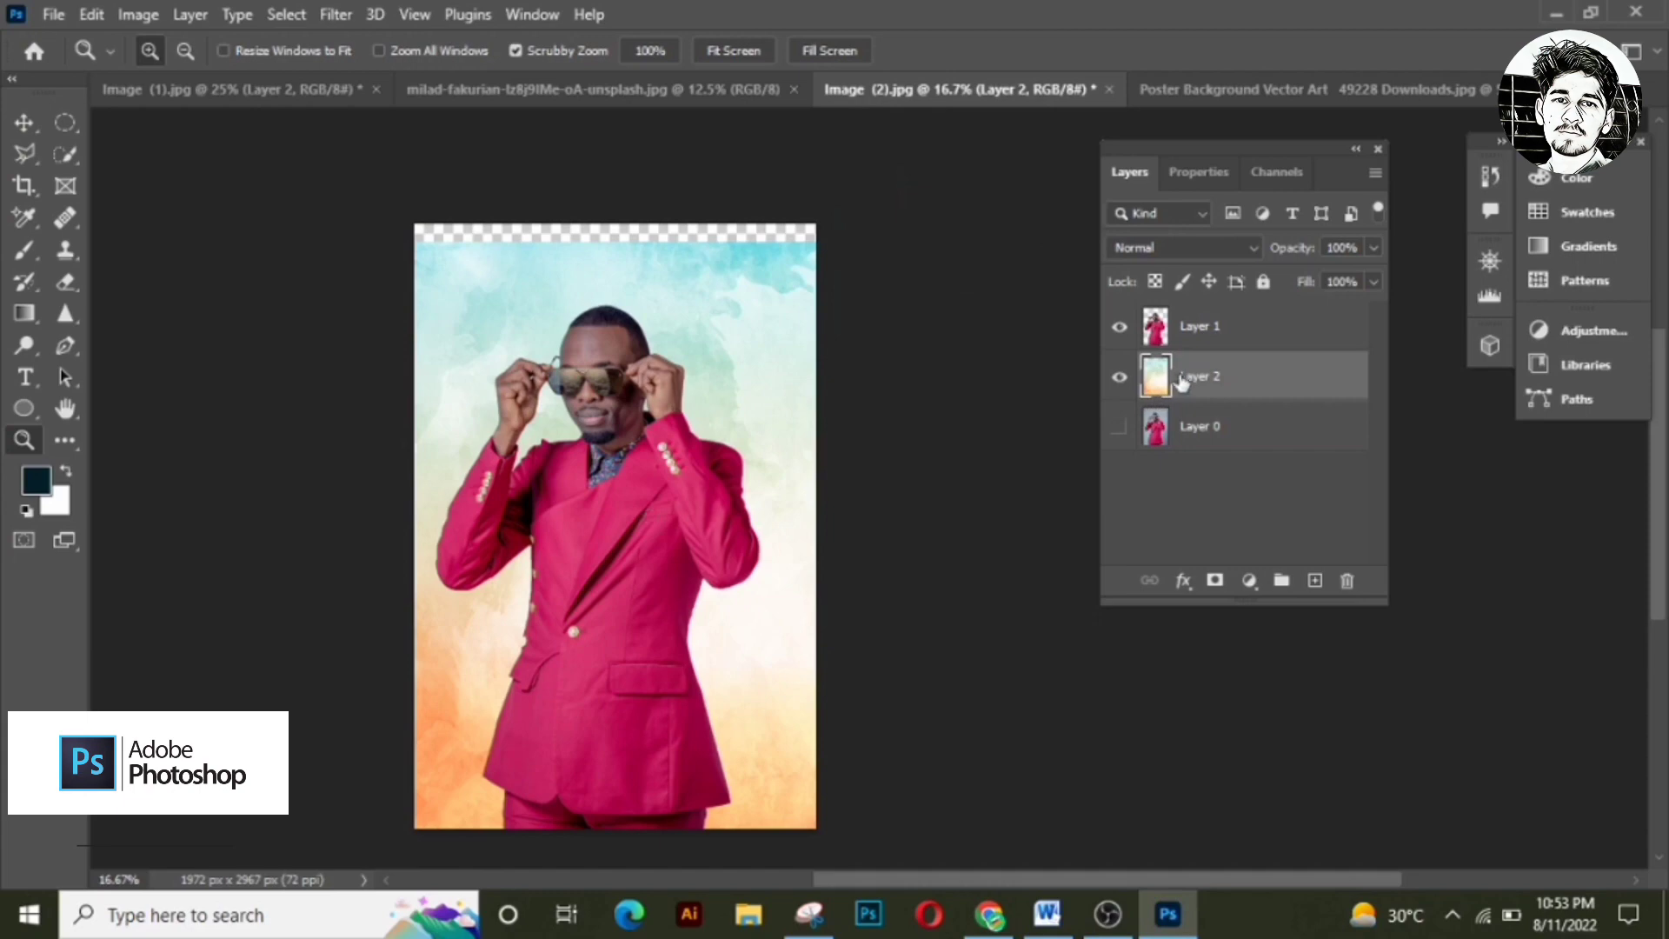
key(ctrl+t)
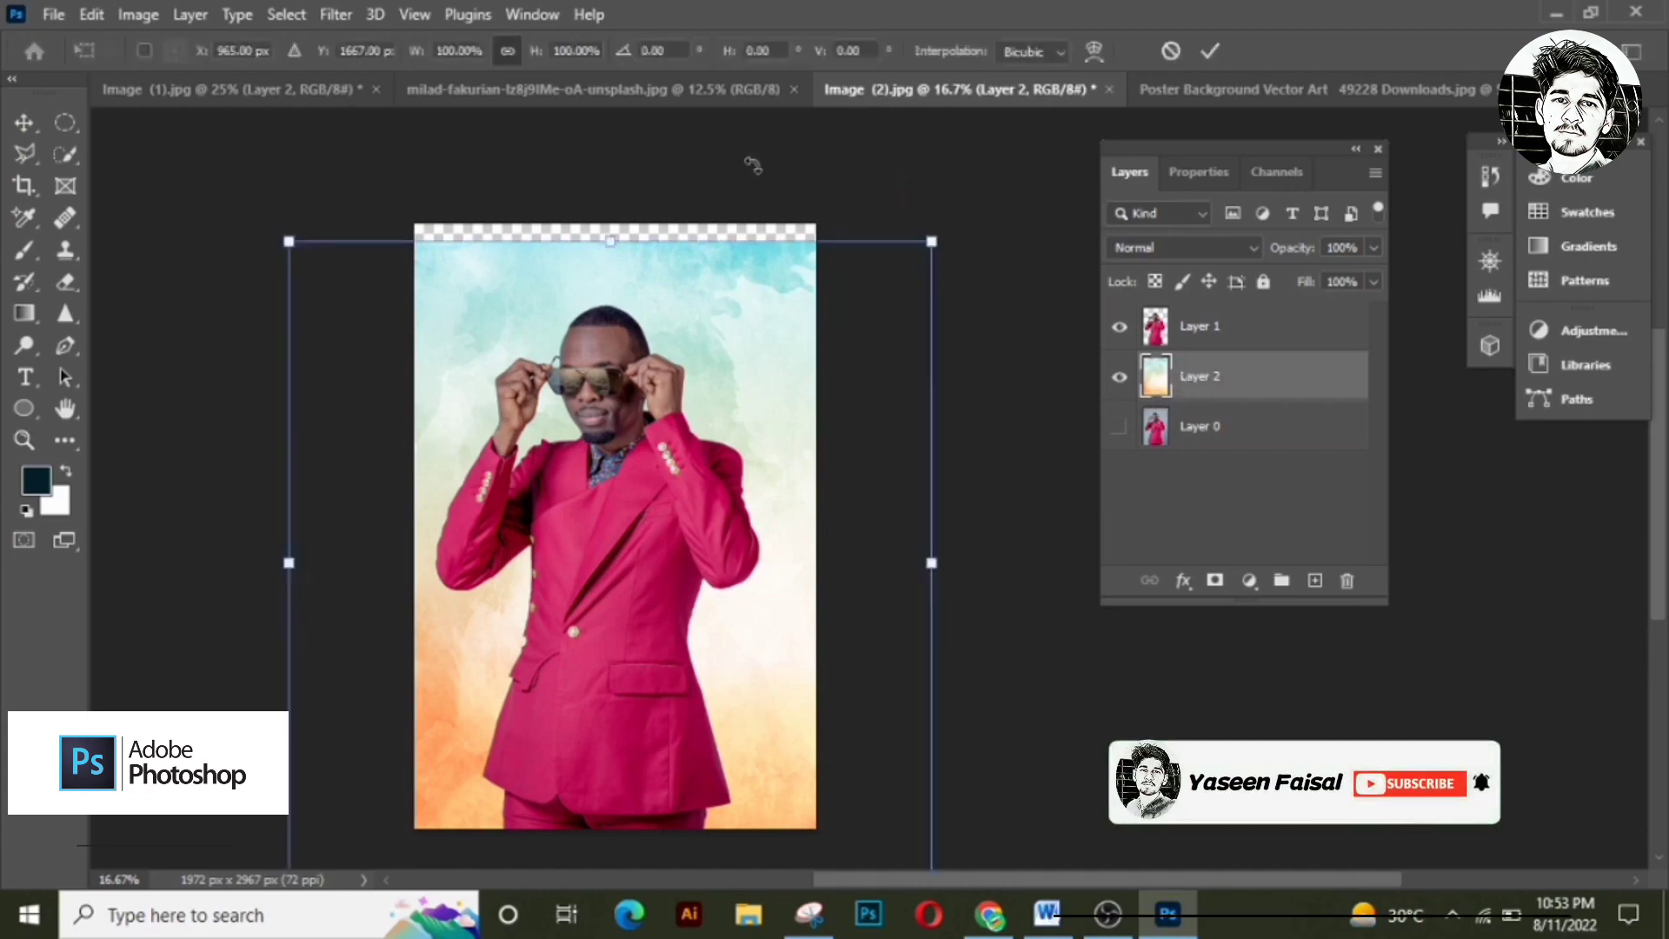
drag(610, 237, 610, 216)
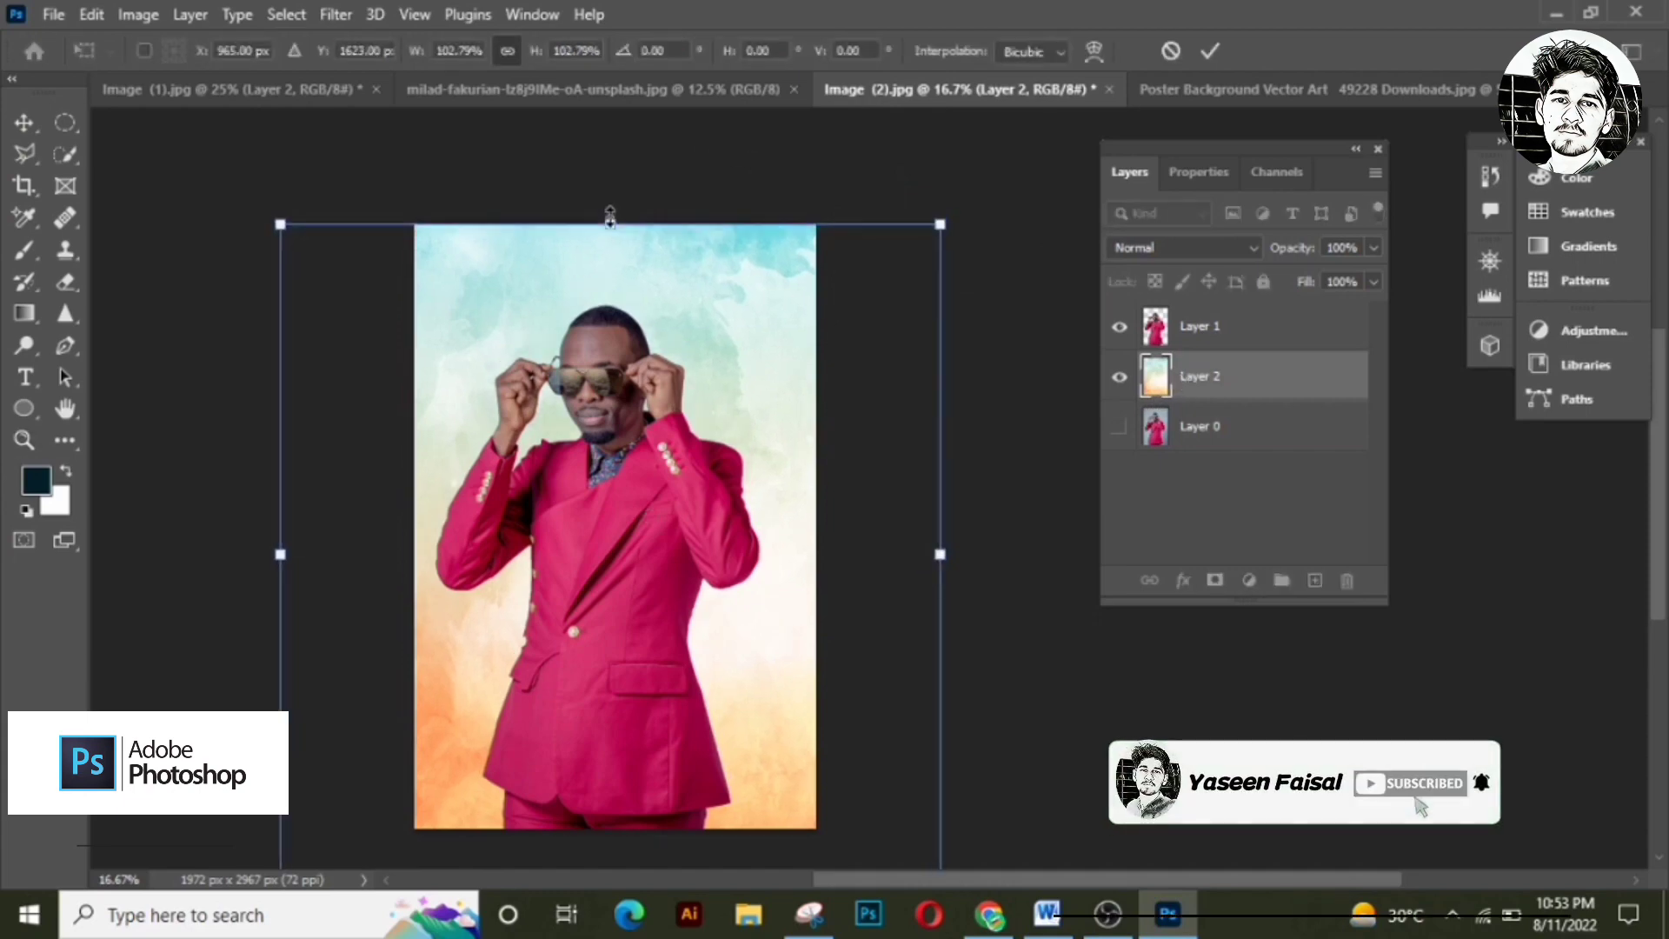
key(Return)
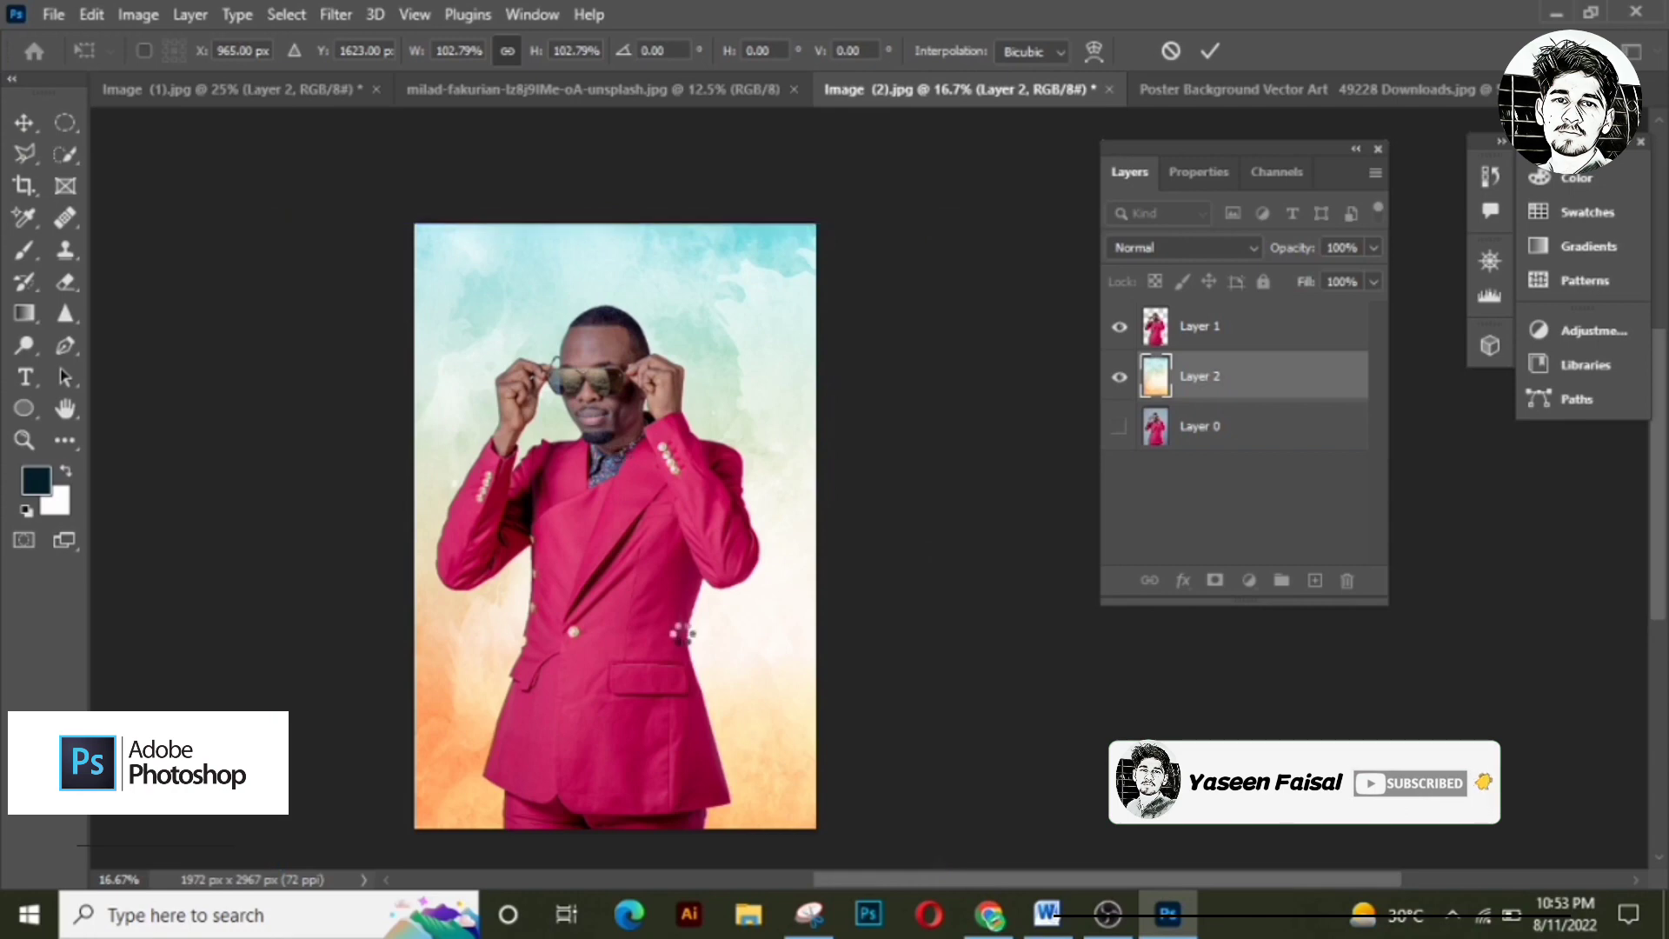
Step: Capture a Snipping Tool screenshot of the Photoshop workspace showing the man on the new background and the layer stack
click(662, 596)
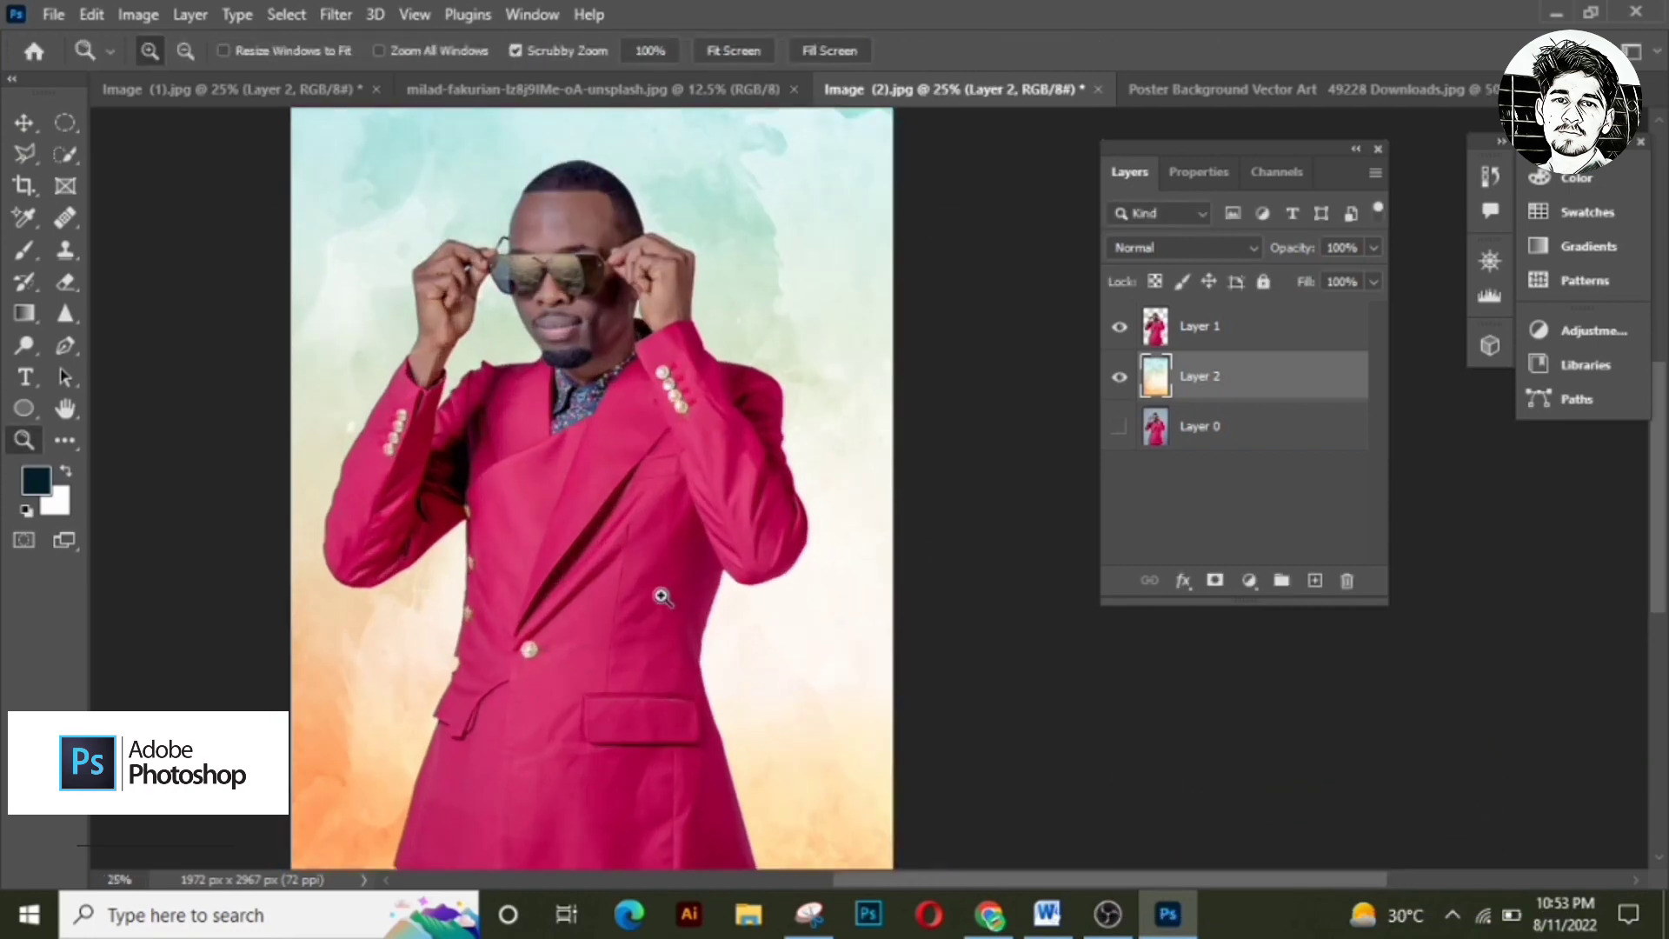
alt+click(662, 597)
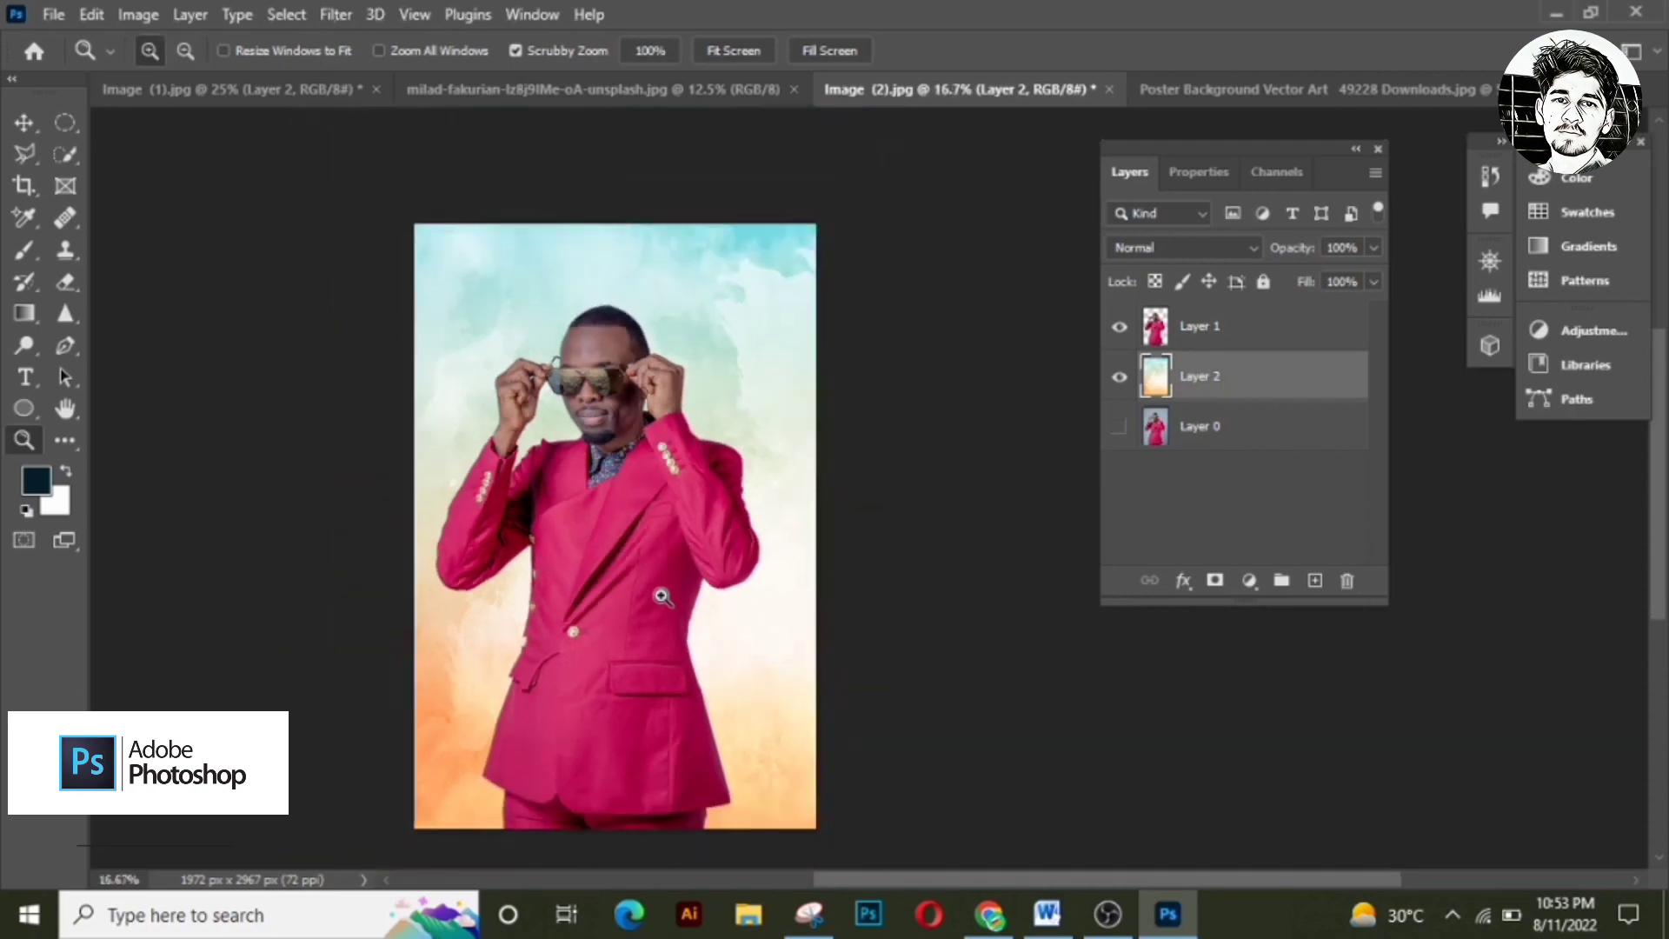
click(663, 596)
key(h)
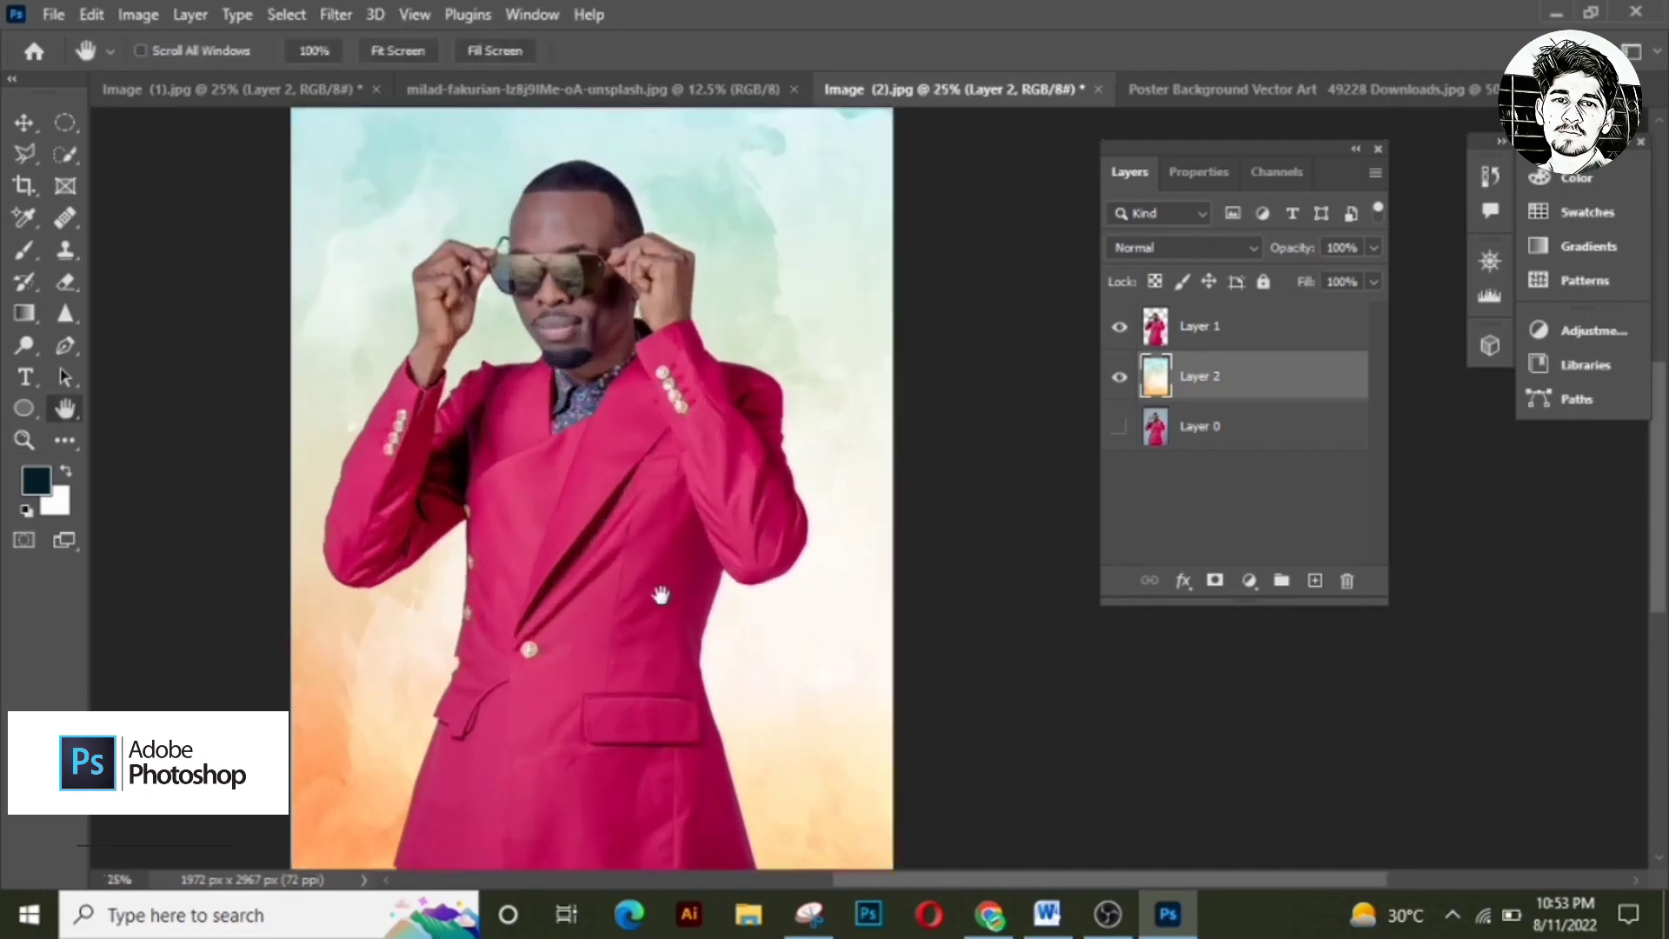
drag(652, 686, 653, 648)
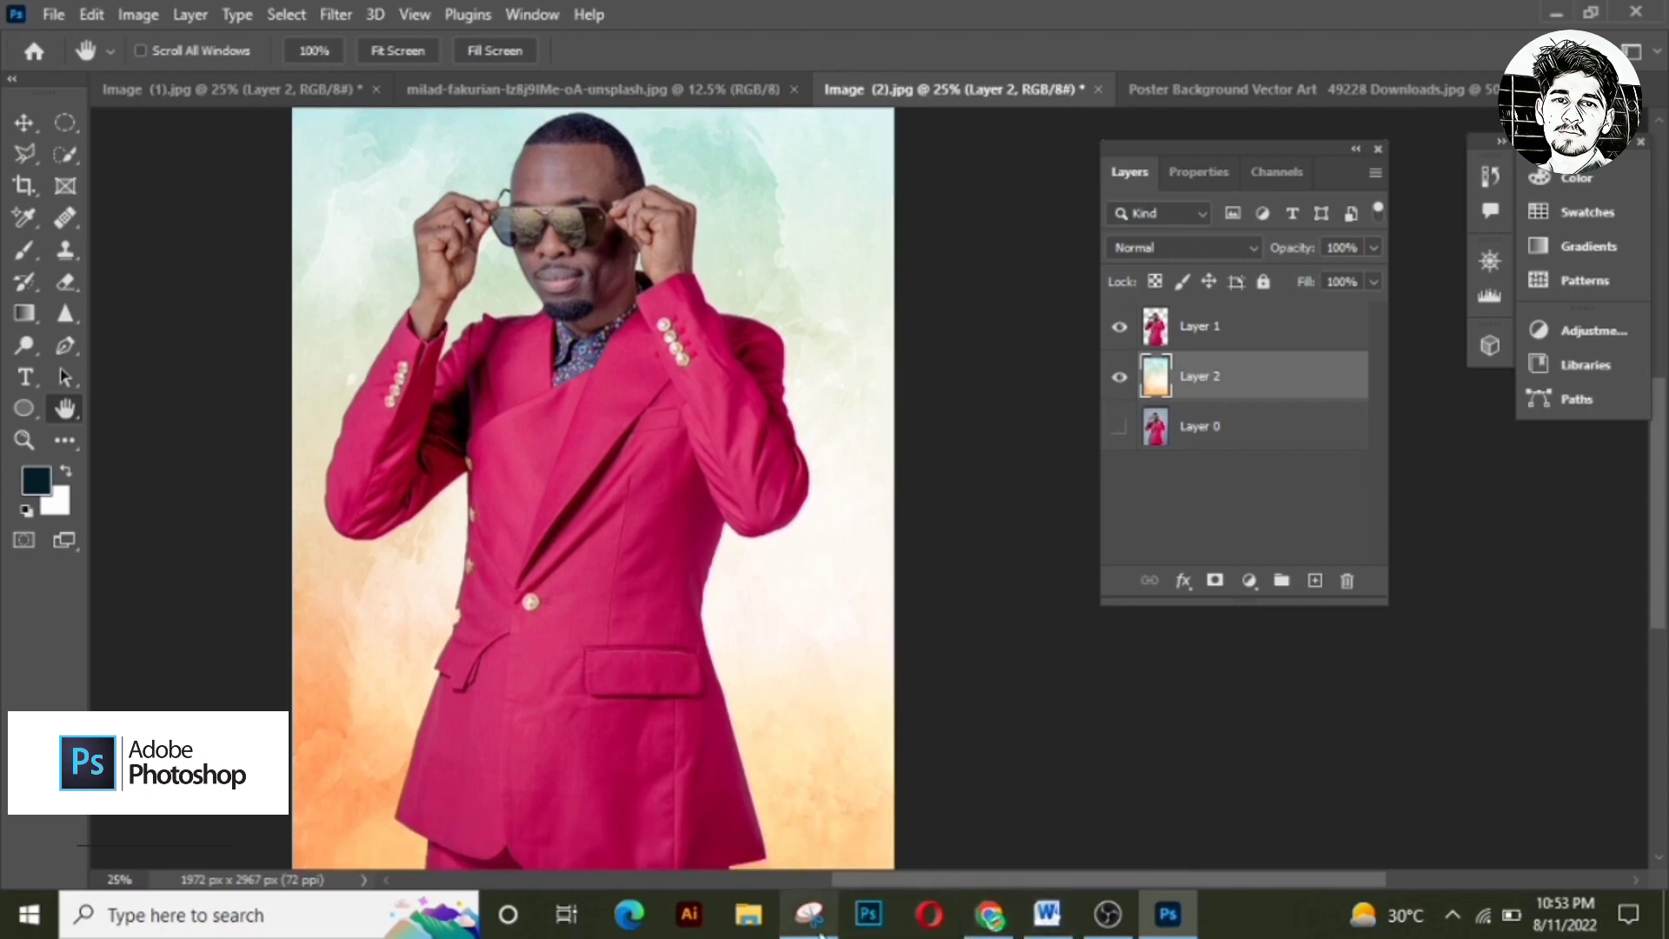
click(818, 932)
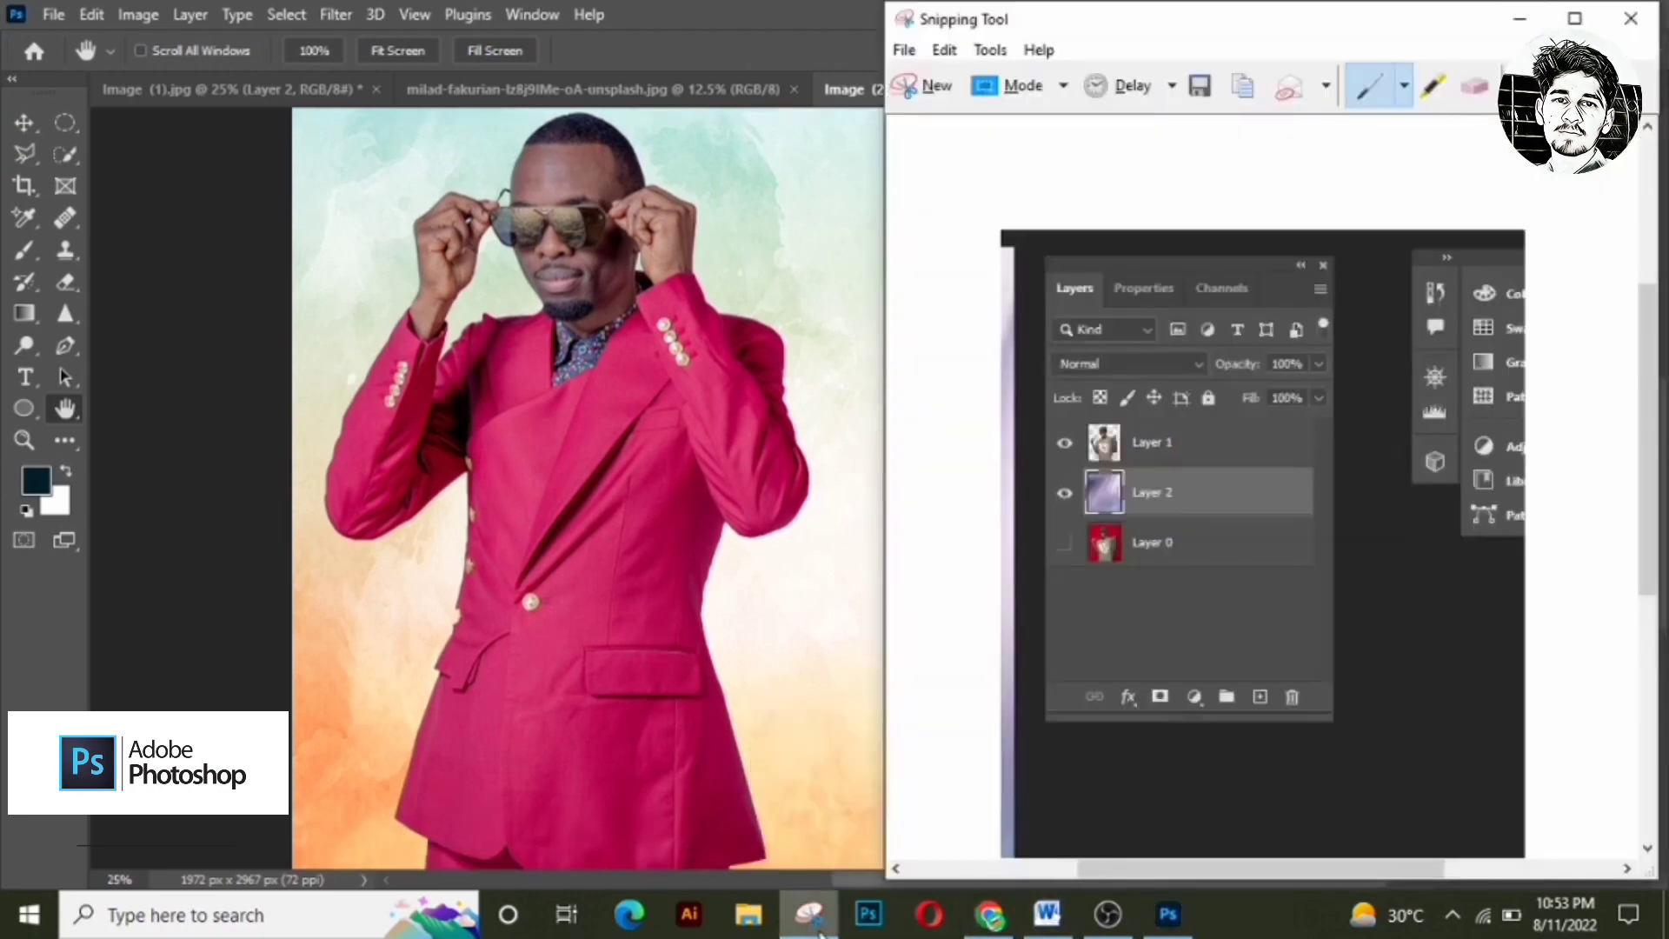
click(917, 91)
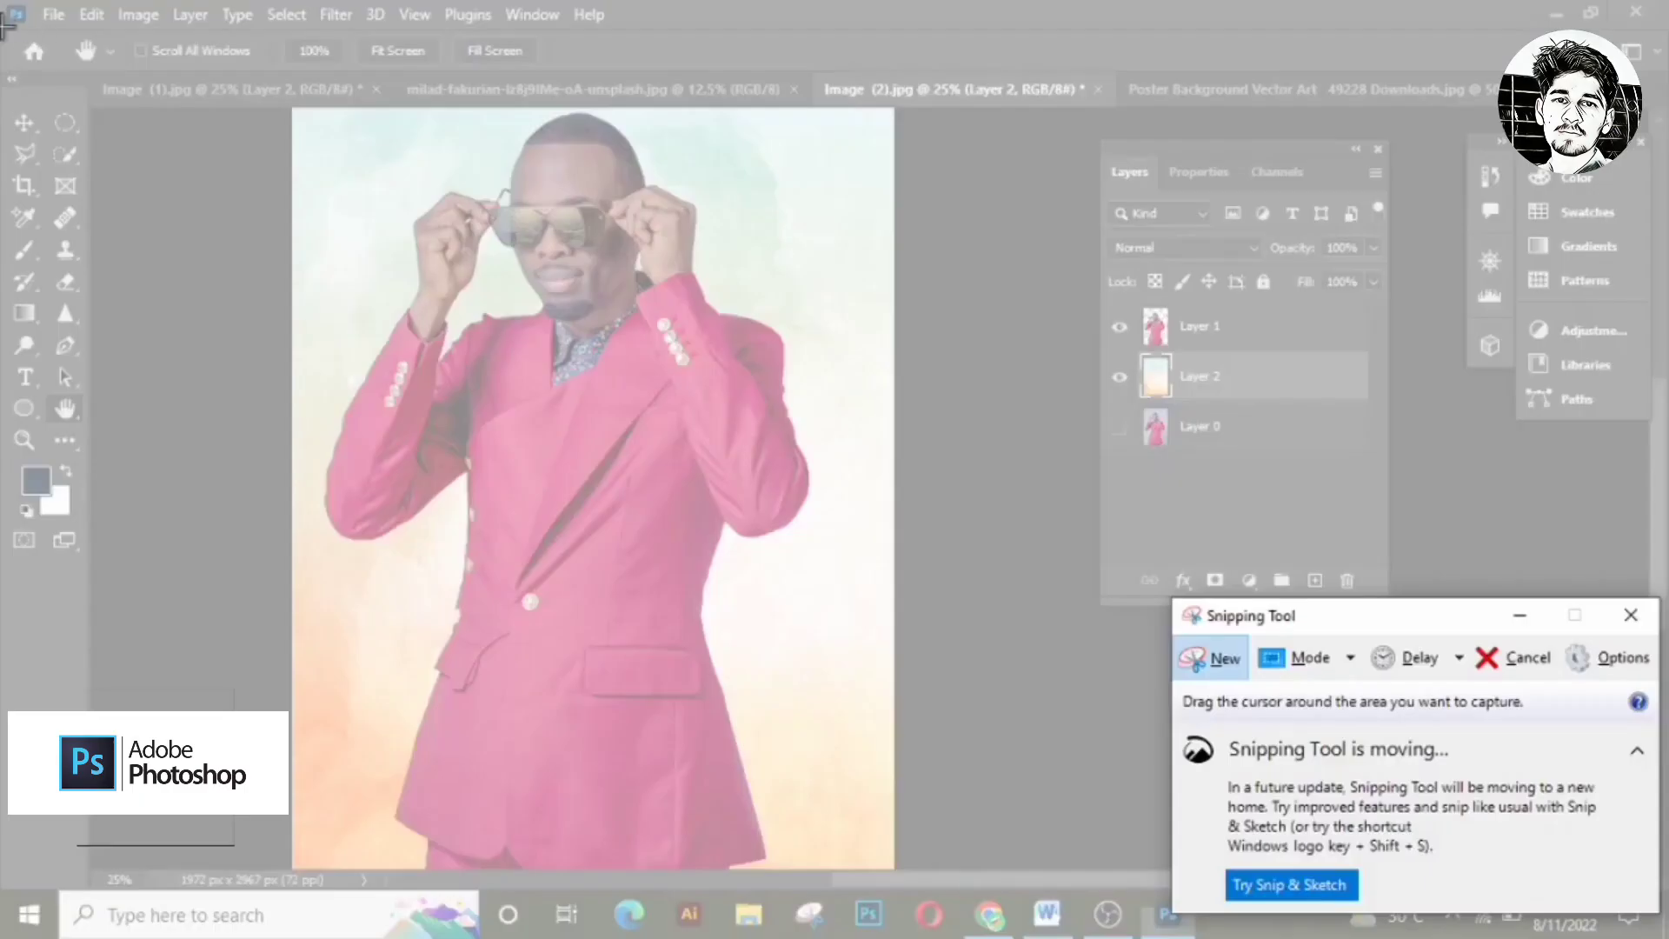
drag(4, 4, 1391, 885)
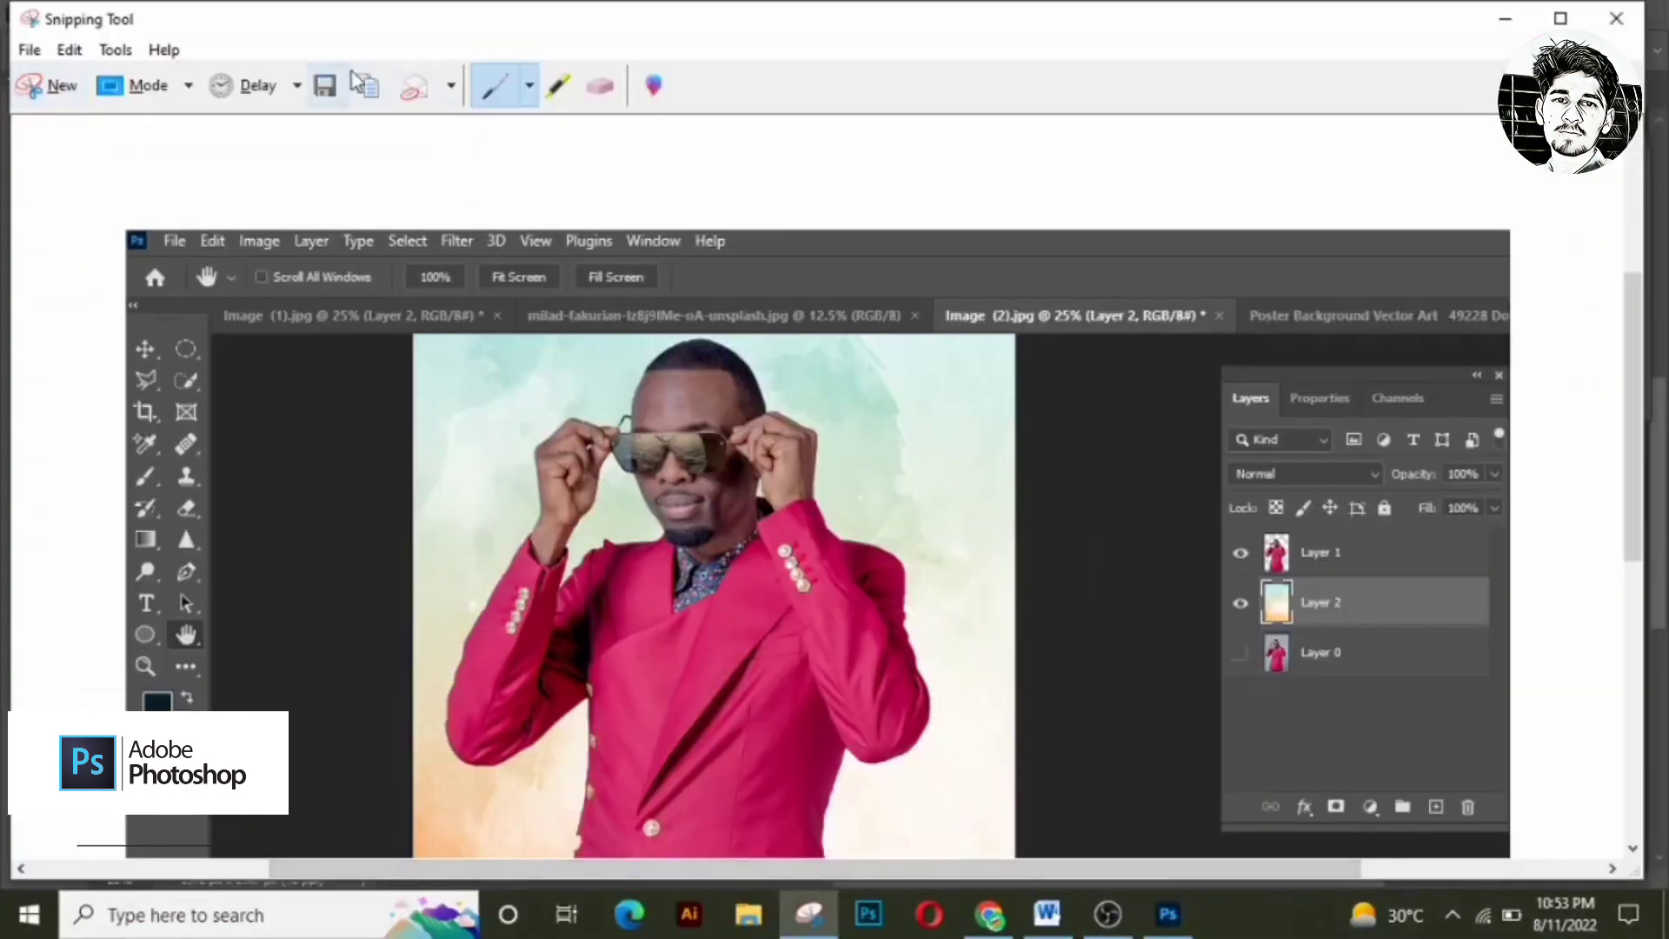
Step: Copy the snip and paste it above the "Layer panel" caption on page 3 of the Word document
click(368, 88)
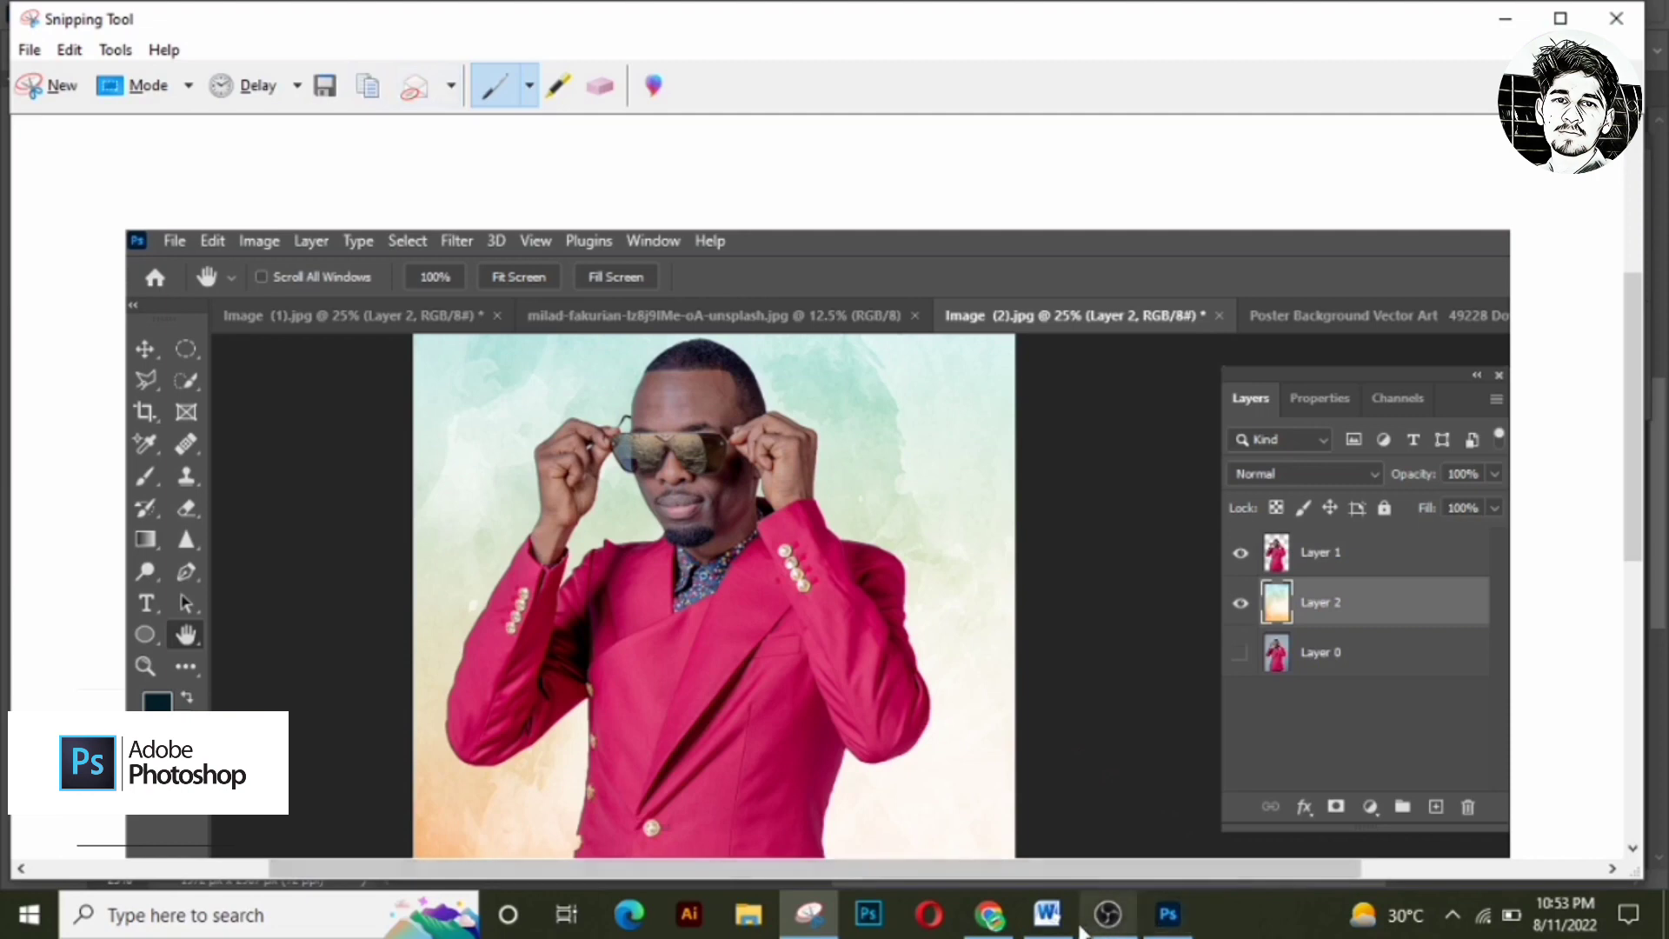
mouse_move(1047, 913)
click(1055, 865)
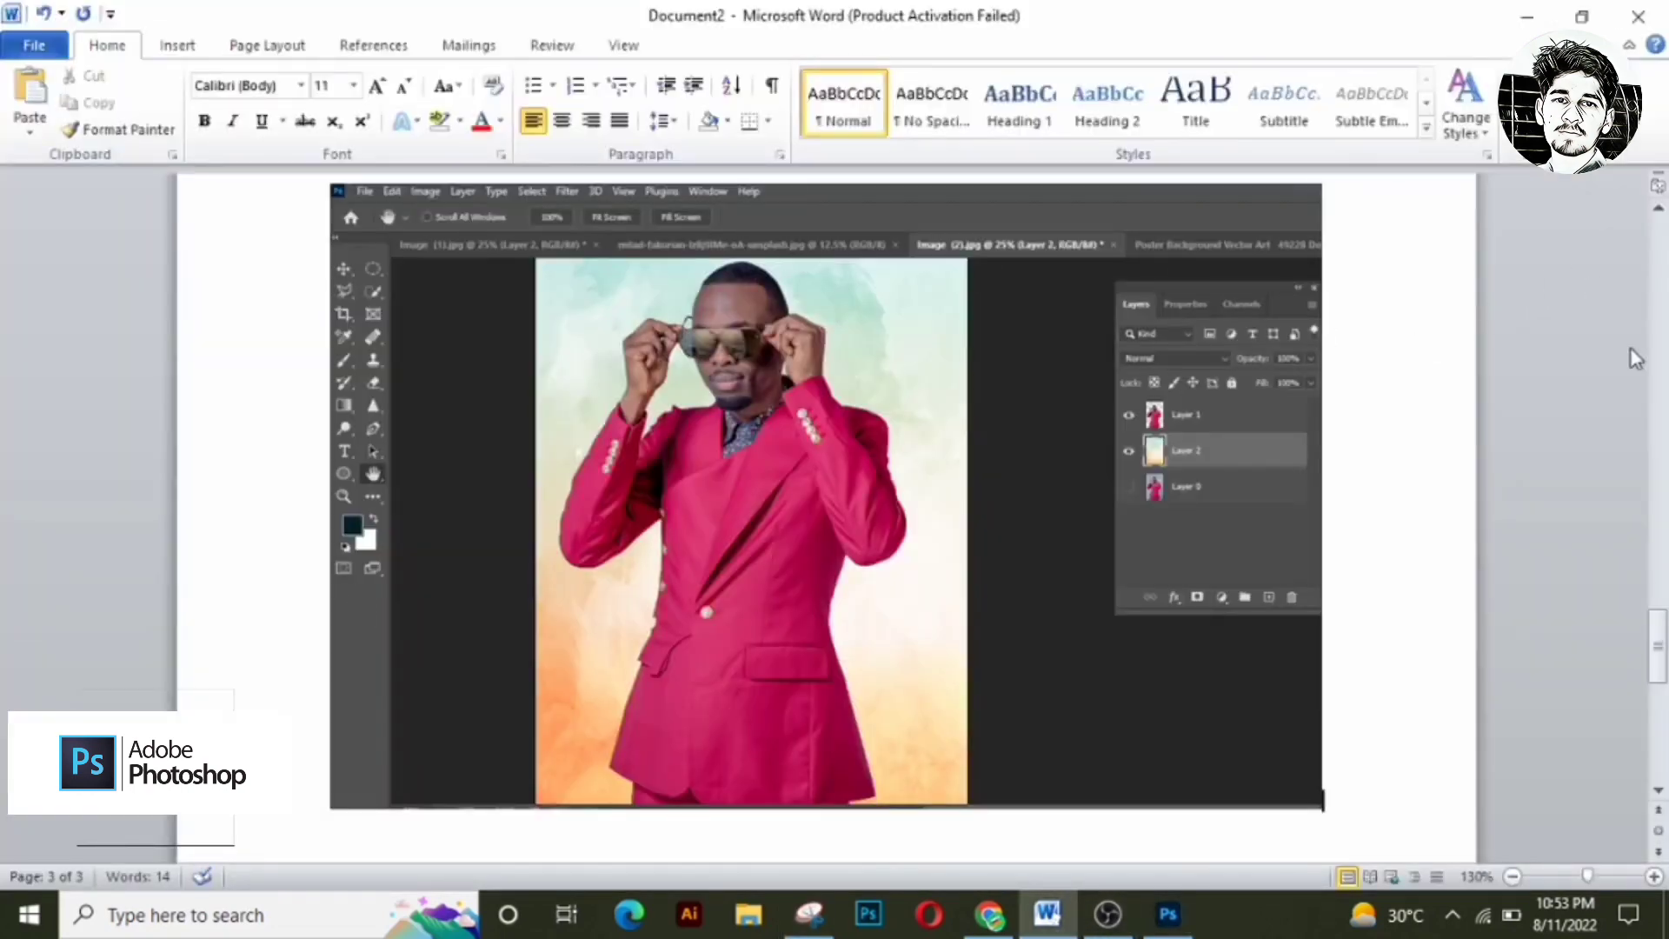
Step: Add a new line under the "Layer panel" caption in the Word document and switch back to Photoshop
drag(1658, 626, 1658, 688)
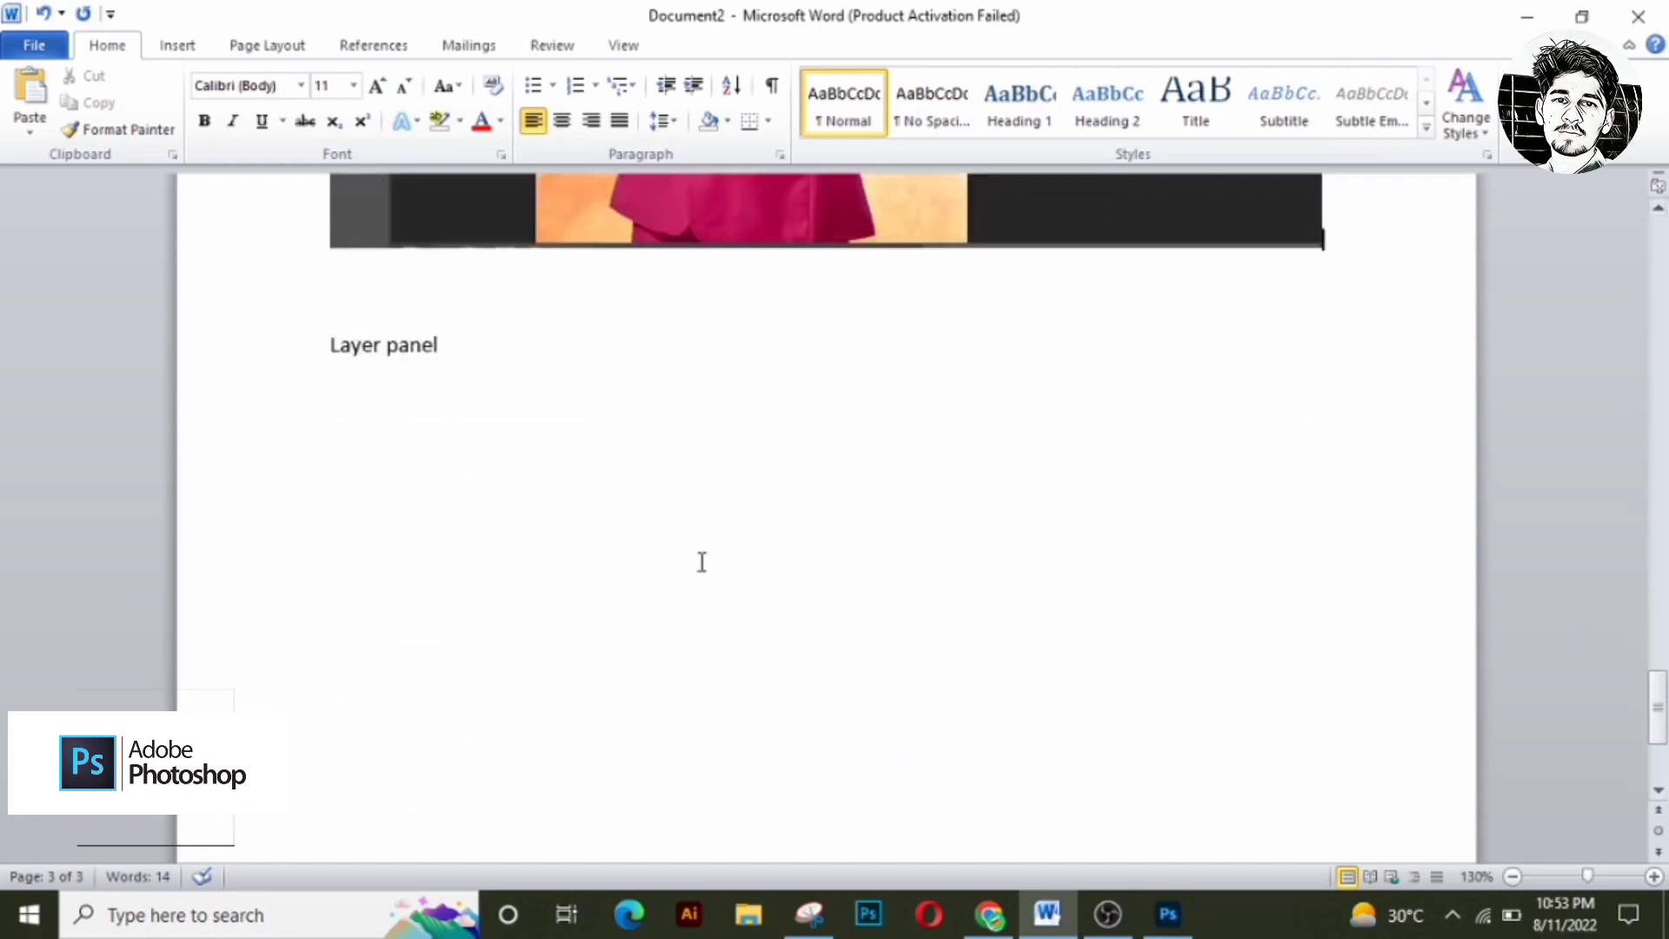
key(Return)
click(1167, 912)
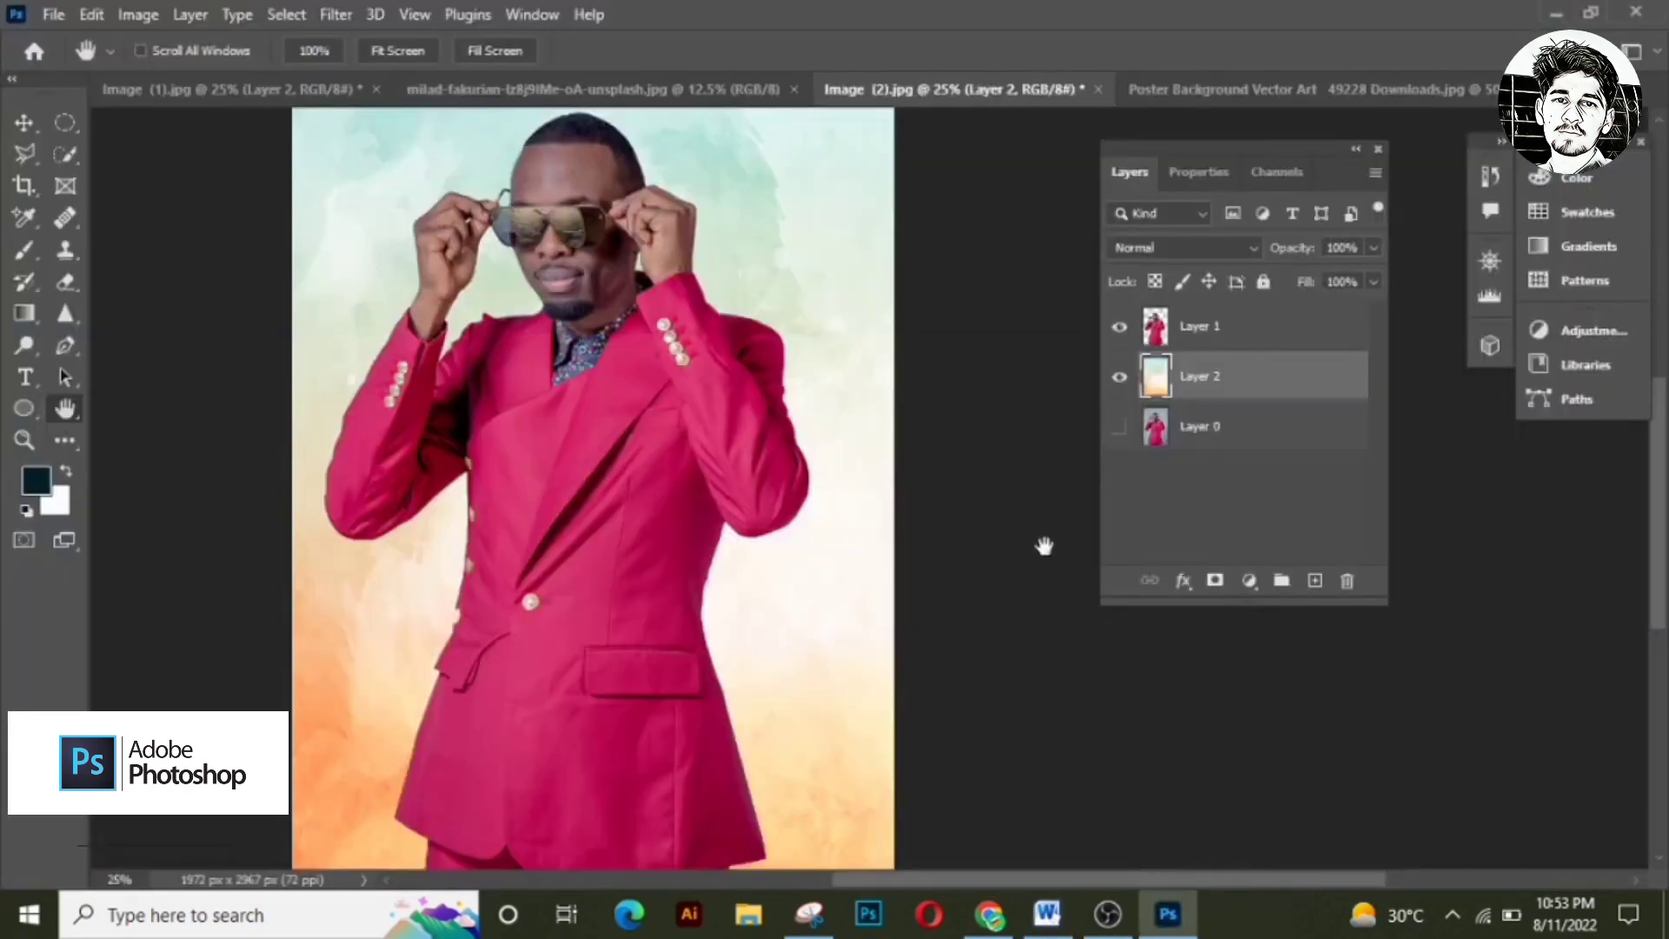
Step: Snip the Photoshop Layers panel of Image (2) with Snipping Tool and paste it below the "Layer panel" caption on page 3 in Word
click(809, 913)
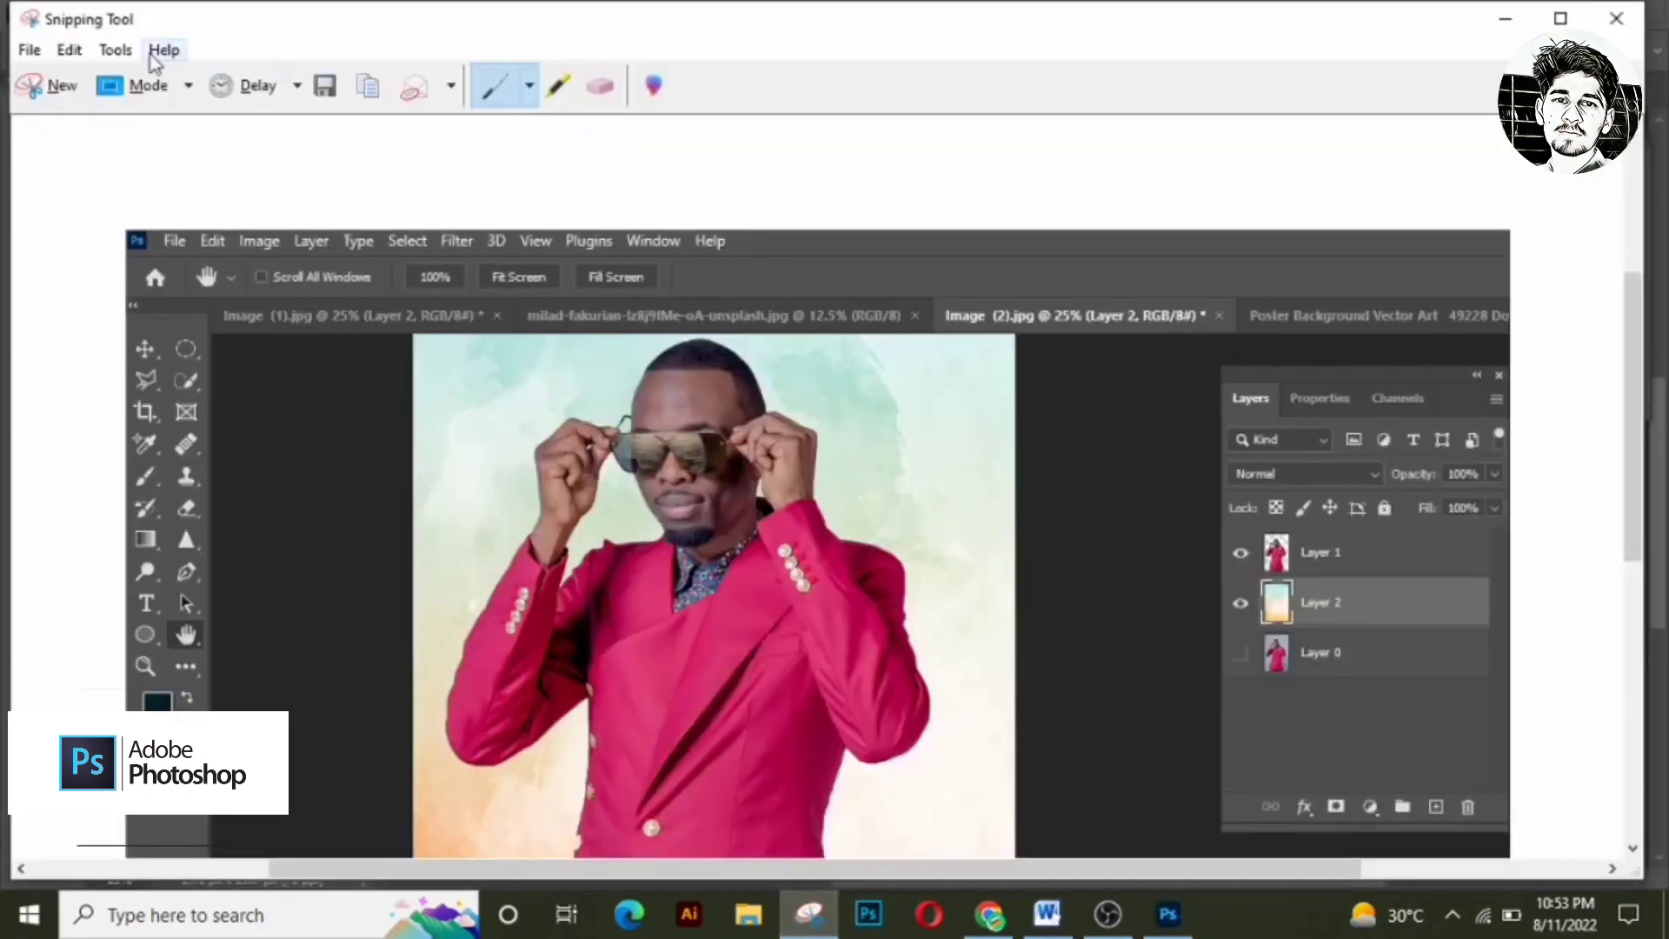
click(45, 87)
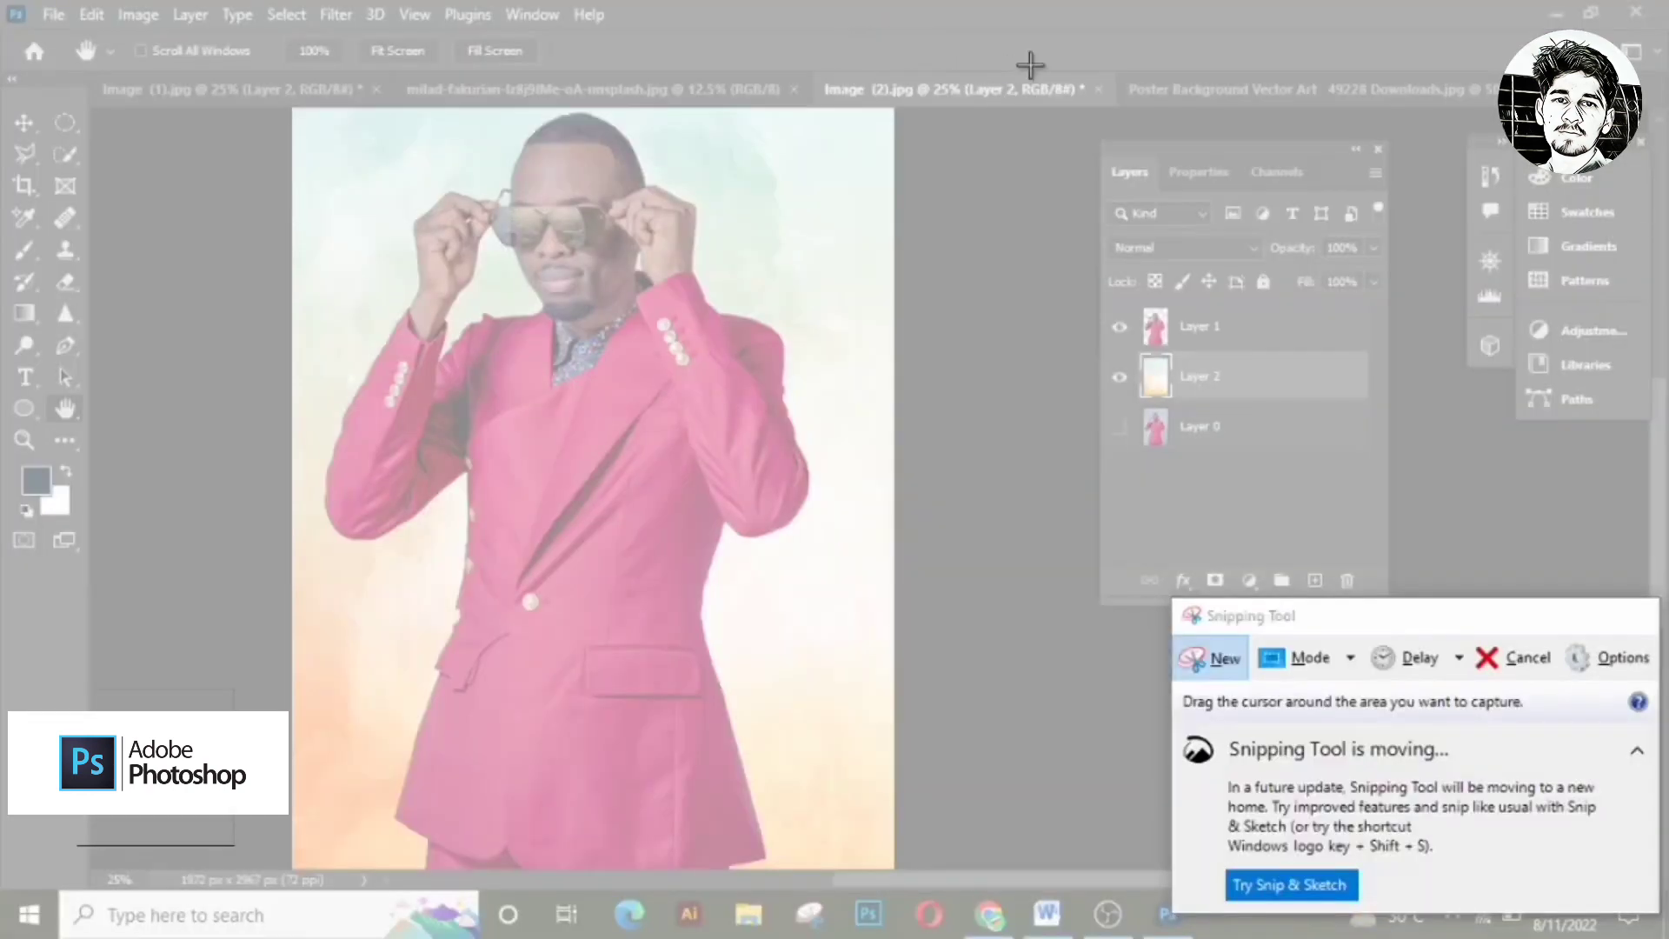
drag(1030, 64, 1508, 831)
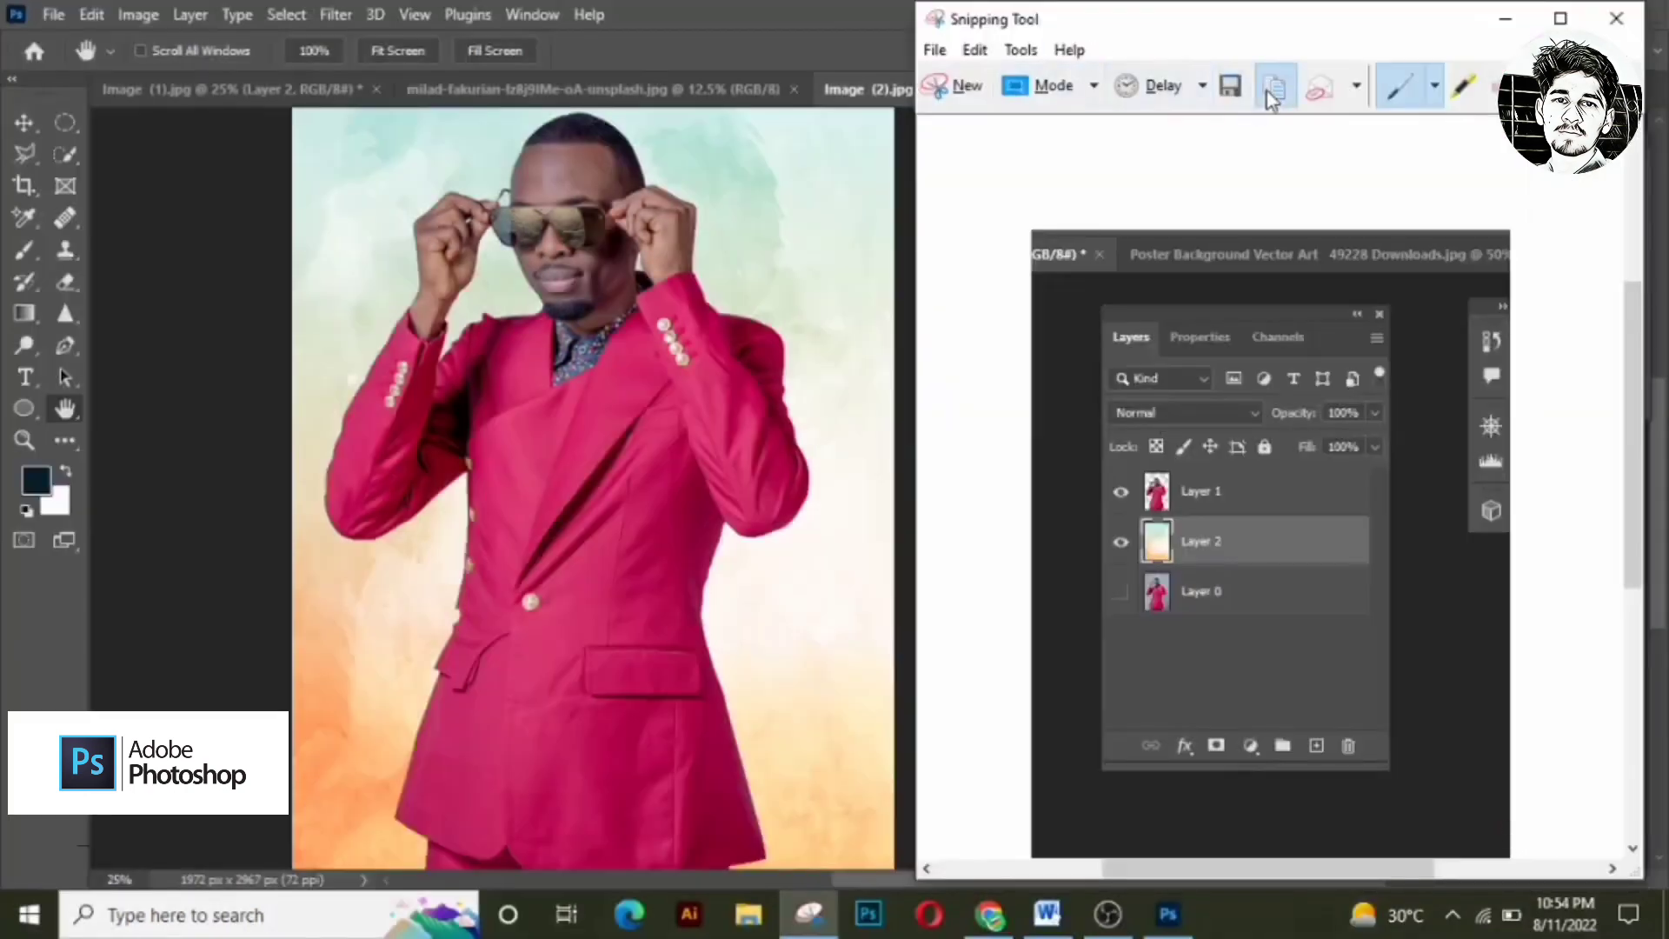
click(1054, 857)
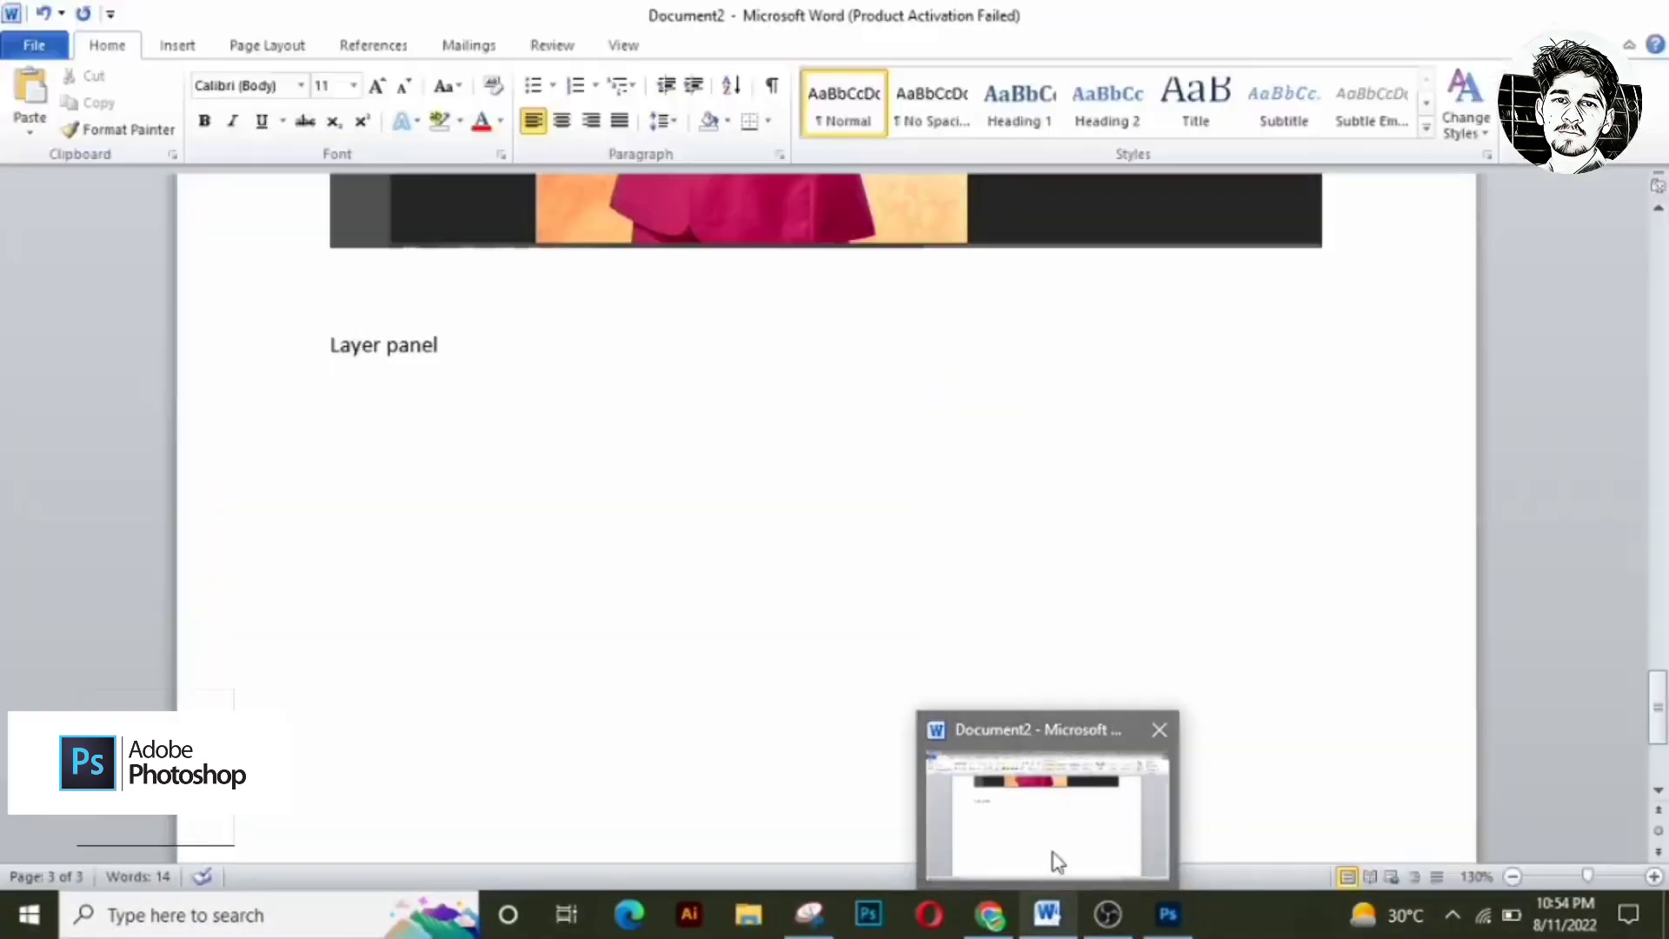
key(ctrl+v)
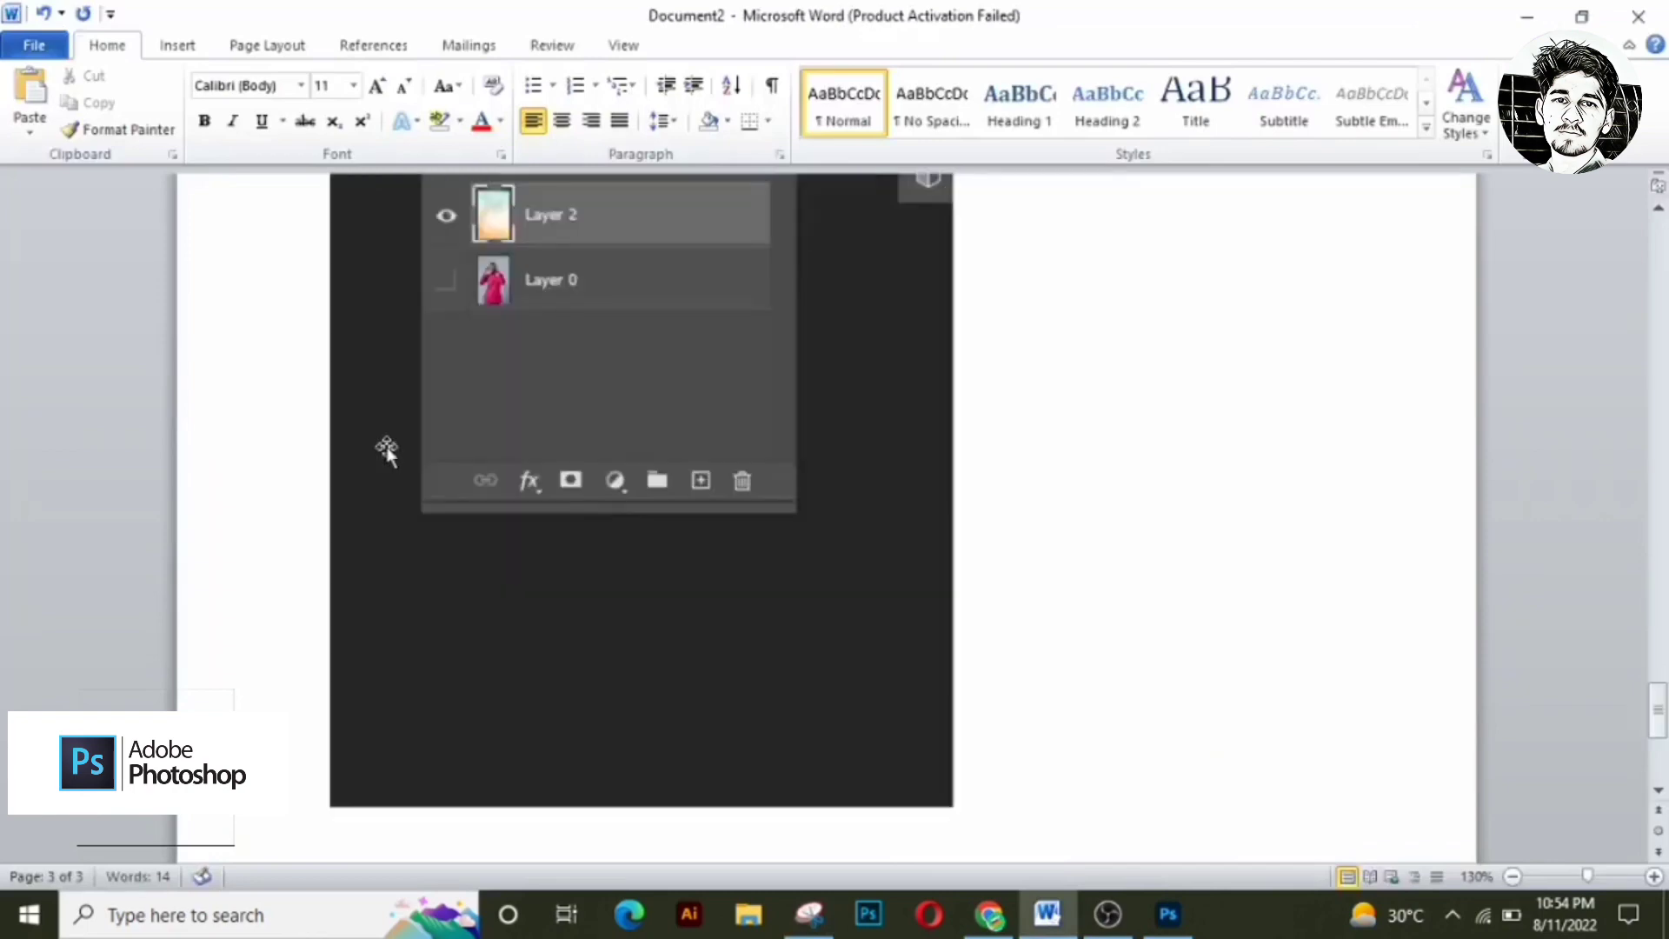
Step: Review the Word document from its title on page 1 through the Image 1 screenshot
drag(1660, 702, 1624, 186)
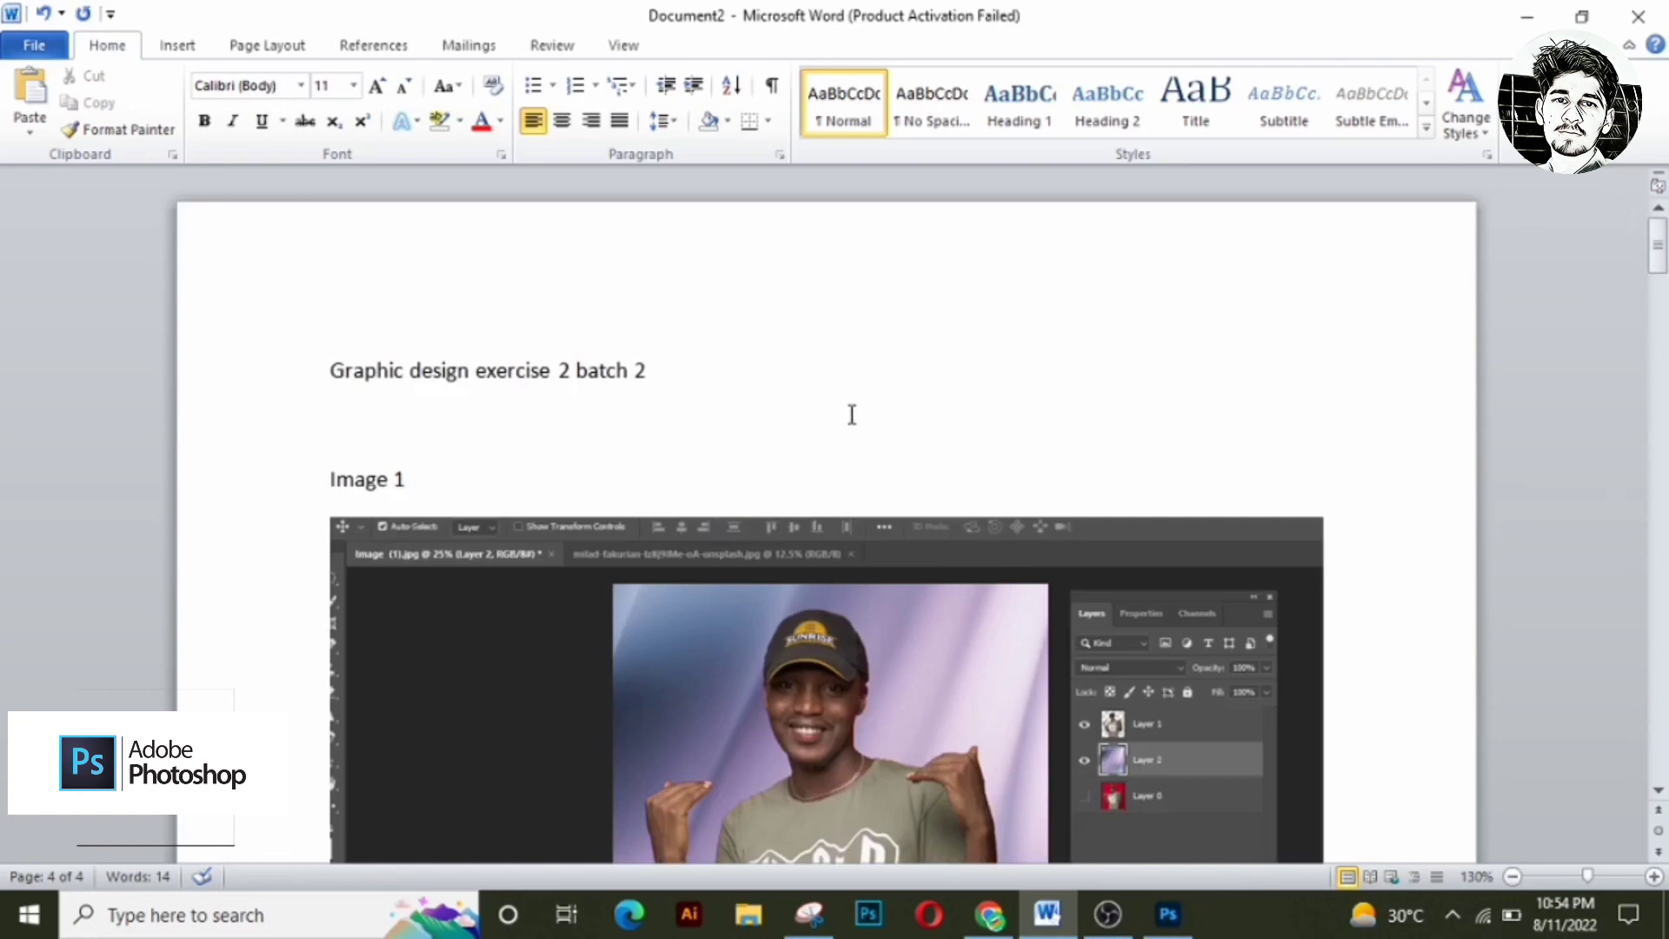
drag(1654, 265, 1664, 269)
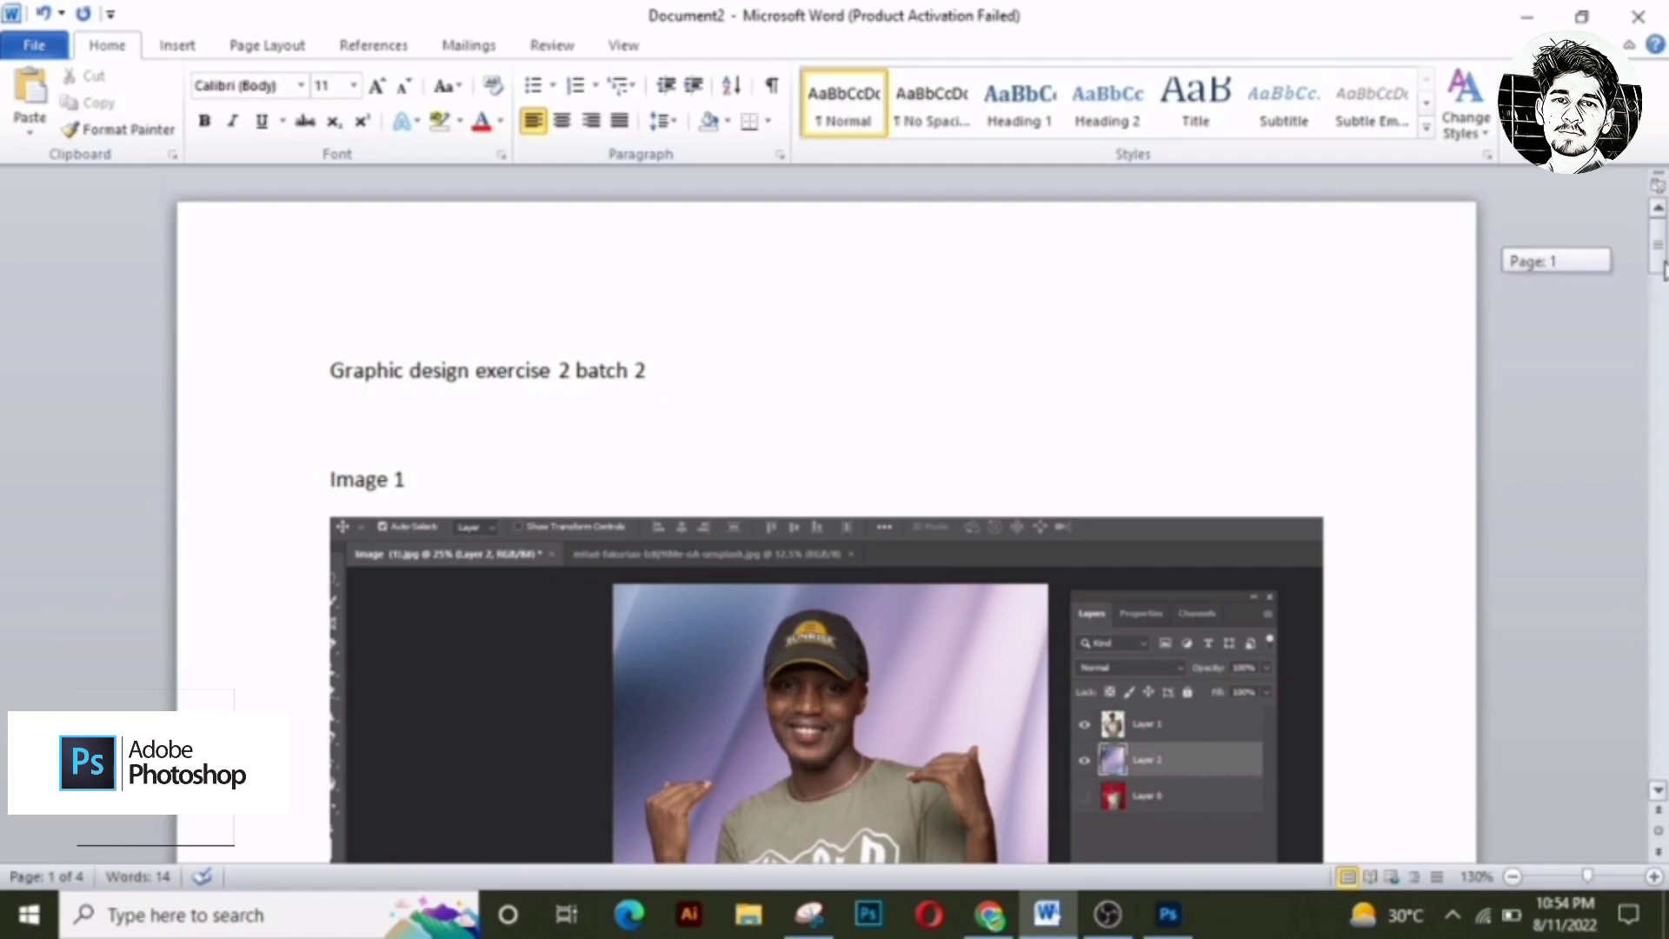
drag(1662, 270, 1662, 292)
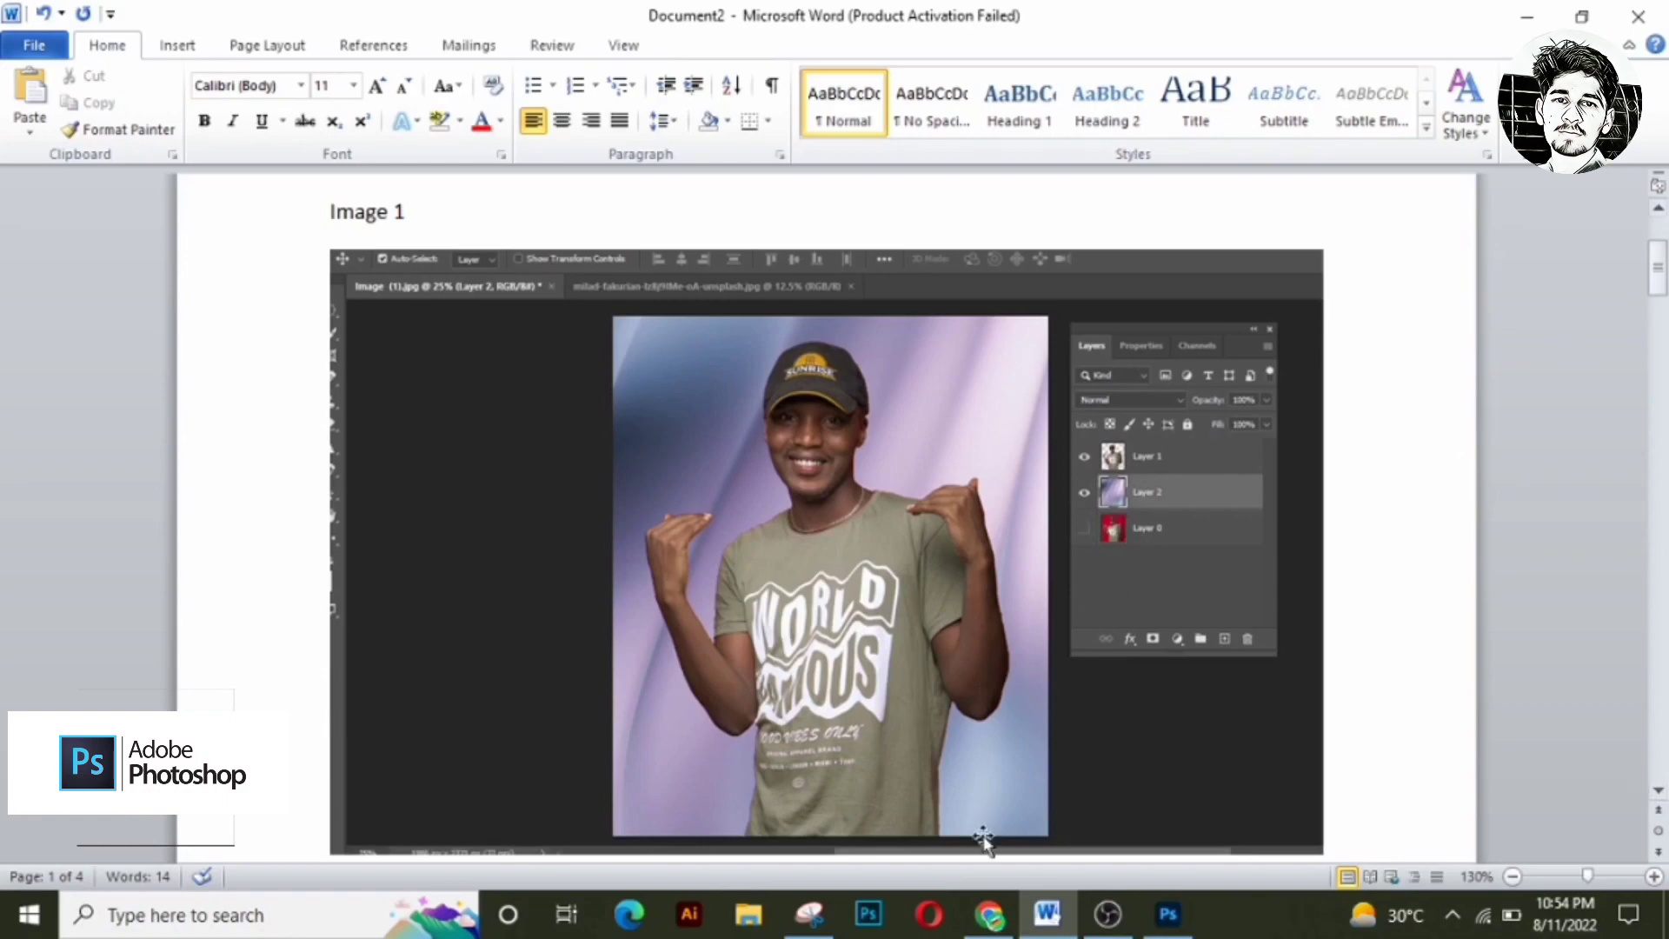